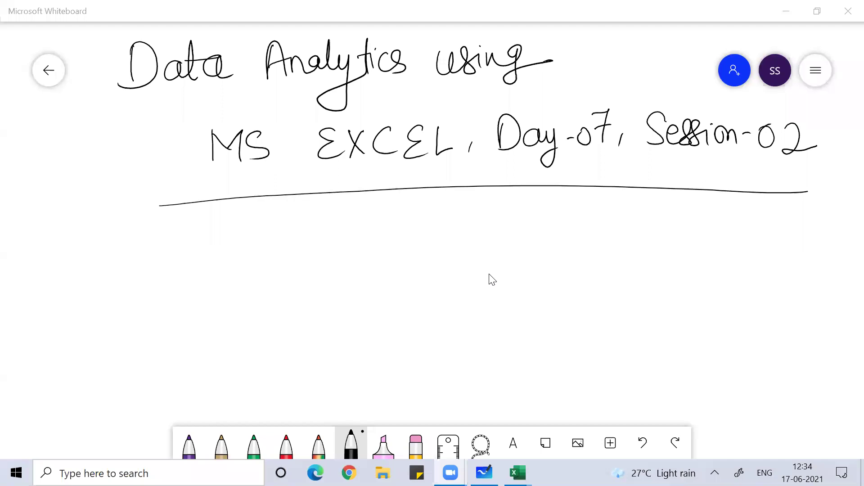
Step: Switch to the Book2 workbook in Excel and review the sales and growth columns along row 5
key("alt+Tab")
key("alt+Tab")
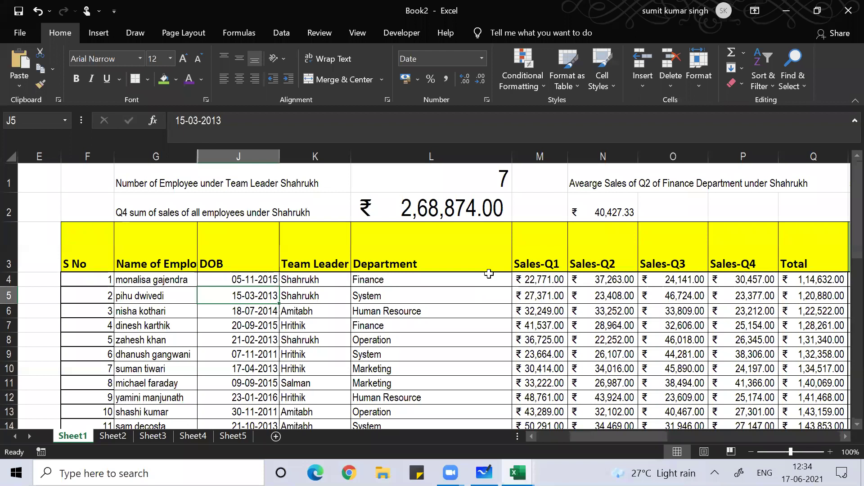
key("Right")
key("Right")
key("Right")
key("Right")
key("Right")
key("Right")
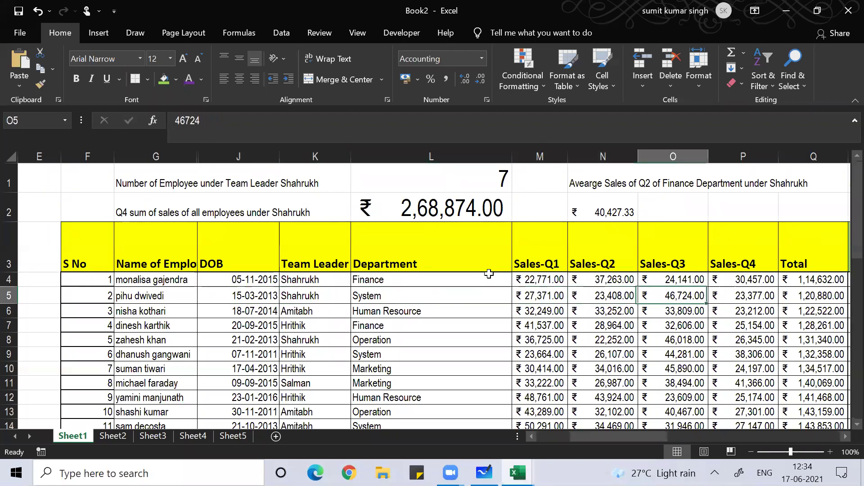
key("Right")
key("Right")
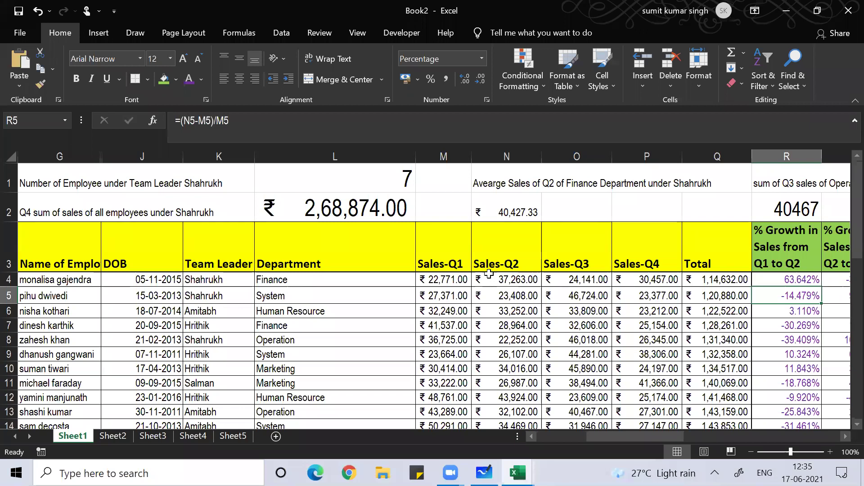
Step: Try starting an IFS formula in cell A10 to look up the IFS functions
left_click(374, 369)
key("Left")
key("Left")
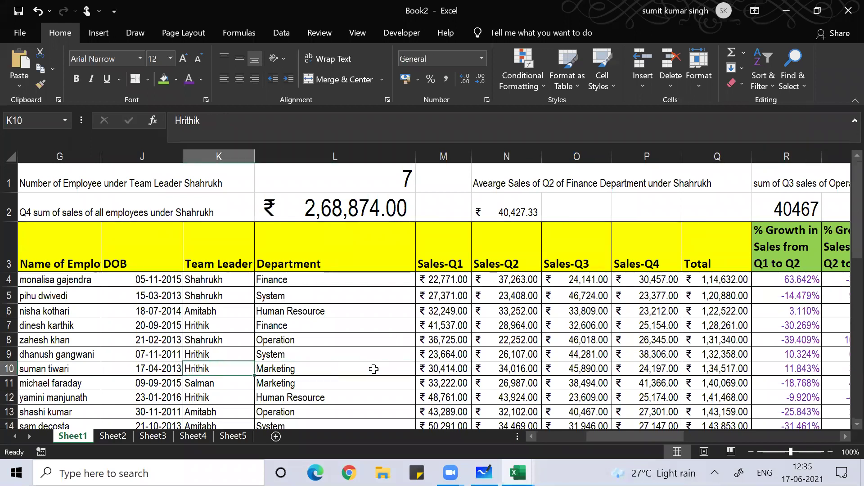
key("Home")
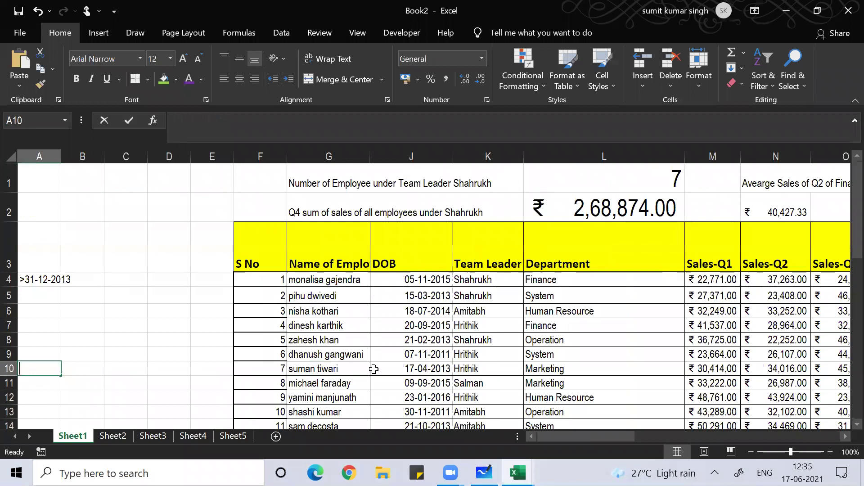
type("=ifs")
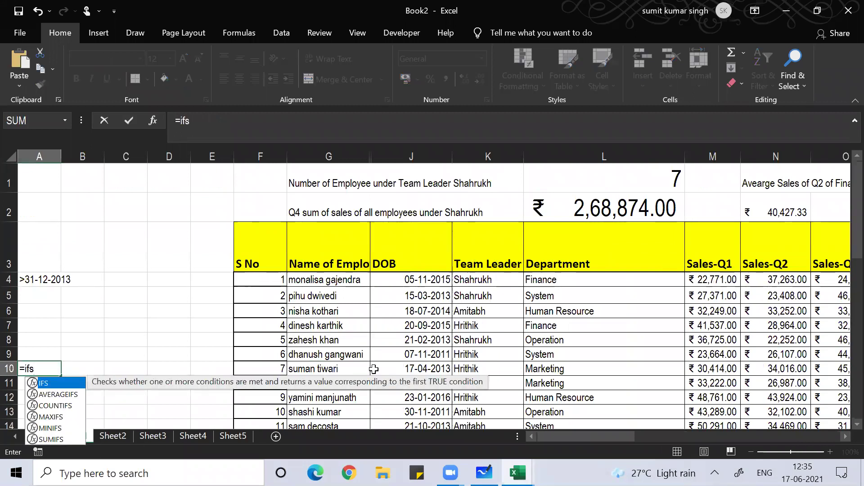
type("(")
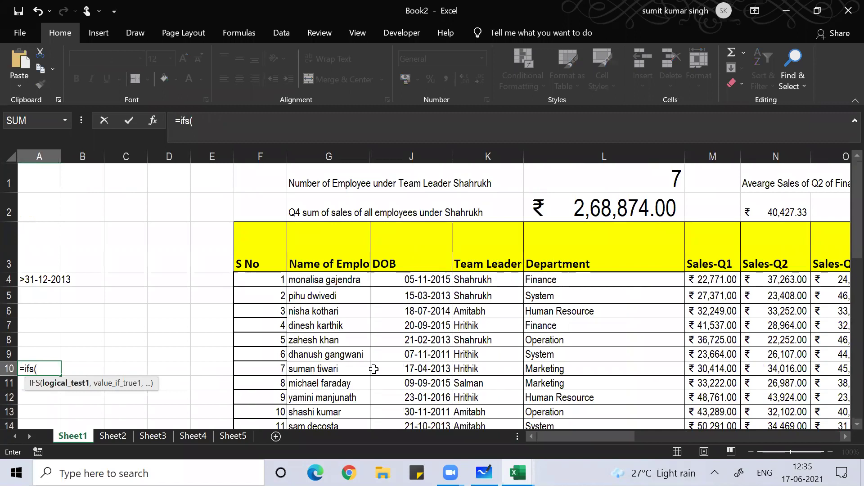
key("BackSpace")
key("BackSpace")
key("BackSpace")
key("BackSpace")
key("BackSpace")
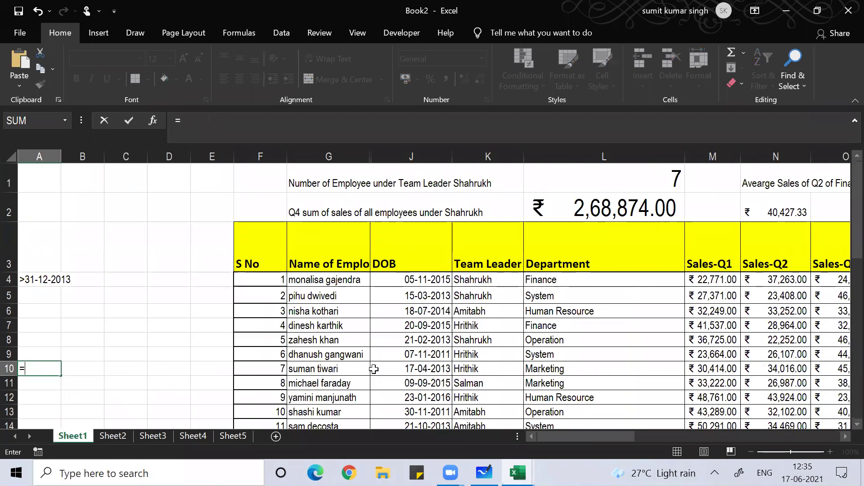
key("Right")
Step: Examine the summary formulas above the employee table, in cells L1, L2 and N2
key("Right")
key("Right")
key("Right")
key("Right")
key("Right")
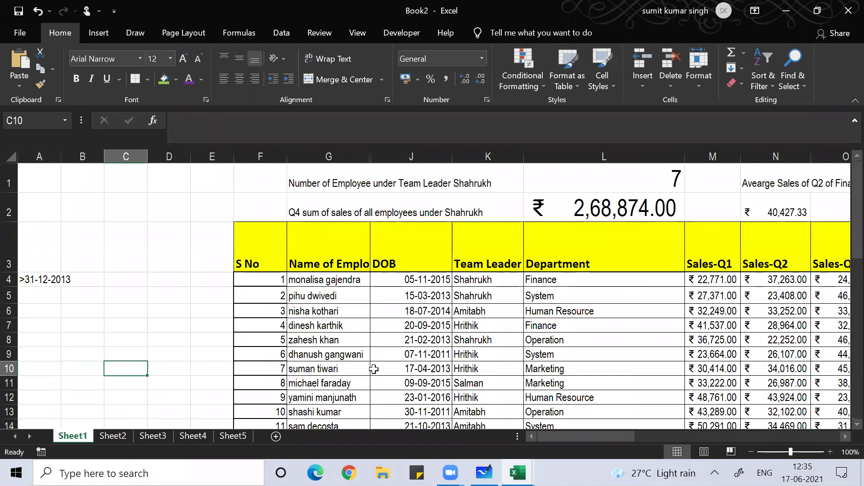
key("Up")
key("Up")
key("Up")
key("Up")
key("Up")
key("Up")
key("Up")
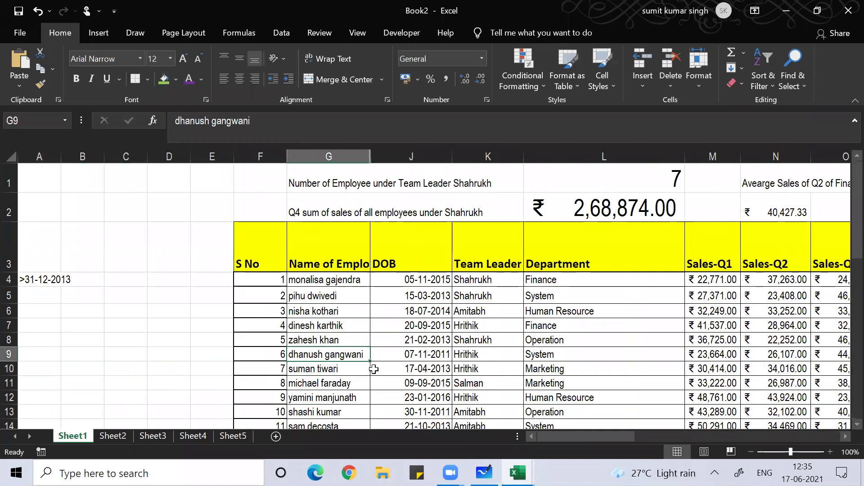
key("Up")
key("Up")
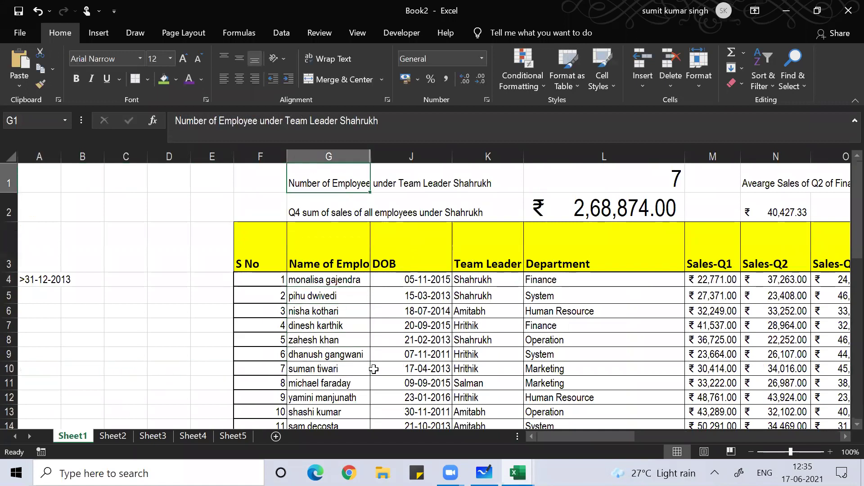
key("Right")
key("Right")
key("Right")
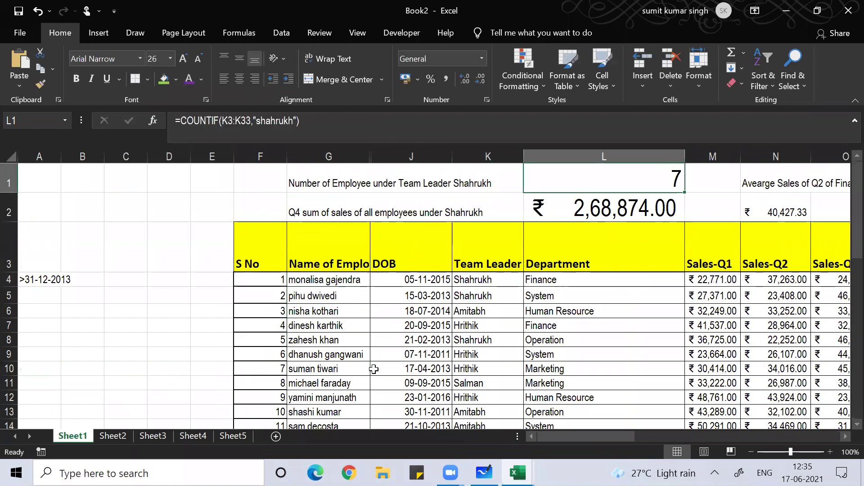
key("Down")
key("Right")
key("Right")
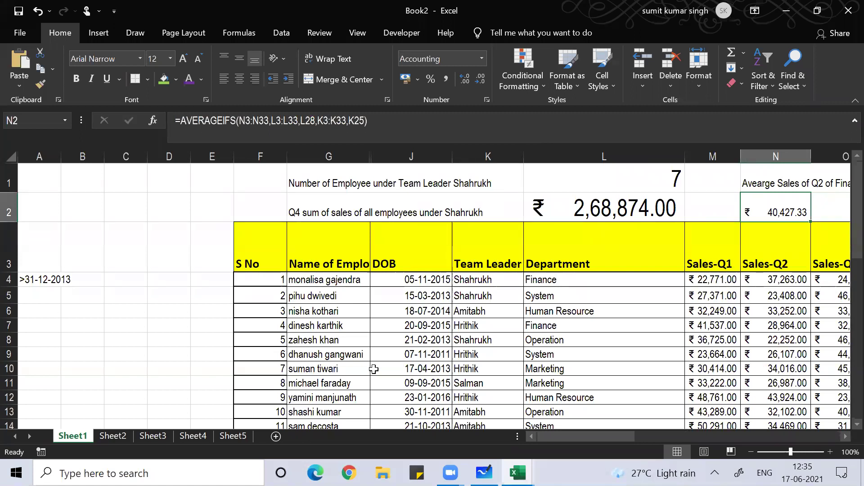
Step: Examine the first employee record field by field, from its name and team leader to its total sales
key("Left")
key("Left")
key("Left")
key("Left")
key("Left")
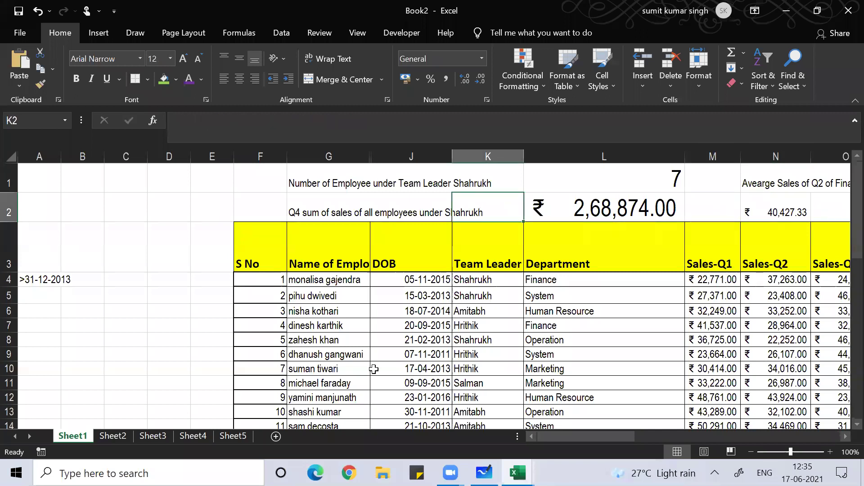
key("Left")
key("Down")
key("Down")
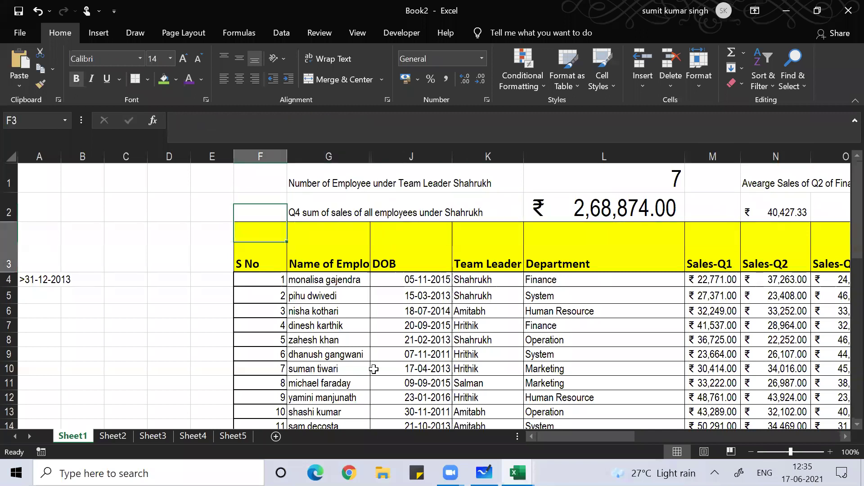
key("Right")
key("Right")
key("Right")
key("Right")
key("Right")
key("Right")
key("Right")
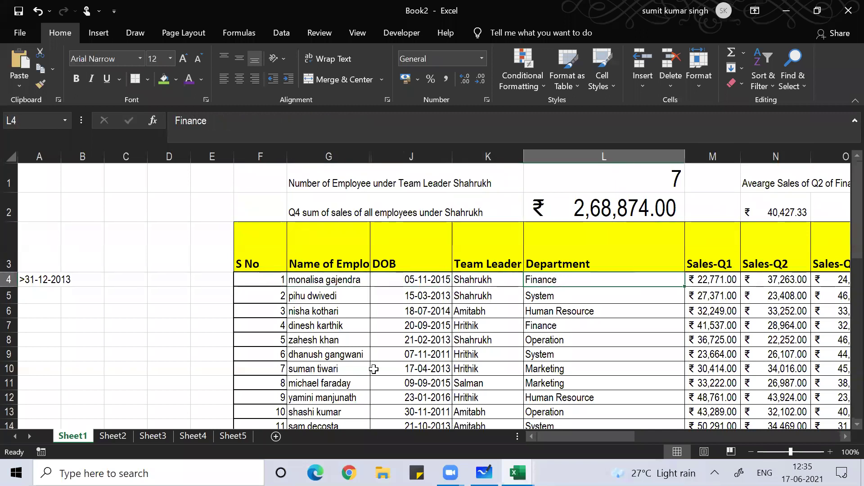
key("Right")
key("Right")
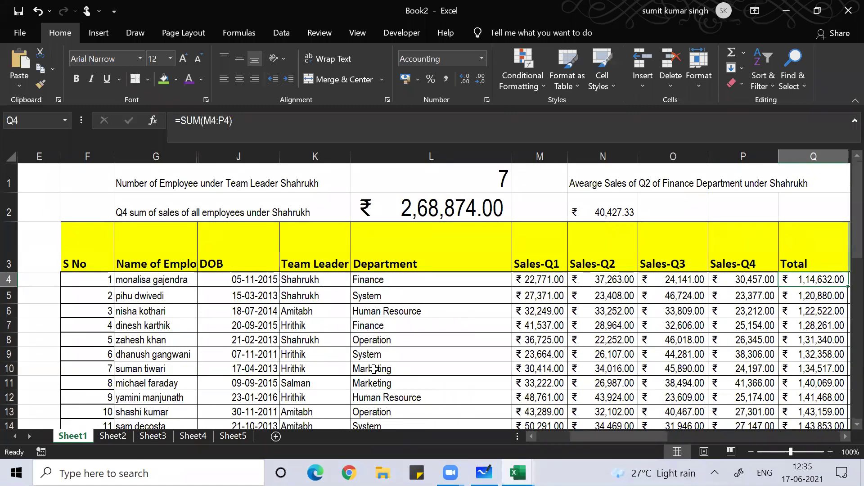
key("Left")
key("Left")
key("Left")
key("Left")
key("Left")
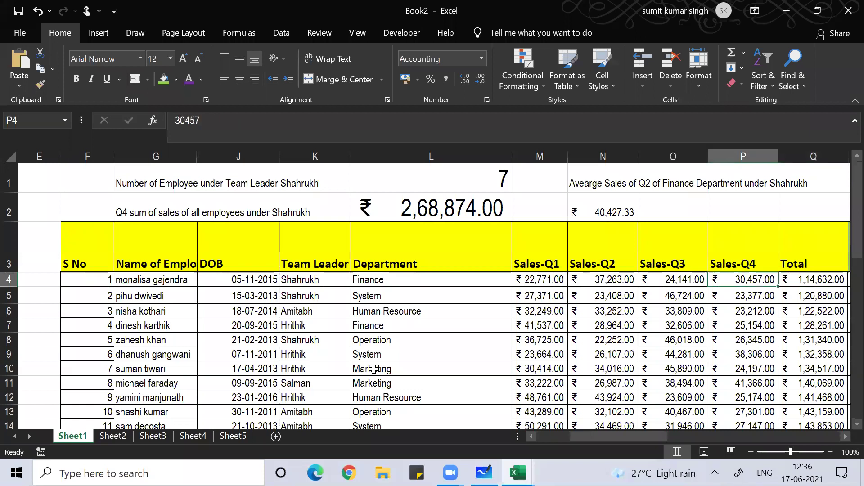
key("Left")
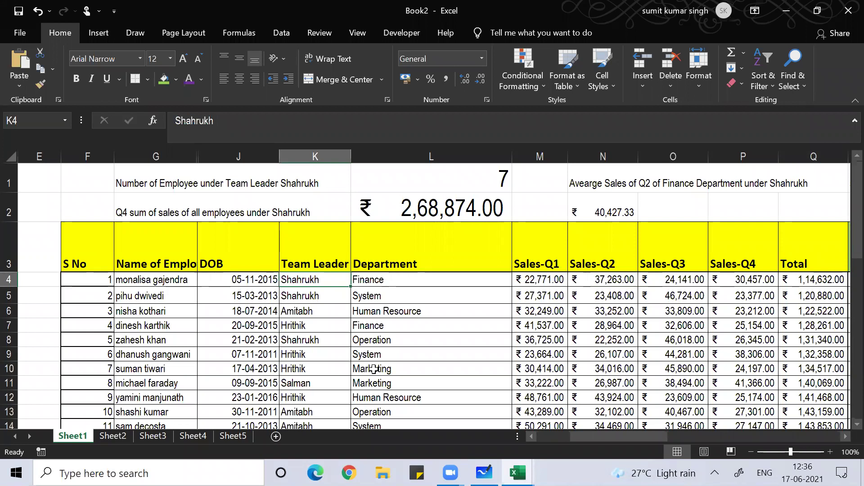
key("Left")
key("Left")
key("Left")
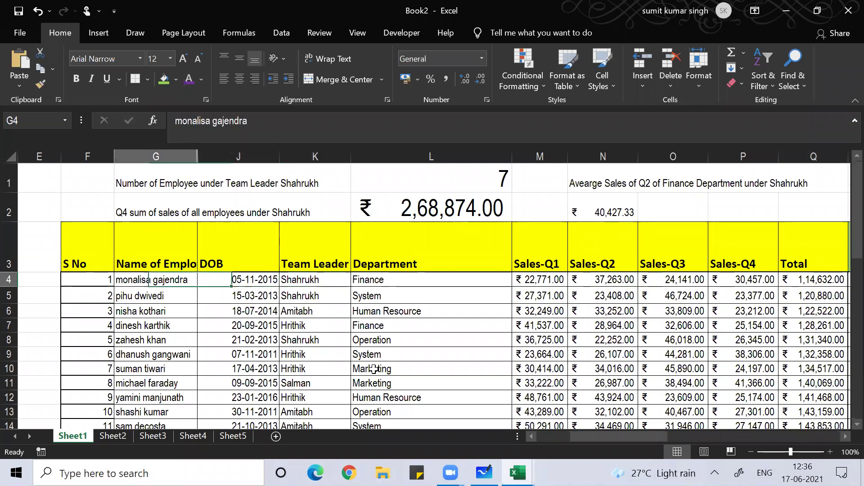
Step: Review all employee records down to row 33 and return to the top of the table
key("Down")
key("Down")
key("Down")
key("Down")
key("Down")
key("Down")
key("Down")
key("Down")
key("Down")
key("Down")
key("Down")
key("Down")
key("Down")
key("Down")
key("Down")
key("Down")
key("Down")
key("Down")
key("Down")
key("Down")
key("Down")
key("Down")
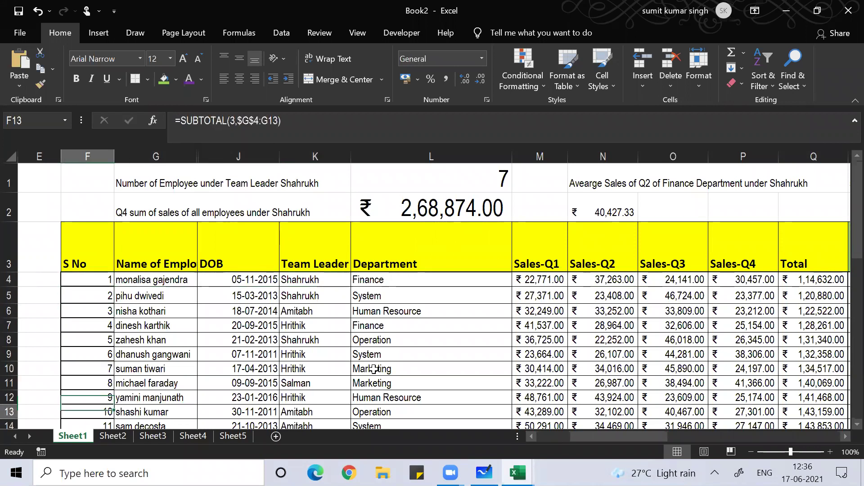
key("Down")
key("Down")
key("Down")
key("Down")
key("Down")
key("Down")
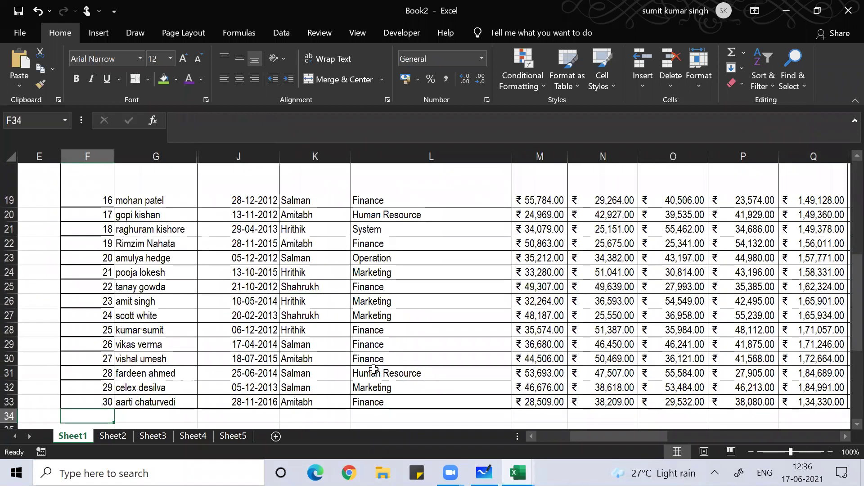
key("Up")
key("Up")
key("Up")
key("Up")
key("Up")
key("Up")
key("Up")
key("Up")
key("Up")
key("Up")
key("Up")
key("Up")
key("Up")
key("Up")
key("Up")
key("Up")
key("Up")
key("Up")
key("Up")
key("Up")
key("Up")
key("Up")
key("Up")
key("Up")
key("Up")
key("Up")
key("Up")
key("Up")
key("Up")
key("Up")
key("Up")
key("Up")
key("Up")
key("Up")
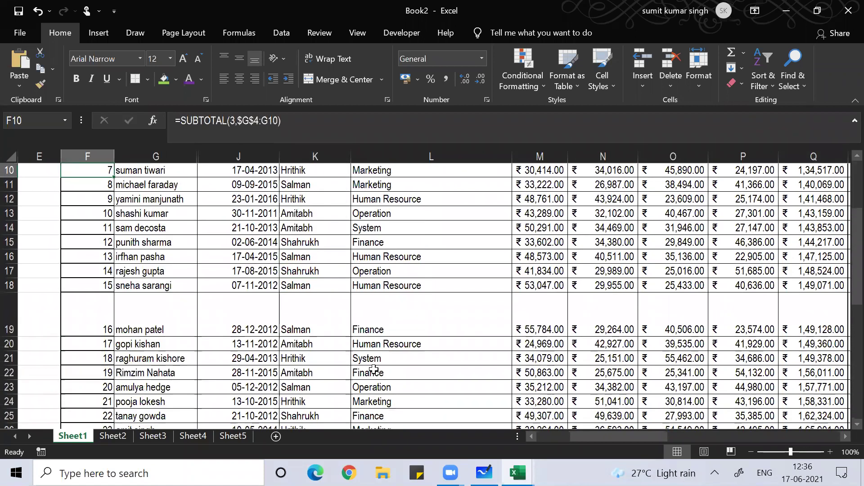
key("Down")
key("Down")
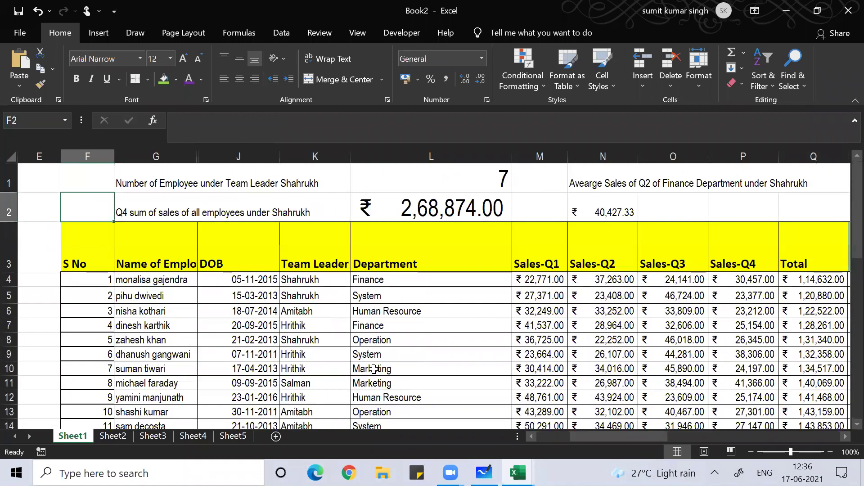
Step: Review the table's column headers from S No across to Total
key("Right")
key("Right")
key("Right")
key("Right")
key("Right")
key("Right")
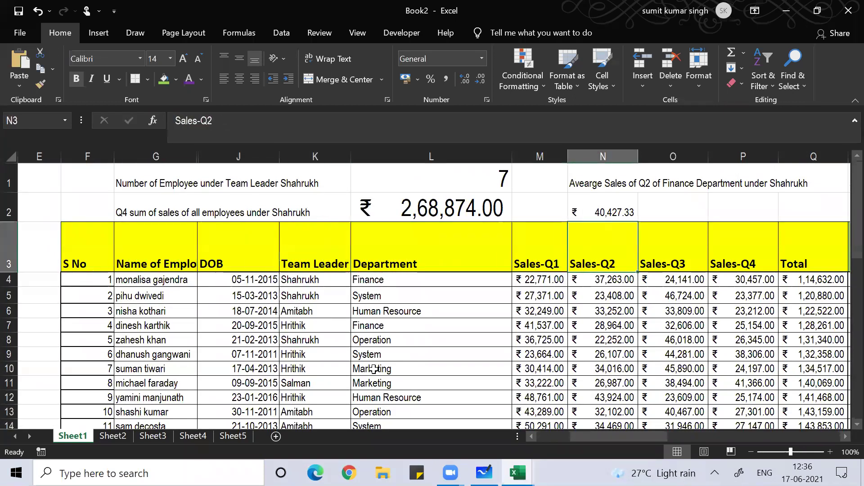
key("Right")
key("Right")
key("Right")
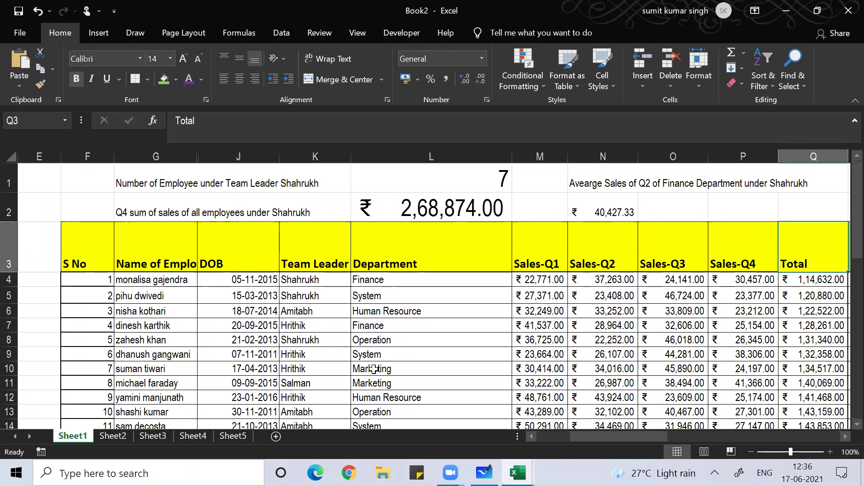
Step: Create a new blank workbook and switch back to Book2
key("ctrl+n")
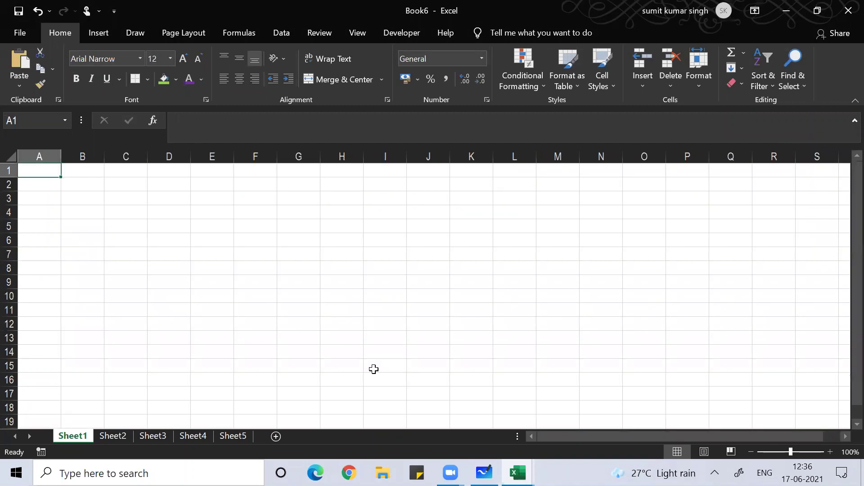
key("alt+Tab")
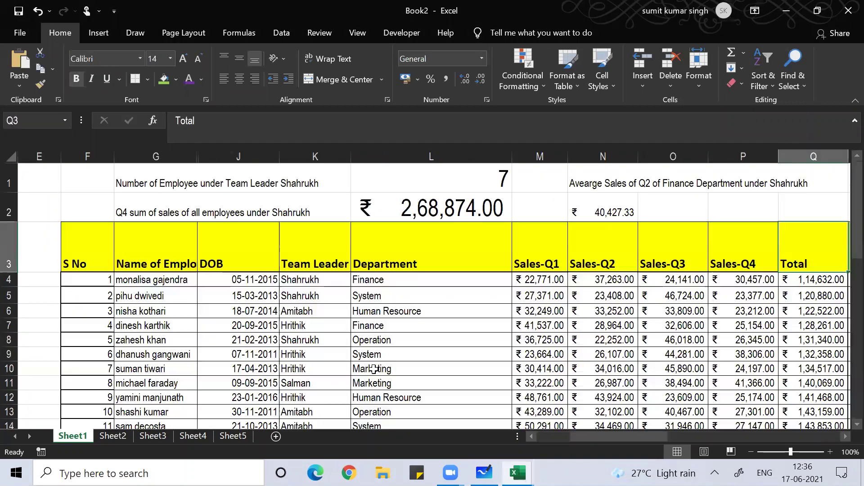
left_click(330, 252)
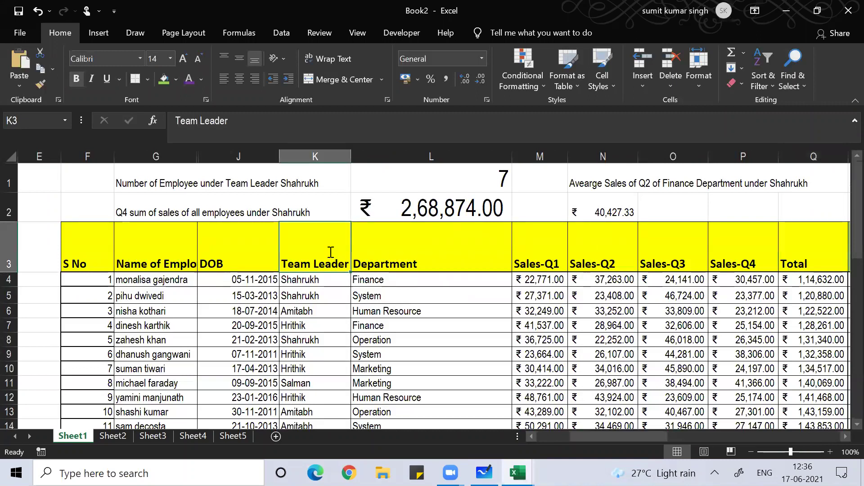
type("dff")
key("ctrl+z")
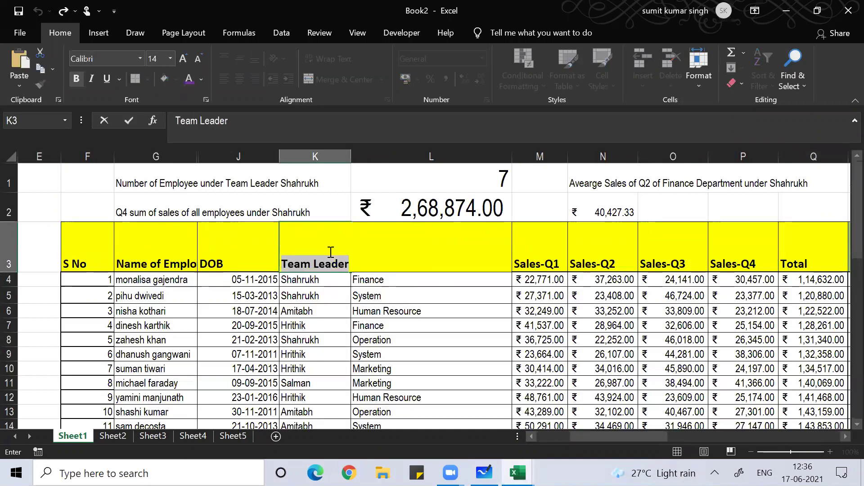
key("Return")
Step: Try applying an AutoFilter to the employee table from the Team Leader header, and remove it again
left_click(330, 252)
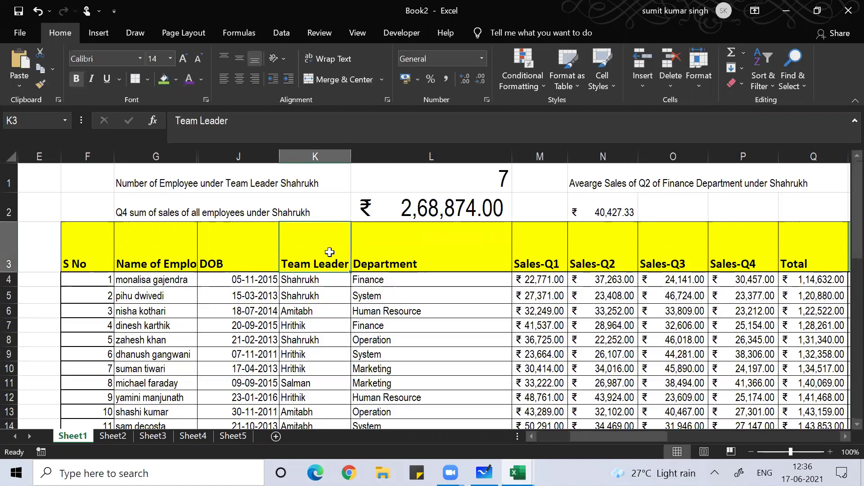
key("ctrl+shift+l")
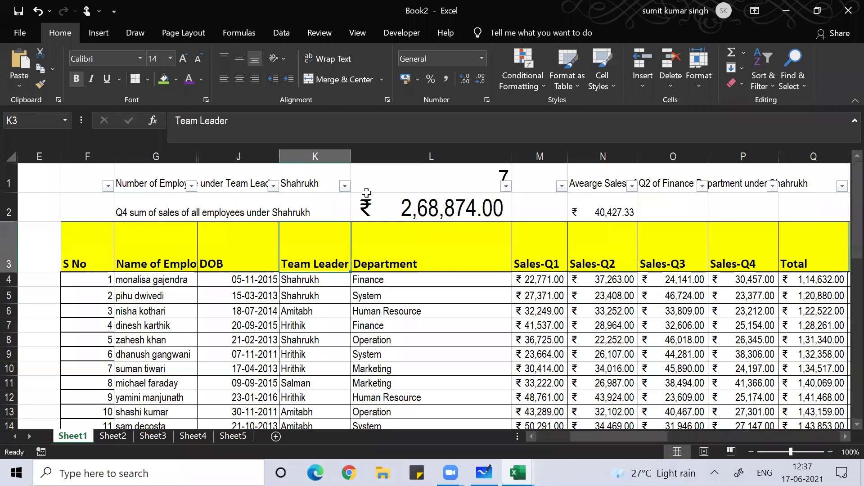
key("alt+d")
key("f")
key("f")
left_click(176, 175)
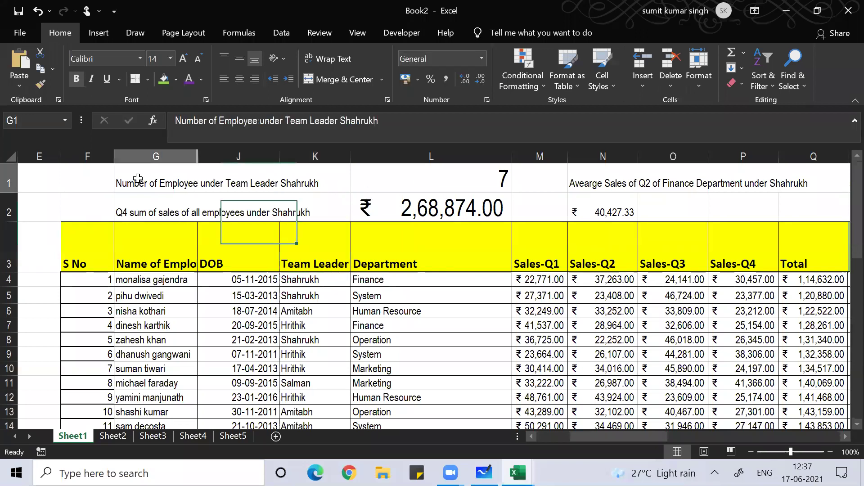
Step: Clear the summary labels and formulas in rows 1 and 2 above the table, from column G rightward through column S
key("shift+Down")
key("shift+Right")
key("shift+Right")
key("shift+Right")
key("shift+Right")
key("shift+Right")
key("shift+Right")
key("shift+Right")
key("shift+Right")
key("shift+Right")
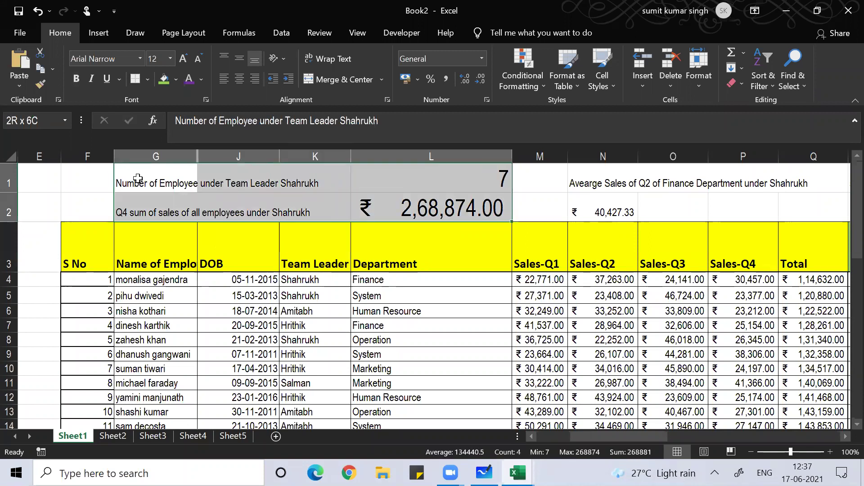
key("shift+Right")
key("shift+Right")
key("shift+Right")
key("shift+Right")
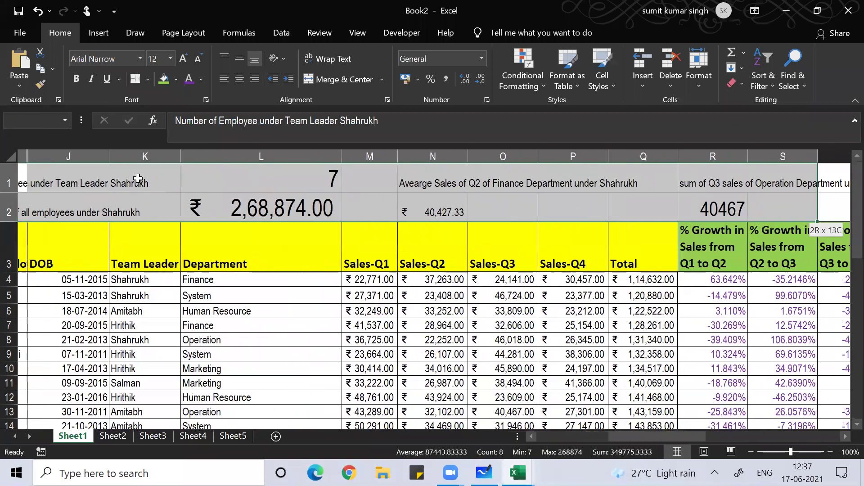
key("Delete")
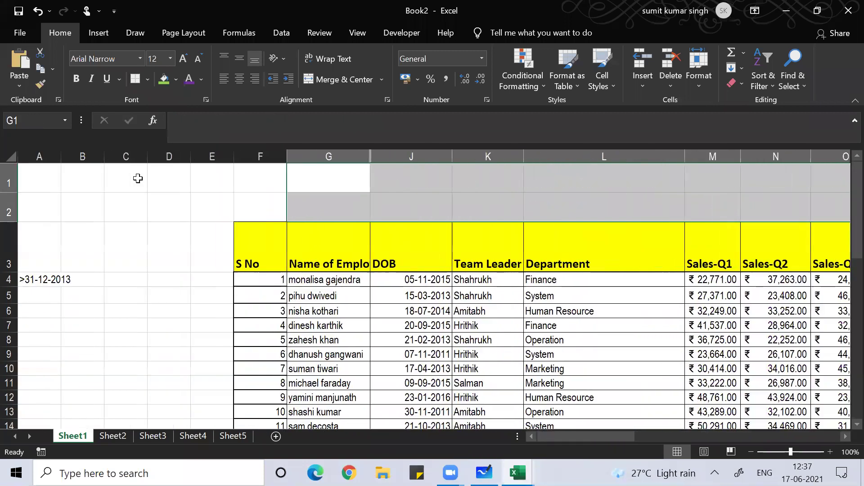
Step: Apply an AutoFilter to the employee table's header row, starting from the Name of Employee header
key("Down")
key("Down")
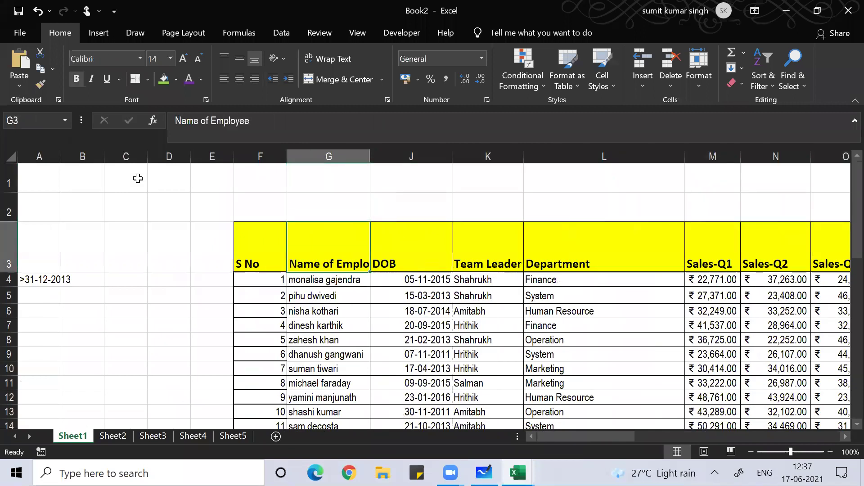
key("alt+d")
key("f")
key("f")
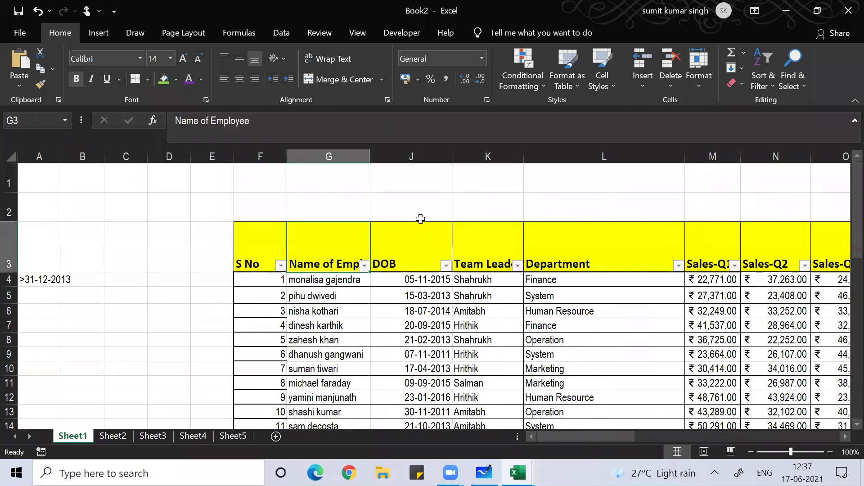
Step: Sort the employee records by Team Leader from A to Z and reapply the same sort
left_click(517, 266)
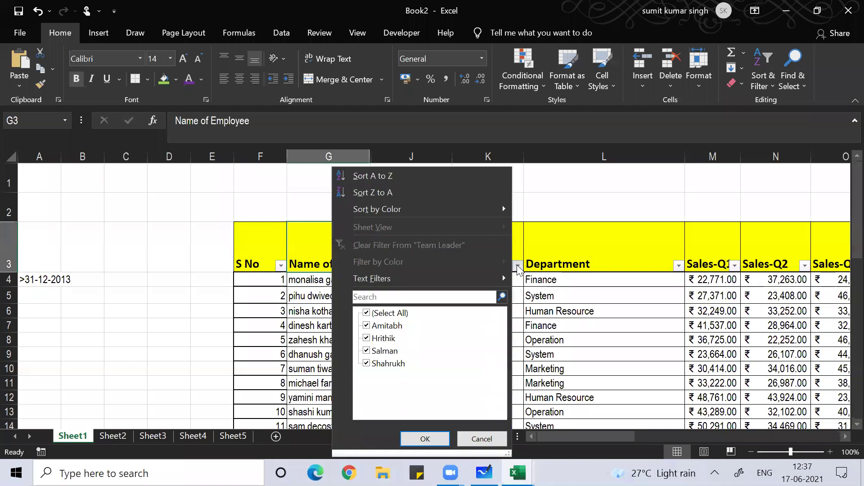
left_click(397, 175)
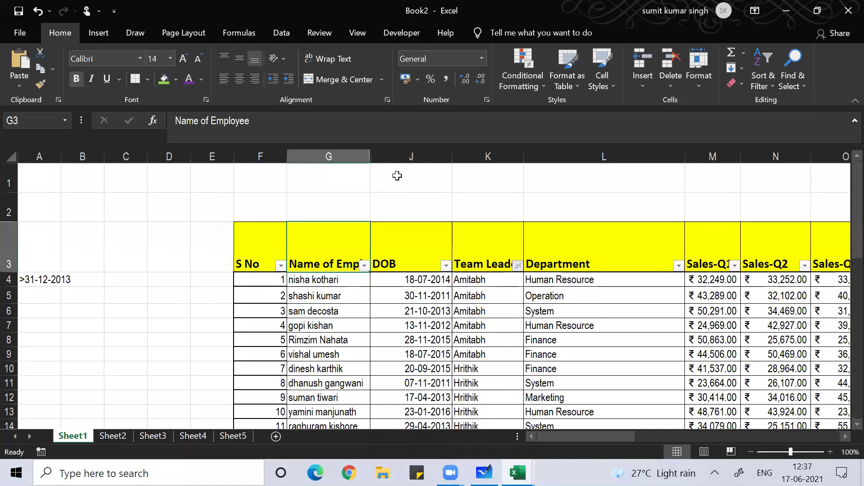
left_click(521, 278)
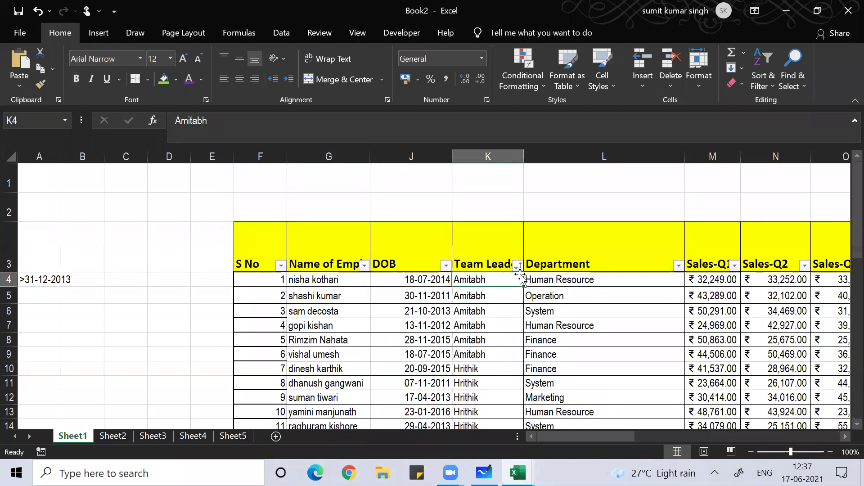
left_click(517, 266)
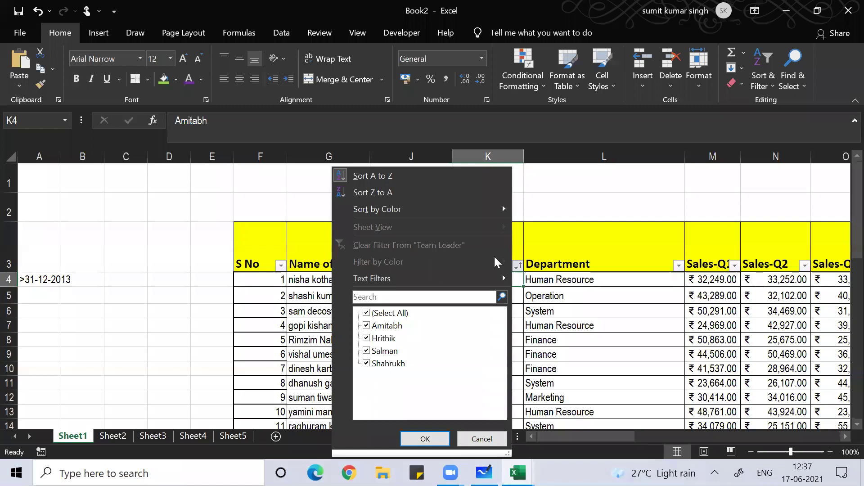
left_click(402, 179)
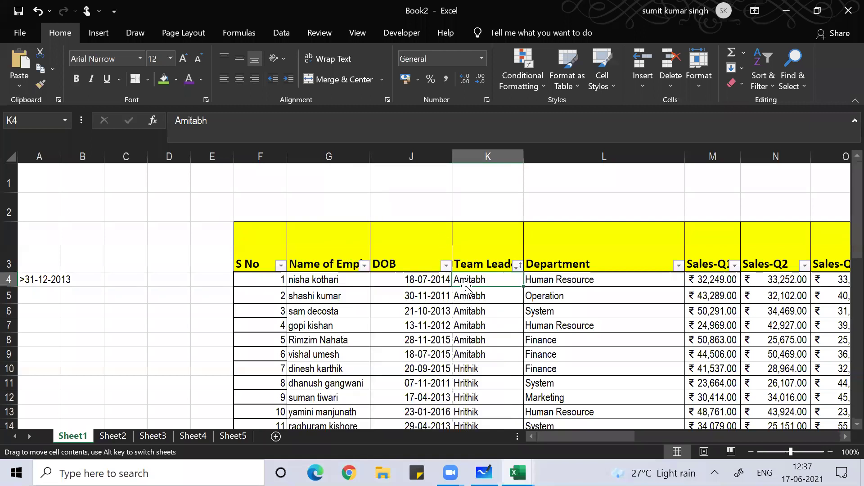
Step: Check the Team Leader column down to row 33 to see whether every record is in alphabetical order
left_click(461, 309)
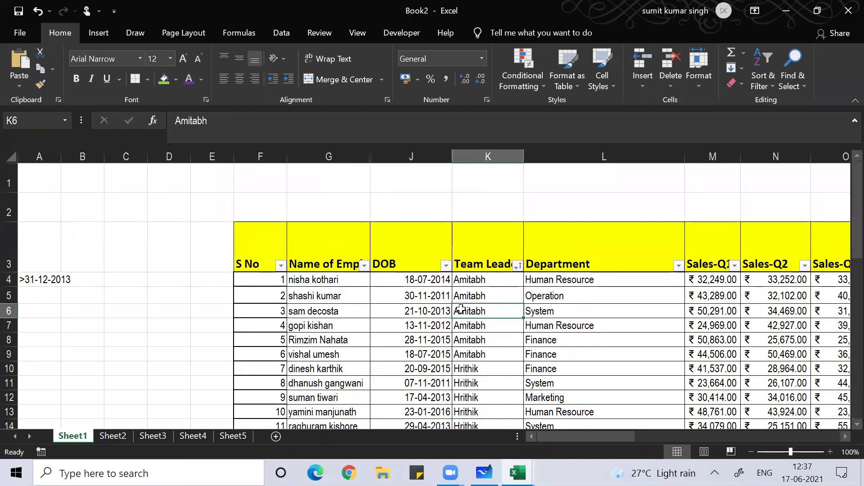
key("Down")
key("Down")
key("Down")
key("Down")
key("Down")
key("Down")
key("Down")
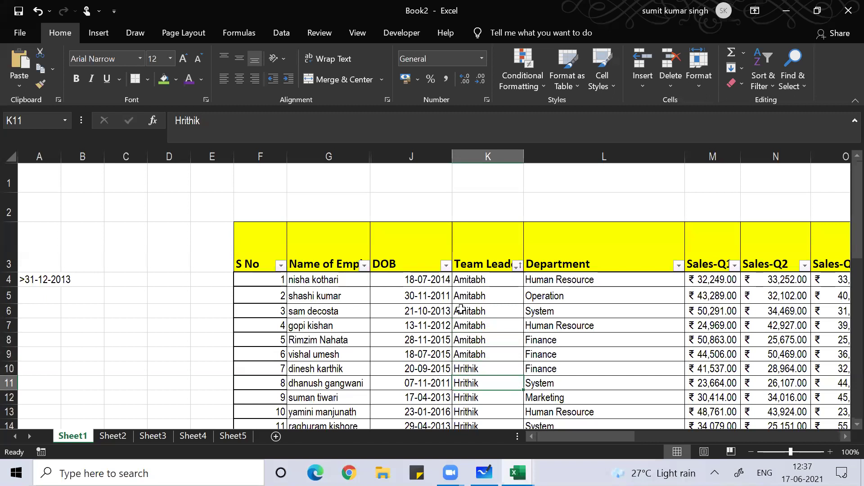
key("Down")
key("Down")
key("Down")
key("Down")
key("Down")
key("Down")
key("Down")
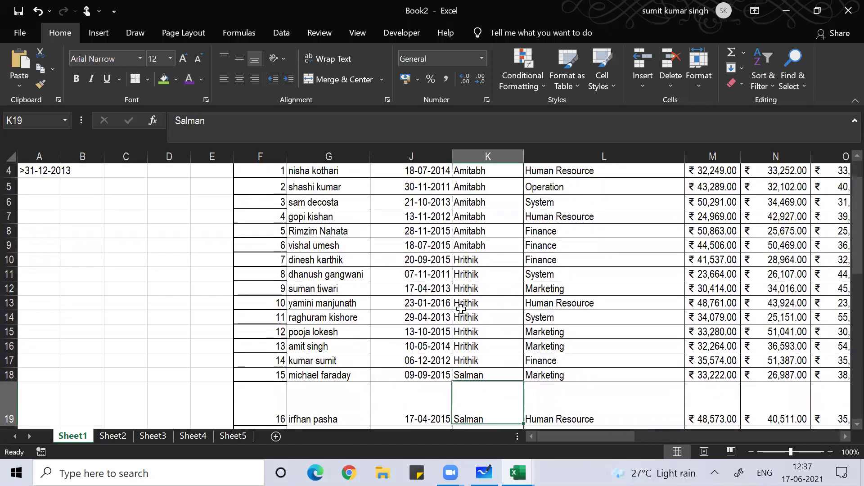
key("Down")
key("Down")
key("Down")
key("Down")
key("Down")
key("Down")
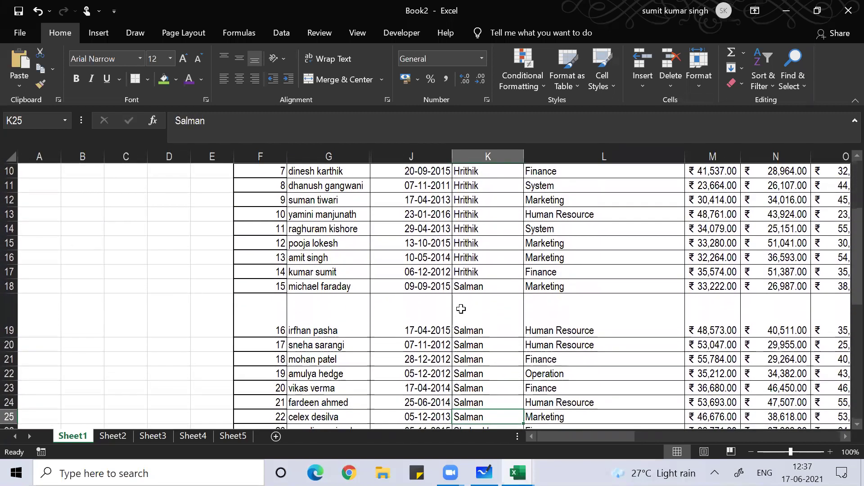
key("Down")
key("Down")
key("Down")
key("Down")
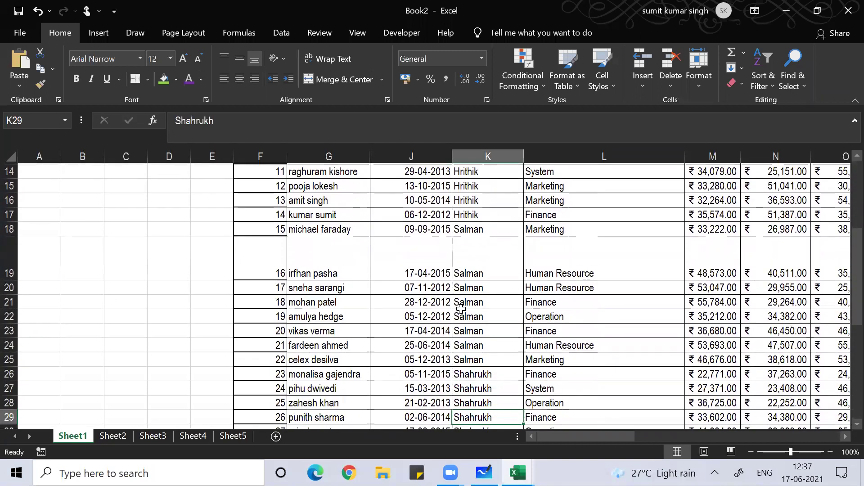
key("Down")
key("Down")
key("Down")
key("Down")
key("Down")
key("Down")
key("Down")
key("Down")
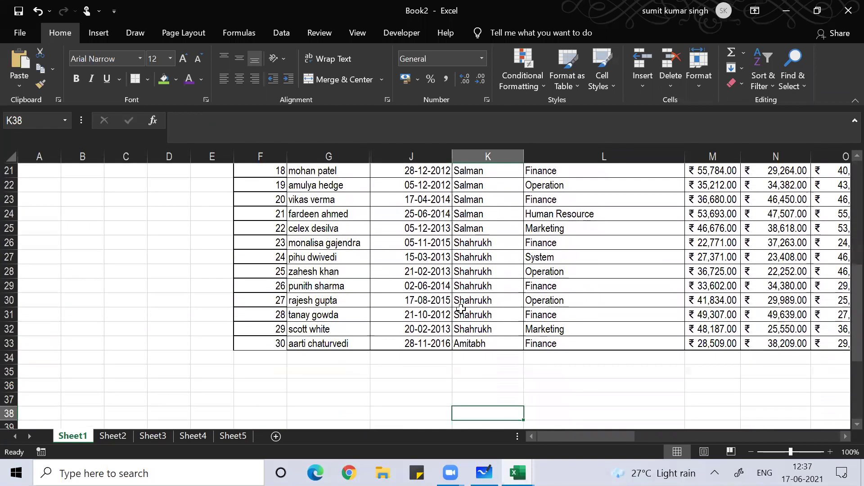
key("Up")
key("Up")
key("Up")
key("Up")
key("Up")
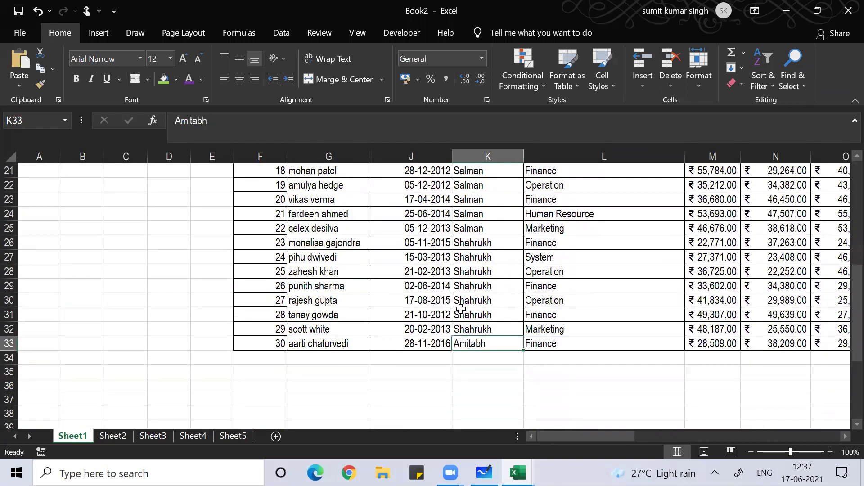
key("Up")
key("Up")
key("Up")
key("Up")
key("Up")
key("Up")
key("Down")
key("Down")
key("Down")
key("Down")
Step: Clear the contents of the out-of-order last record in row 33, from the S No column through column W
key("Left")
key("Down")
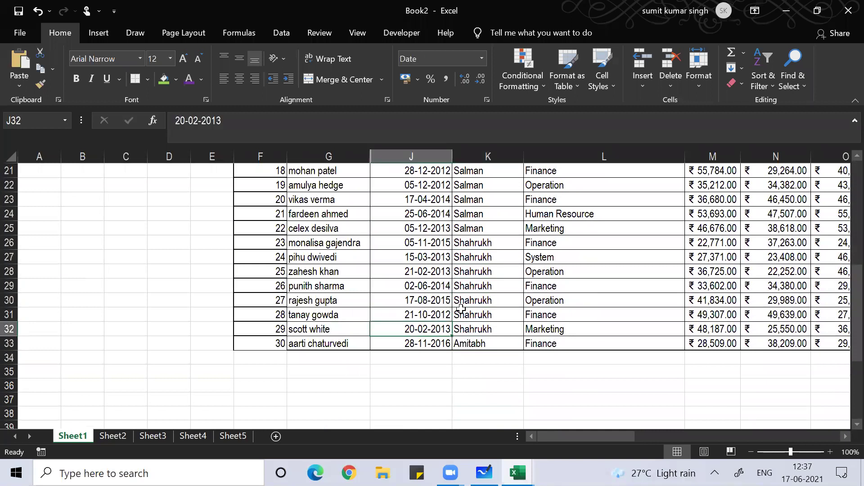
key("Left")
key("Left")
key("shift+Right")
key("shift+Right")
key("shift+Right")
key("shift+Right")
key("shift+Right")
key("shift+Right")
key("shift+Right")
key("shift+Right")
key("shift+Right")
key("shift+Right")
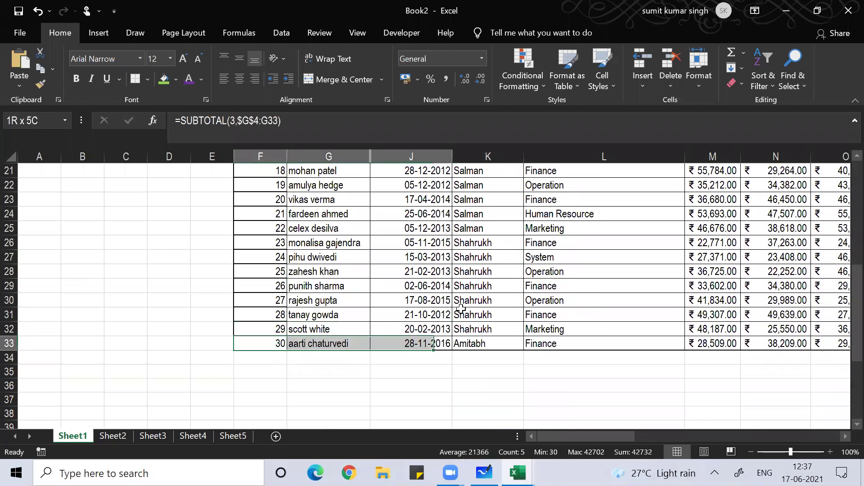
key("shift+Right")
key("shift+Right")
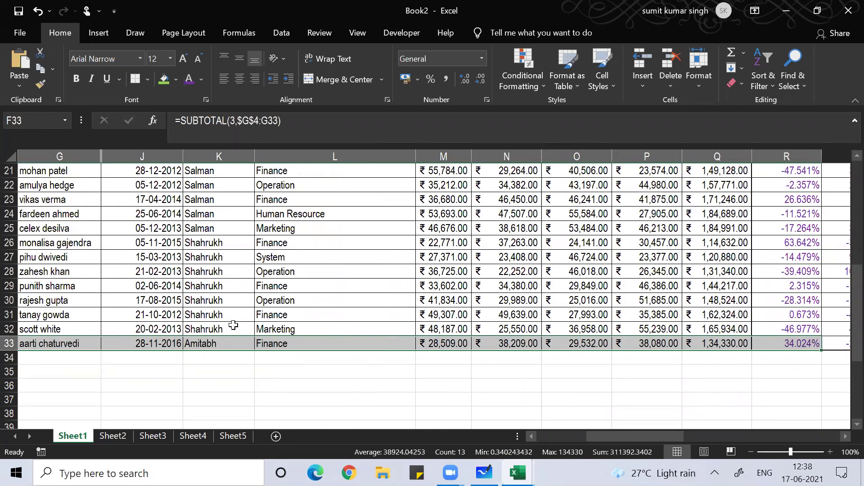
key("shift+Right")
key("shift+Right")
key("shift+Right")
key("shift+Right")
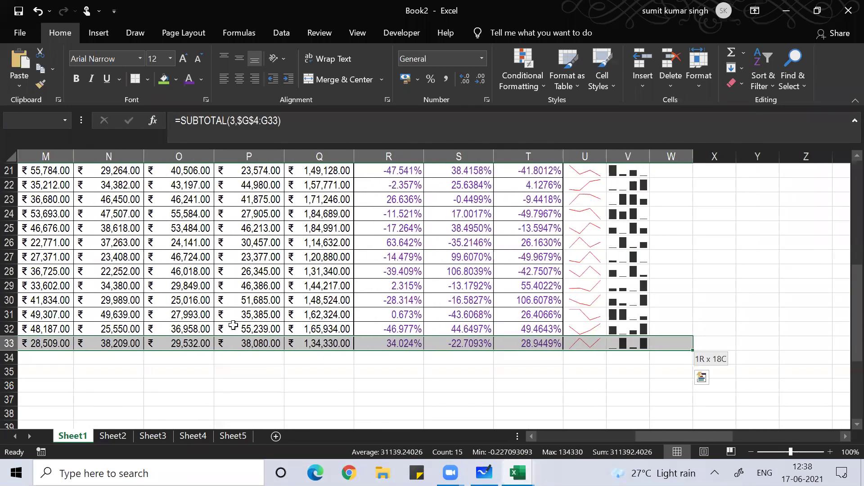
key("Delete")
Step: Return to the table headers and sort the remaining records by Team Leader from A to Z again
key("Up")
key("Up")
key("Up")
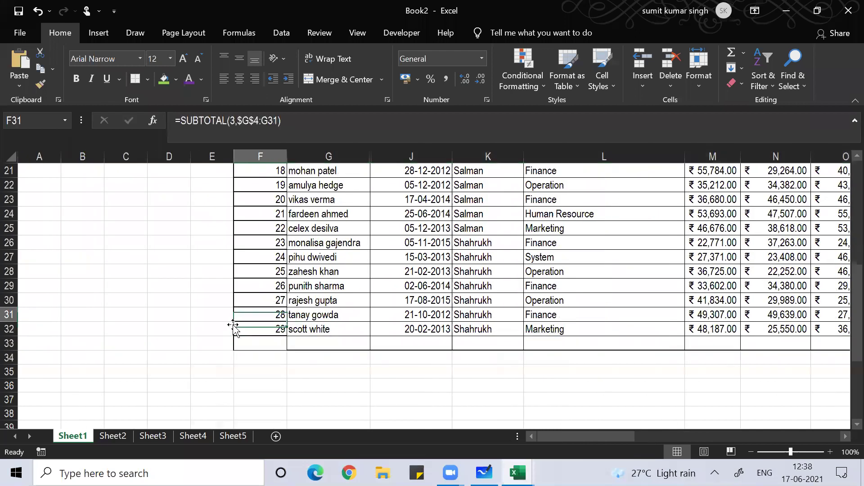
key("ctrl+Up")
key("Right")
key("Right")
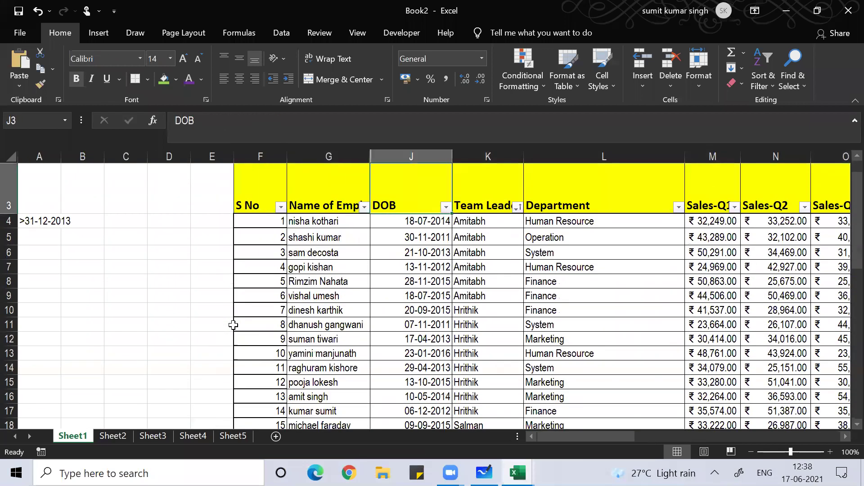
left_click(516, 207)
left_click(369, 176)
left_click(495, 291)
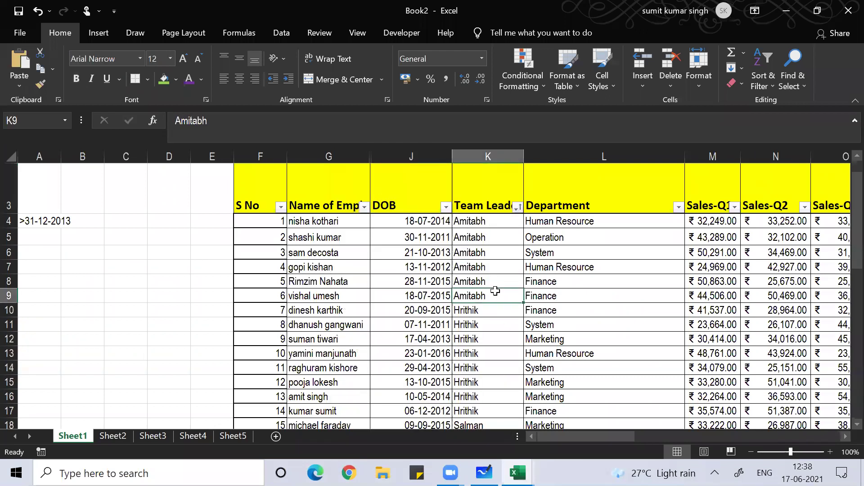
Step: Examine the re-sorted Team Leader groups down through the remaining records and return to the top of the column
key("Down")
key("Down")
key("Down")
key("Down")
key("Down")
key("Down")
key("Down")
key("Down")
key("Down")
key("Down")
key("Down")
key("Down")
key("Down")
key("Down")
key("Down")
key("Down")
key("Down")
key("Down")
key("Down")
key("Down")
key("Down")
key("Down")
key("Up")
key("Up")
key("Up")
key("Up")
key("Up")
key("Up")
key("Up")
key("Up")
key("Up")
key("Up")
key("Up")
key("Up")
key("Up")
key("Up")
key("Up")
key("Up")
key("Up")
key("Up")
key("Up")
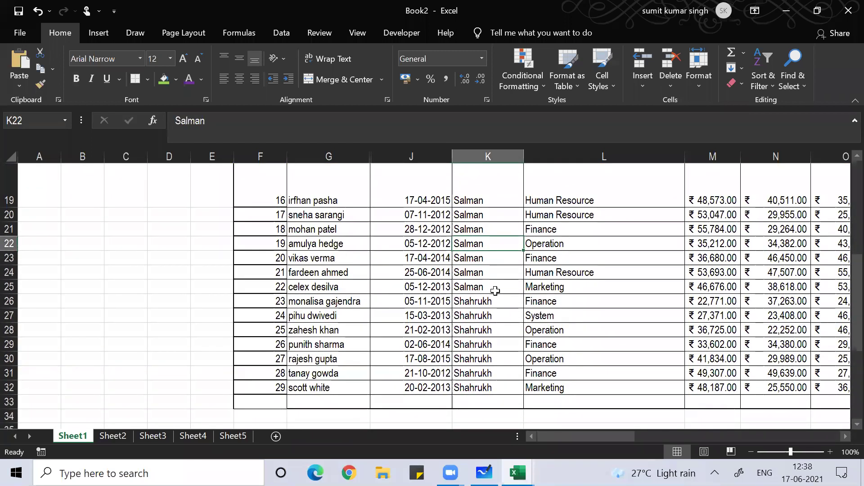
key("Up")
key("Up")
key("Up")
key("Up")
key("Up")
key("Up")
key("Up")
key("Up")
key("Up")
key("Up")
key("Up")
key("Up")
key("Up")
key("Up")
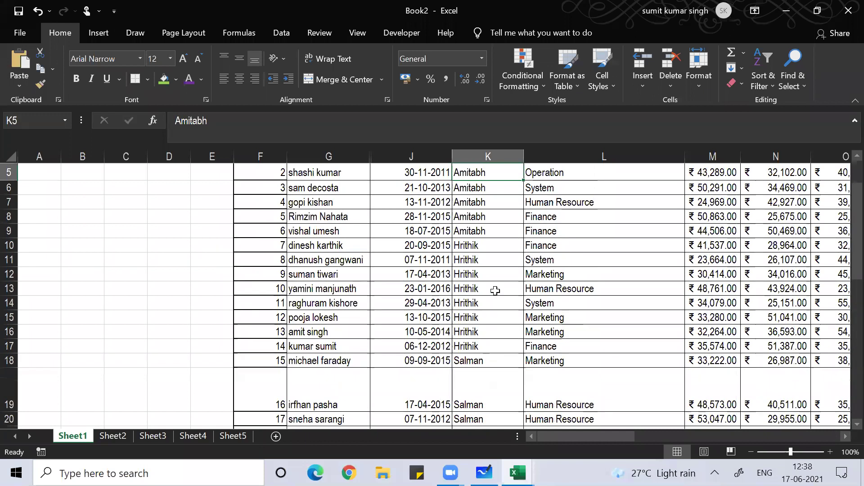
Step: Sort the employee records by Team Leader from A to Z once more
key("Down")
key("Down")
key("Down")
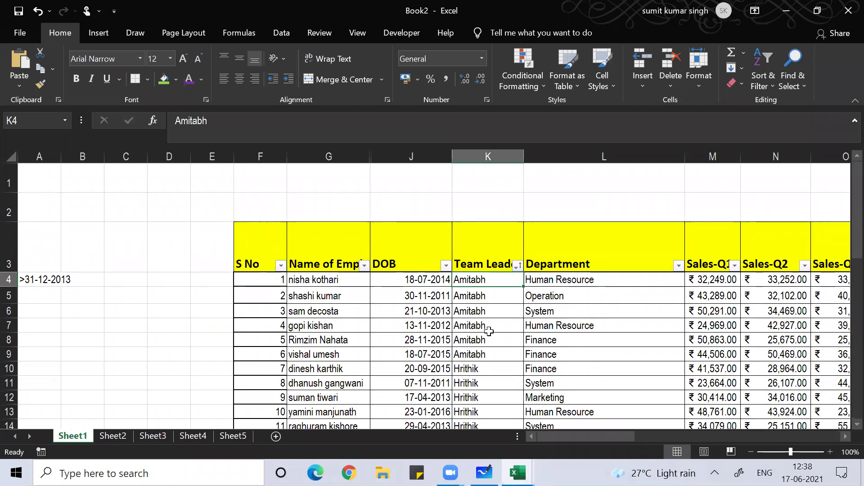
left_click(518, 266)
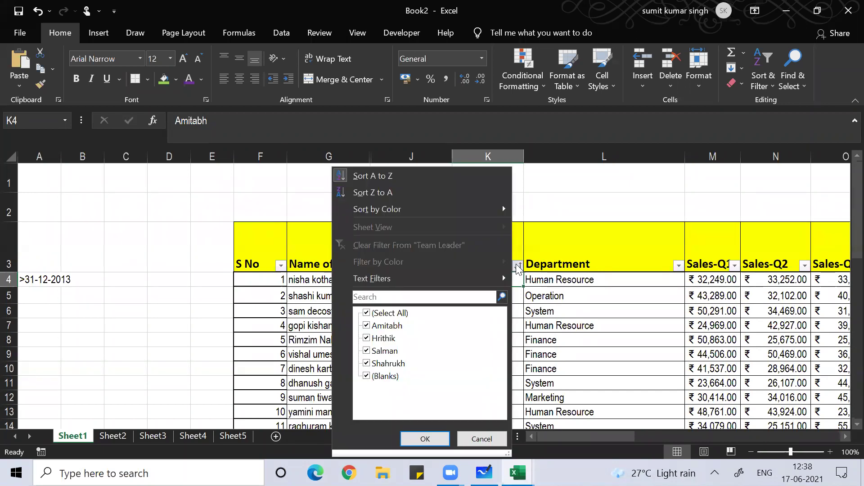
left_click(446, 175)
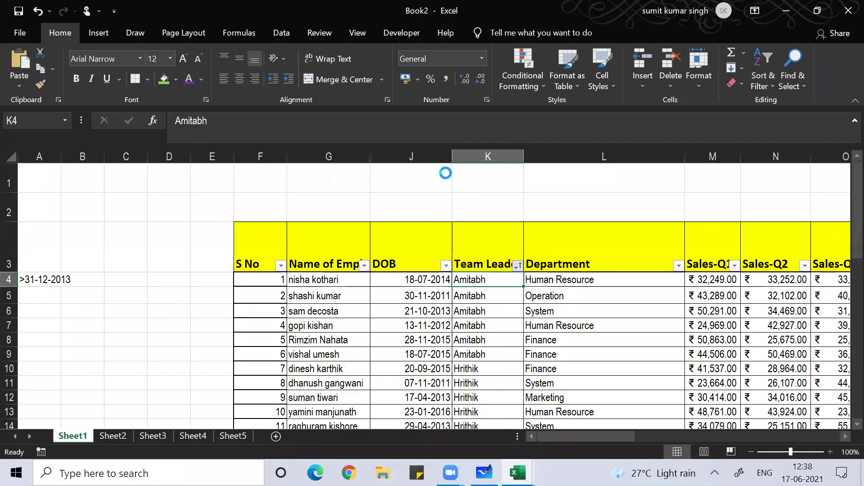
Step: Examine the sorted Team Leader groups down through the third group and return to the top of the column
left_click(483, 315)
key("Down")
key("Down")
key("Down")
key("Down")
key("Down")
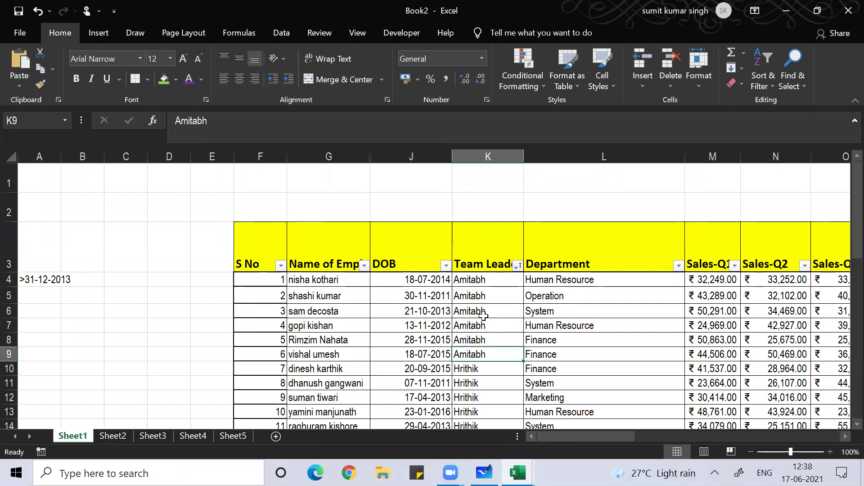
key("Down")
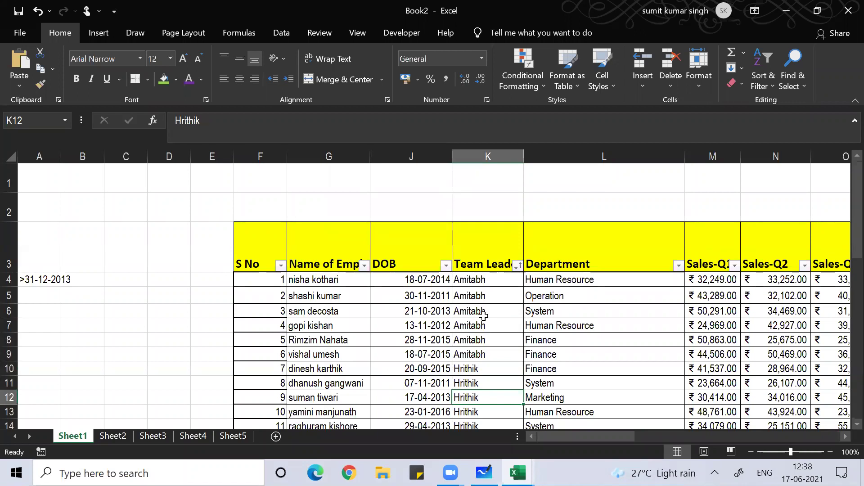
key("Down")
key("Down")
key("Down")
key("Down")
key("Down")
key("Down")
key("Down")
key("Down")
key("Down")
key("Down")
key("Down")
key("Down")
key("Down")
key("Down")
key("Down")
key("Down")
key("Down")
key("Down")
key("Down")
key("Down")
key("Down")
key("Down")
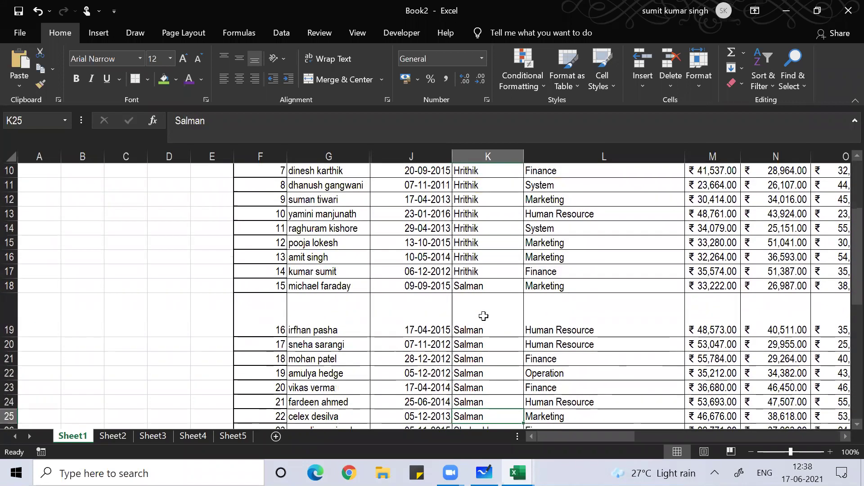
key("Up")
key("Up")
key("Up")
key("Up")
key("Up")
key("Up")
key("Up")
key("Up")
key("Up")
key("Up")
key("Up")
key("Up")
key("Up")
key("Up")
key("Up")
key("Up")
key("Up")
key("Up")
key("Up")
key("Up")
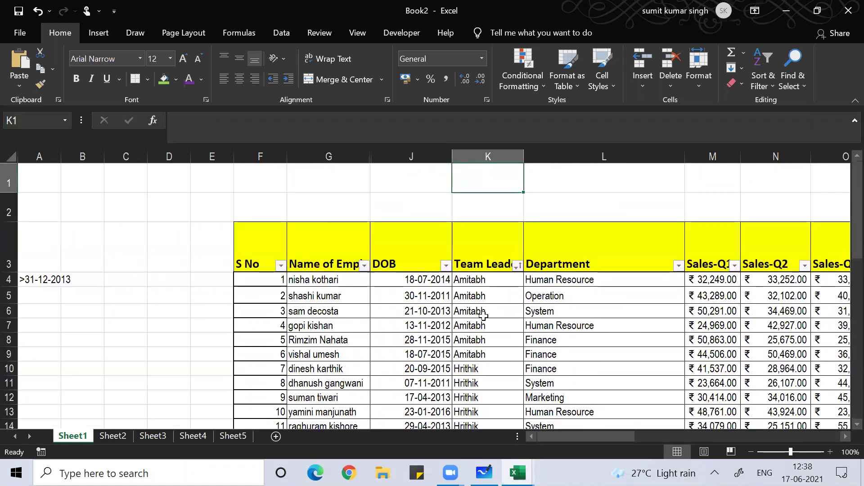
Step: Look across the first record from Team Leader to Sales-Q4, ending on the S No header
key("Down")
key("Down")
key("Down")
key("Right")
key("Right")
key("Right")
key("Right")
key("Right")
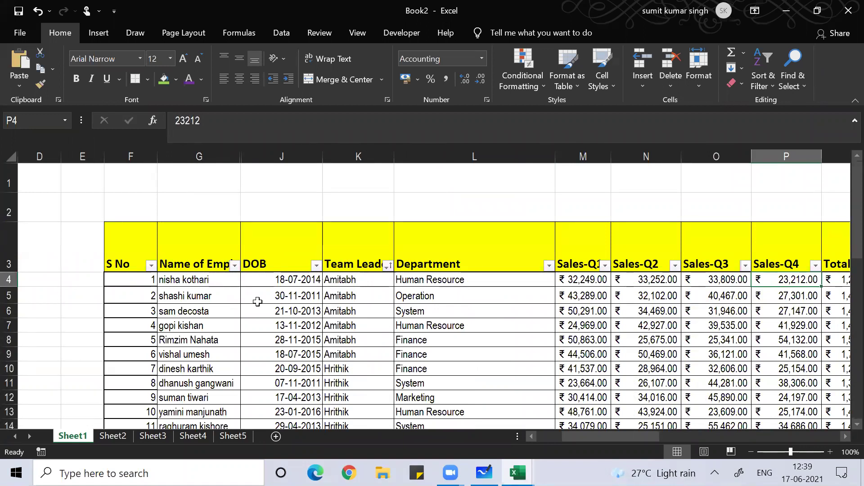
left_click(127, 255)
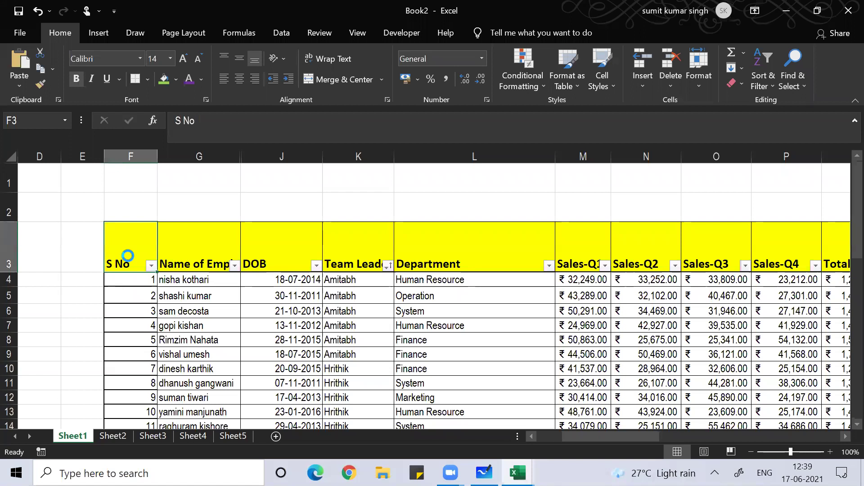
Step: Create four blank workbooks and switch back to the Book2 workbook
key("ctrl+n")
key("ctrl+n")
key("ctrl+n")
key("ctrl+n")
key("alt+Tab")
key("alt+Tab")
key("Tab")
key("Tab")
key("Tab")
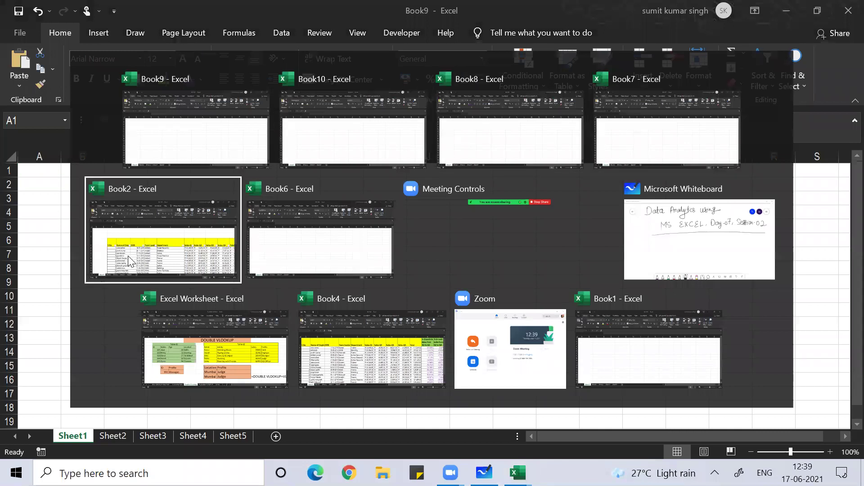
Step: Highlight the headers and the first team leader's records from S No through Team Leader
key("shift+Down")
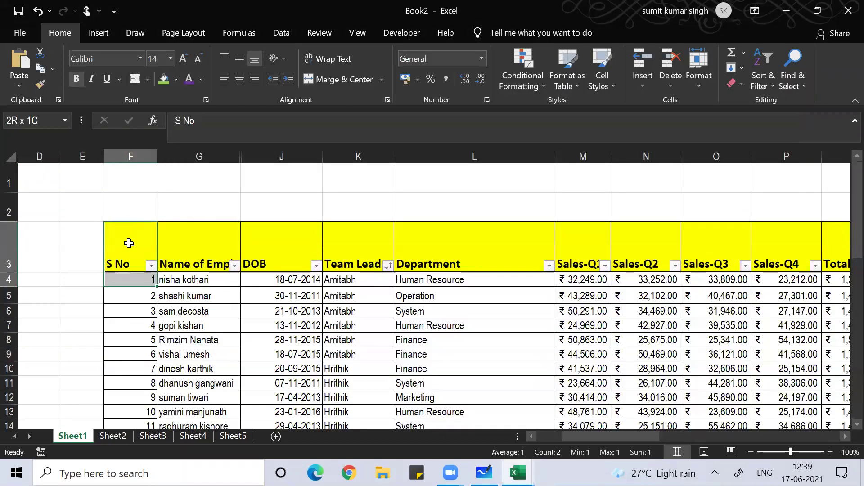
key("shift+Down")
key("shift+Down")
key("shift+Down")
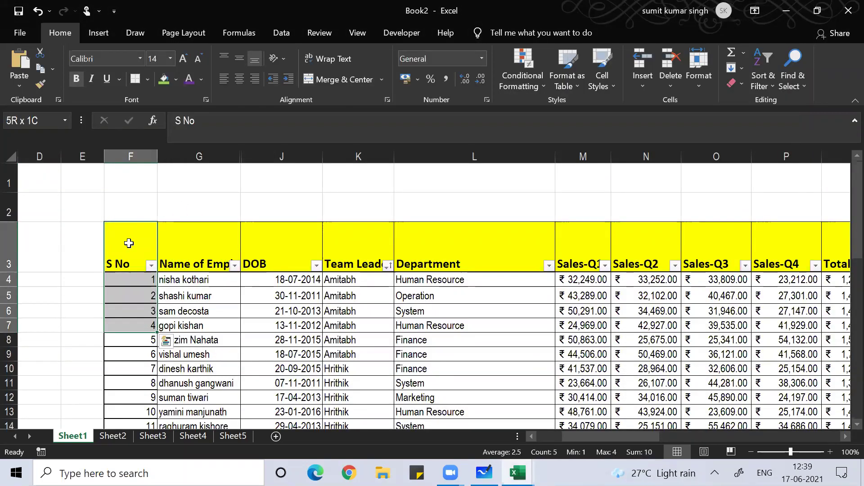
key("shift+Down")
key("shift+Down")
key("shift+Right")
key("shift+Right")
key("shift+Right")
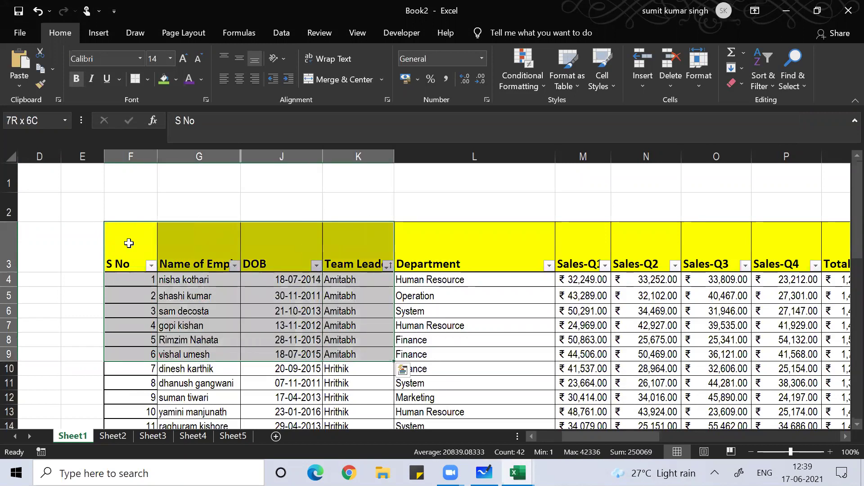
Step: Enter the label Team Leader in cell B5 and fit column B's width to it
left_click(372, 310)
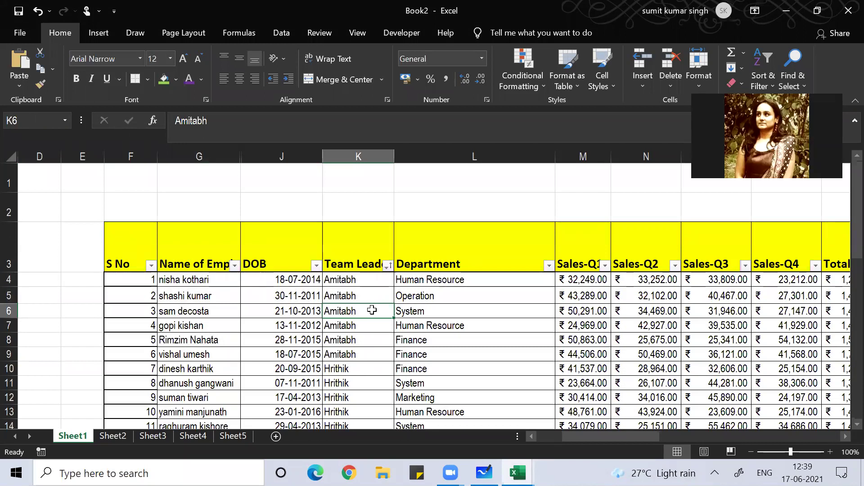
key("Left")
key("Left")
key("Left")
key("Left")
key("Left")
key("Left")
key("Left")
key("Left")
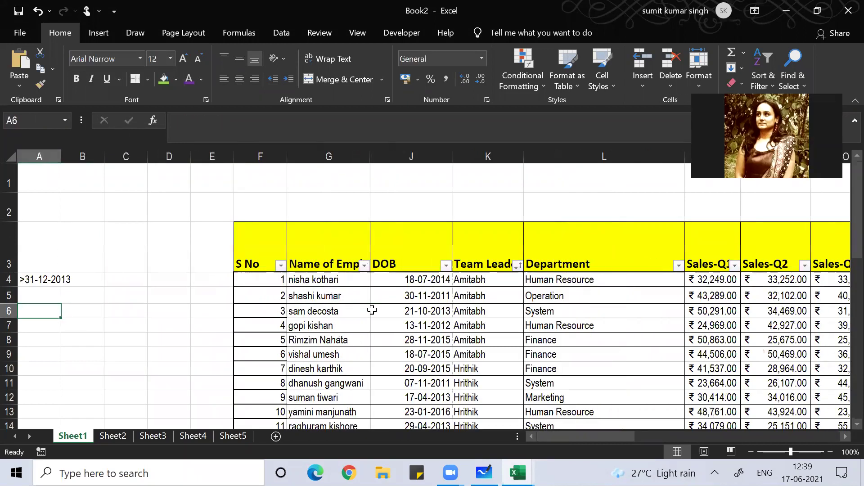
key("Up")
key("Right")
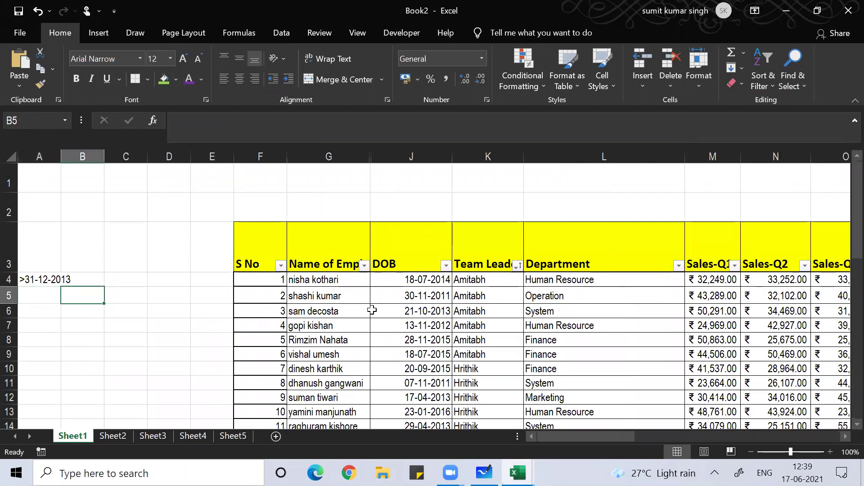
type("Team Leader")
key("Return")
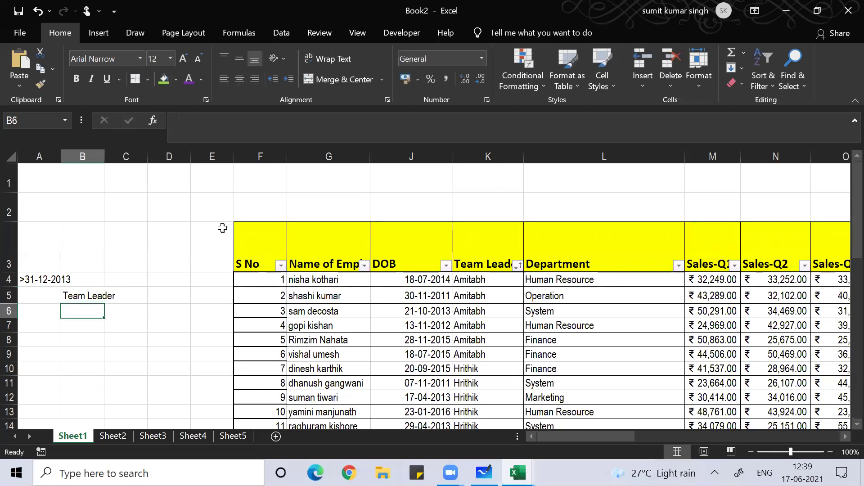
double_click(104, 156)
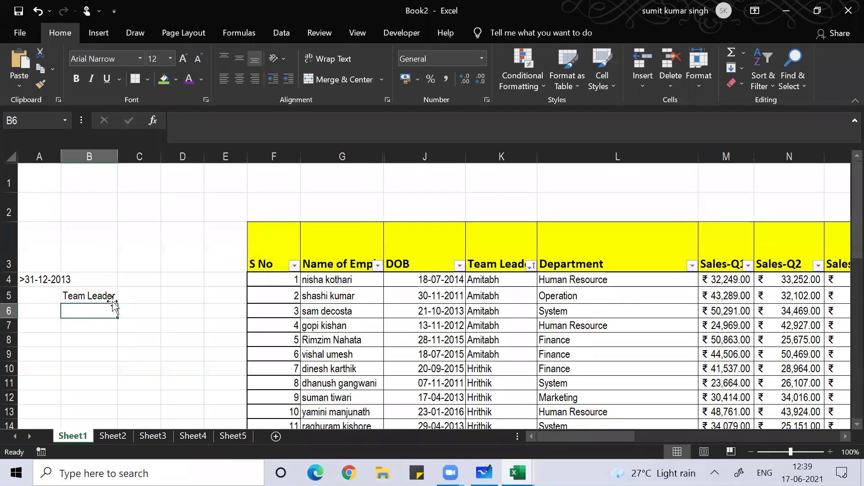
key("alt+d")
key("l")
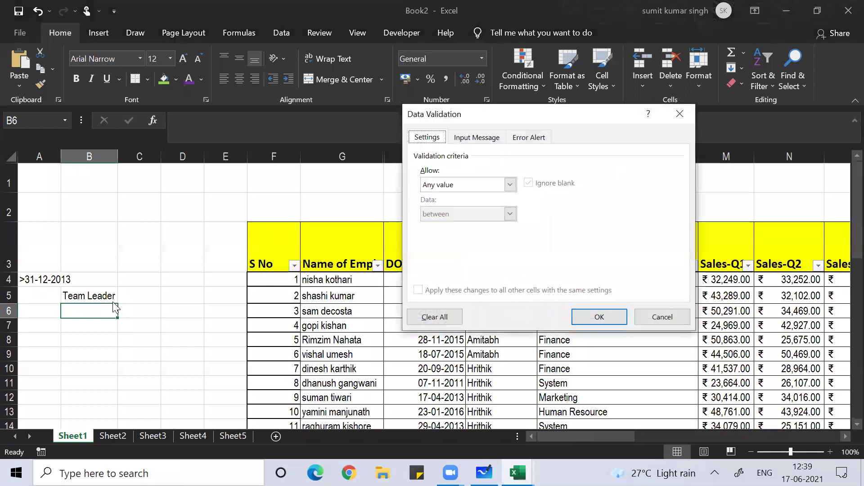
left_click(510, 184)
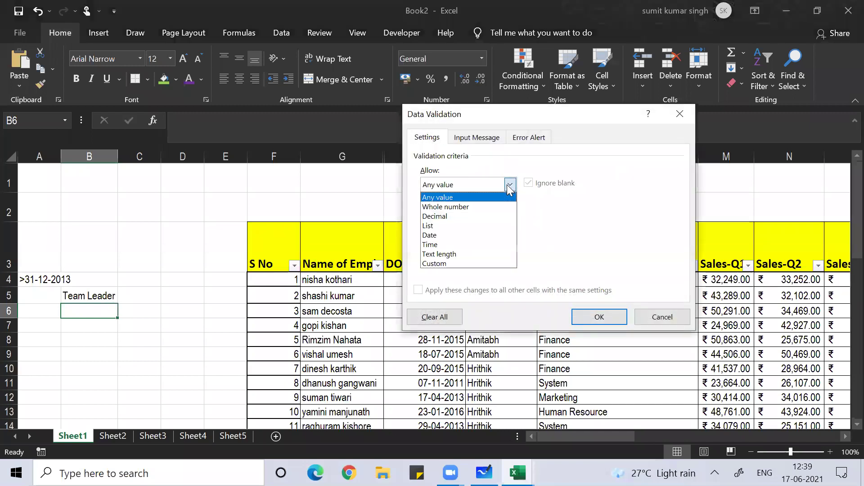
left_click(452, 225)
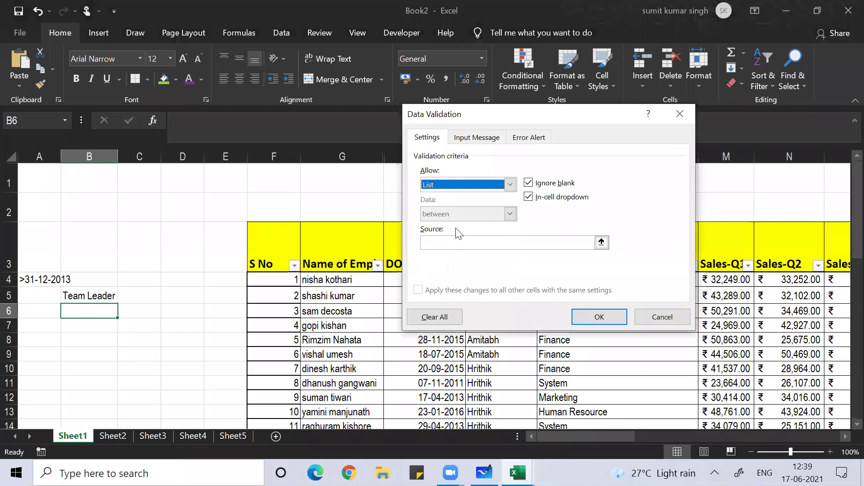
left_click(602, 242)
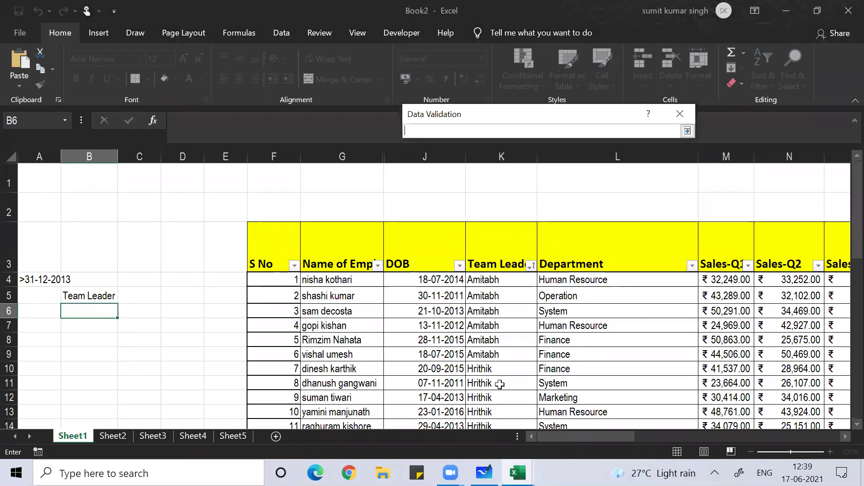
left_click(687, 131)
left_click(679, 113)
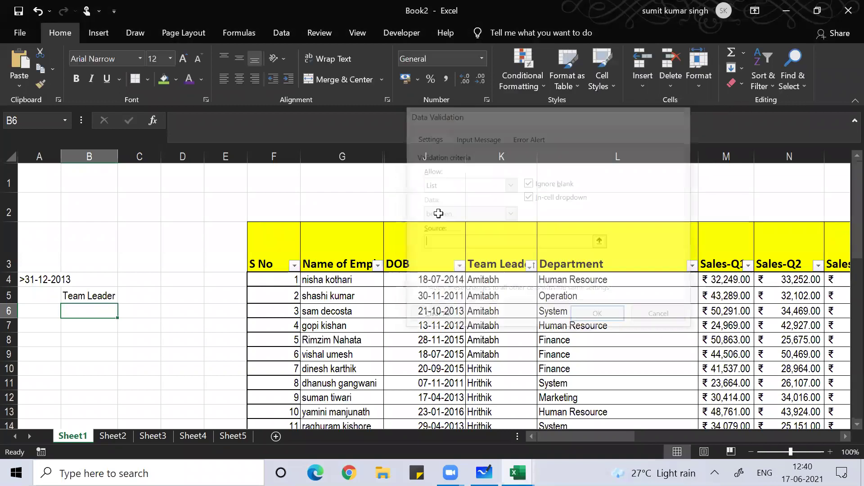
Step: List the names of the first, second and last Team Leader groups in cells B1, B2 and B3
left_click(86, 185)
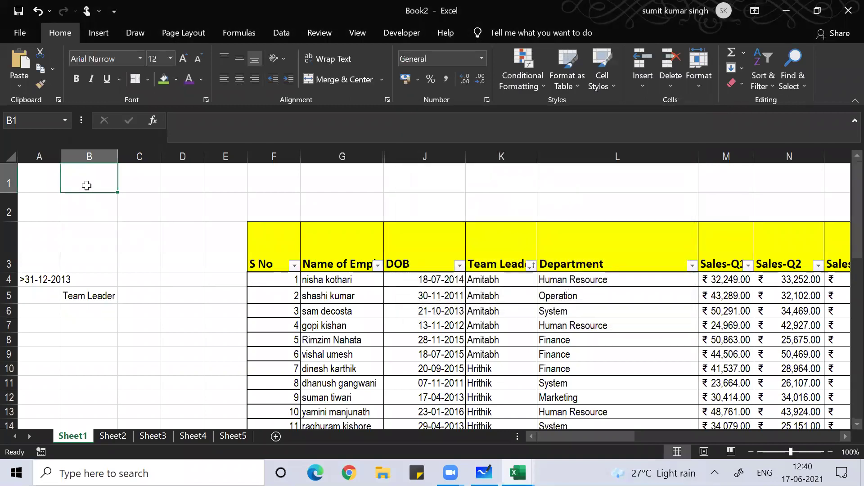
type("Amitabh")
key("Return")
type("Hrithik")
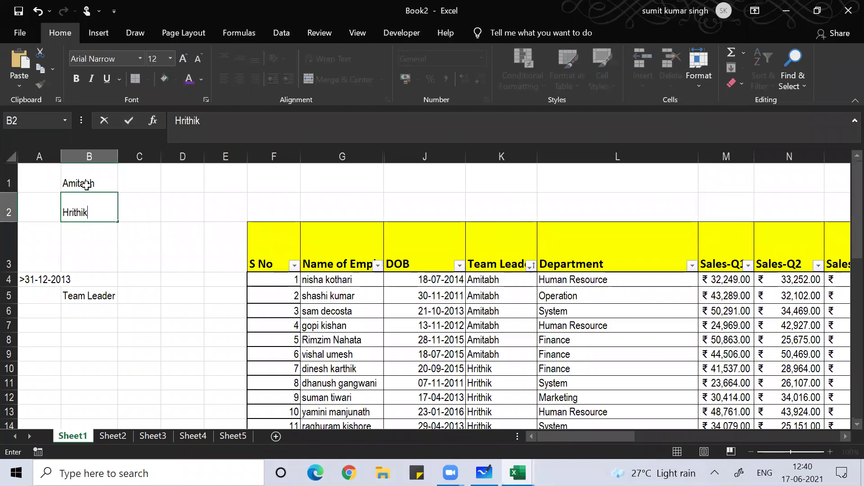
key("Return")
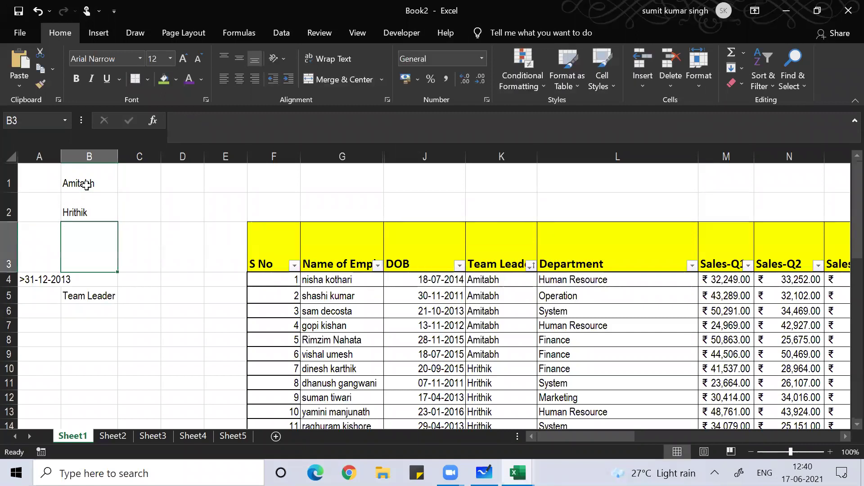
type("S")
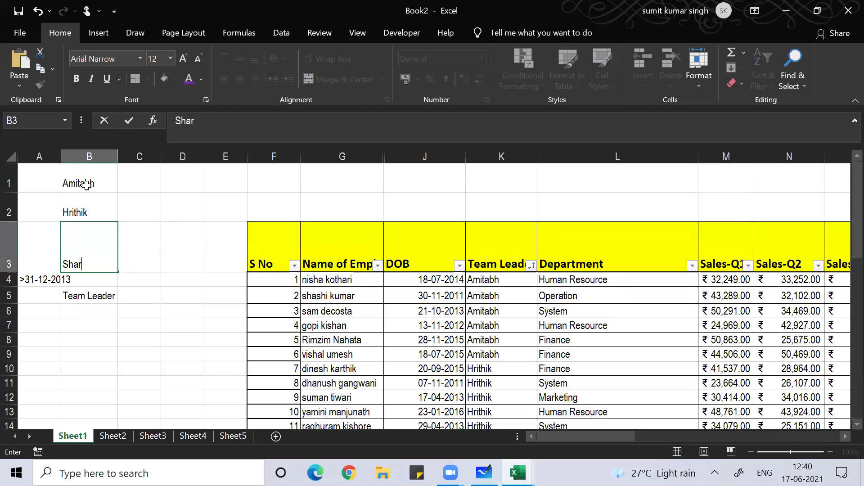
type("hahru")
key("Return")
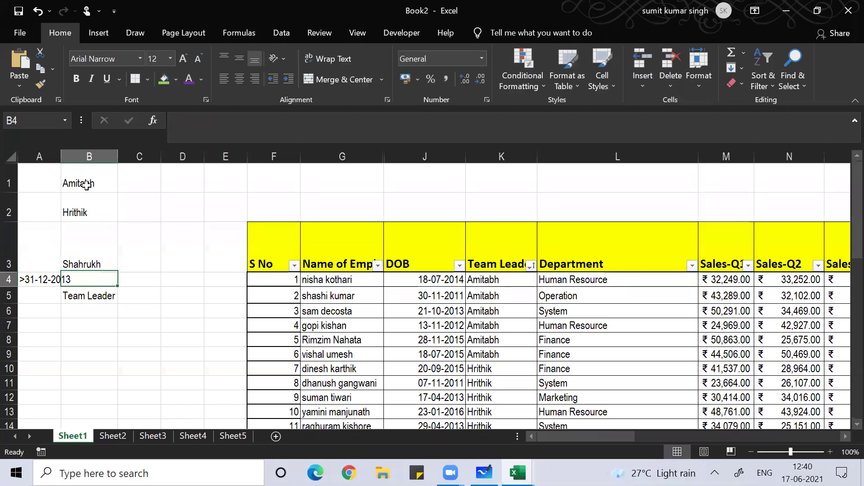
Step: Check the Team Leader column down past the last record for all the distinct team leaders
left_click(501, 380)
key("Down")
key("Down")
key("Down")
key("Down")
key("Down")
key("Down")
key("Down")
key("Down")
key("Down")
key("Down")
key("Down")
key("Down")
key("Down")
key("Down")
key("Down")
key("Down")
key("Down")
key("Down")
key("Down")
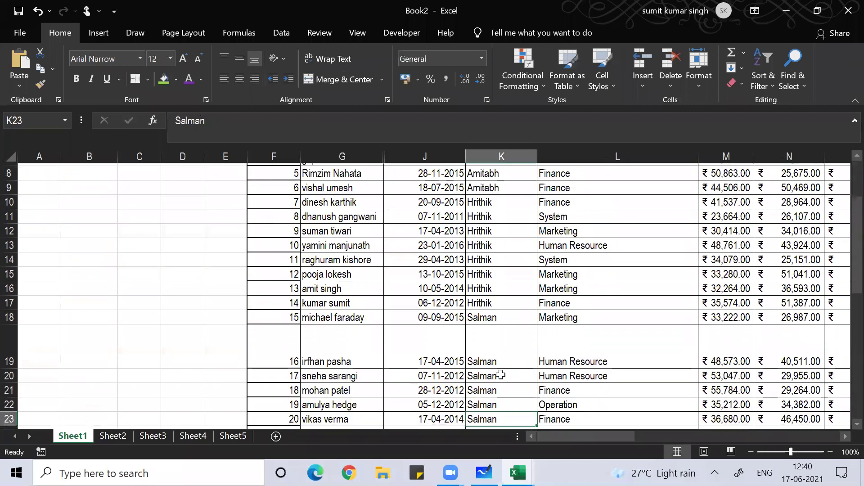
key("Down")
key("Down")
key("Down")
key("Down")
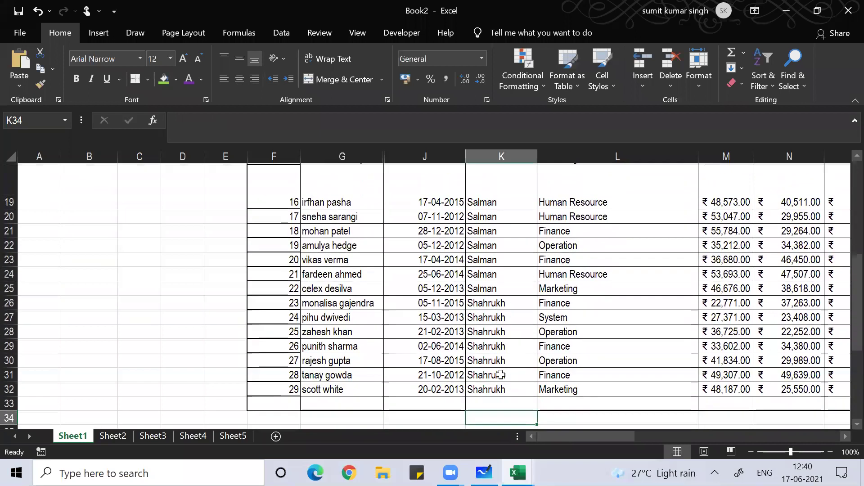
Step: Enter the name of the third Team Leader group in cell B4 to complete the list of team leaders
key("Up")
key("Up")
key("Up")
key("Up")
key("Up")
key("Up")
key("Up")
key("Up")
key("Up")
key("Up")
key("Up")
key("Up")
key("Up")
key("Up")
key("Up")
key("Up")
key("Up")
key("Up")
key("Up")
key("Up")
key("Up")
key("Up")
key("Up")
key("Up")
key("Up")
key("Up")
key("Up")
key("Up")
key("Up")
key("Up")
key("Up")
key("Up")
key("Up")
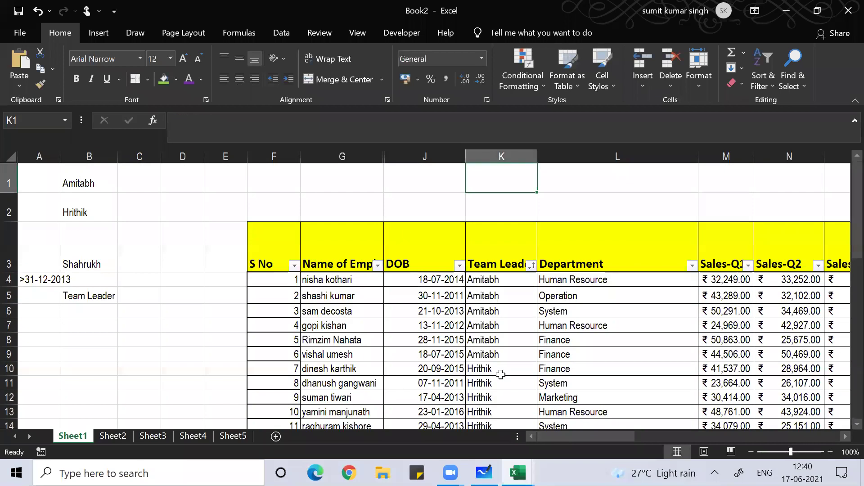
left_click(93, 275)
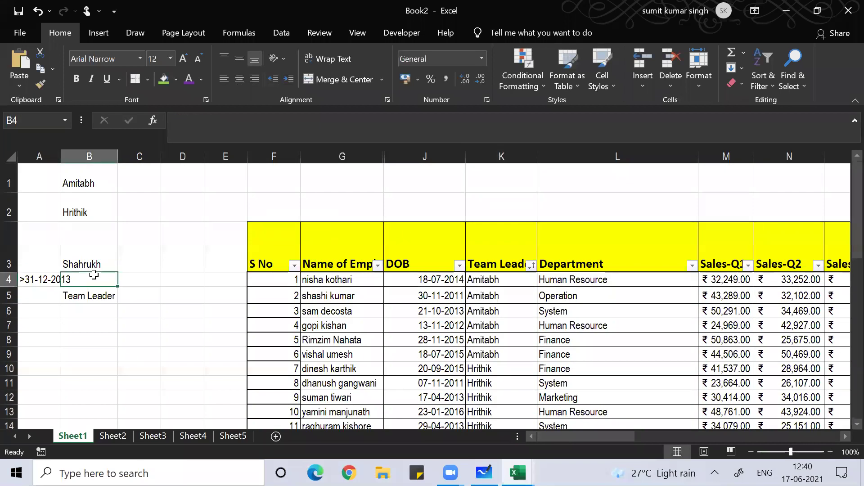
type("Salman")
key("Return")
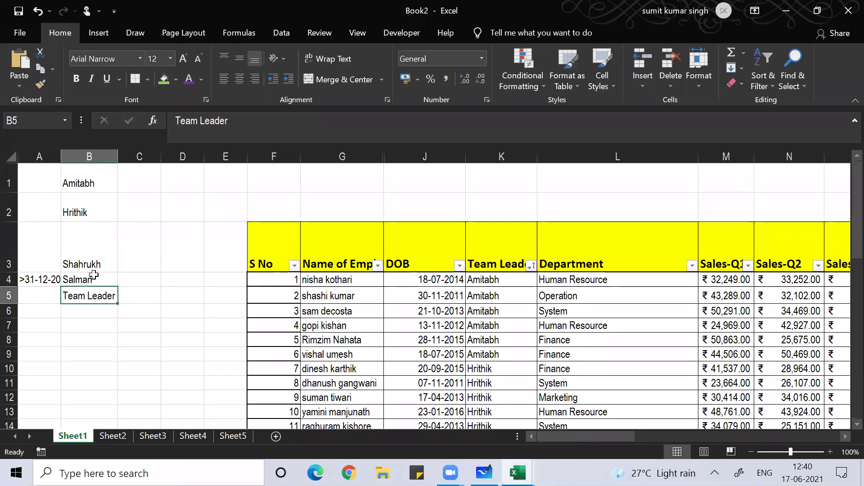
Step: Add a drop-down to cell B6 using List data validation with the source =$B$1:$B$4
key("Return")
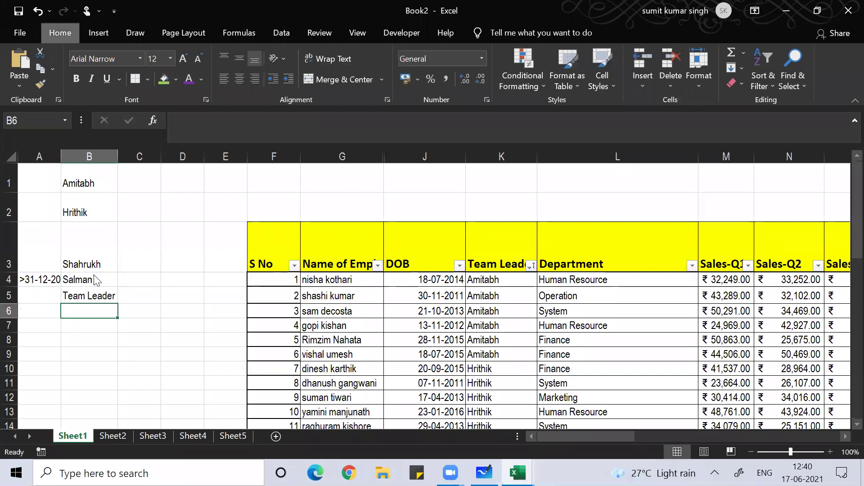
key("alt+a")
key("v")
key("v")
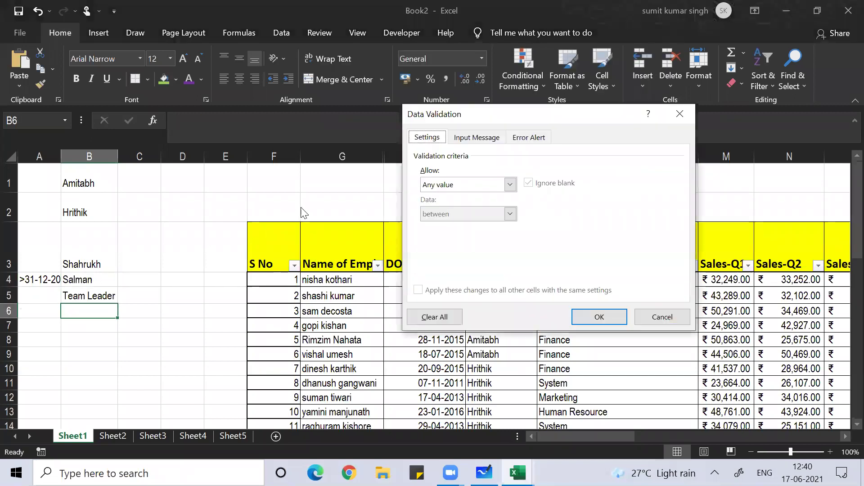
left_click(511, 184)
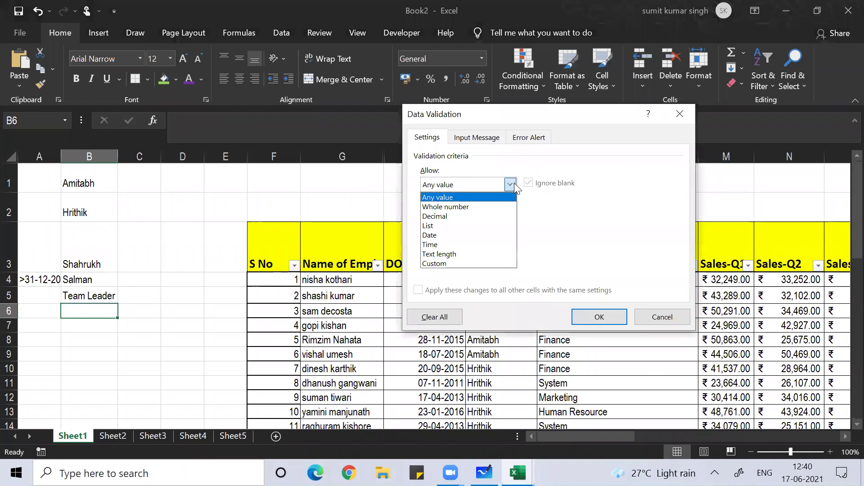
left_click(445, 226)
left_click(602, 239)
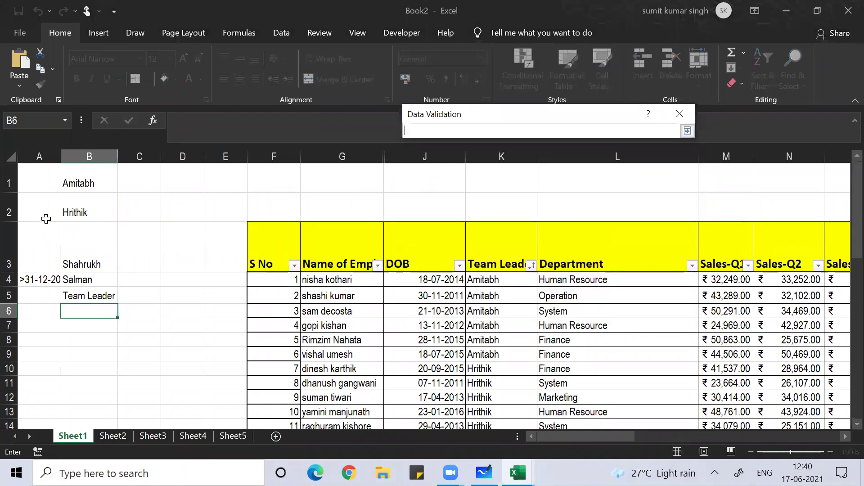
left_click(78, 183)
key("shift+Down")
key("shift+Down")
key("shift+Down")
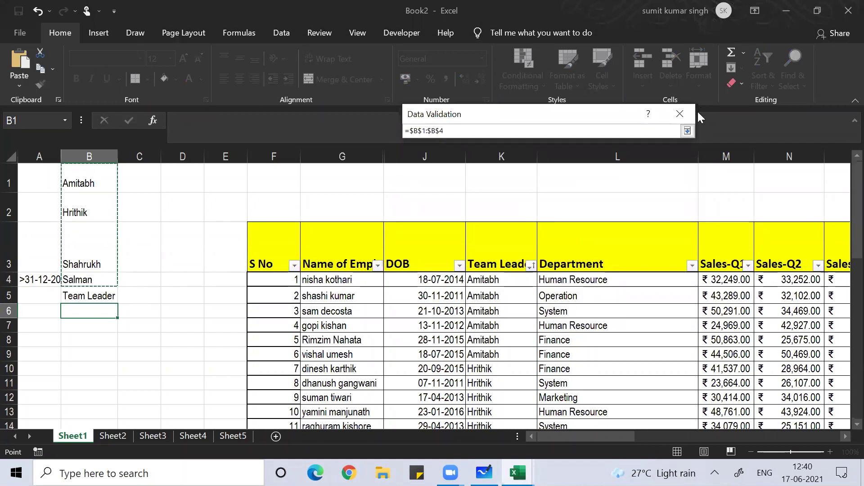
left_click(687, 130)
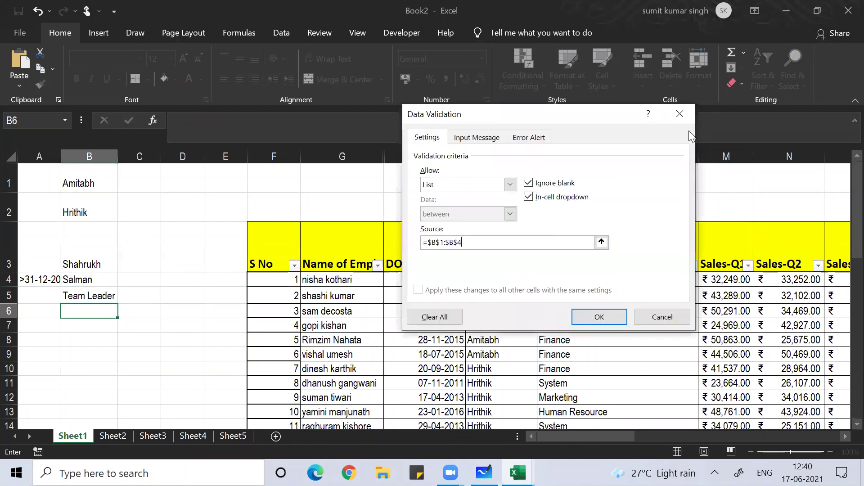
left_click(600, 320)
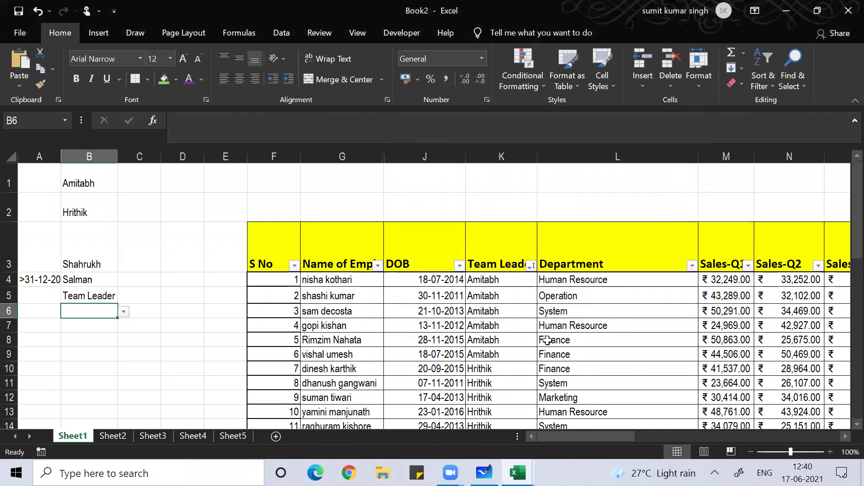
Step: Start a new conditional formatting rule for all Team Leader entries from K4 down, using a formula to determine which cells to format
left_click(480, 257)
left_click(479, 277)
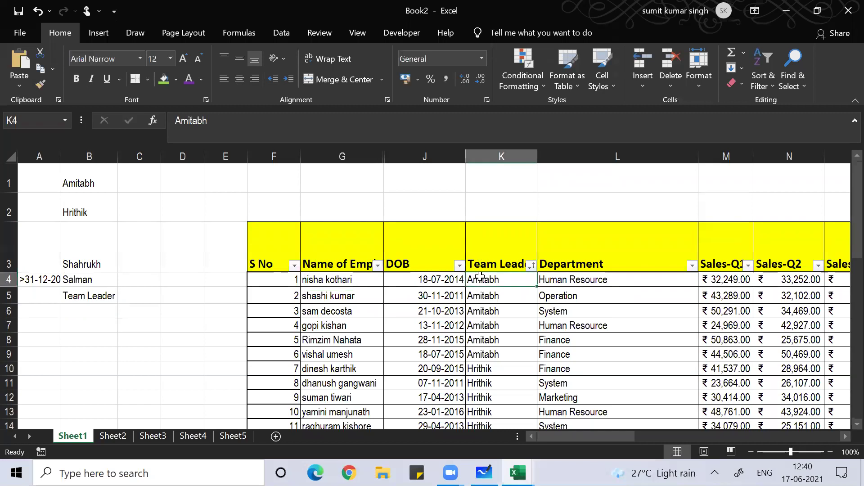
key("ctrl+shift+Down")
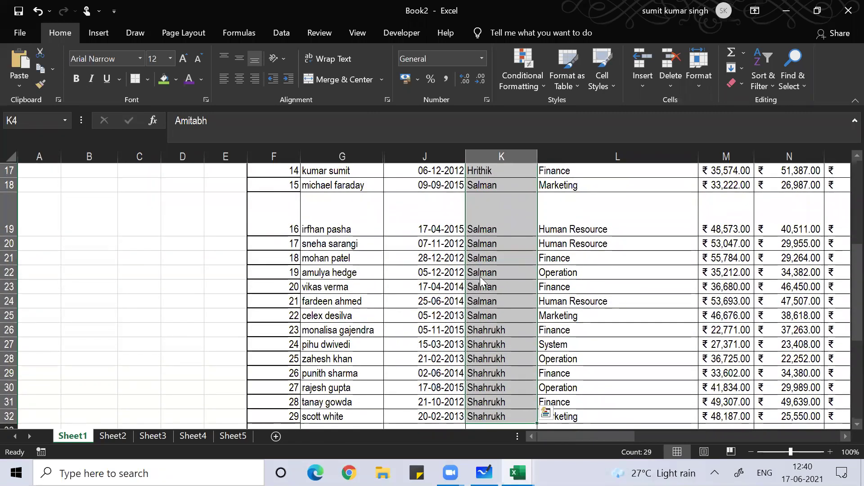
key("alt")
key("h")
key("l")
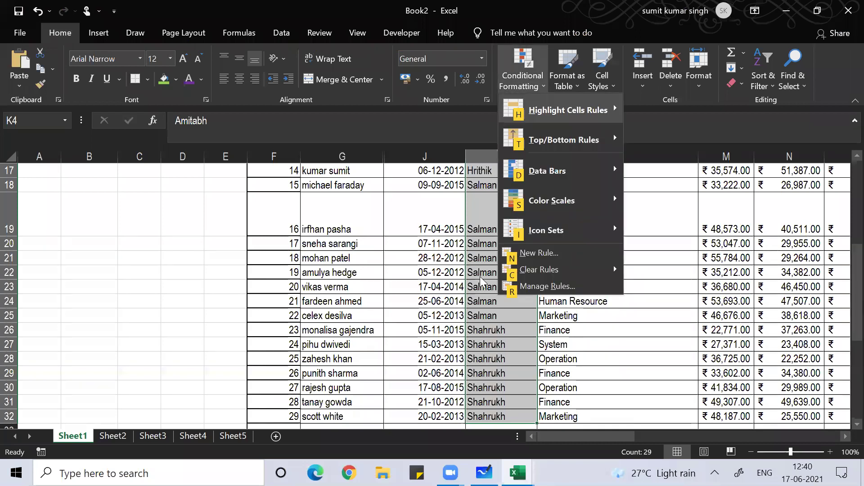
key("n")
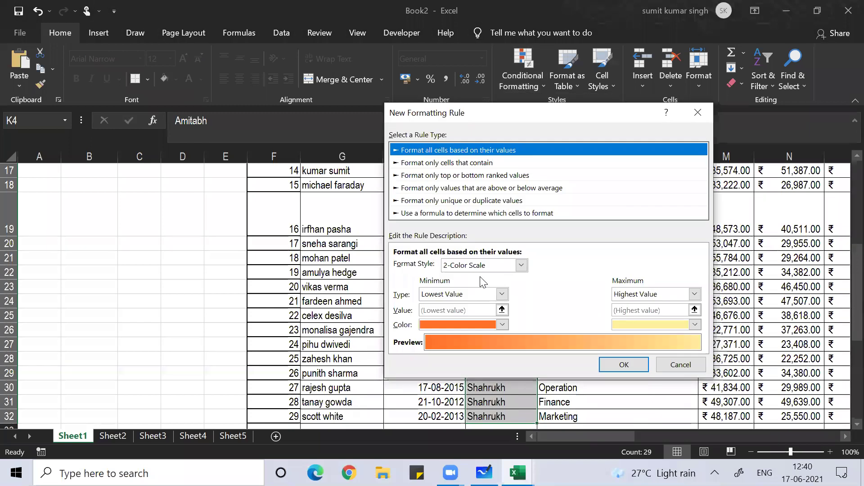
key("Down")
key("Down")
key("Down")
key("Down")
key("Down")
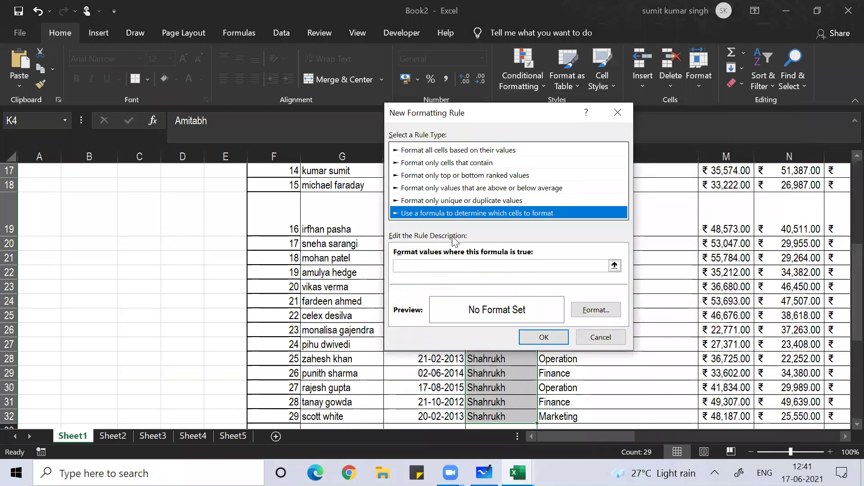
Step: Set the formatting rule's formula to =$K4=$B$6
left_click(448, 266)
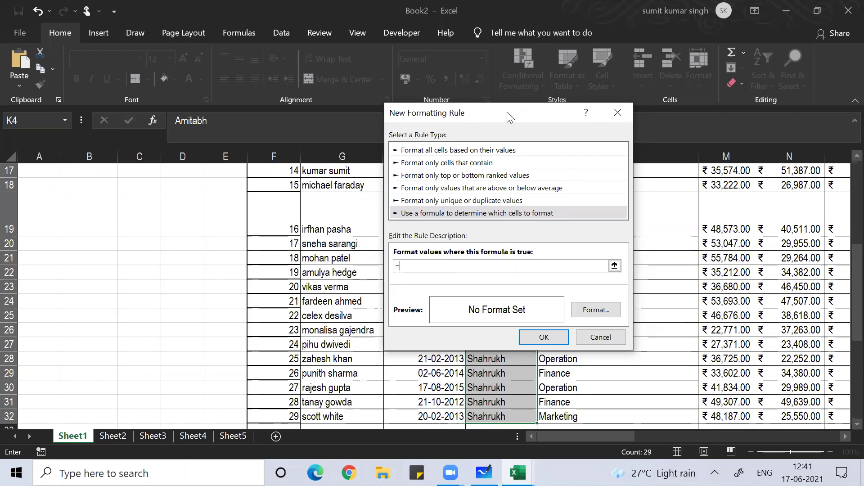
left_click_drag(509, 117, 204, 151)
left_click(516, 185)
key("Up")
key("Up")
key("Up")
key("Up")
key("Up")
key("Up")
key("Up")
key("Up")
key("Up")
key("Up")
key("Up")
key("Up")
key("Up")
key("Up")
key("Up")
key("Down")
key("Down")
key("Up")
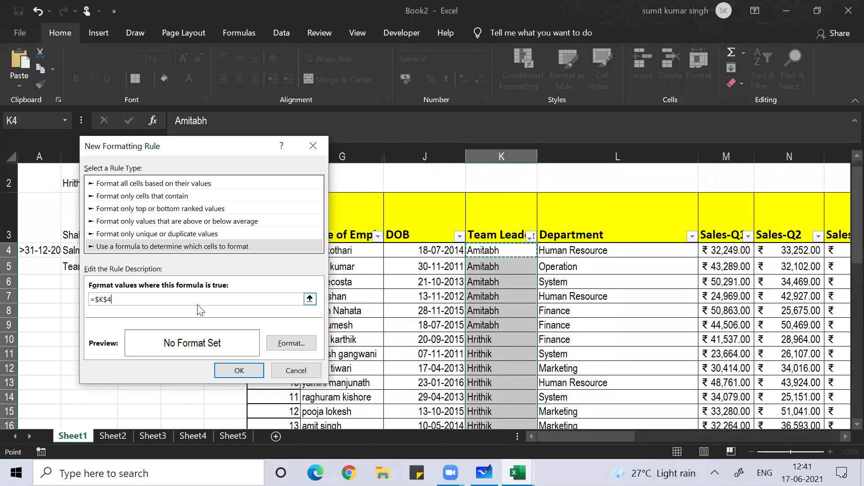
key("BackSpace")
key("BackSpace")
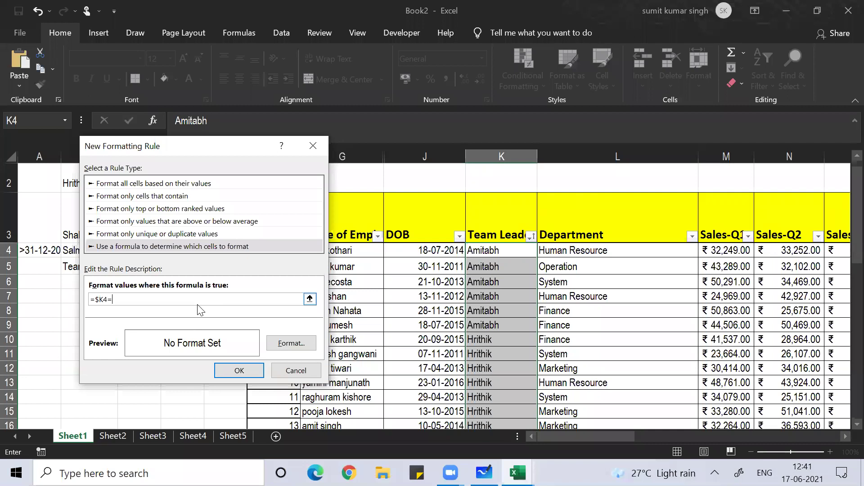
left_click(51, 273)
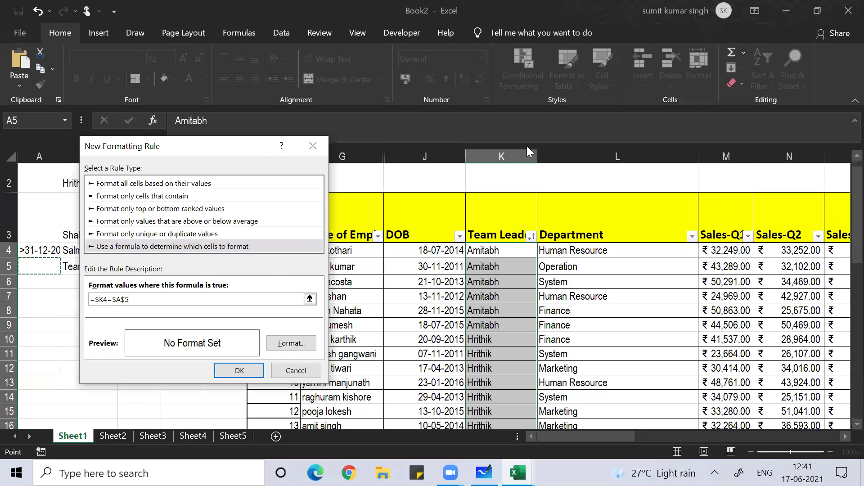
left_click_drag(243, 152, 640, 143)
key("Right")
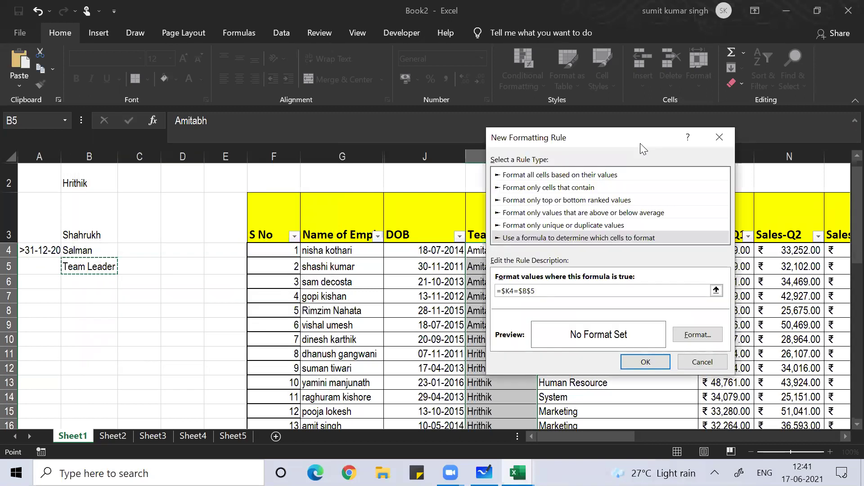
key("Down")
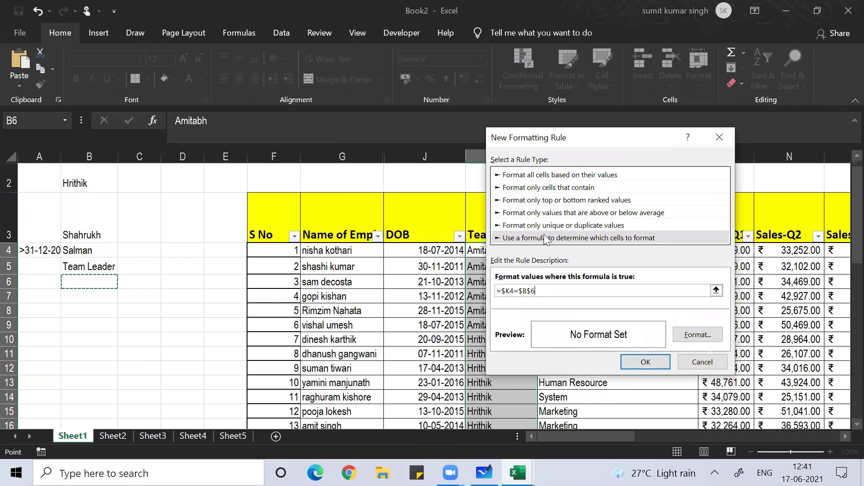
Step: Give the rule the standard orange background fill and apply it to the Team Leader column
left_click(705, 335)
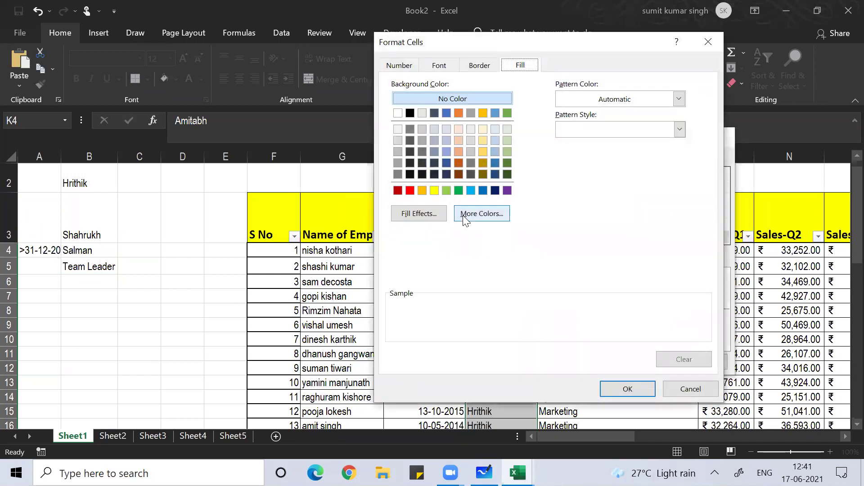
left_click(425, 190)
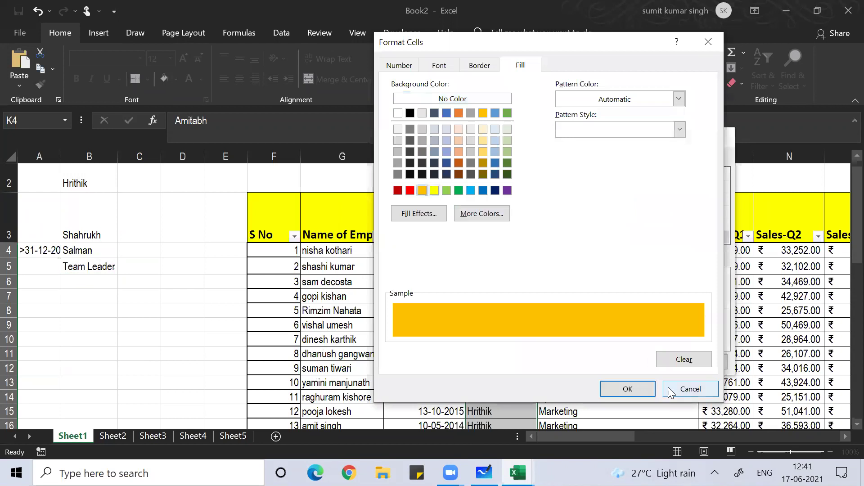
left_click(630, 389)
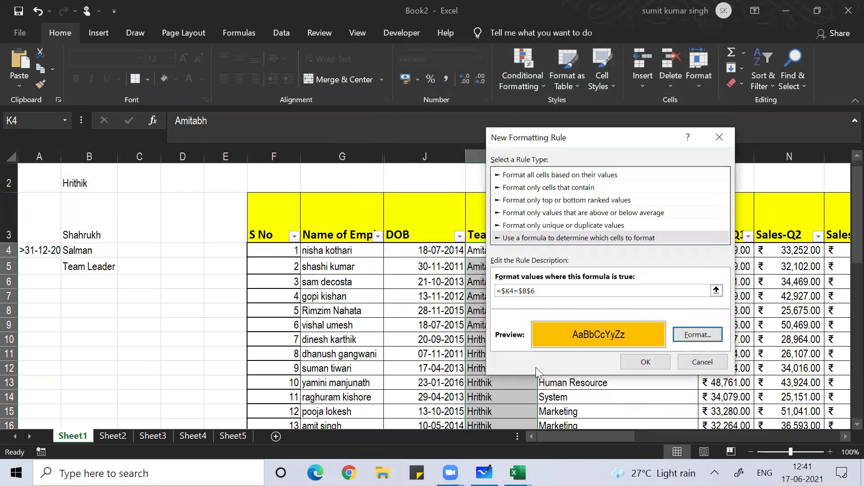
left_click(654, 363)
Step: Choose the second team leader from the drop-down in B6 and check the matching cells in the Team Leader column
left_click(70, 284)
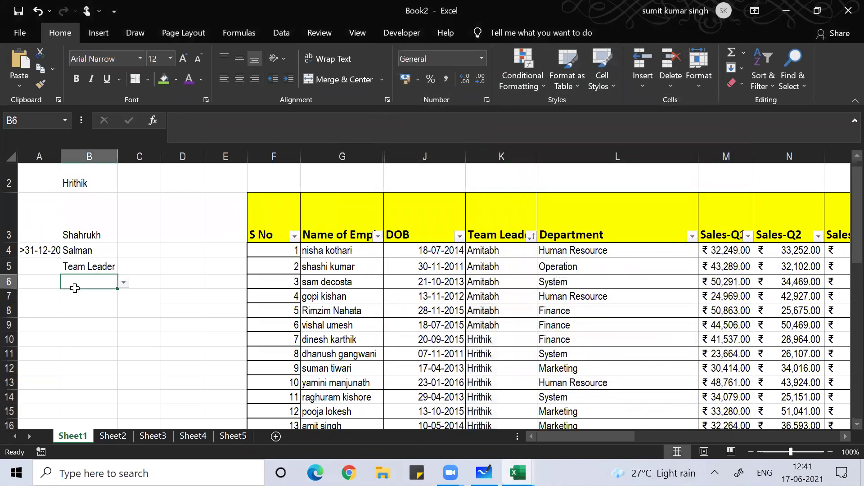
left_click(119, 285)
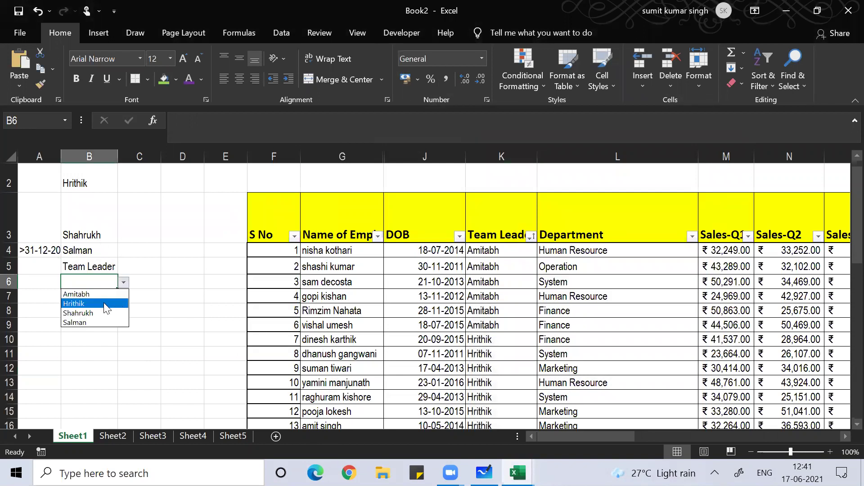
left_click(104, 302)
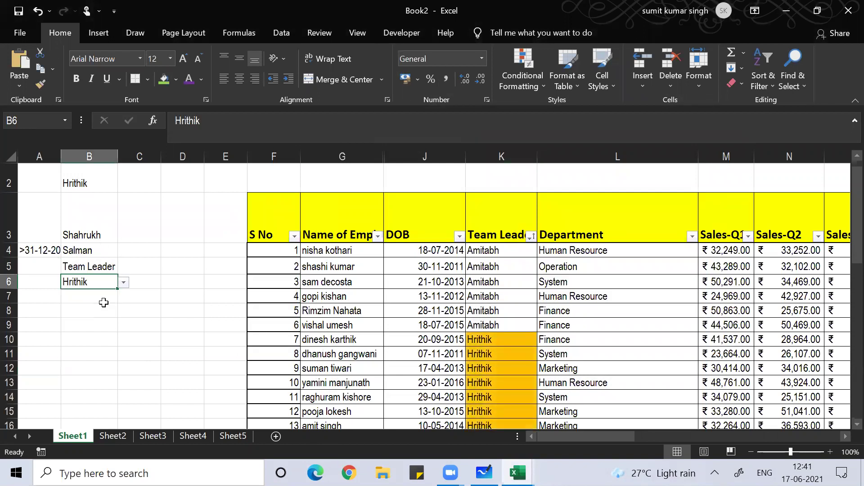
left_click(478, 367)
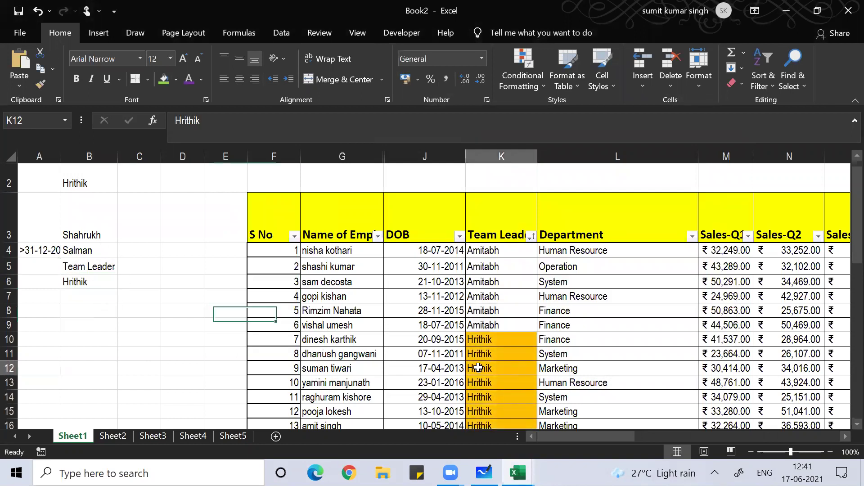
Step: Set the drop-down in B6 to the first team leader in the list
left_click(90, 280)
left_click(123, 282)
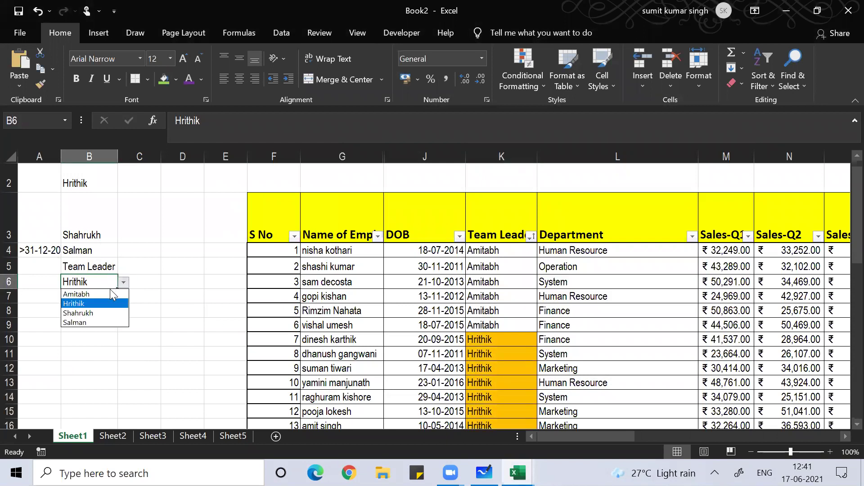
left_click(105, 293)
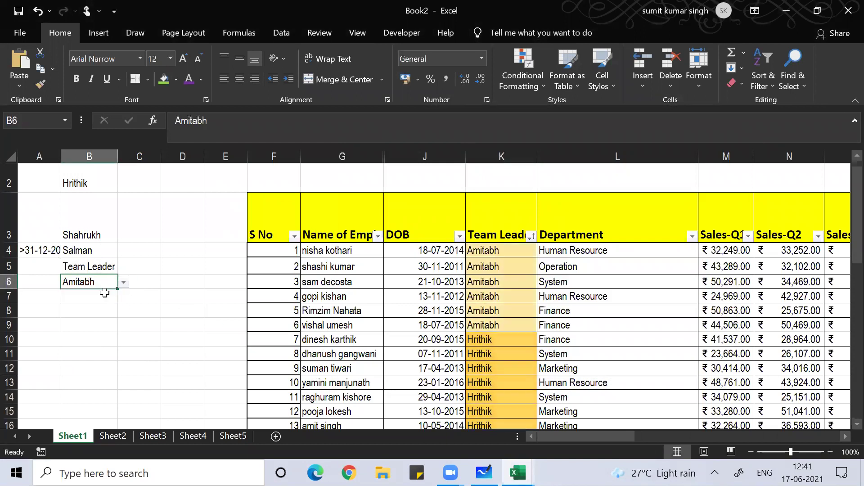
Step: Copy the first team leader's six records in rows 4 to 9, from S No through Total
left_click(267, 253)
key("shift+Down")
key("shift+Down")
key("shift+Down")
key("shift+Down")
key("shift+Down")
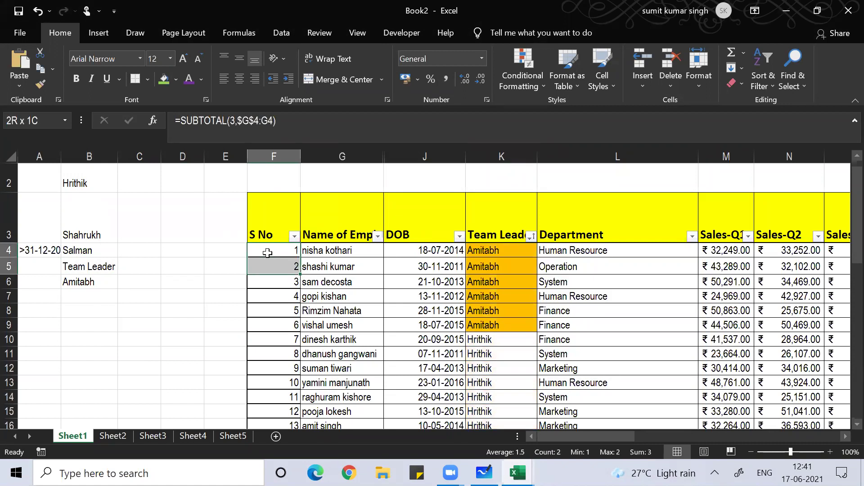
key("shift+Right")
key("shift+Right")
key("shift+Right")
key("shift+Right")
key("shift+Right")
key("shift+Right")
key("shift+Right")
key("shift+Right")
key("shift+Right")
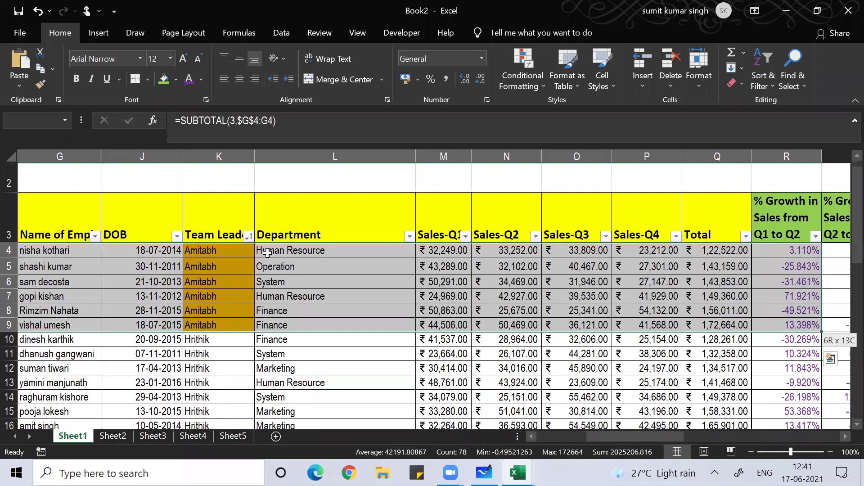
key("ctrl+c")
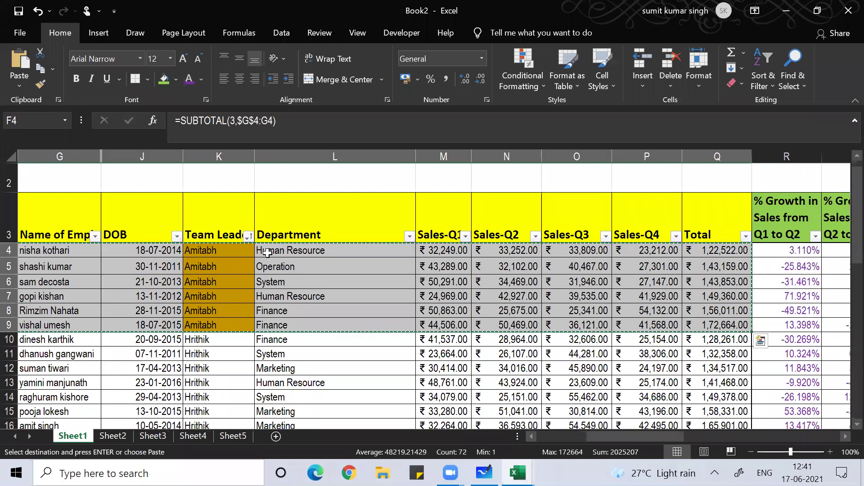
Step: Create a new workbook and paste only the copied range's column widths starting at cell A1
key("ctrl+n")
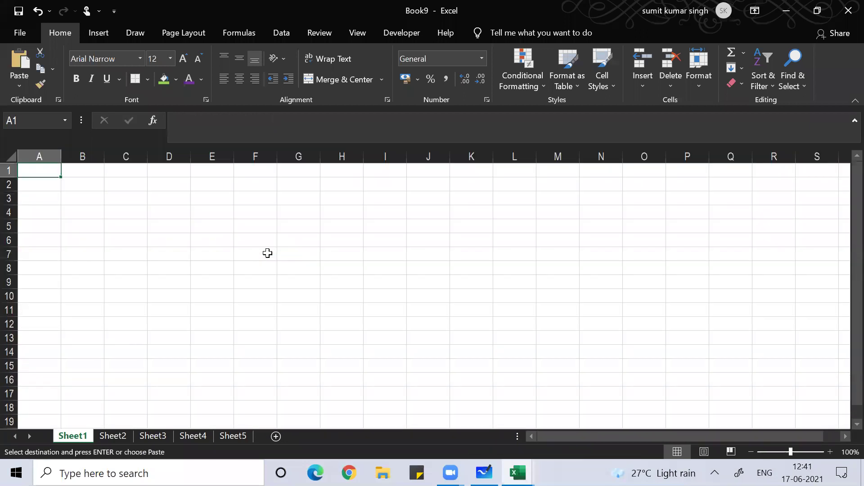
key("ctrl+alt+v")
key("w")
key("Return")
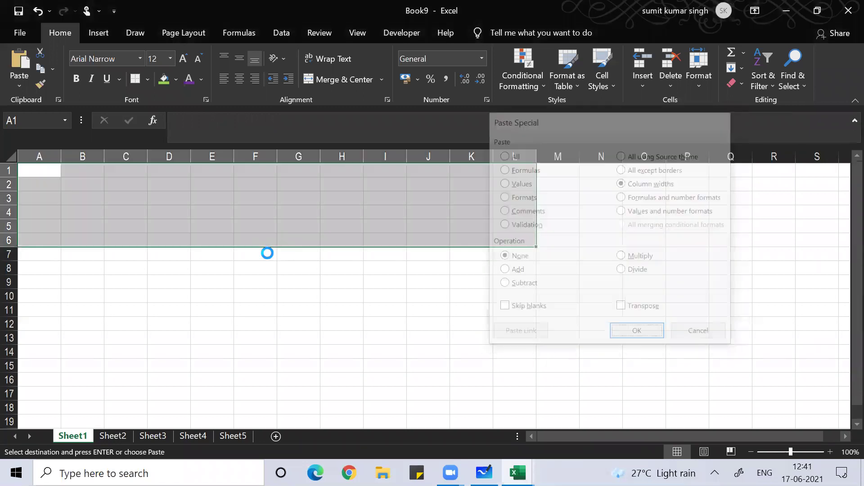
Step: Paste the copied records starting at cell A1 and look through the pasted Sales-Q1 values
key("ctrl+v")
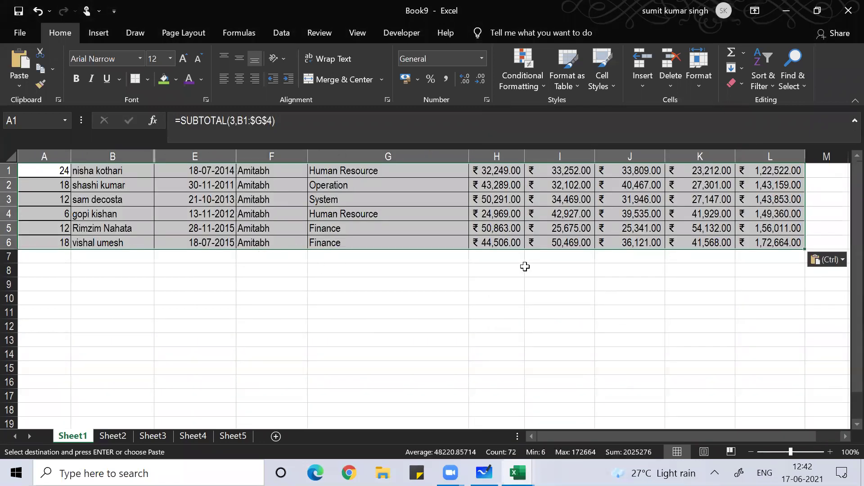
left_click(510, 265)
key("Up")
key("Up")
key("Up")
key("Up")
key("Up")
key("Up")
key("Up")
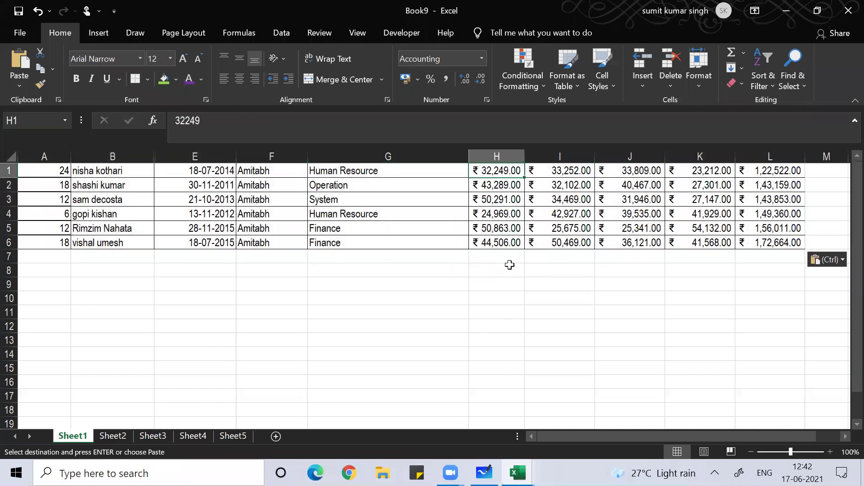
key("Down")
key("Down")
key("Down")
key("Down")
key("Down")
key("Down")
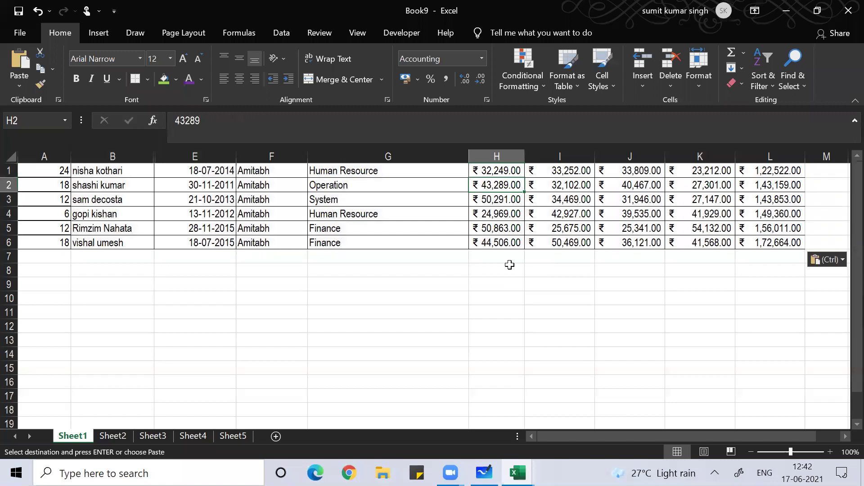
Step: Cancel the copy mode and insert a blank row above the first pasted record
left_click_drag(9, 180, 9, 170)
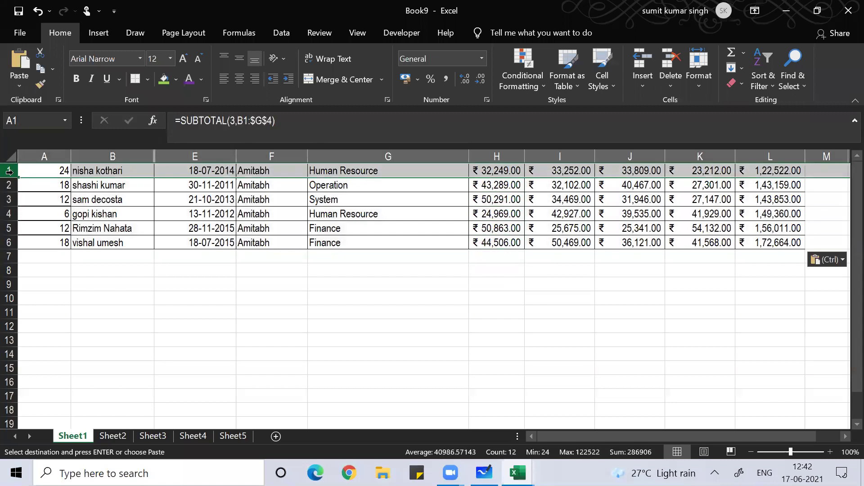
key("Escape")
key("ctrl+shift+plus")
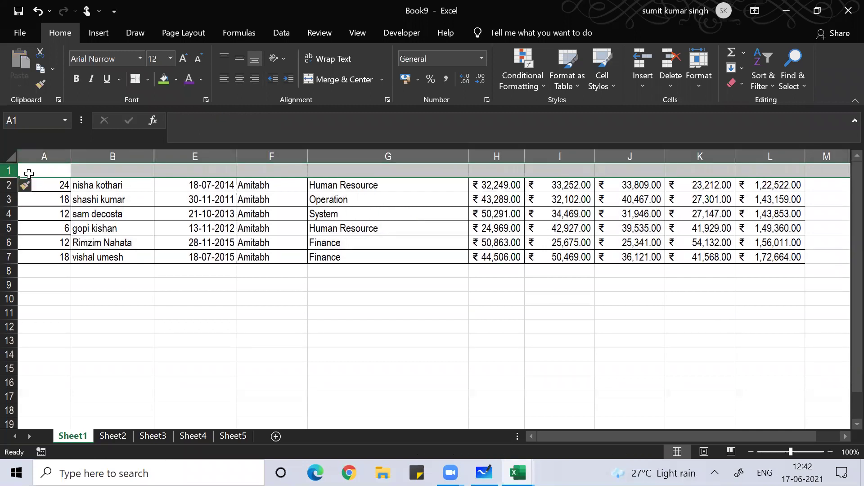
left_click(31, 171)
Step: Copy the header cells from S No through Total in row 3 of Book2 and paste them at A1 of Book9
key("alt+Tab")
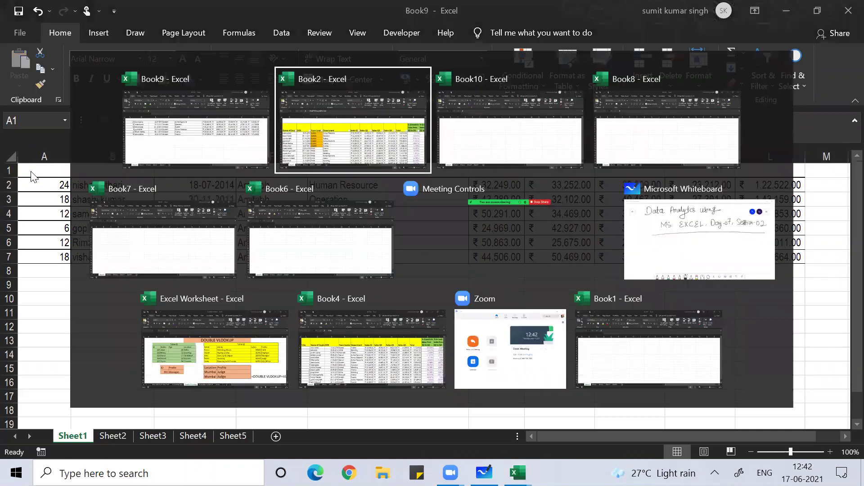
left_click(55, 212)
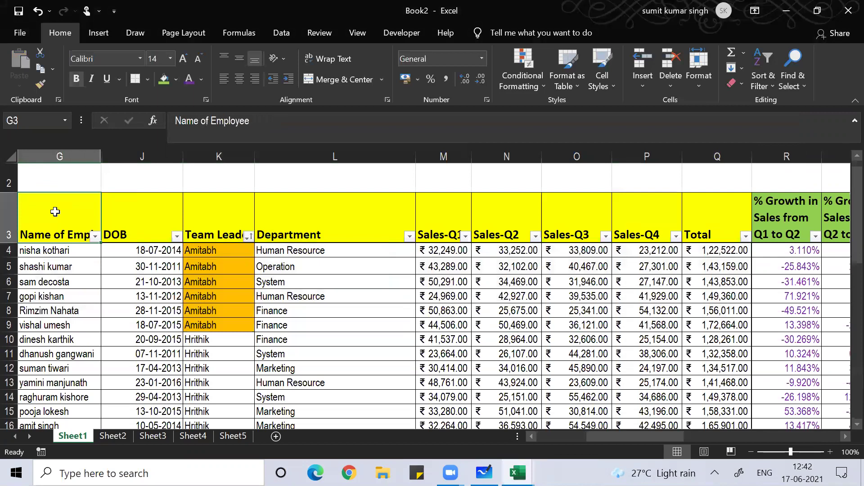
key("Left")
key("Left")
key("Right")
key("shift+Right")
key("shift+Right")
key("shift+Right")
key("shift+Right")
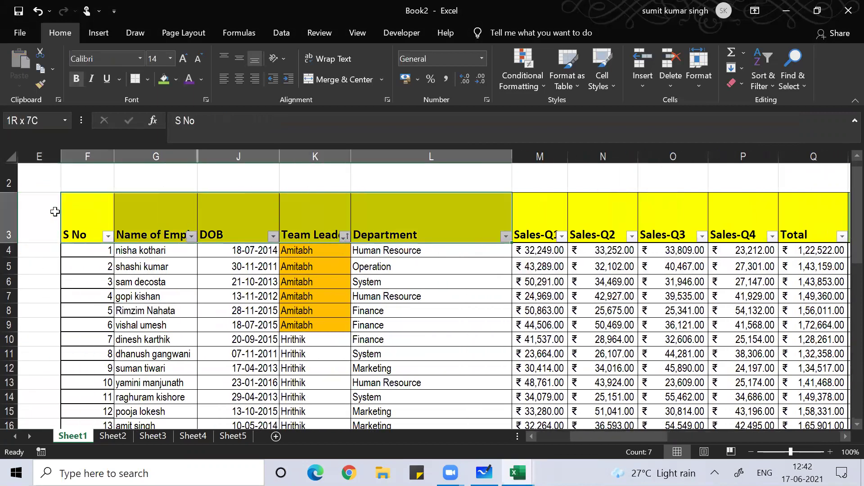
key("shift+Right")
key("shift+Right")
key("shift+Right")
key("shift+Right")
key("shift+Right")
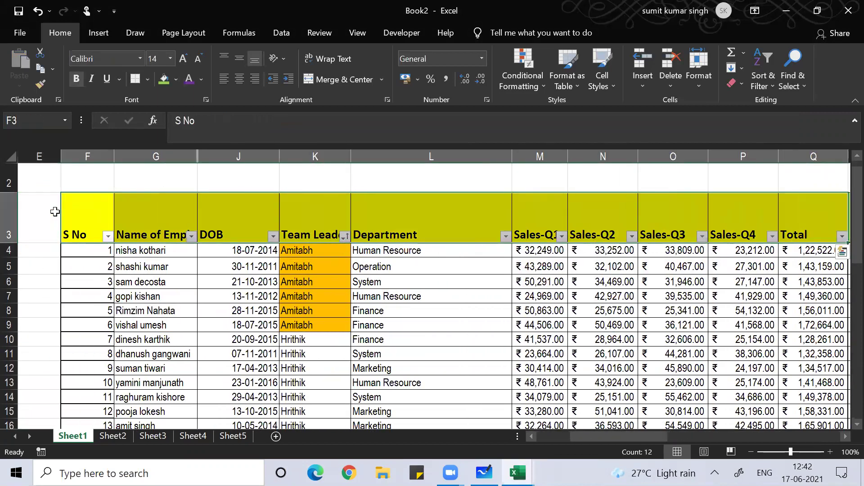
key("ctrl+c")
key("alt+Tab")
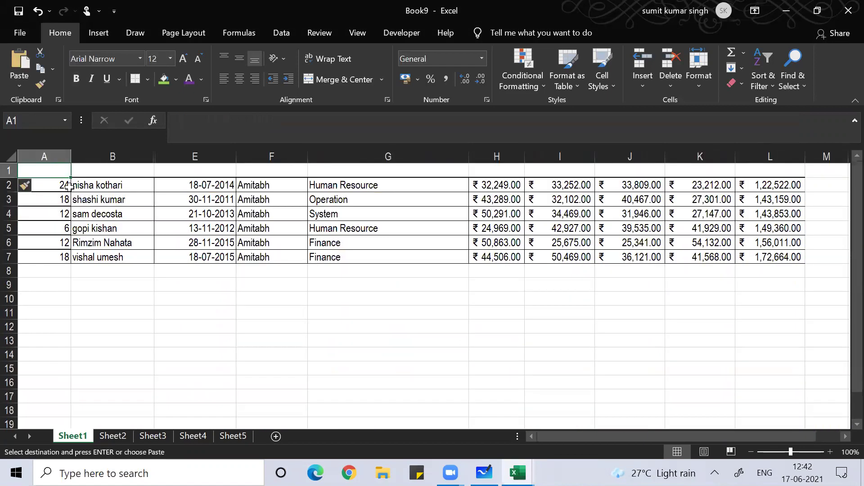
key("ctrl+v")
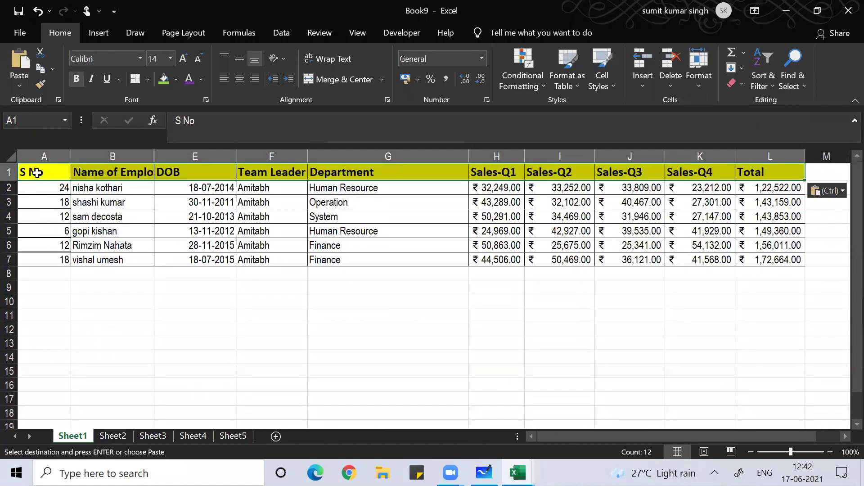
Step: Label cell G9 "sum" and total the Sales-Q1 values in H9 with =SUM(H2:H8)
left_click(489, 284)
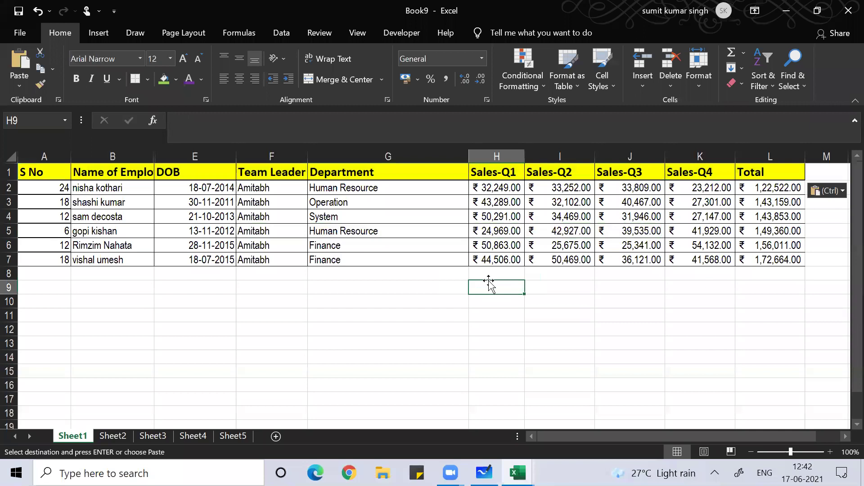
key("Left")
type("sum")
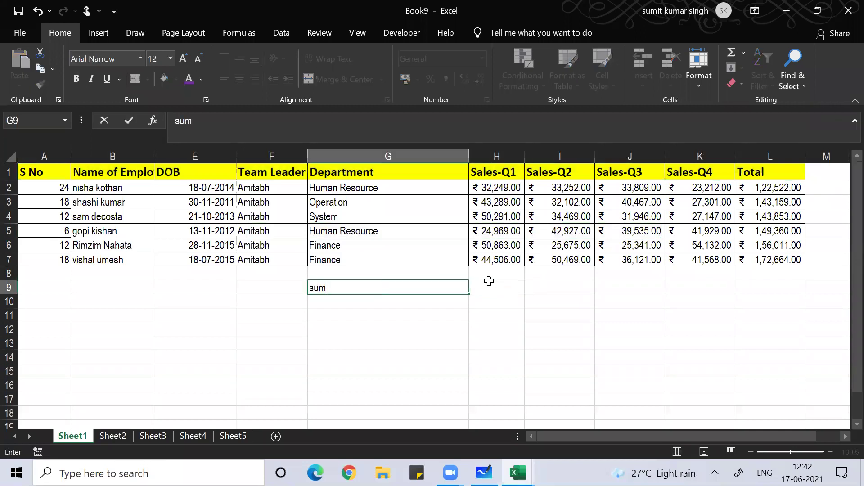
left_click(489, 281)
key("alt+equal")
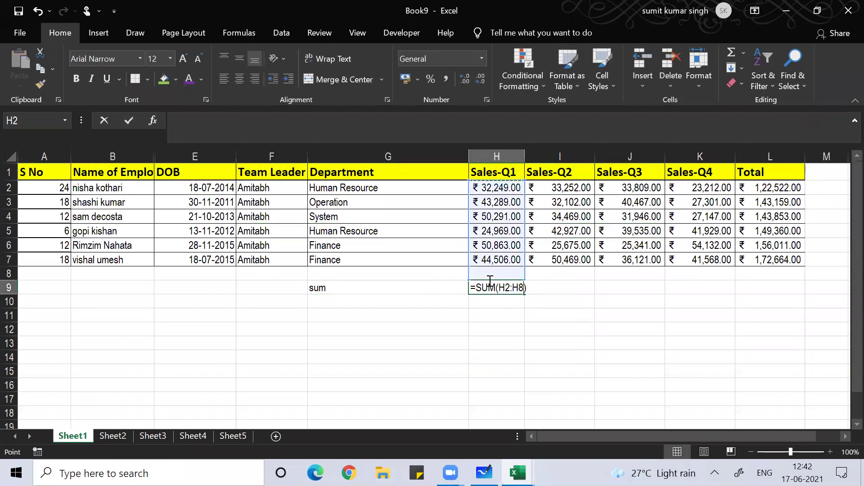
key("Return")
Step: Copy the sum formula in H9 across row 9 to the Total column in L9
left_click(488, 284)
key("ctrl+c")
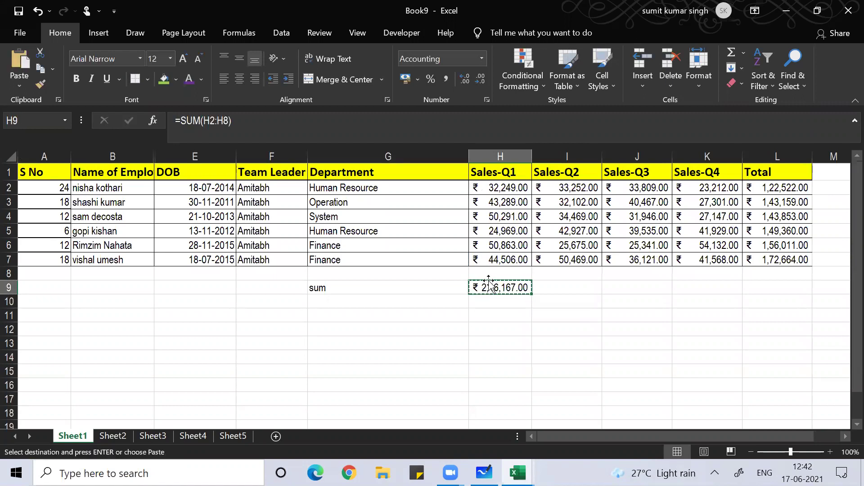
key("shift+Right")
key("shift+Right")
key("shift+Right")
key("shift+Right")
key("ctrl+v")
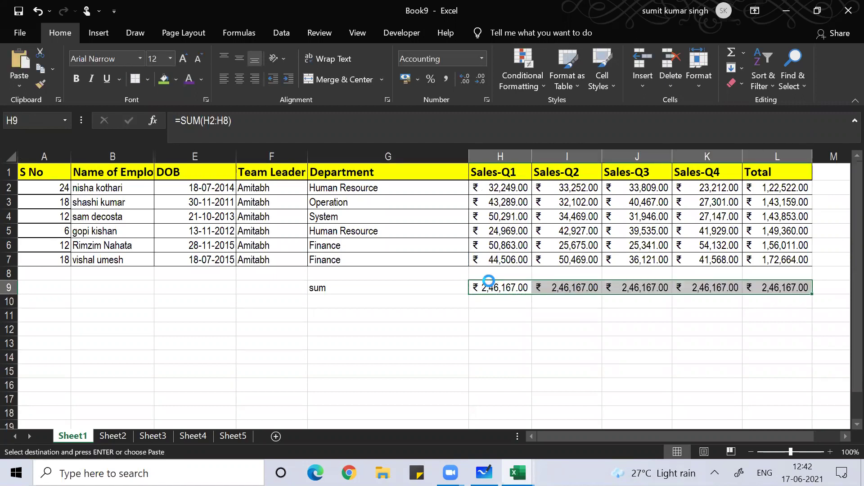
key("Escape")
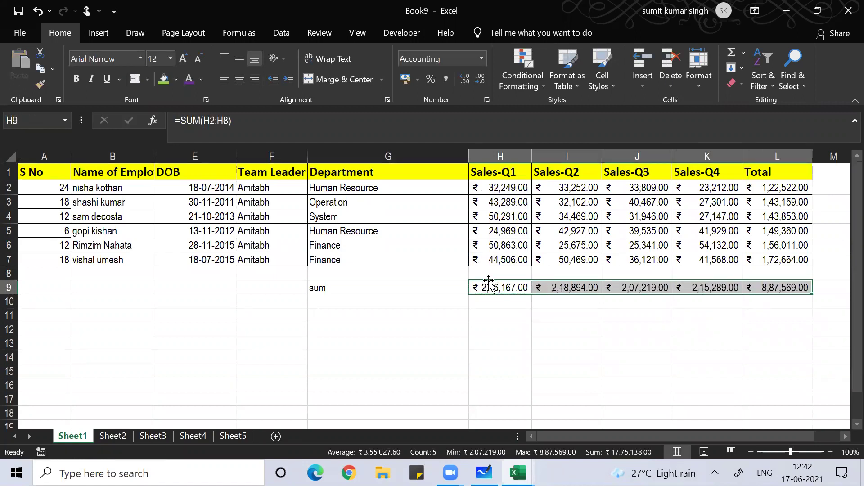
left_click(662, 362)
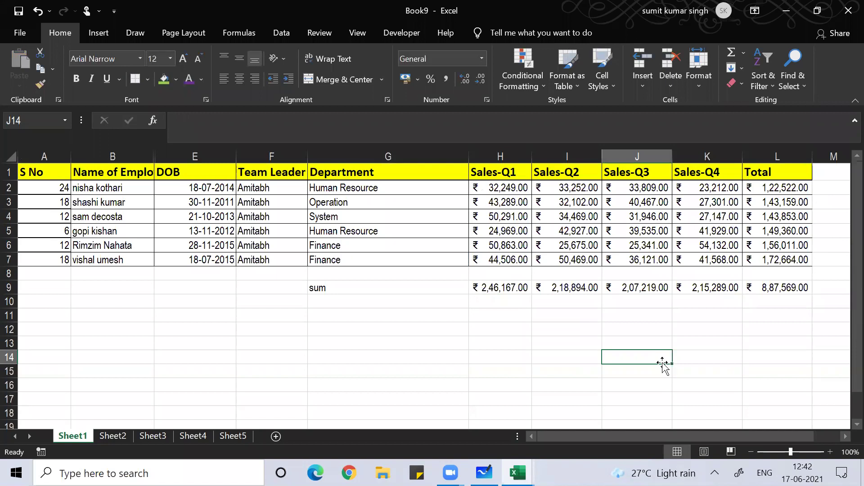
Step: Switch back to Book2 and set the drop-down in B6 to the second team leader in the list
key("alt+Tab")
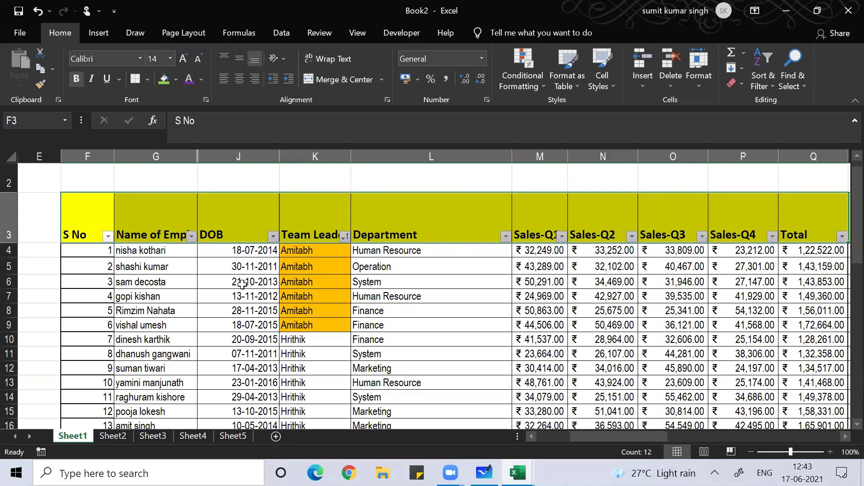
left_click(123, 312)
key("Left")
key("Left")
key("Left")
key("Left")
key("Left")
key("Left")
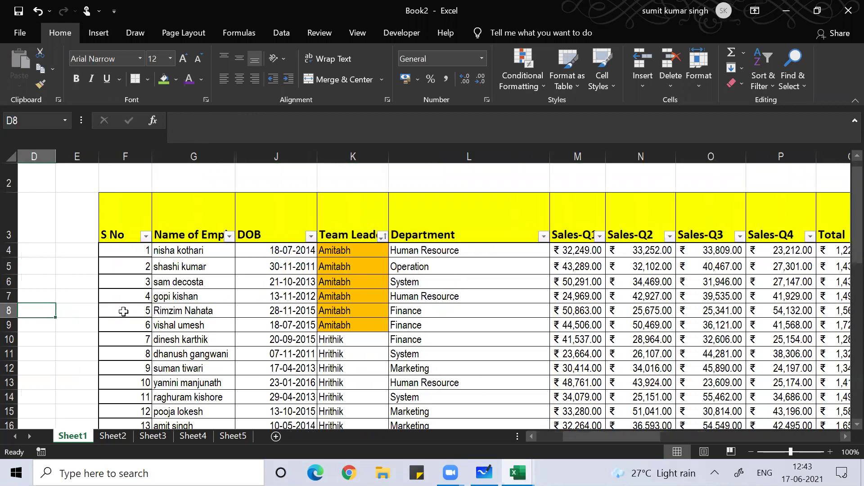
key("Right")
key("Left")
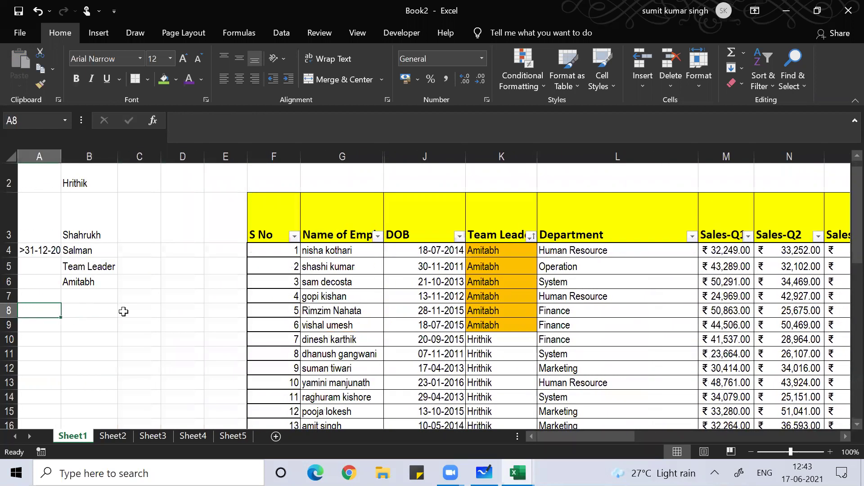
key("Right")
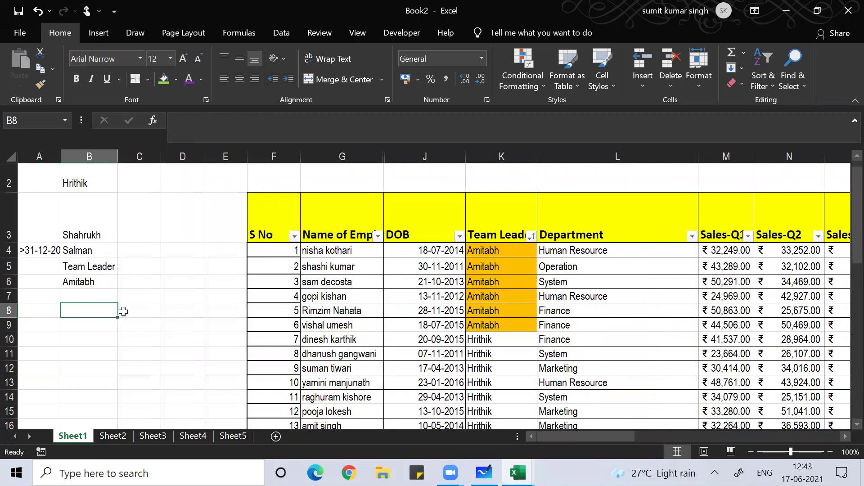
left_click(91, 279)
left_click(123, 282)
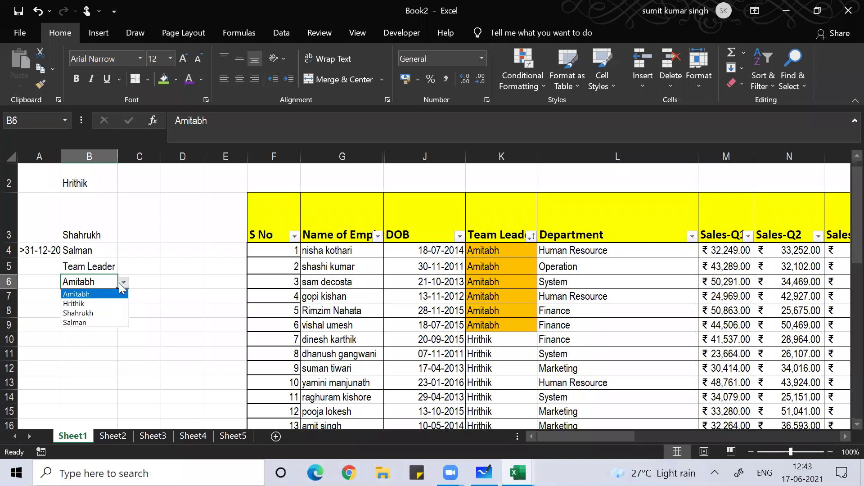
left_click(100, 303)
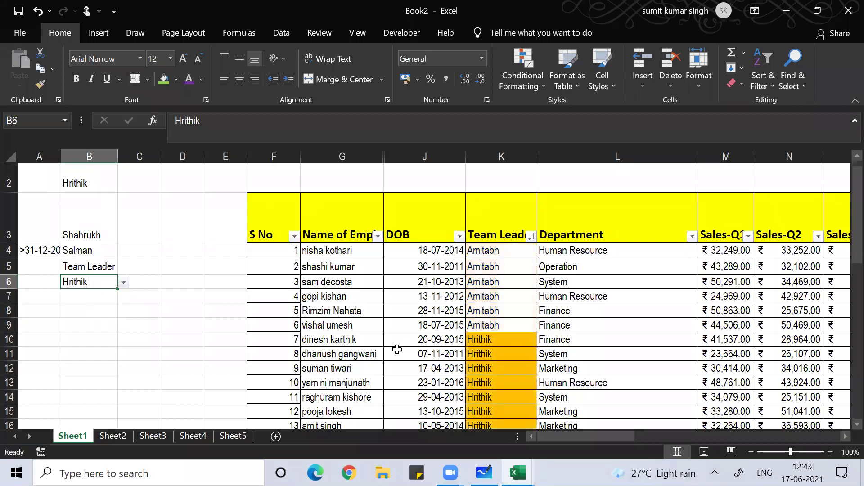
Step: Copy the highlighted team leader's eight records in rows 10 to 17, from S No through Total
left_click(451, 338)
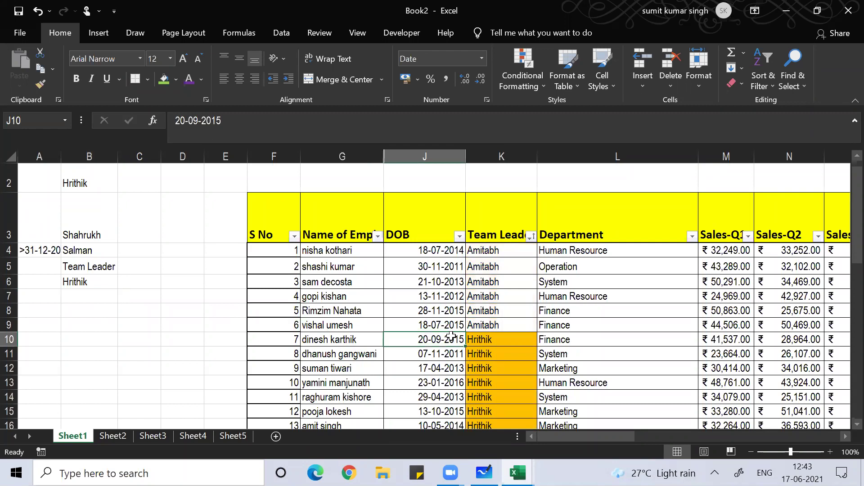
key("Left")
key("Left")
key("shift+Down")
key("shift+Down")
key("shift+Down")
key("shift+Down")
key("shift+Down")
key("shift+Down")
key("shift+Down")
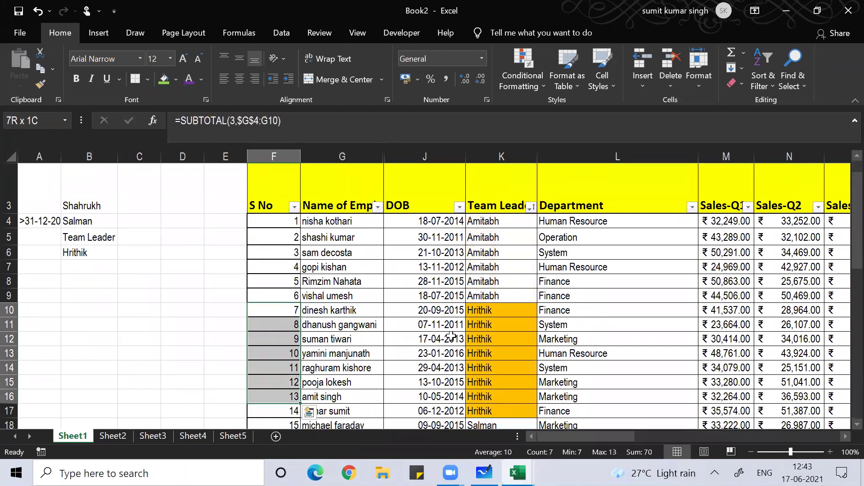
key("shift+Right")
key("shift+Right")
key("shift+Right")
key("shift+Right")
key("shift+Right")
key("shift+Right")
key("shift+Right")
key("shift+Right")
key("shift+Right")
key("shift+Right")
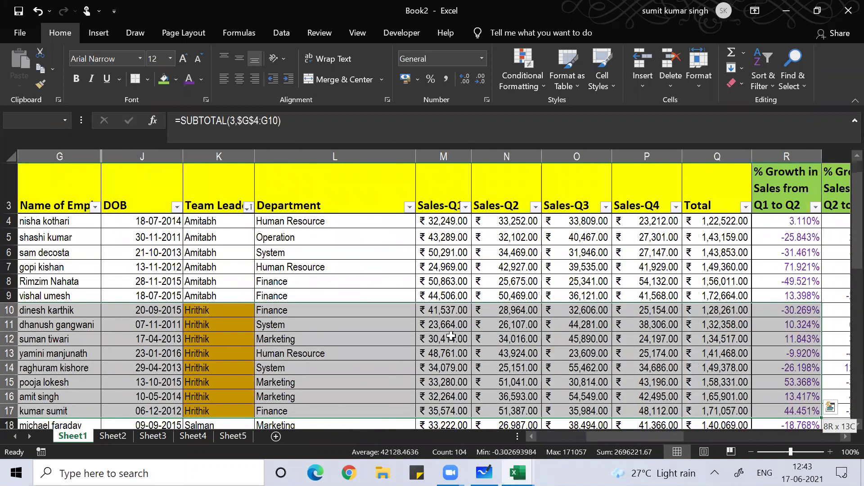
key("shift+Left")
key("ctrl+c")
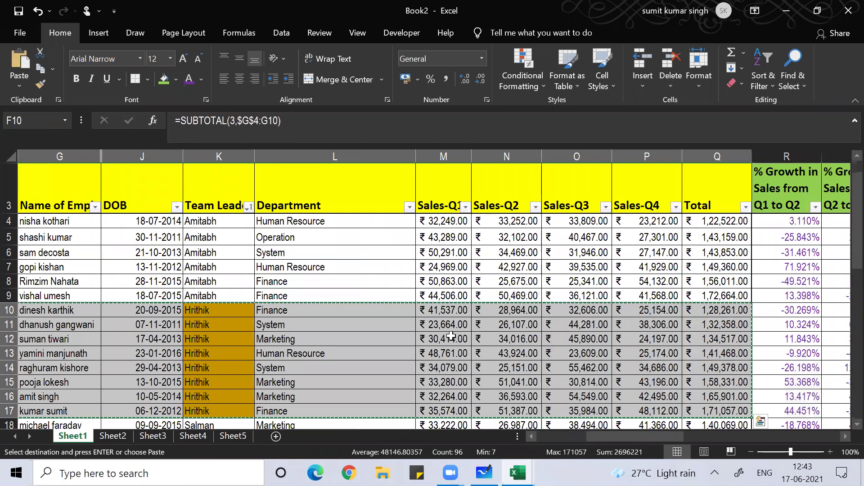
Step: Switch to the blank workbook Book10 and paste the column widths and the copied records starting at cell A2
key("alt+Tab")
key("alt+Tab")
key("Down")
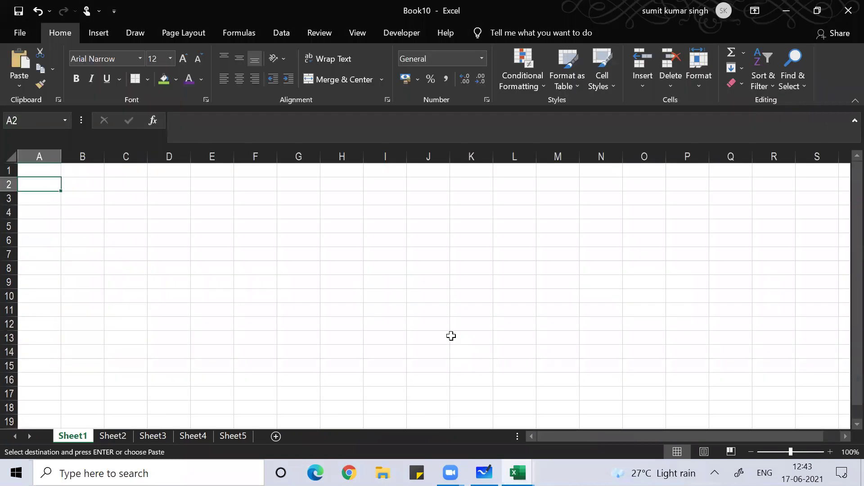
key("alt+e")
key("s")
key("w")
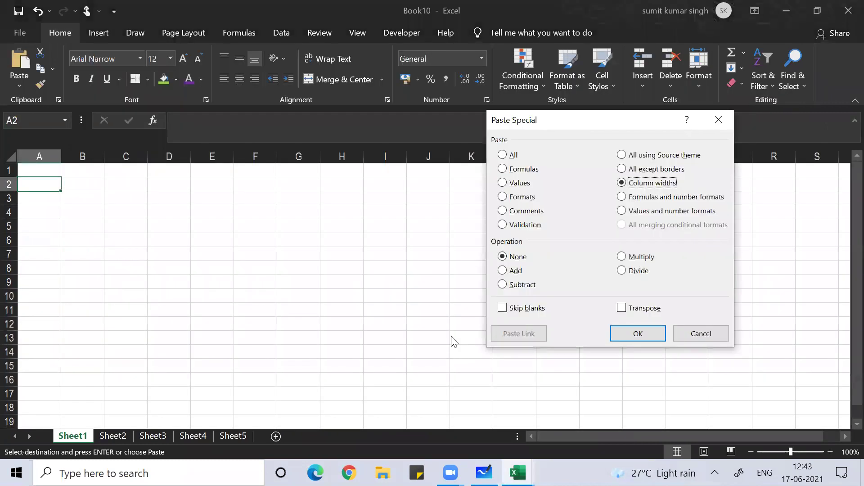
key("Return")
key("ctrl+v")
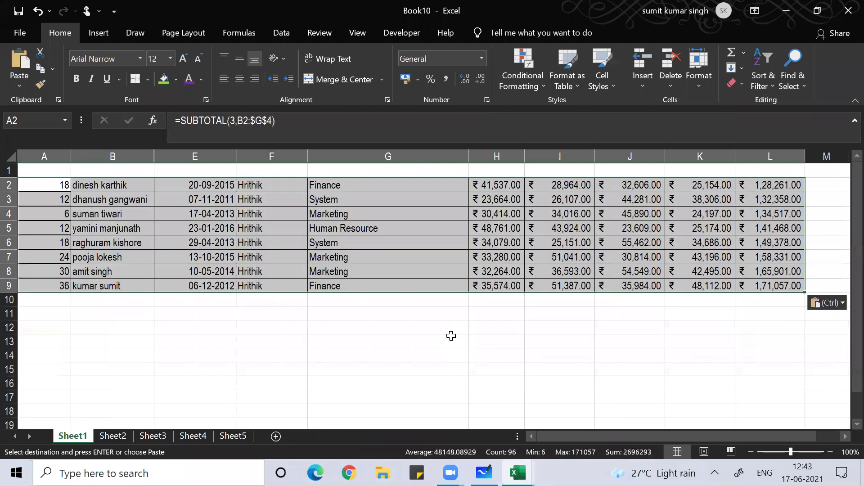
left_click(261, 254)
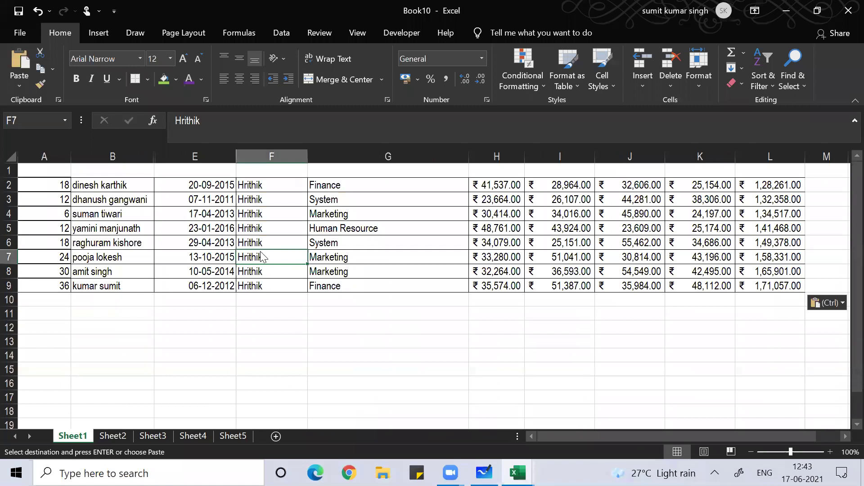
Step: Switch back to Book2, clear the pending copy selection and go to the first record's S No cell, F4
key("alt+Tab")
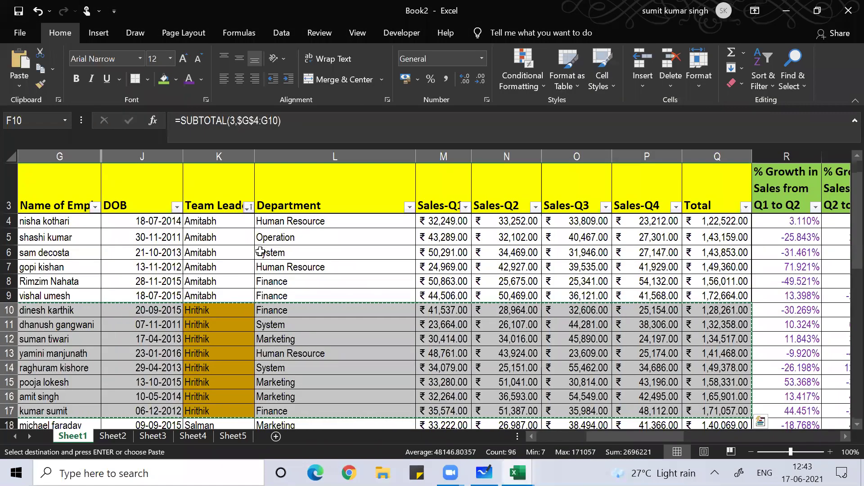
scroll(260, 252, "left", 5)
key("Escape")
key("Down")
key("Up")
key("Up")
key("Up")
key("Up")
key("Up")
key("Up")
key("Up")
key("Up")
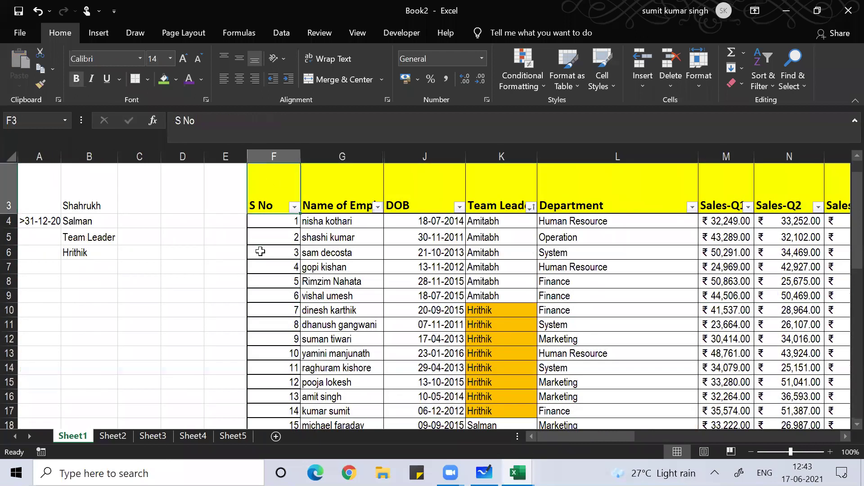
key("Up")
key("Up")
key("Down")
key("Down")
key("Down")
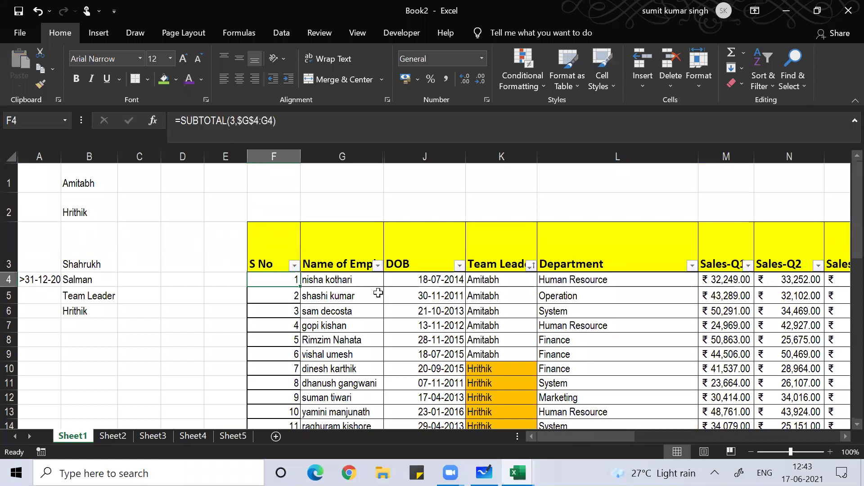
Step: Look through the first record's fields in row 4, from S No across to Total
key("Right")
key("Right")
key("Right")
key("Right")
key("Right")
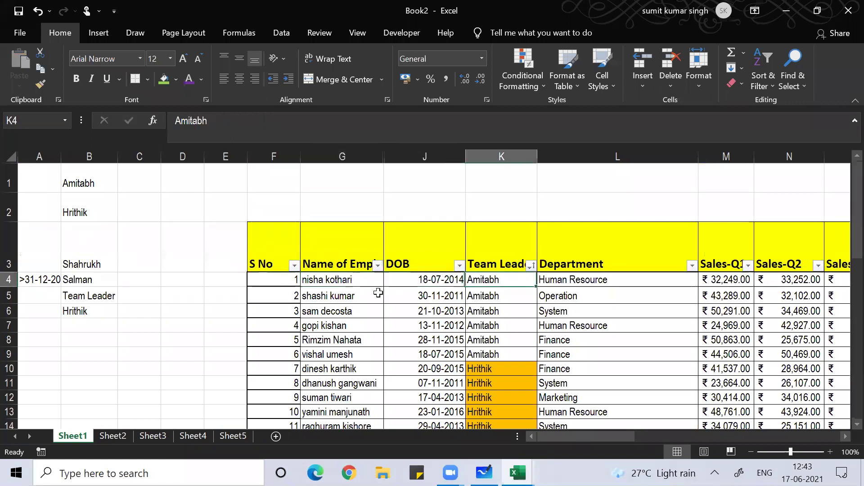
key("Right")
key("Right")
key("Right")
key("Right")
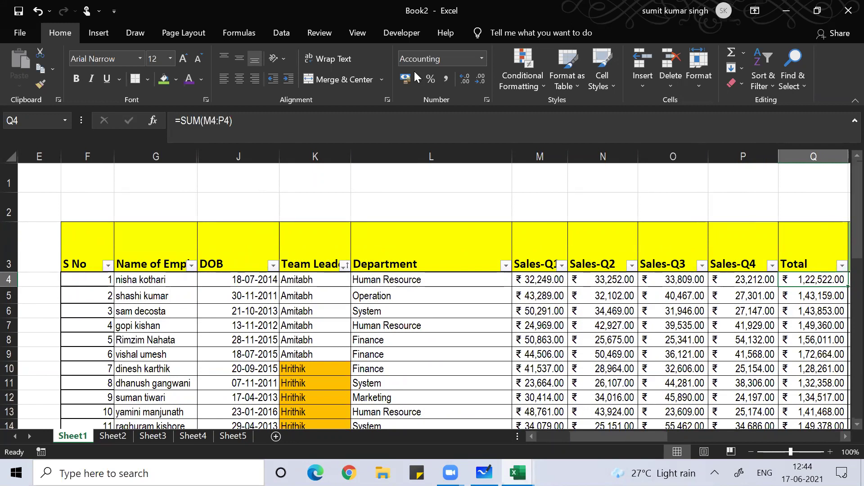
left_click(155, 312)
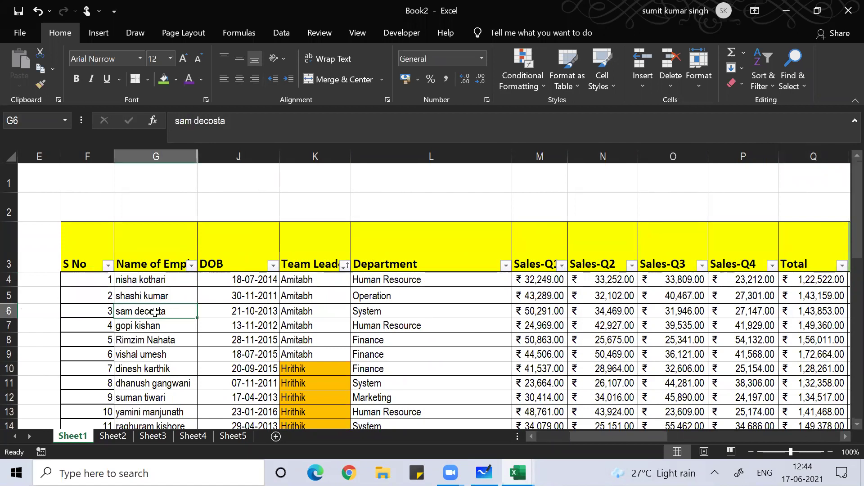
key("alt+d")
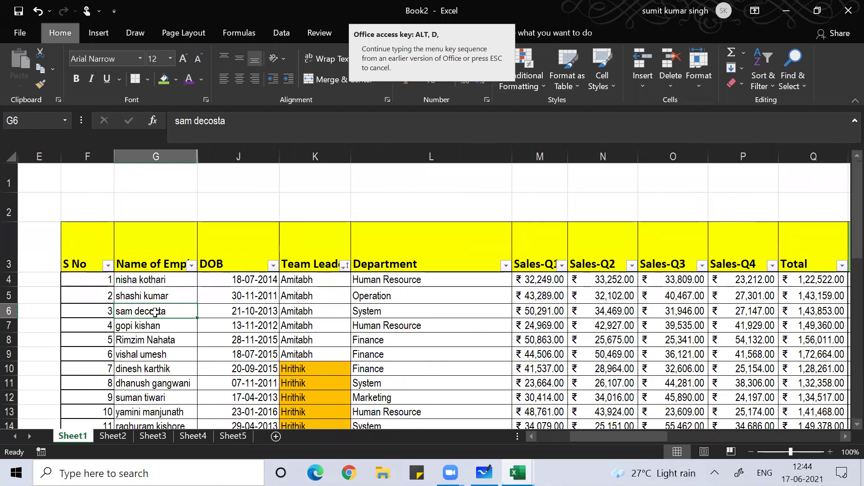
key("b")
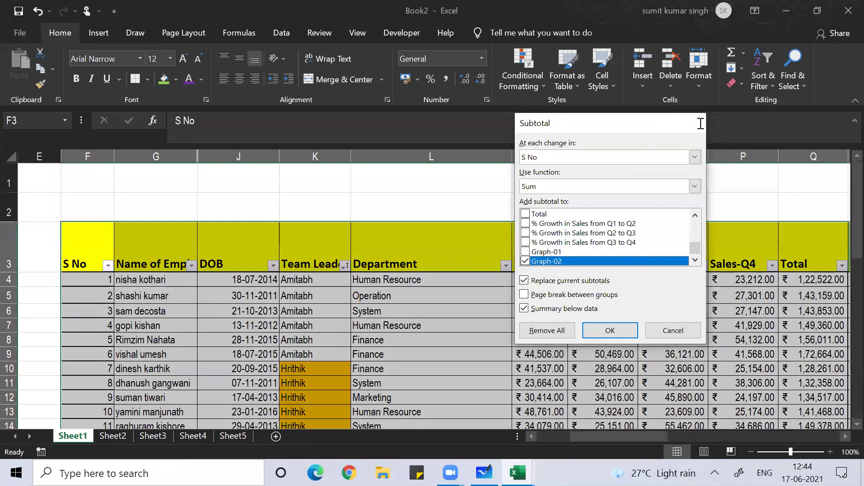
left_click(700, 123)
Step: Start a Subtotal on the sales table and group it at each change in Team Leader
left_click(238, 325)
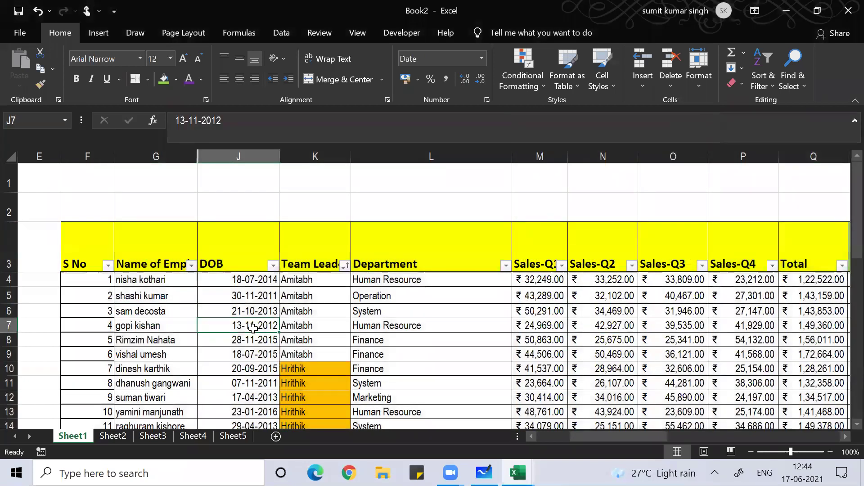
left_click(283, 37)
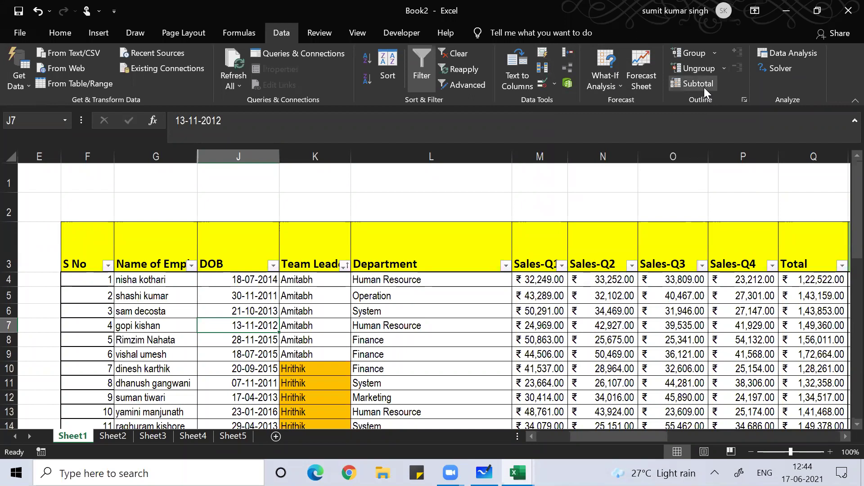
key("Right")
key("Right")
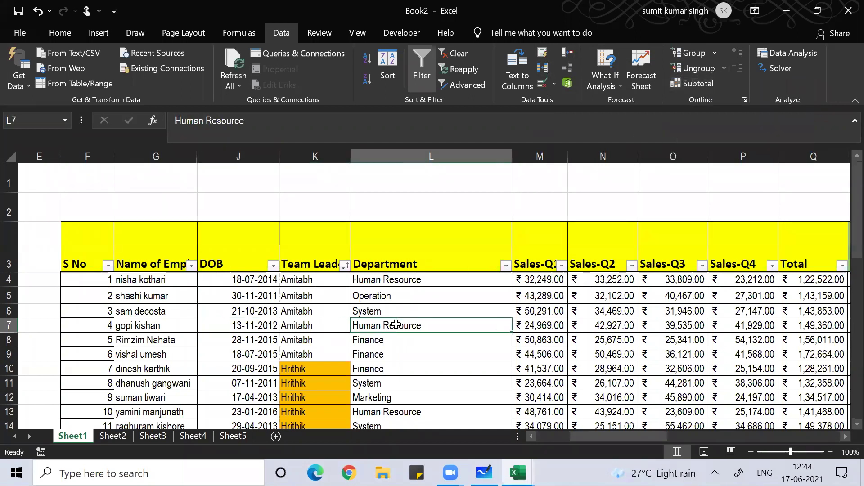
left_click(703, 86)
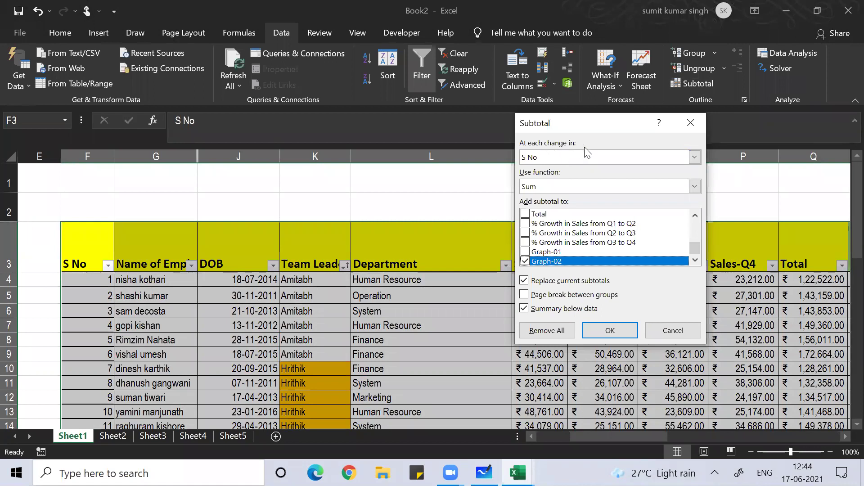
left_click(693, 160)
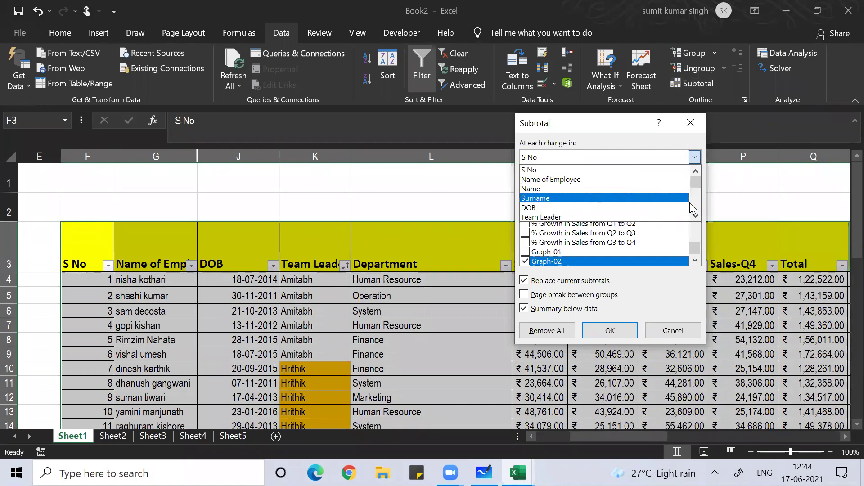
left_click(695, 215)
left_click(695, 215)
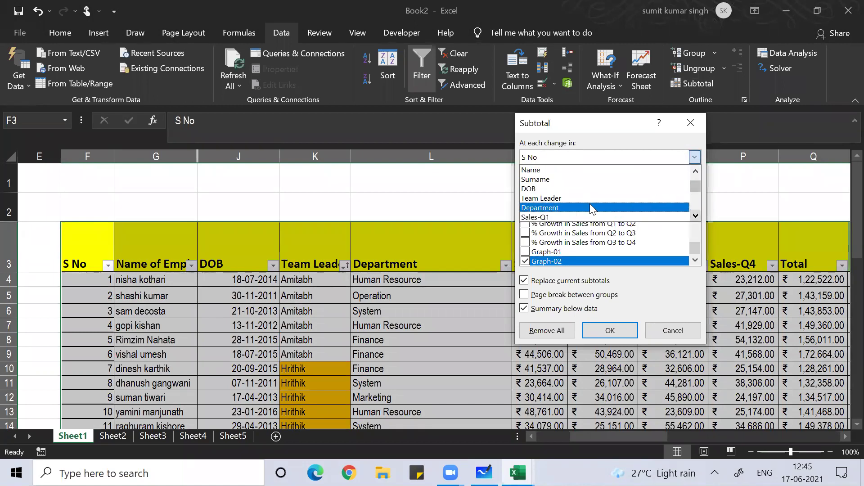
left_click(557, 198)
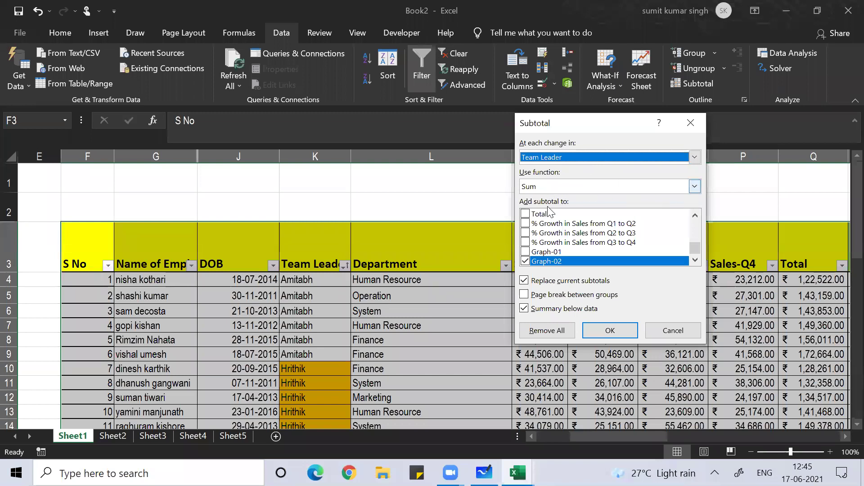
Step: Exclude Graph-02 from the subtotal columns and use Sum as the subtotal function
left_click(524, 262)
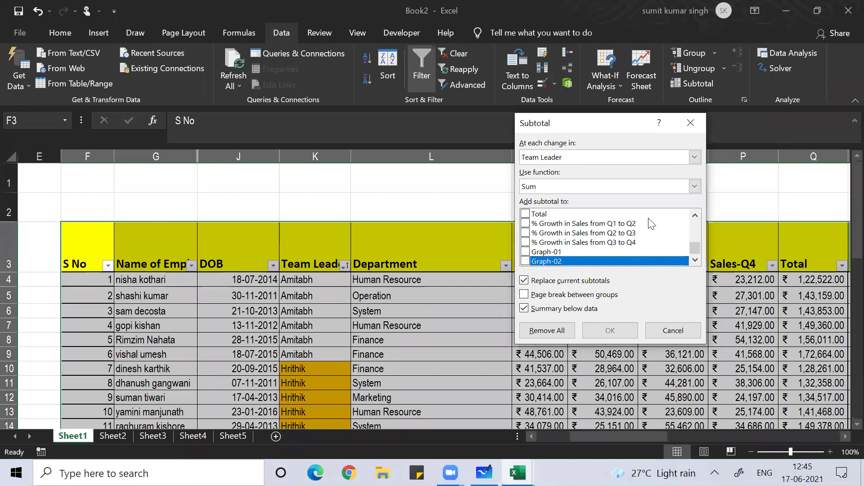
left_click(694, 216)
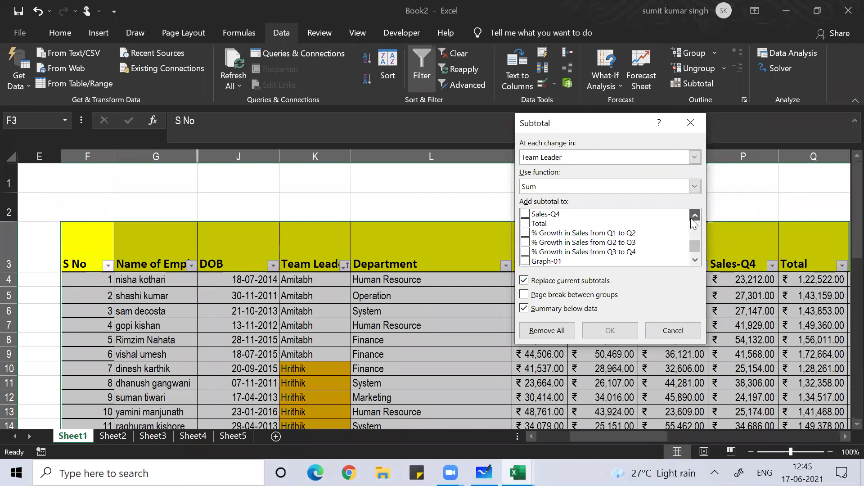
left_click(695, 186)
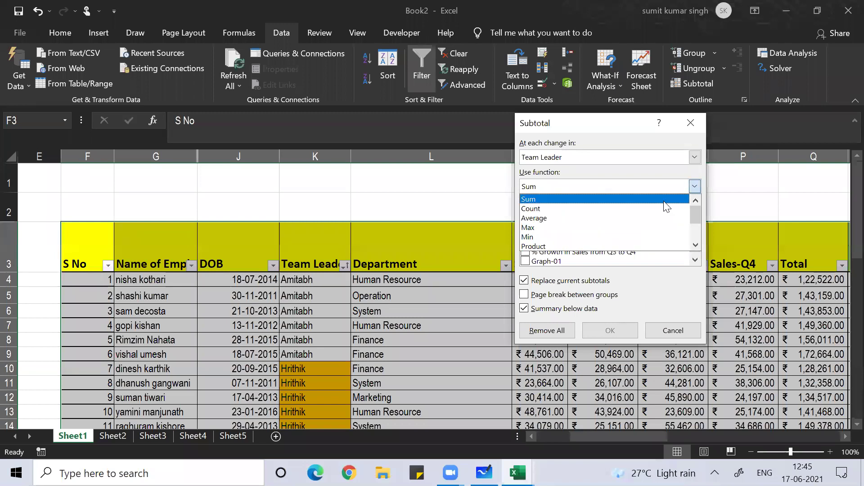
left_click(559, 202)
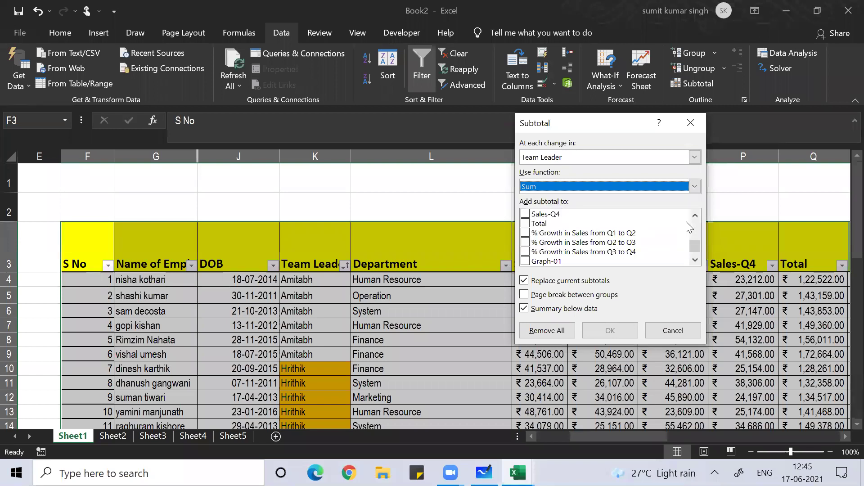
Step: Include Sales-Q1, Sales-Q2, Sales-Q3 and Sales-Q4 as the columns to subtotal
left_click(698, 214)
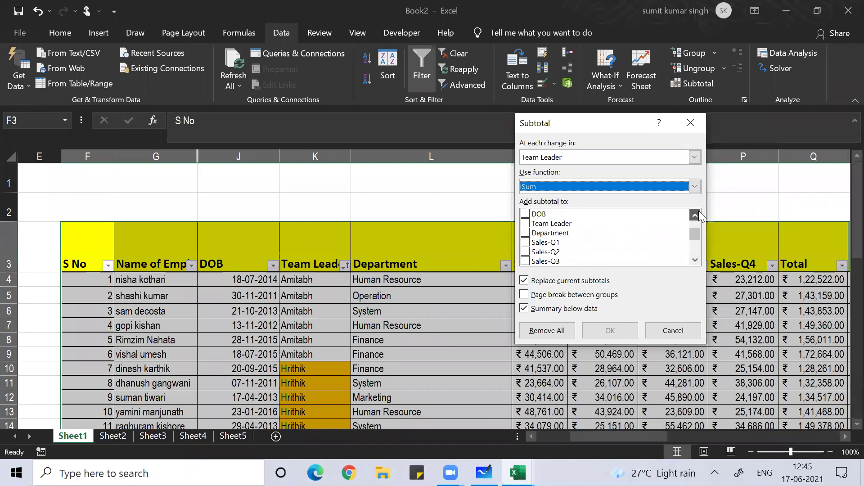
left_click(525, 242)
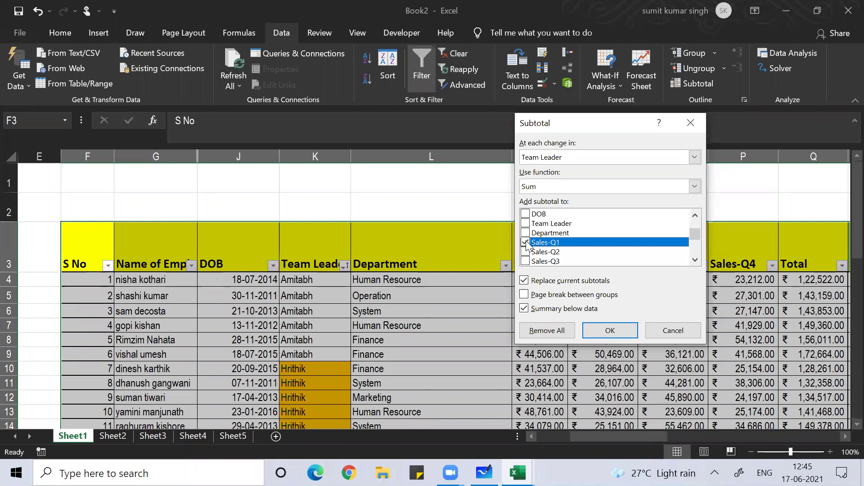
left_click(525, 252)
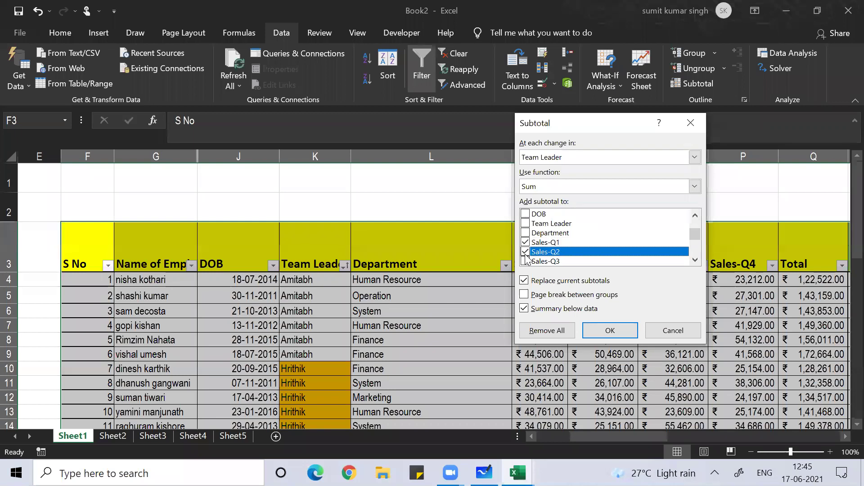
left_click(695, 260)
left_click(695, 260)
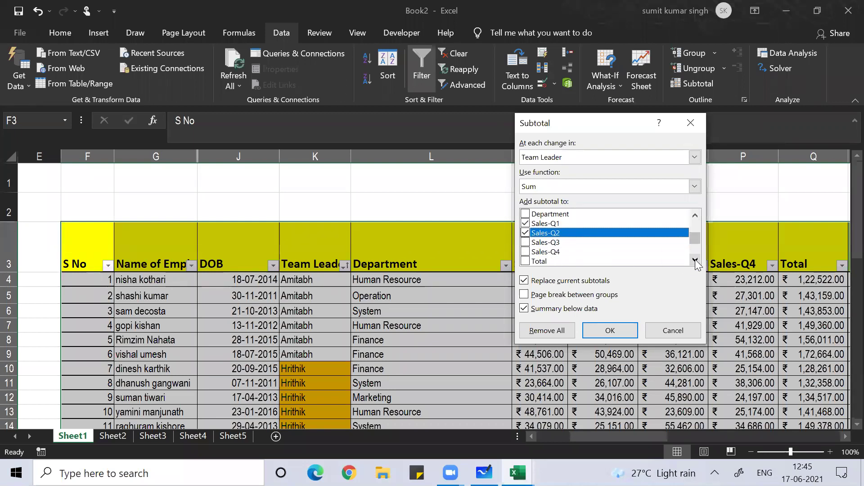
left_click(525, 243)
left_click(525, 253)
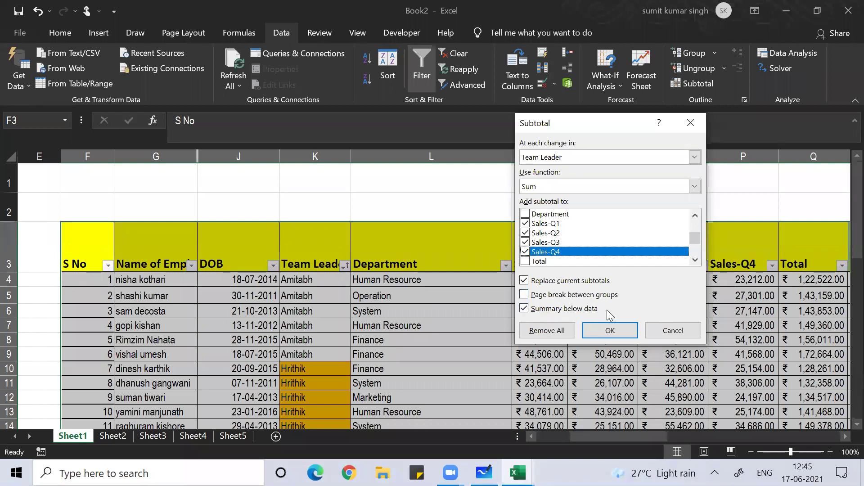
Step: Apply the Team Leader subtotals and accept the deletion of entire existing subtotal rows
left_click(603, 333)
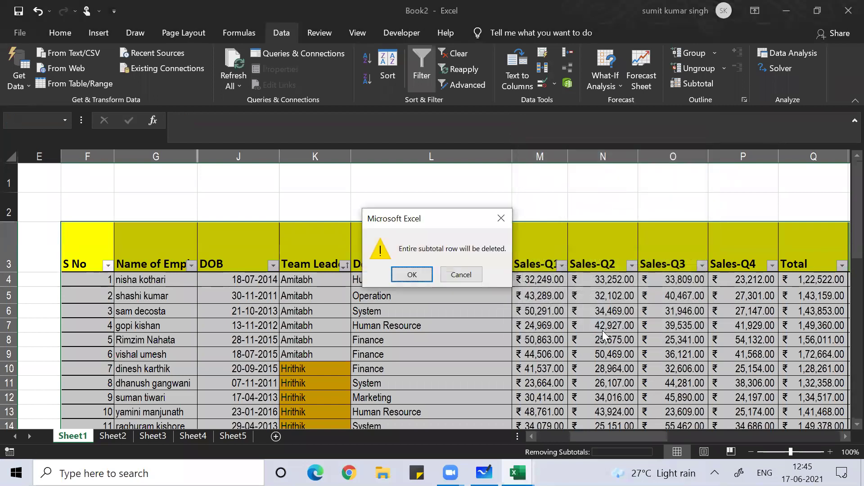
left_click(412, 275)
left_click(413, 279)
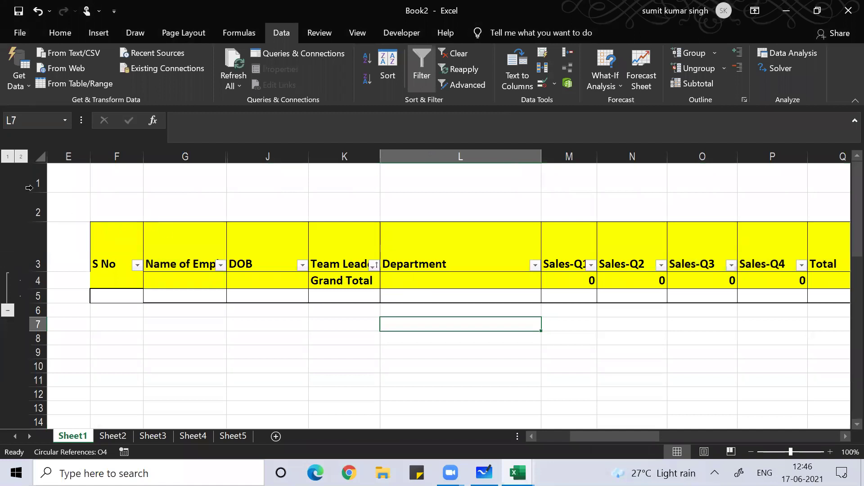
Step: Remove all subtotals from the table, starting from the DOB cell J4 in the Grand Total row
left_click(290, 277)
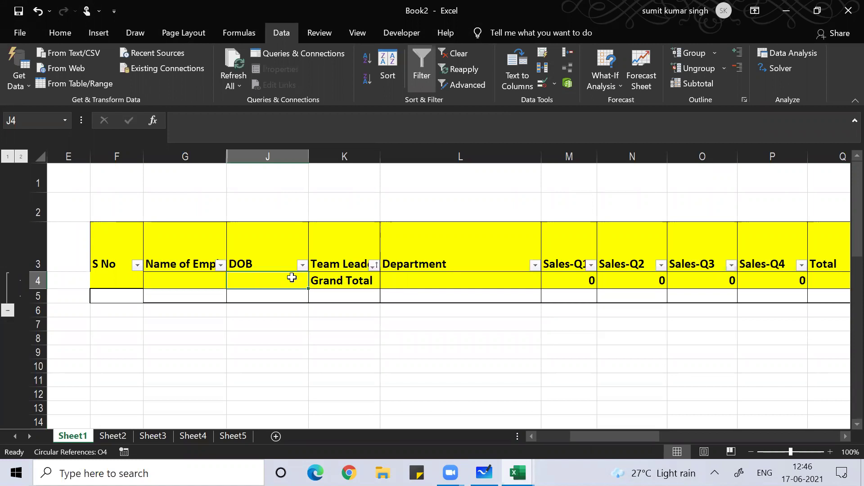
key("alt+d")
key("b")
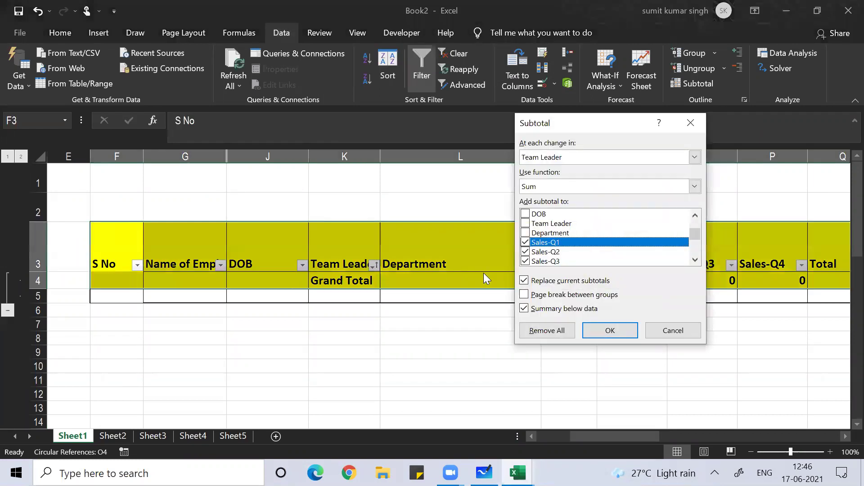
left_click(542, 331)
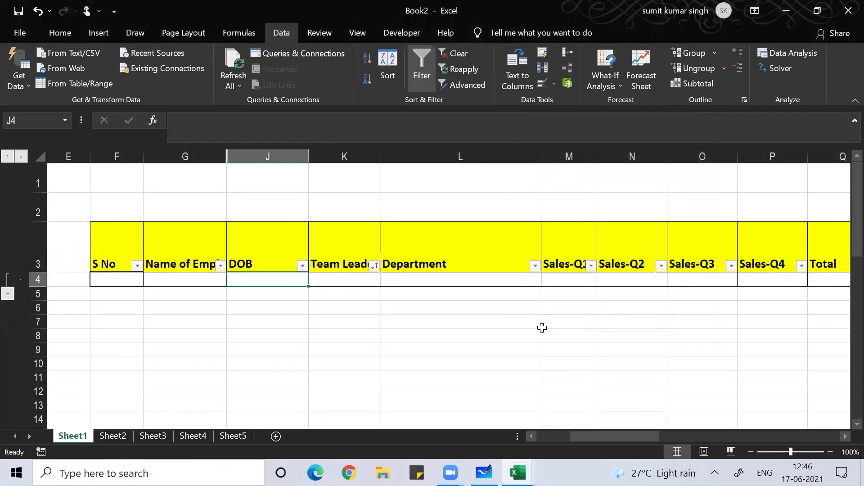
Step: Try to run the Subtotal command from the Team Leader header cell K3
left_click(336, 250)
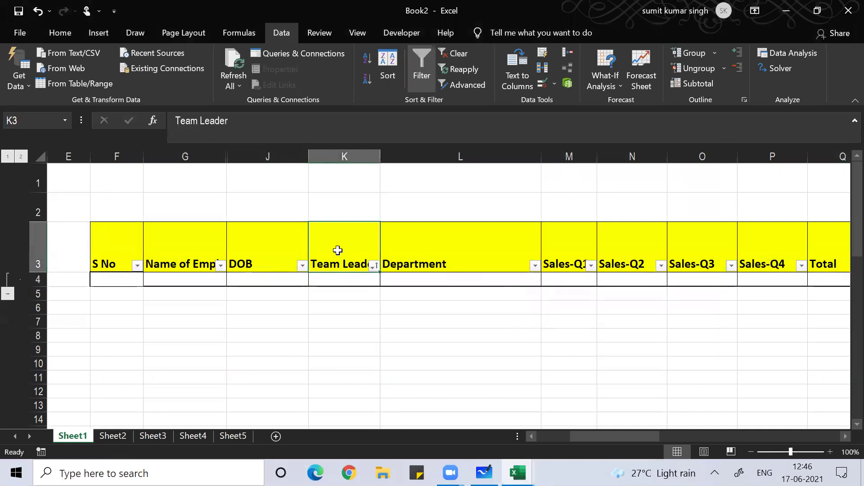
key("alt+d")
key("b")
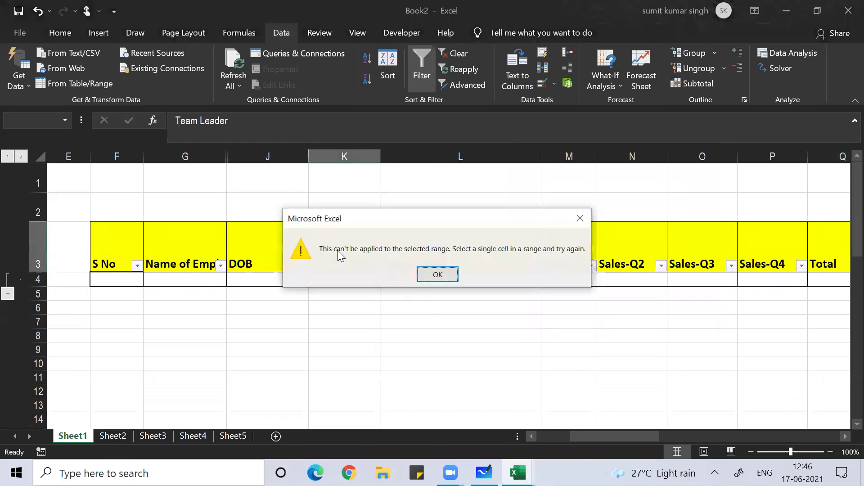
left_click(438, 275)
Step: Run Subtotal from cell L4 with the first row as labels, turn off replacing current subtotals, and remove all subtotals
left_click(416, 279)
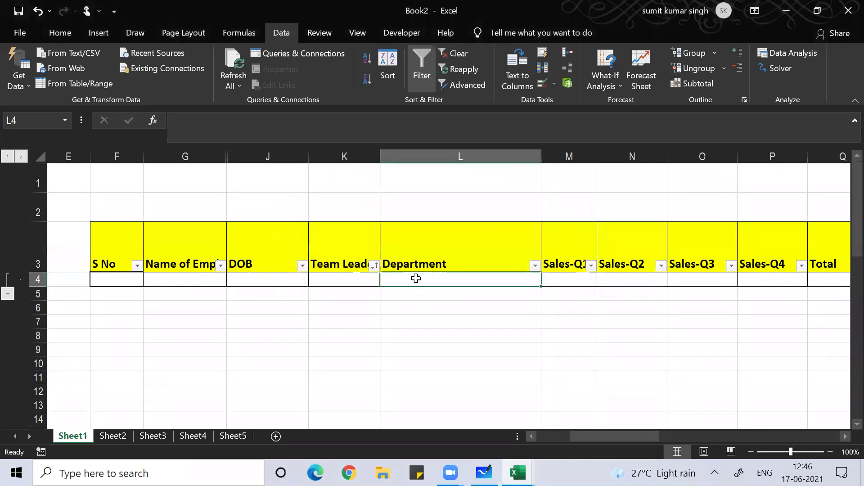
left_click(698, 84)
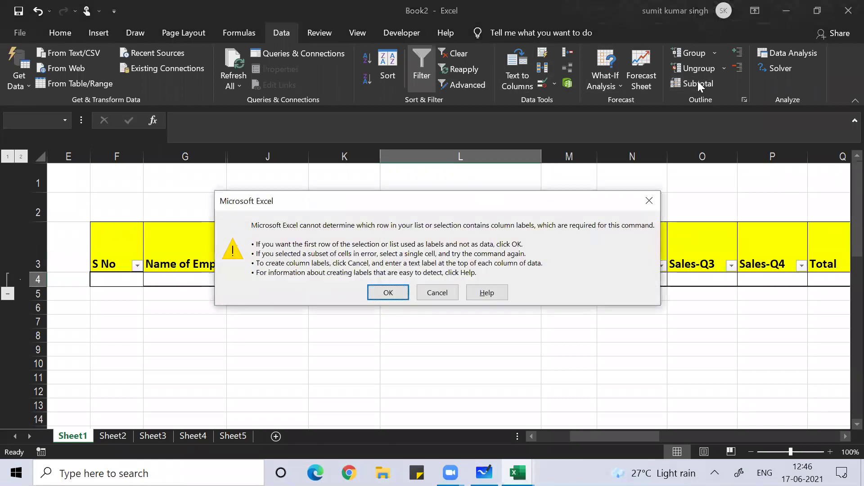
left_click(388, 293)
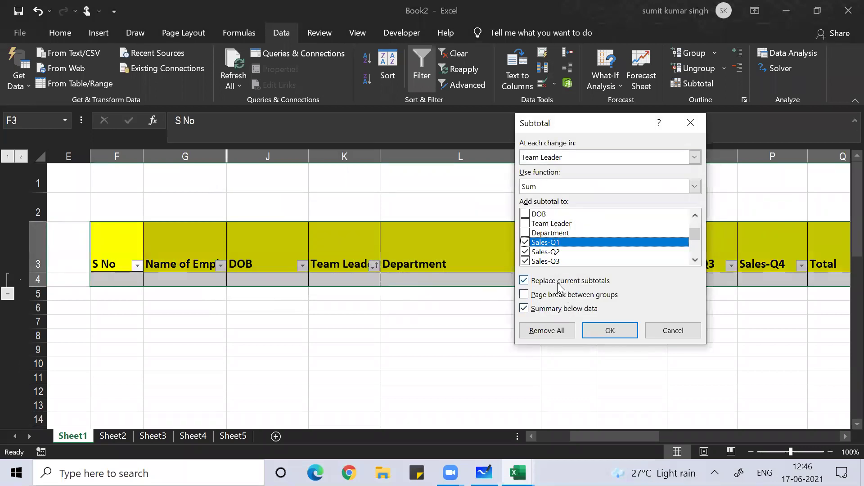
left_click(524, 280)
left_click(547, 331)
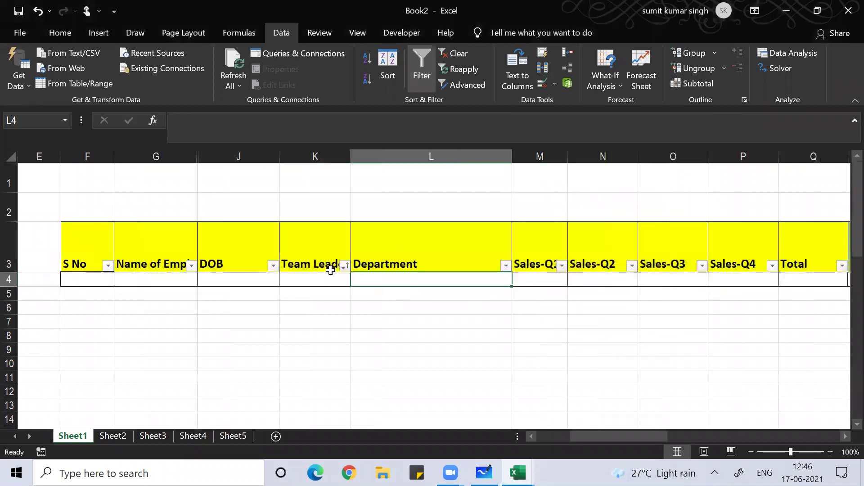
Step: Close the Book2 workbook without saving its changes
left_click(331, 270)
left_click(846, 11)
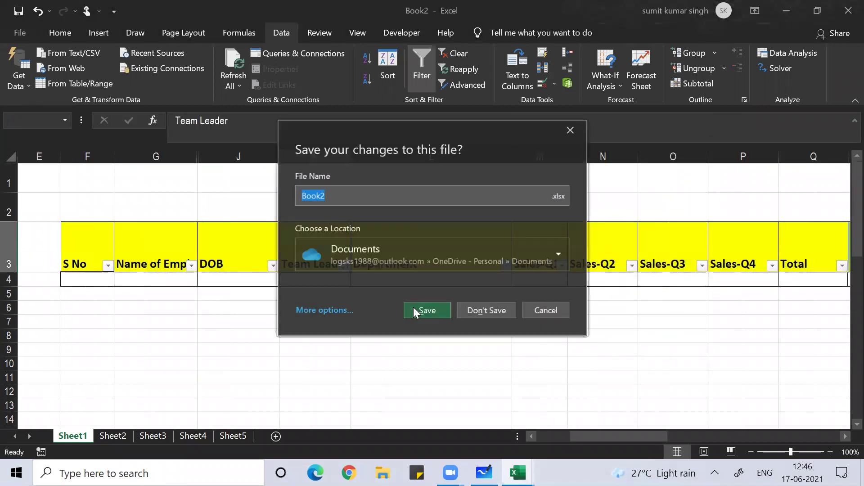
left_click(475, 311)
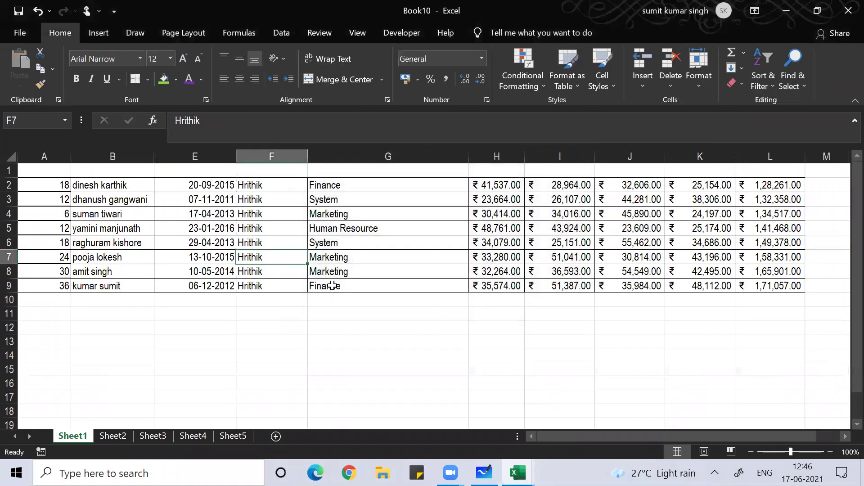
Step: Open the recent workbook Practice Sheet and go to the Company Data sheet
left_click(332, 285)
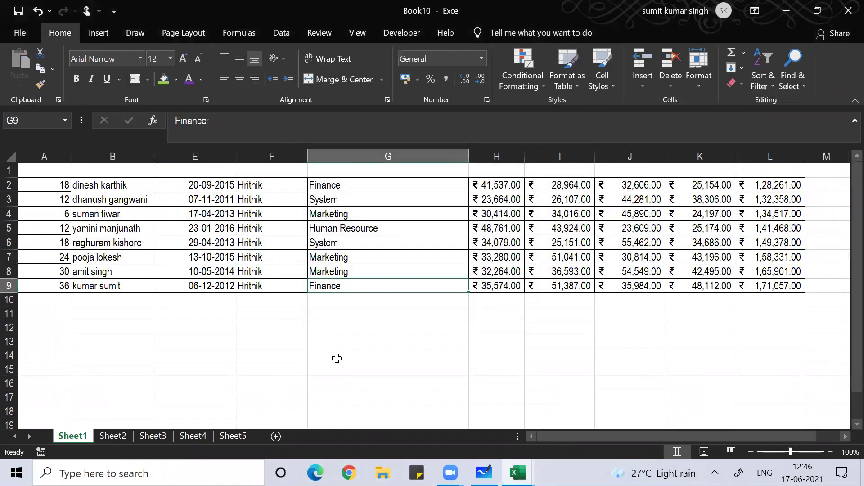
key("alt+f")
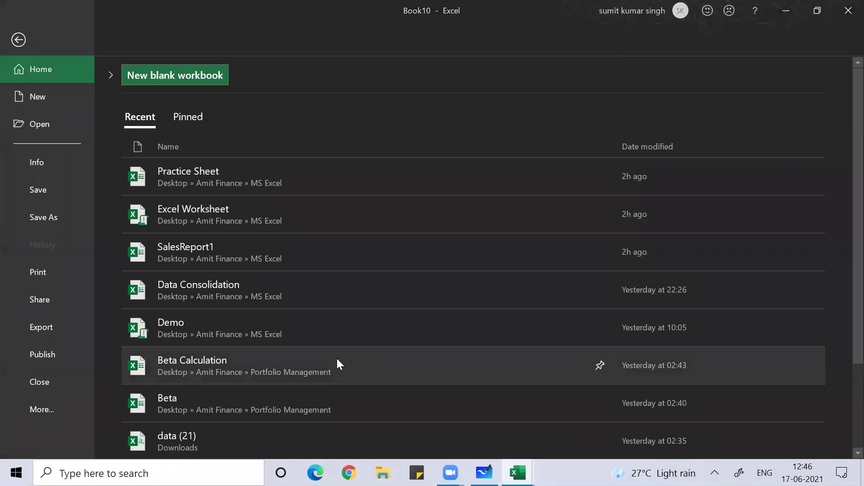
key("o")
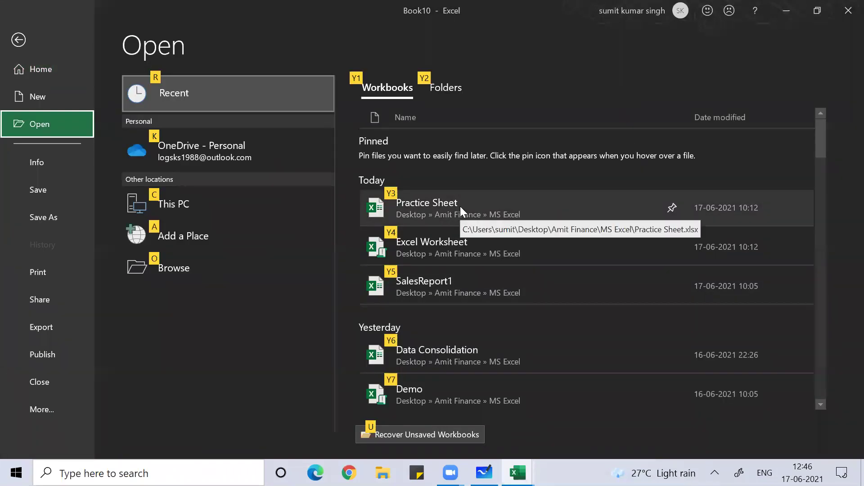
left_click(460, 206)
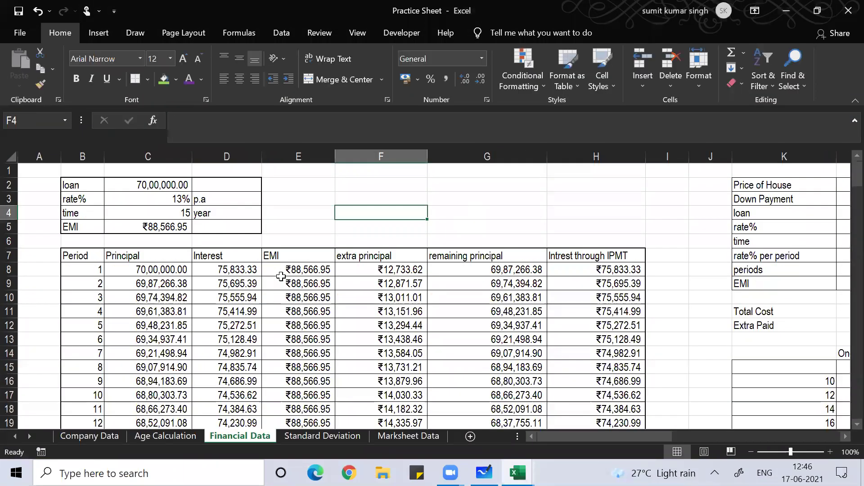
left_click(105, 435)
Step: Copy the employee sales table E7:P37, from the S No header through the Total column, on the Company Data sheet
left_click(276, 299)
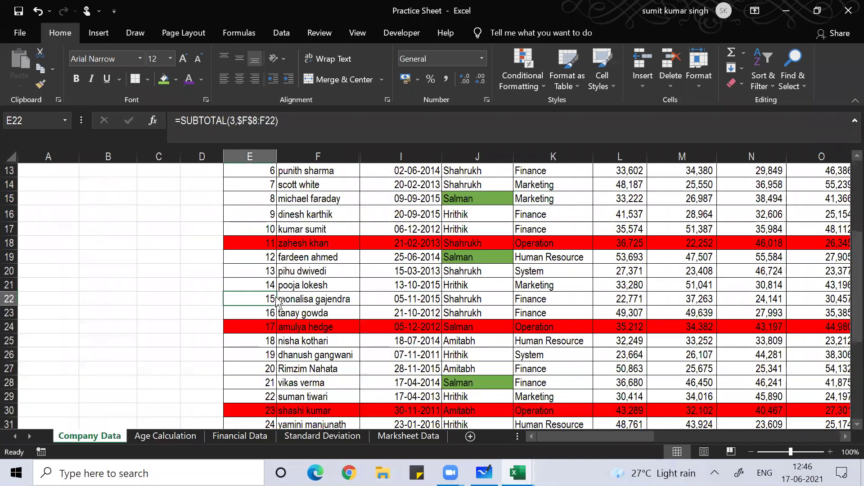
key("ctrl+Up")
key("shift+Right")
key("shift+Right")
key("shift+Right")
key("shift+Right")
key("shift+Right")
key("shift+Right")
key("shift+Right")
key("shift+Right")
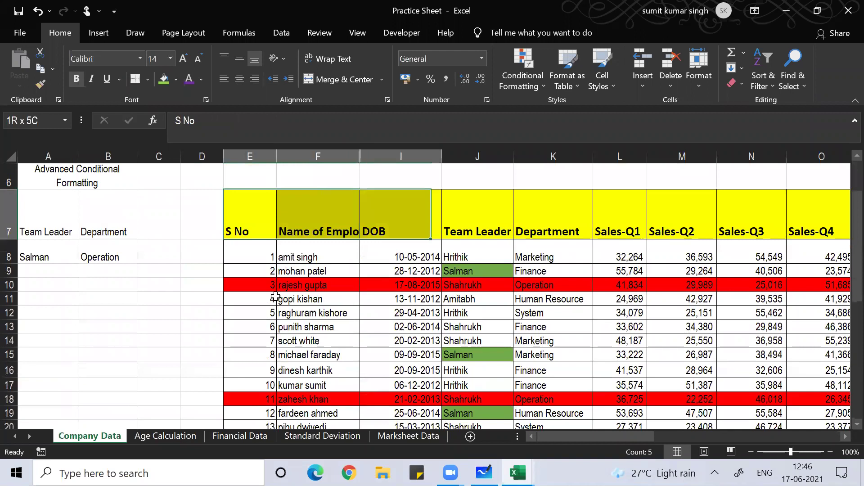
key("shift+Right")
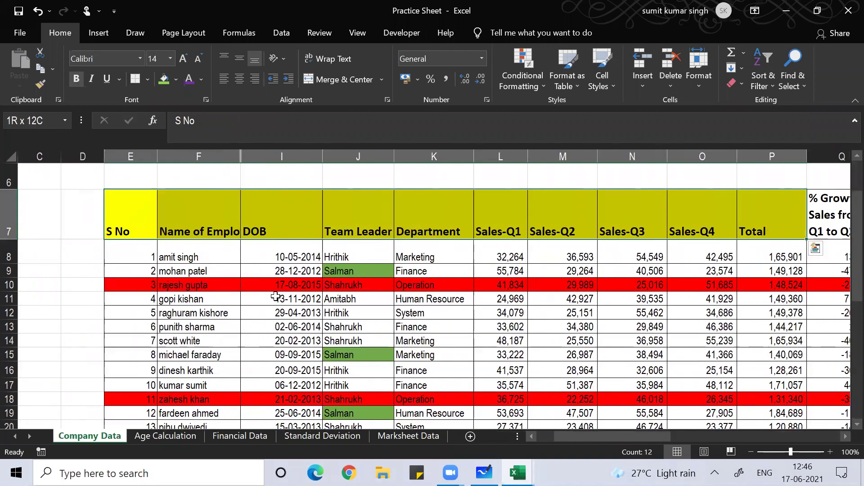
key("shift+Down")
key("shift+Down")
key("shift+Down")
key("ctrl+shift+Down")
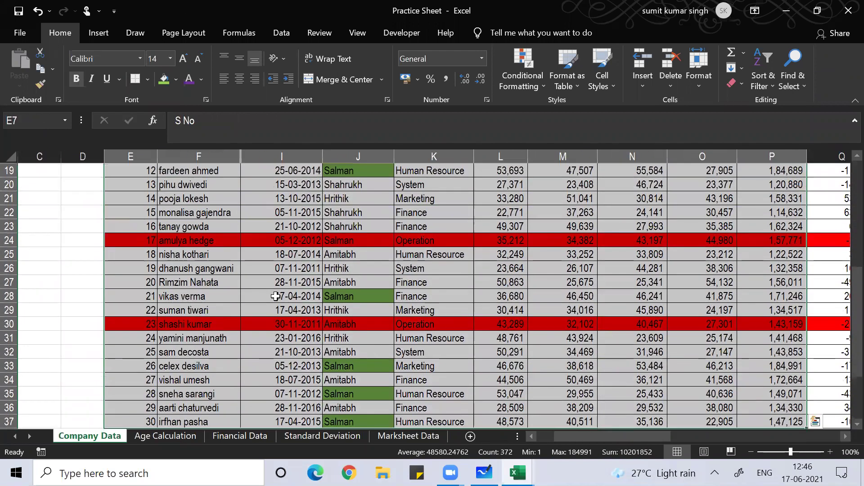
key("ctrl+c")
Step: Create a new workbook and paste the copied table at B2, with its column widths first and then its contents
key("ctrl+n")
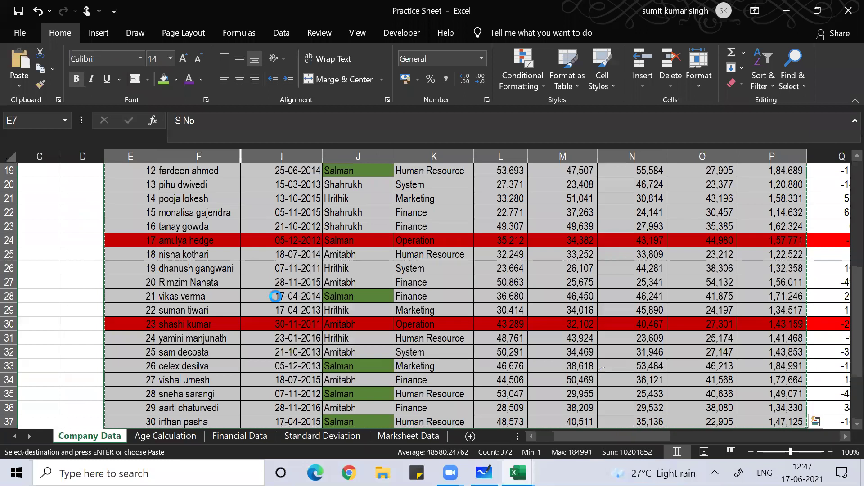
key("Right")
key("Down")
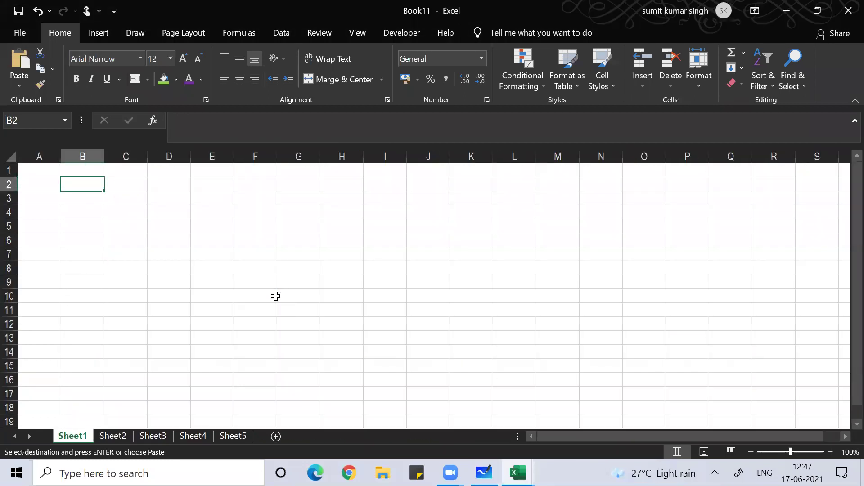
key("ctrl+alt+v")
key("w")
key("Return")
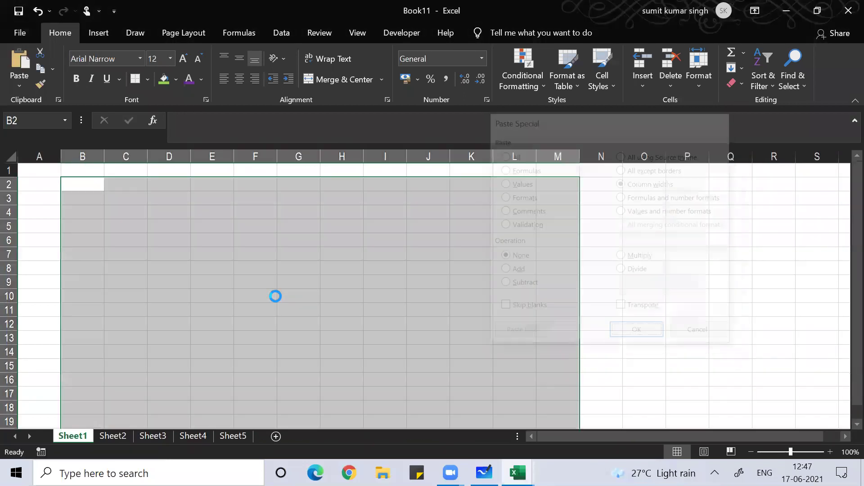
key("ctrl+v")
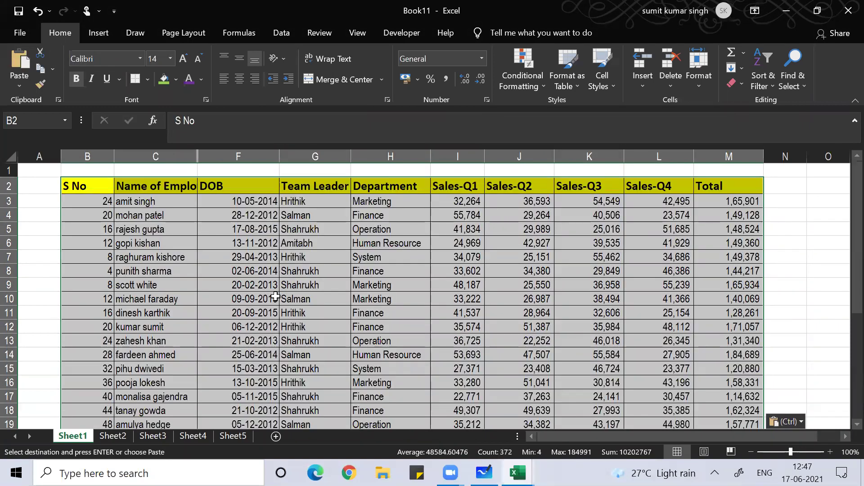
Step: Sort the pasted table by Team Leader on cell values, A to Z
left_click(276, 297)
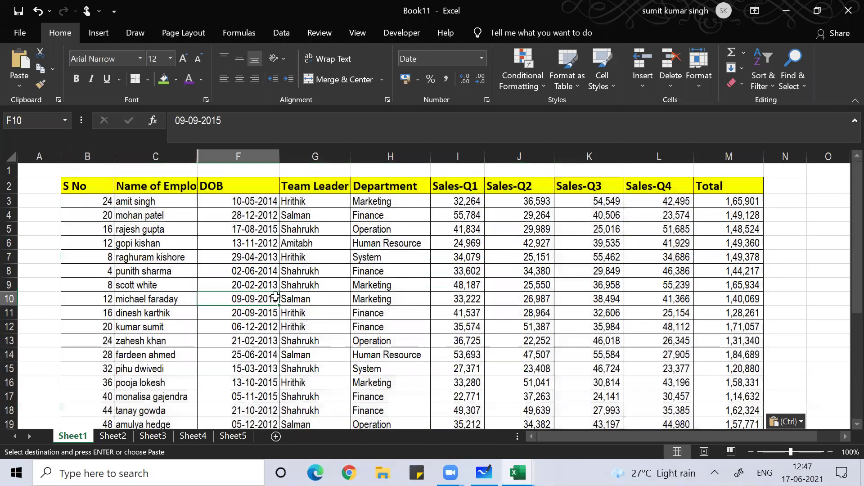
left_click(341, 288)
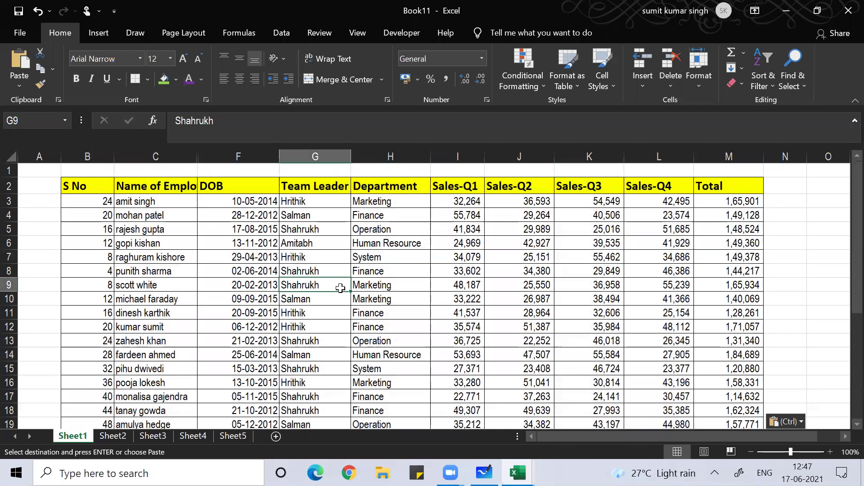
key("alt+d")
key("s")
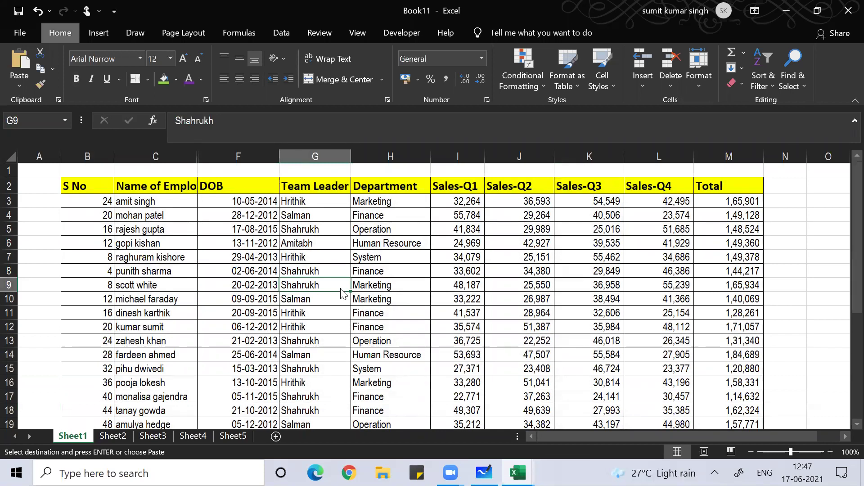
left_click(535, 212)
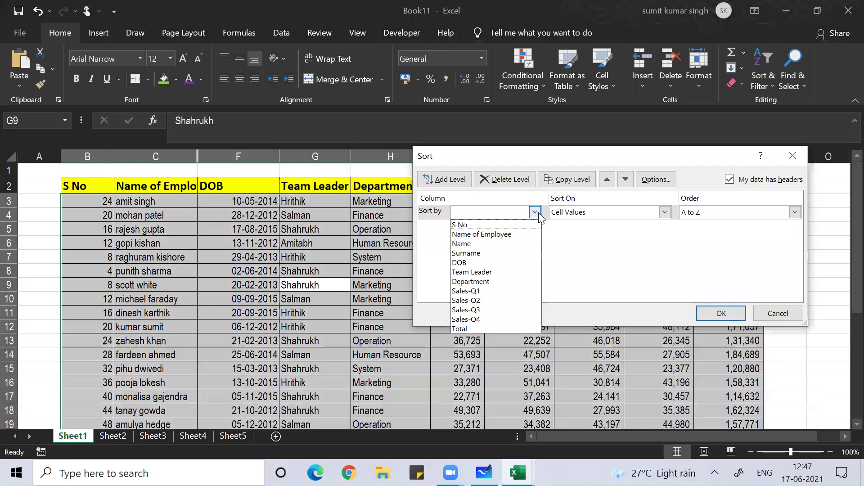
left_click(512, 271)
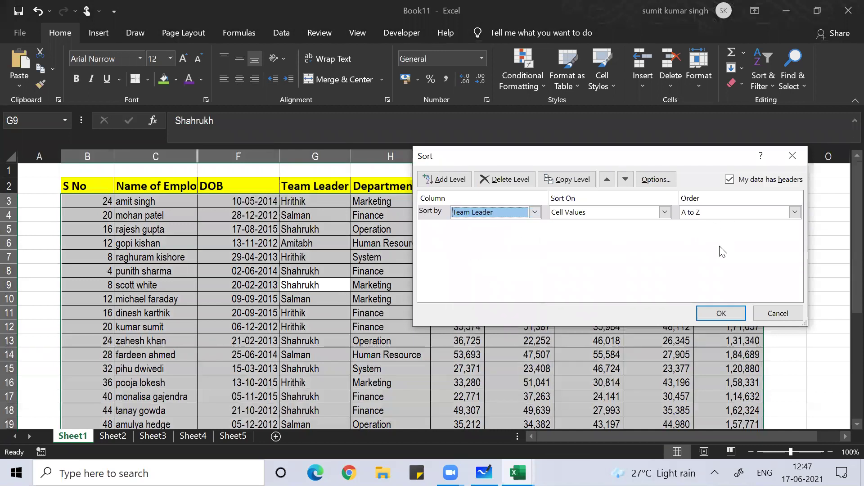
left_click(721, 314)
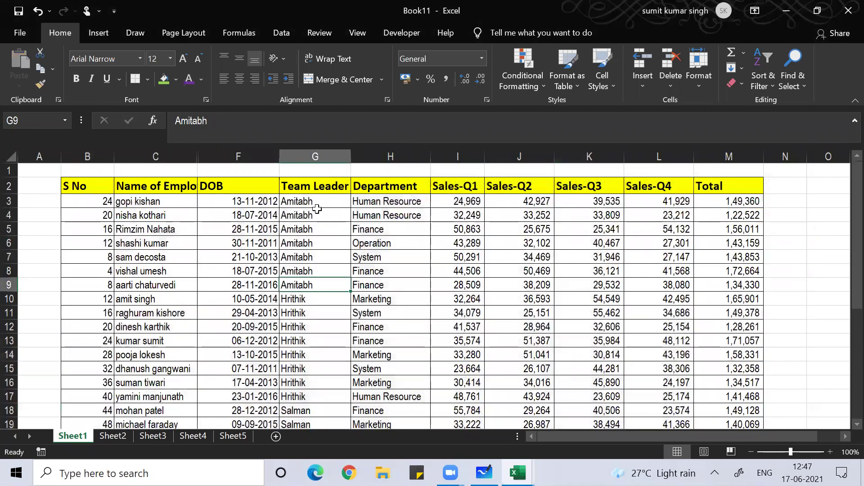
Step: Run Subtotal on the sorted table and set it to group at each change in Team Leader
left_click(312, 337)
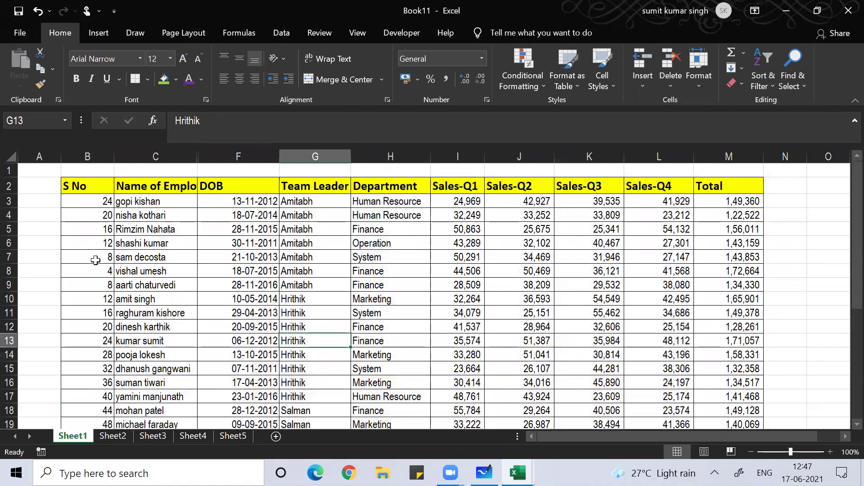
left_click(387, 273)
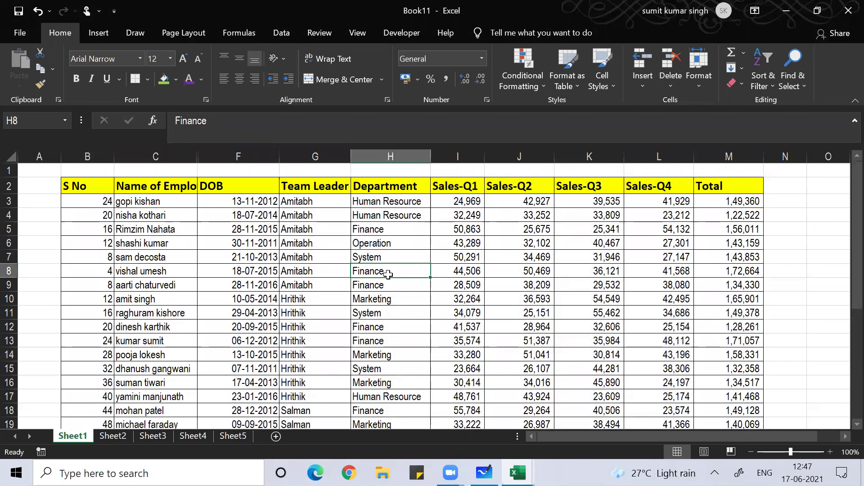
key("alt+d")
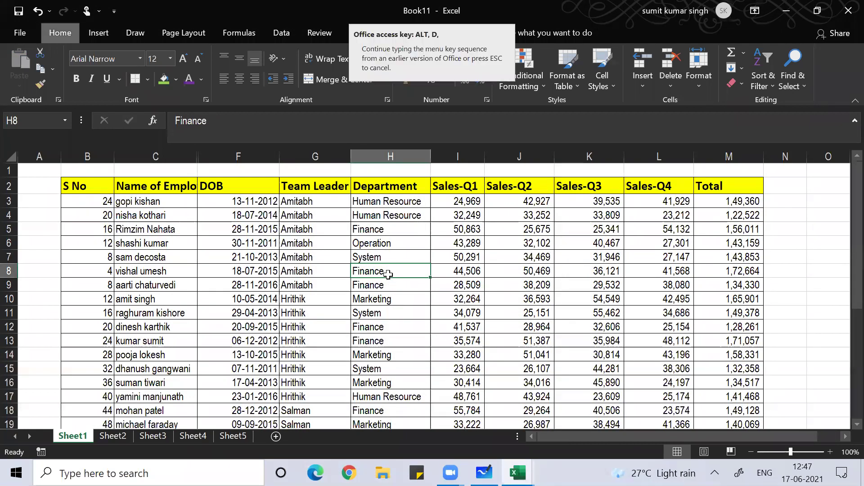
key("b")
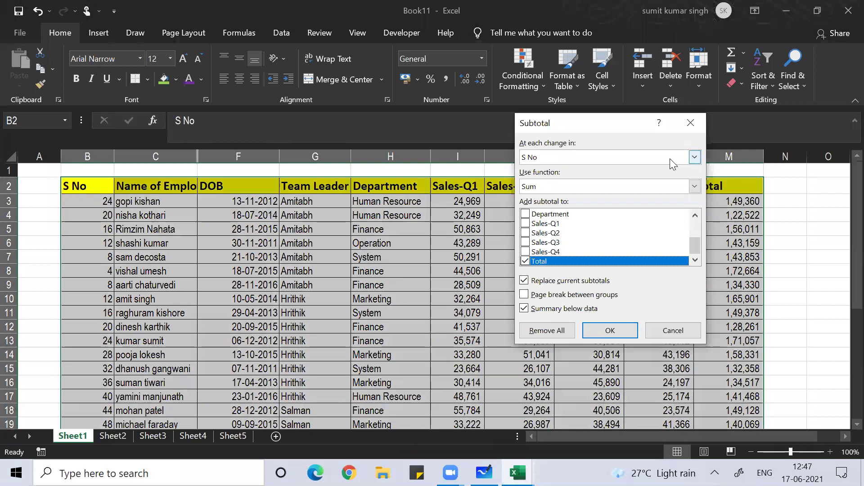
left_click(694, 157)
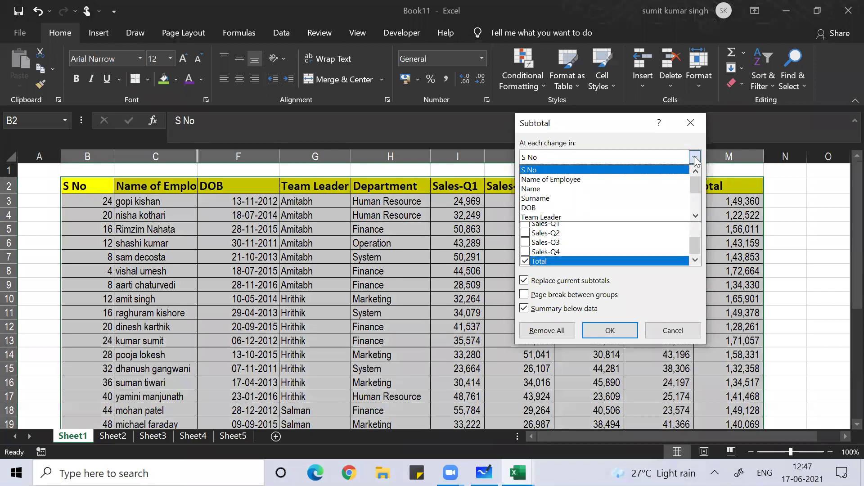
left_click(596, 216)
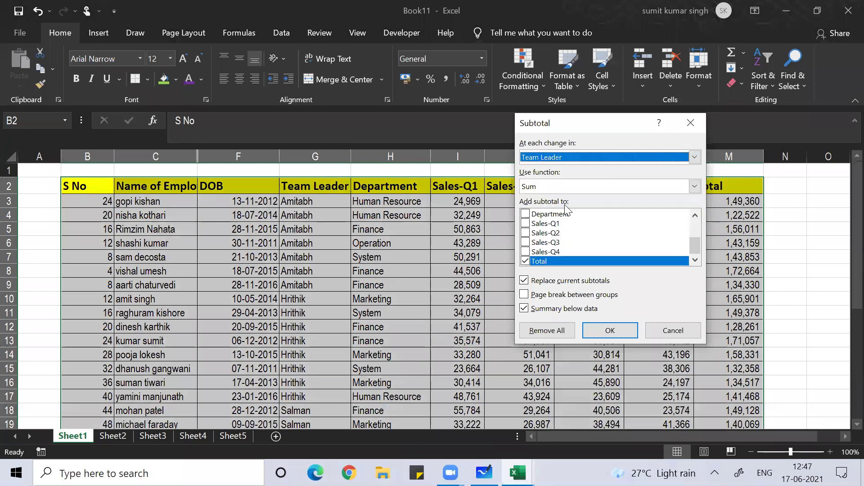
Step: Add subtotals to Sales-Q1, Sales-Q2, Sales-Q3 and Sales-Q4, exclude Total, apply them and dismiss the circular reference warning
left_click(526, 223)
left_click(526, 242)
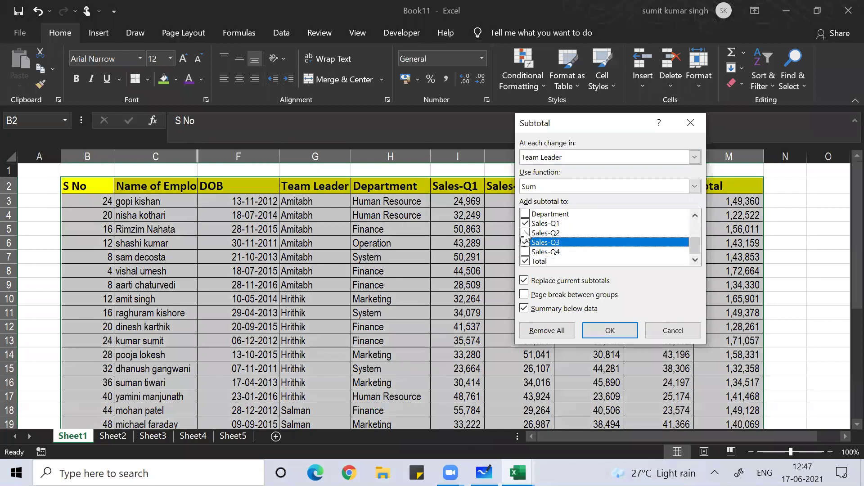
left_click(526, 233)
left_click(525, 251)
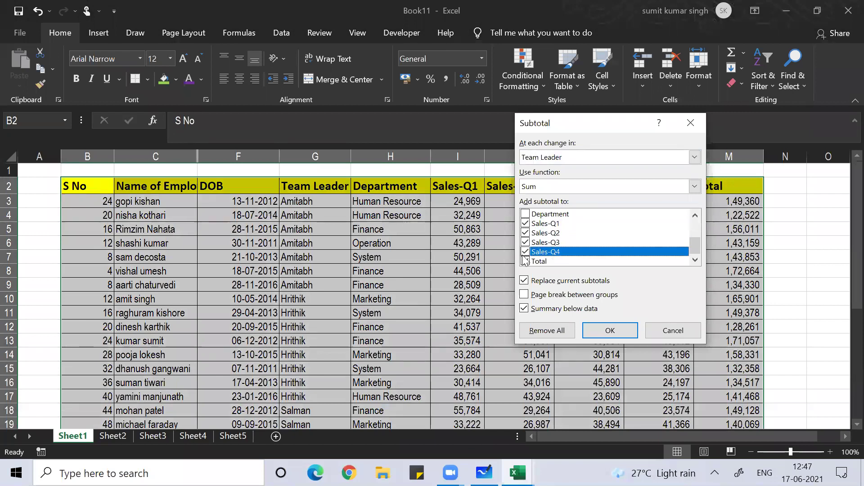
left_click(525, 261)
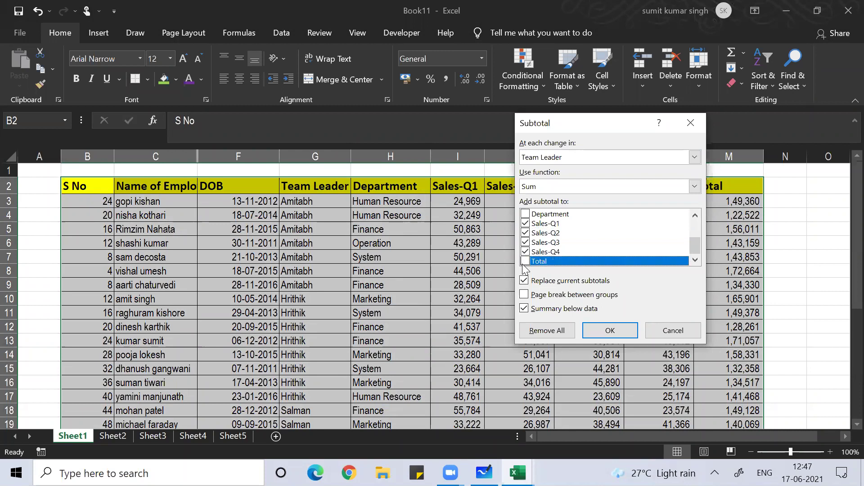
left_click(599, 327)
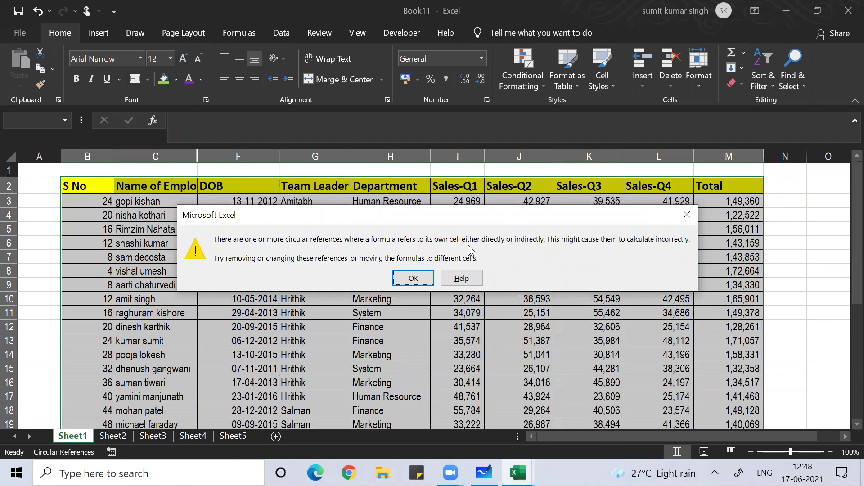
left_click(413, 278)
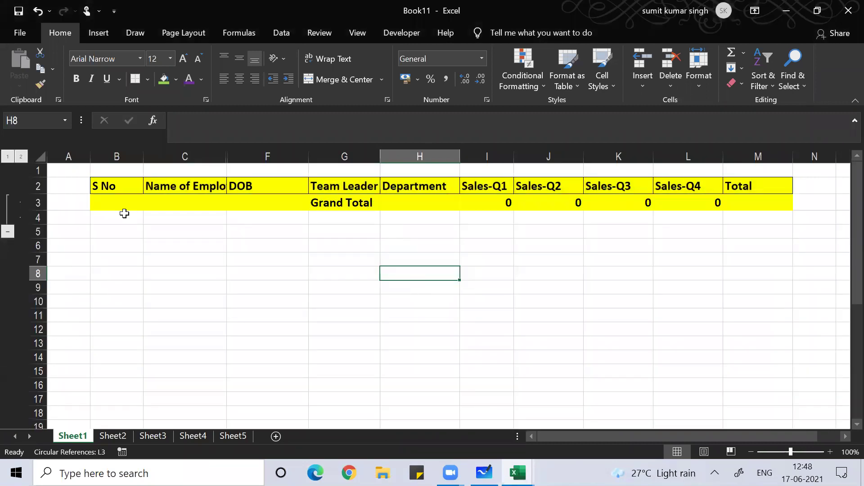
Step: Remove all subtotals starting from the DOB cell F3 in the Grand Total row, and close the workbook without saving
left_click(237, 201)
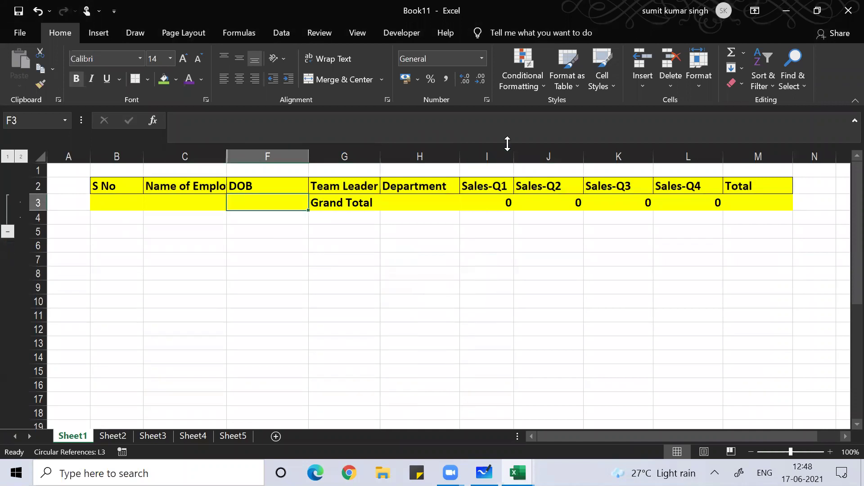
left_click(271, 35)
left_click(698, 84)
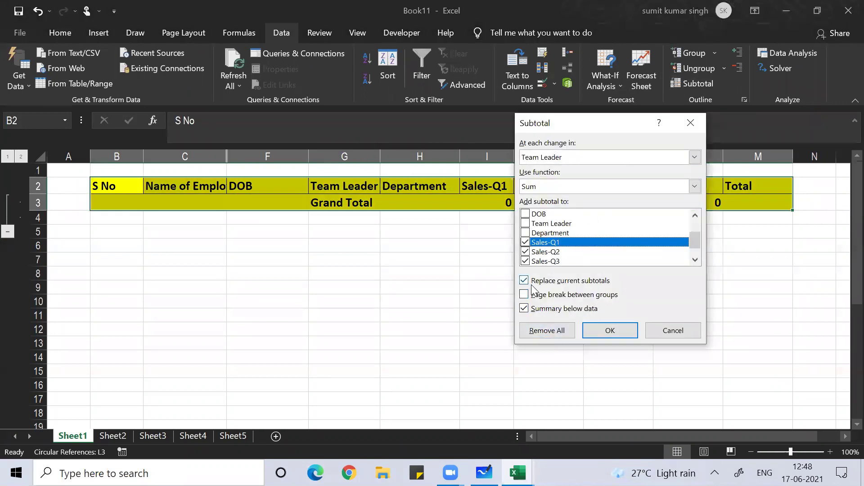
left_click(551, 331)
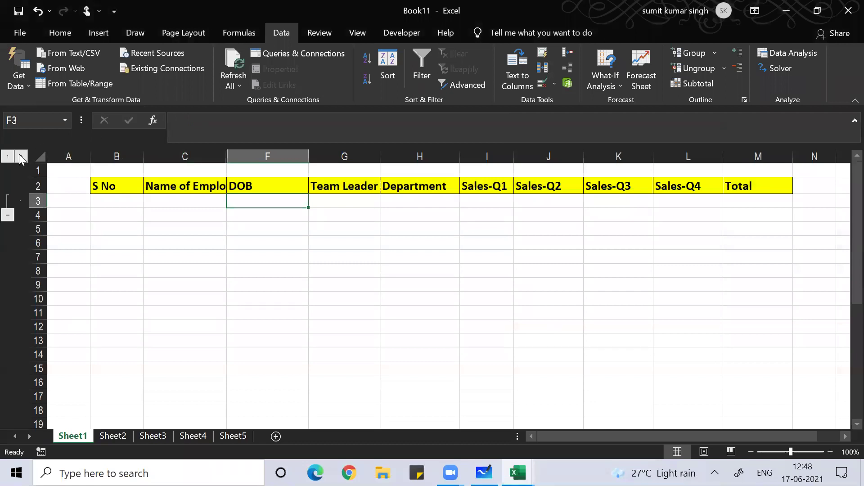
left_click(849, 11)
left_click(484, 311)
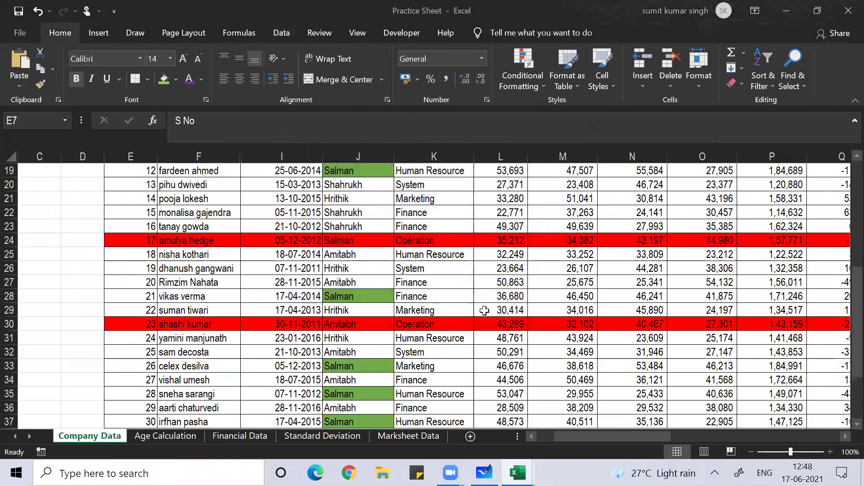
Step: Review the Team Leader column and the header row of the Company Data table
left_click(336, 313)
key("Up")
key("Up")
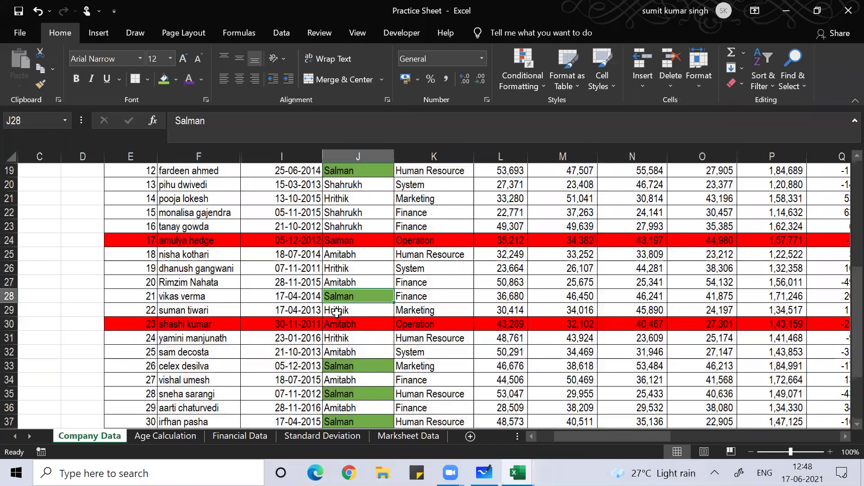
key("Up")
key("Up")
key("Up")
key("Up")
key("Up")
key("Up")
key("Up")
key("Up")
key("Up")
key("Up")
key("Up")
key("Up")
key("Up")
key("Up")
key("Up")
key("Up")
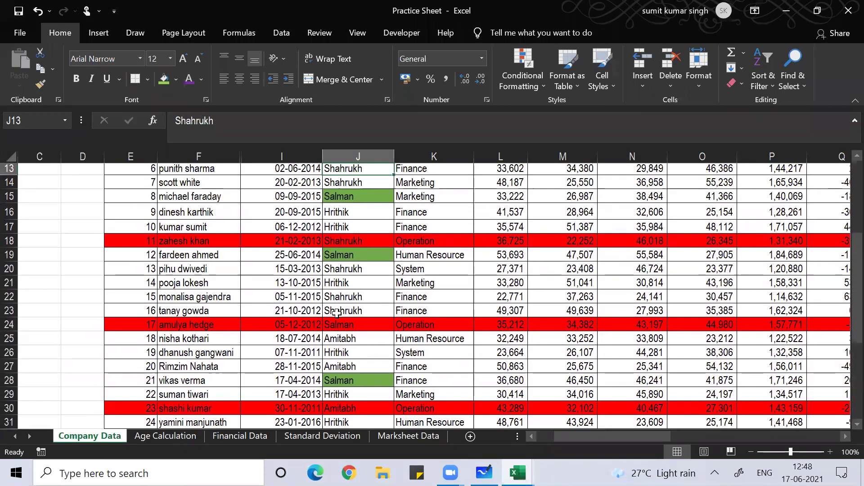
key("Up")
key("Up")
key("Up")
key("Up")
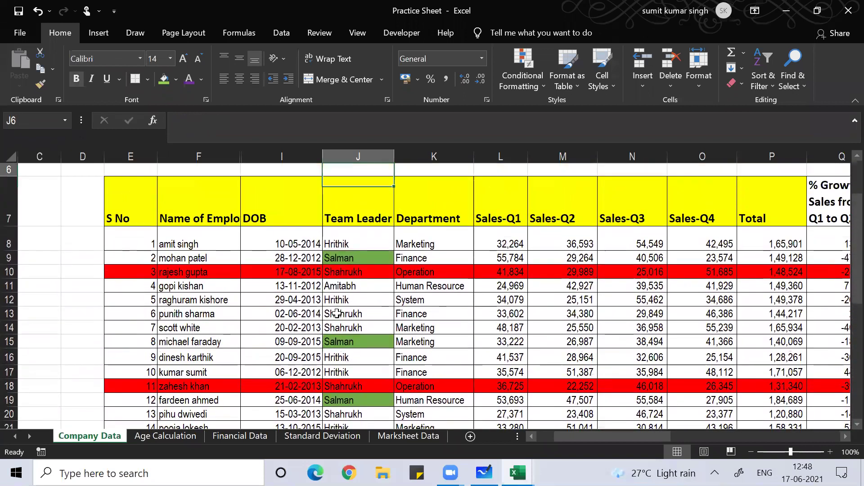
key("Left")
key("Left")
key("Left")
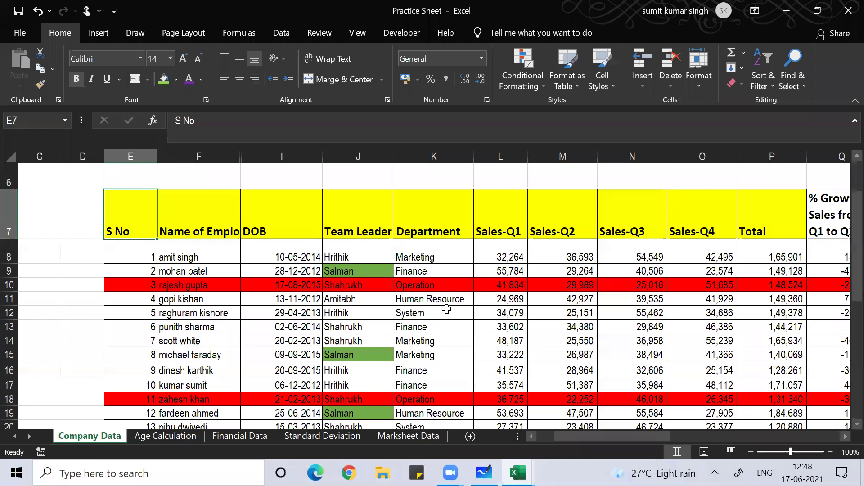
key("Right")
key("Right")
key("Right")
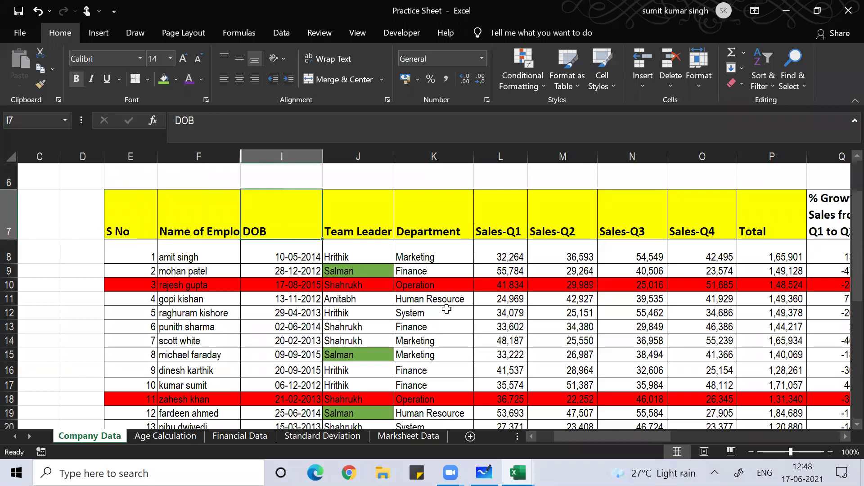
key("Down")
key("Down")
key("Down")
key("Down")
key("Down")
key("Down")
key("Down")
key("Down")
key("Down")
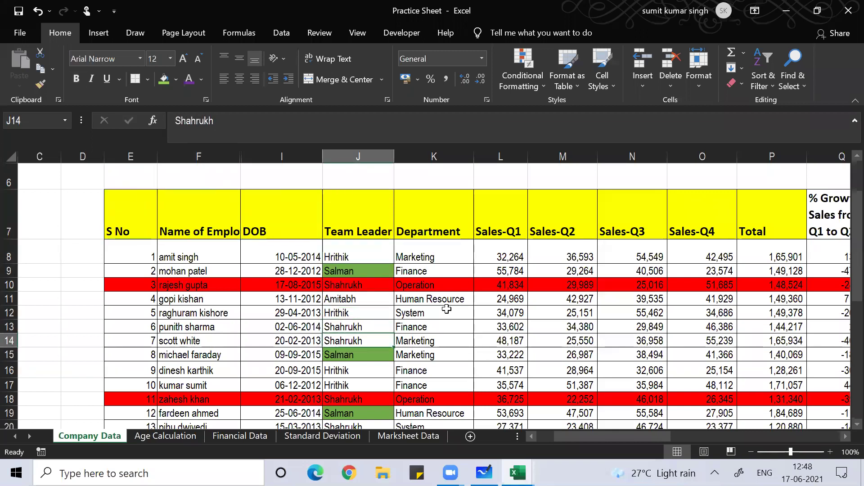
Step: Replace the S No formulas from E8 to the last table row with their values using Paste Special Values
left_click(135, 343)
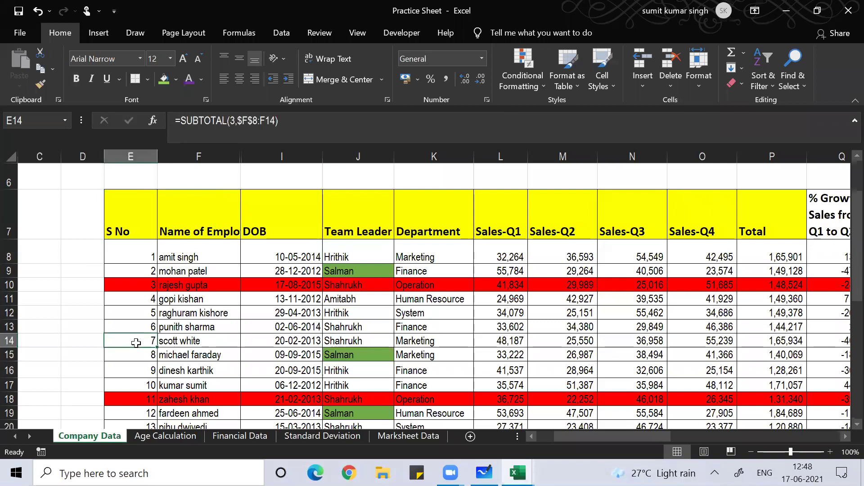
left_click(128, 257)
key("ctrl+shift+Down")
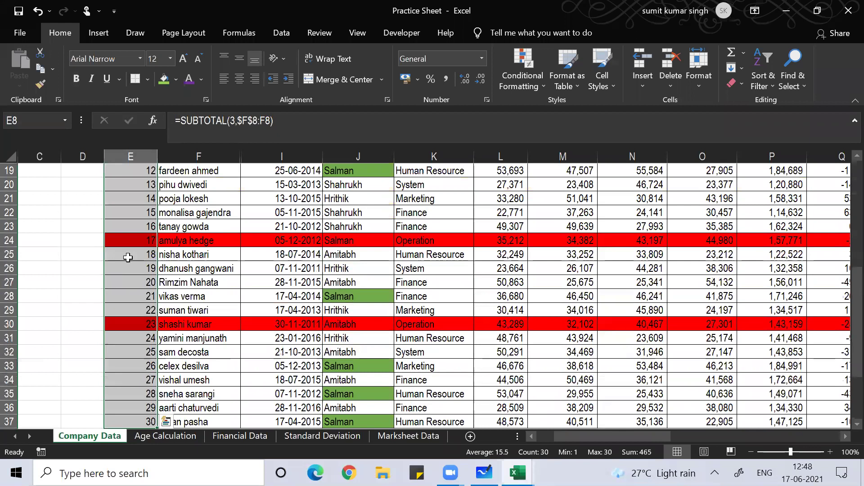
key("ctrl+c")
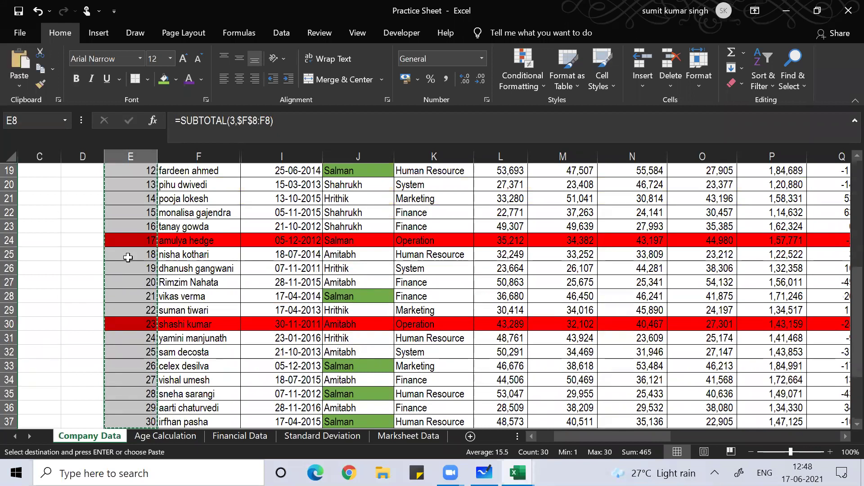
scroll(128, 257, "up", 5)
key("ctrl+alt+v")
key("v")
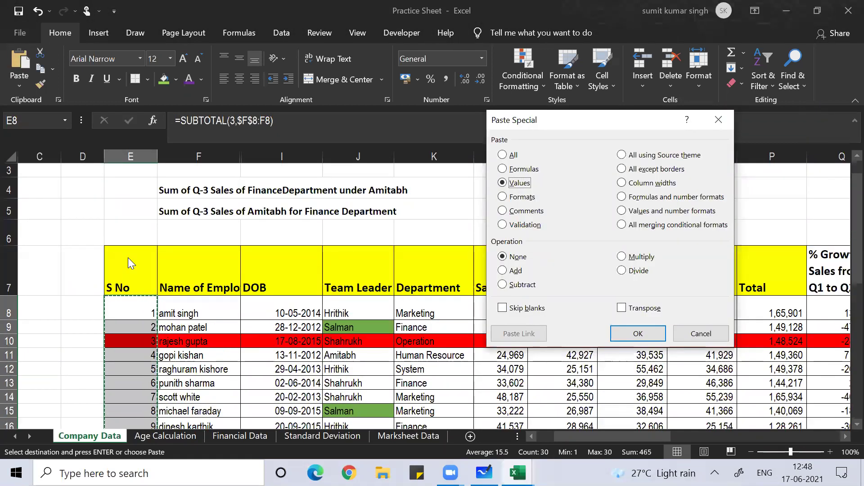
key("Return")
key("Escape")
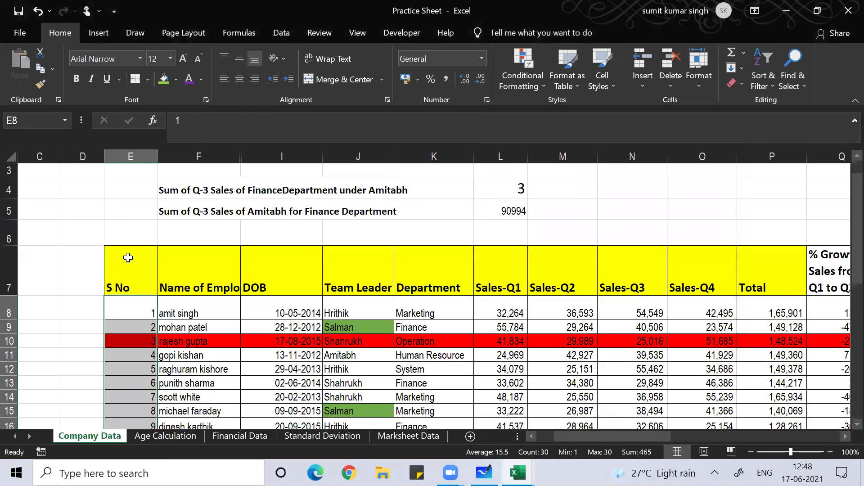
Step: Copy the whole Company Data table from the S No column through Total, including the header row
left_click(124, 264)
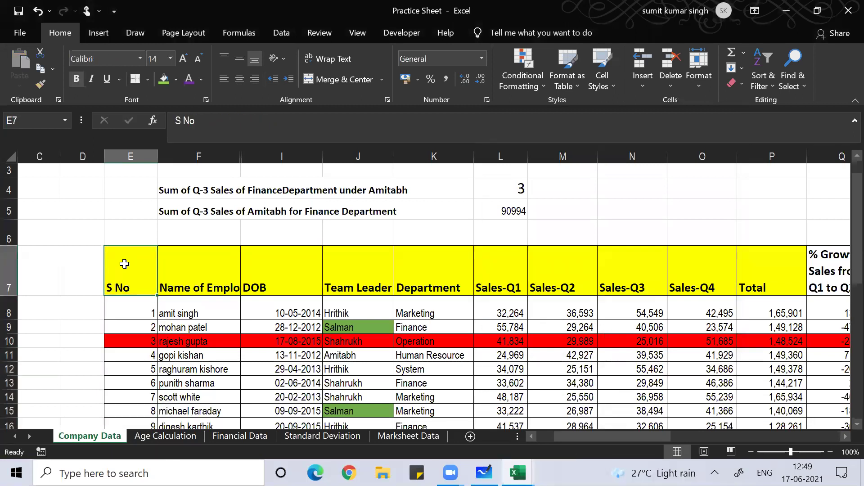
key("shift+Right")
key("shift+Right")
key("shift+Right")
key("shift+Right")
key("shift+Right")
key("shift+Right")
key("shift+Right")
key("shift+Right")
key("shift+Right")
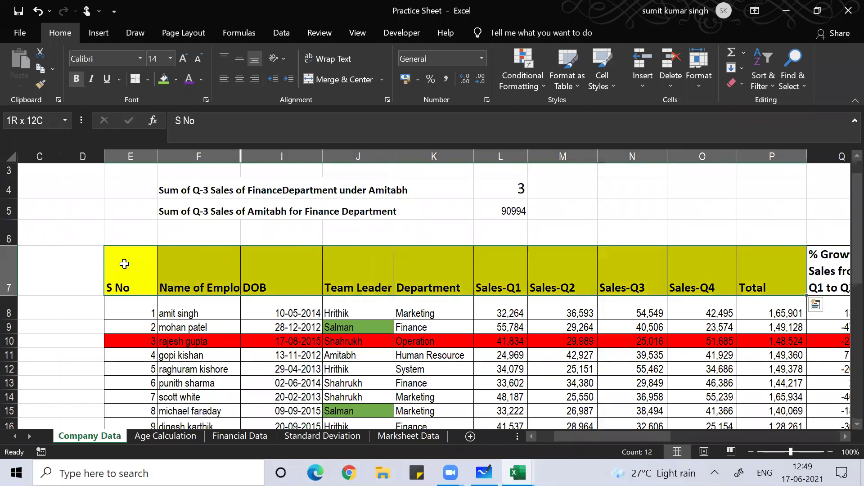
key("ctrl+shift+Down")
key("ctrl+c")
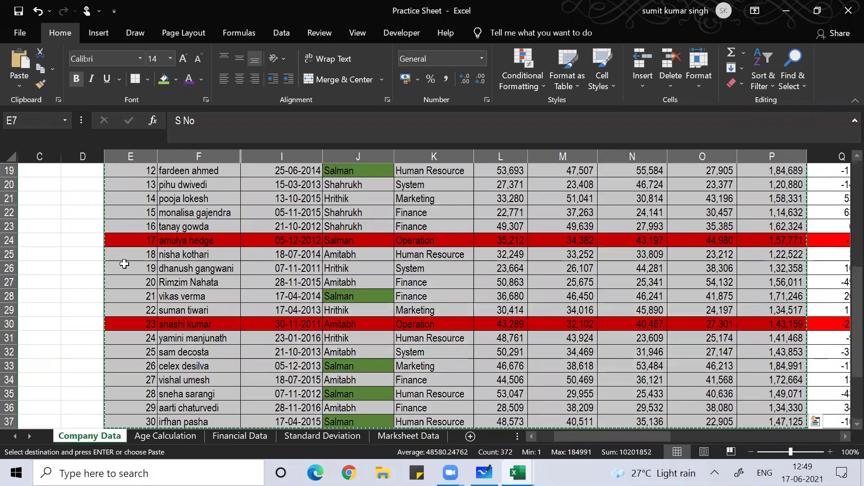
Step: Create a new workbook and paste the copied table at A1 of Sheet1 using Paste Special
key("ctrl+n")
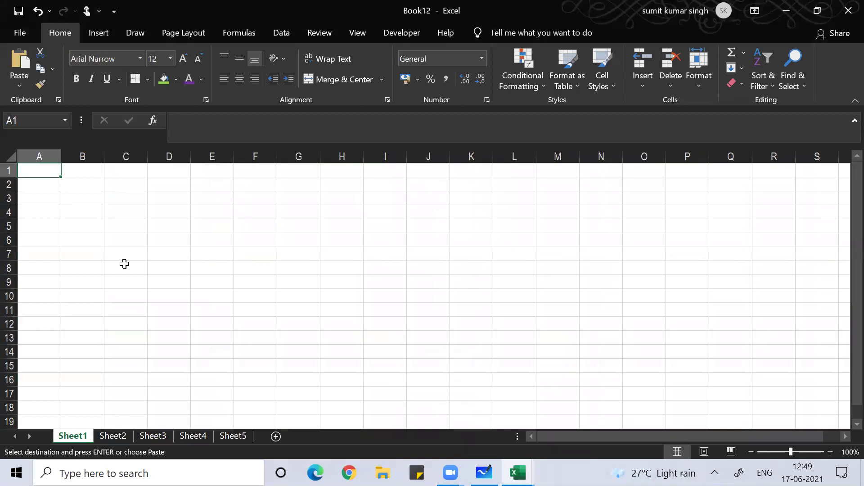
key("ctrl+alt+v")
key("Return")
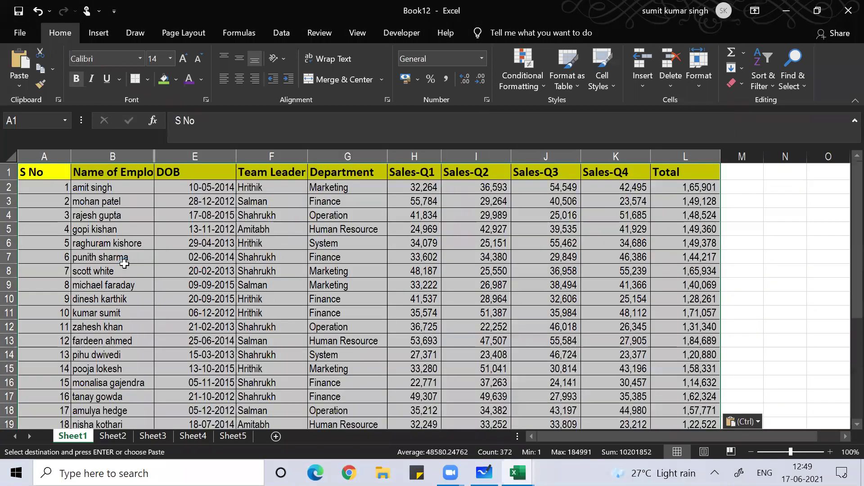
Step: Subtotal the pasted table by Sum at each change in Team Leader for Sales-Q1, Sales-Q2, Sales-Q3 and Sales-Q4, excluding Total
key("alt+d")
key("b")
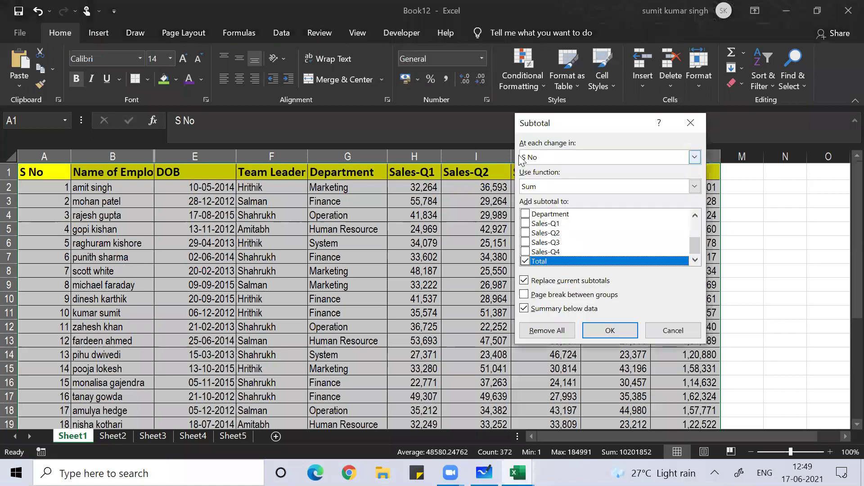
left_click(578, 155)
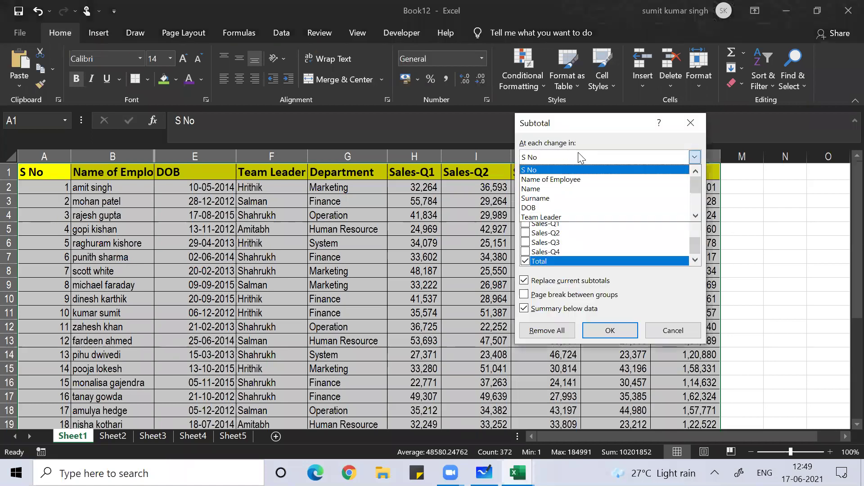
left_click(587, 216)
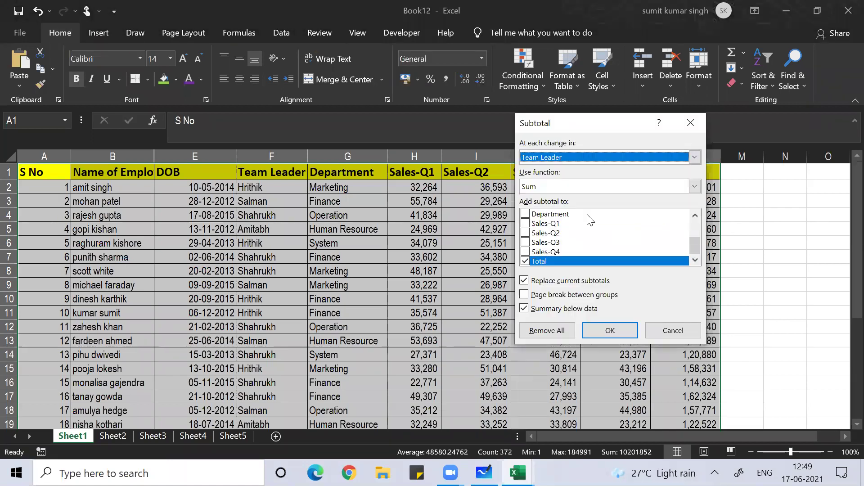
left_click(525, 224)
left_click(525, 233)
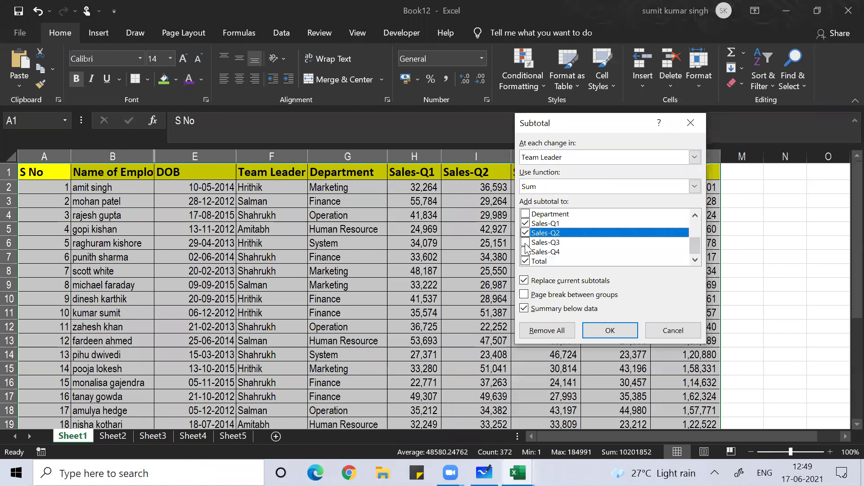
left_click(525, 242)
left_click(526, 251)
left_click(525, 261)
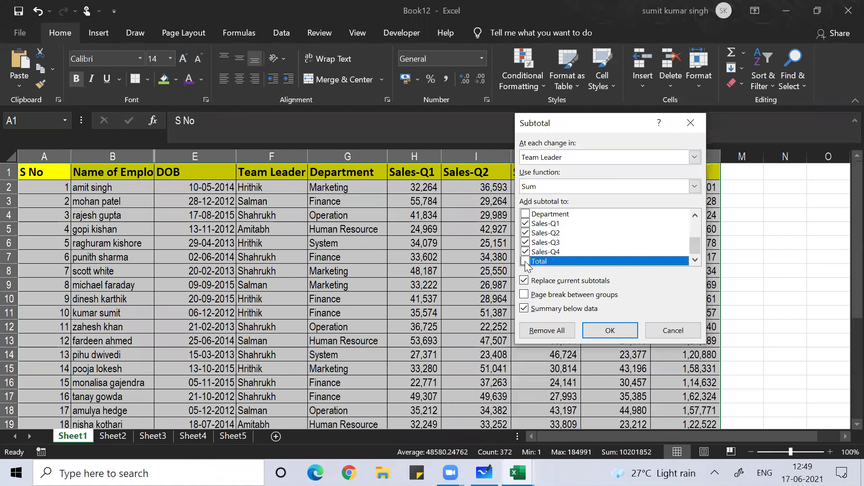
left_click(607, 333)
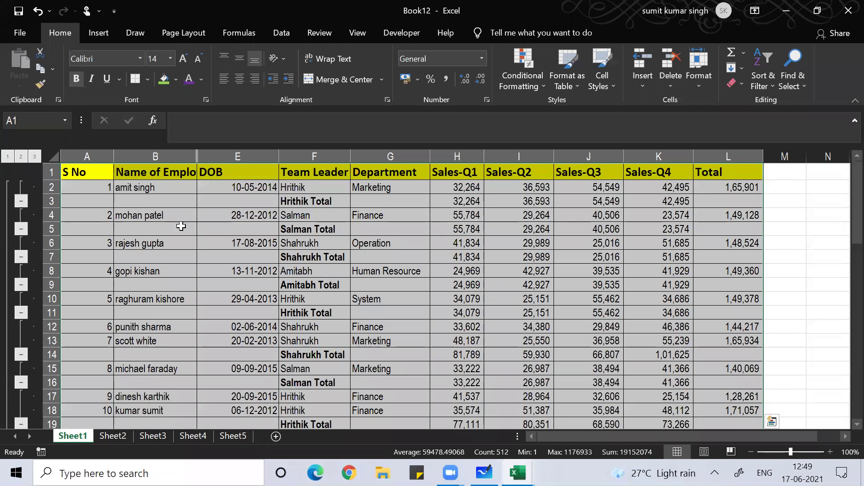
Step: Return to the Practice Sheet workbook and select the first S No cell, E8, on Company Data
key("alt+Tab")
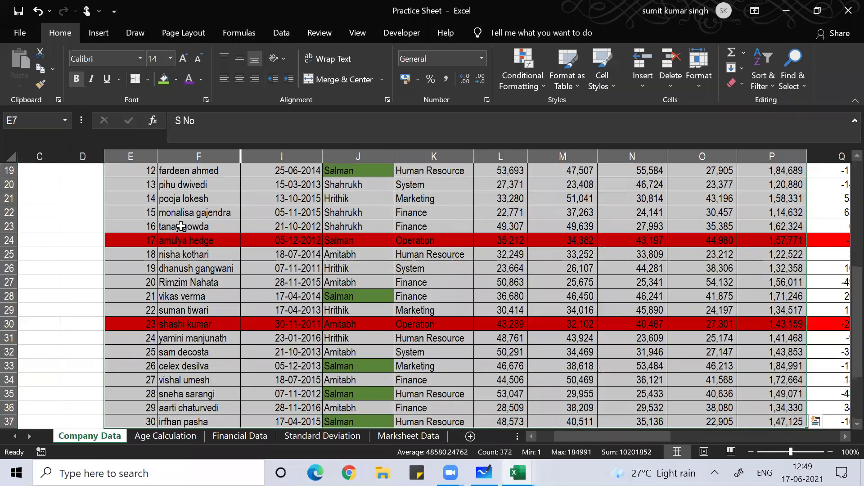
left_click(115, 216)
key("Up")
key("Up")
key("Up")
key("Up")
key("Up")
key("Up")
key("Up")
key("Up")
key("Up")
key("Up")
key("Up")
key("Up")
key("Up")
key("Up")
key("Up")
key("Up")
key("Up")
key("Up")
key("Up")
key("Up")
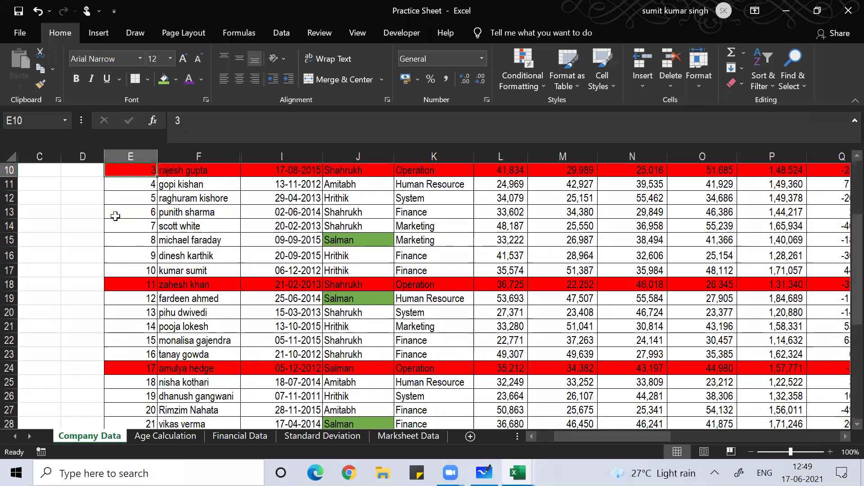
key("Down")
key("Down")
key("Down")
key("Down")
key("Down")
key("Down")
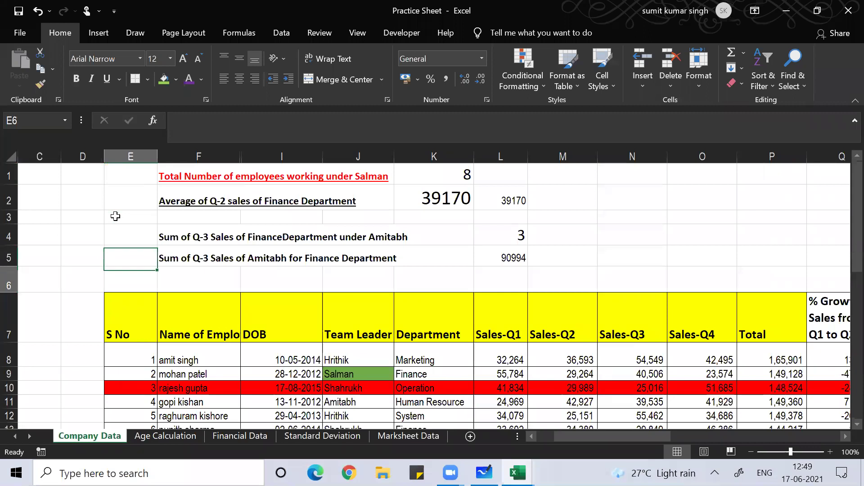
key("Down")
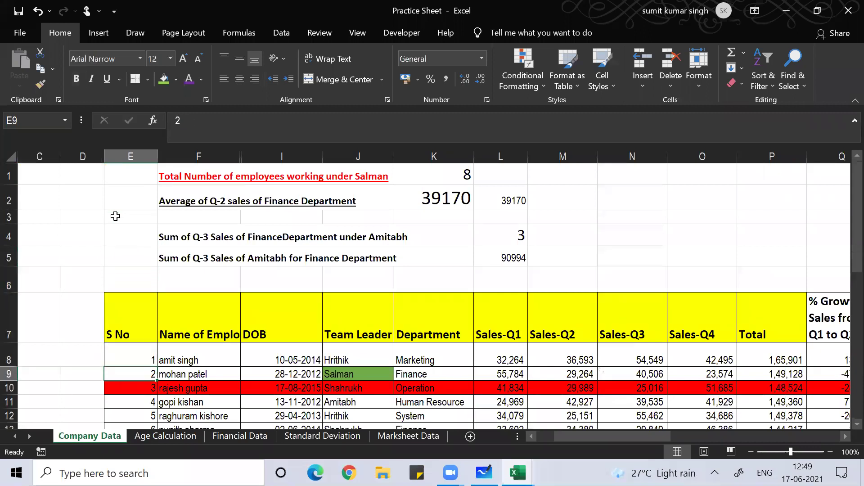
key("Down")
key("Down")
key("Down")
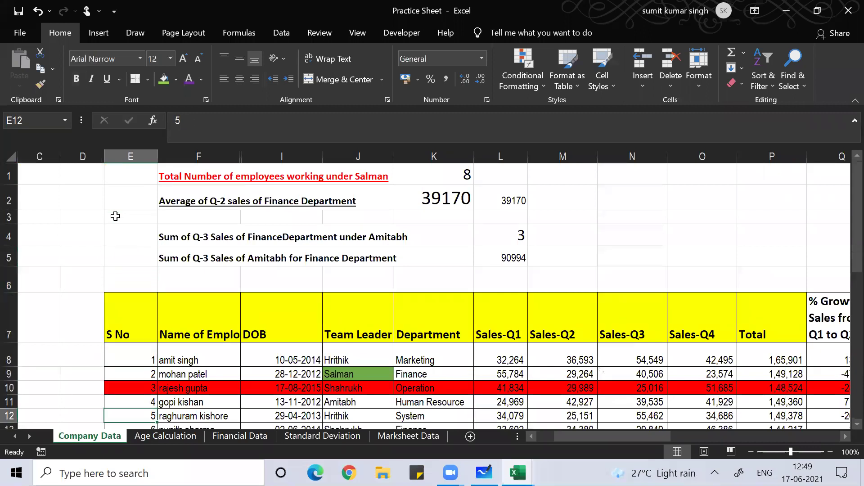
key("Up")
key("Up")
key("Up")
key("Up")
Step: Enter the running-count formula =subtotal(3,$F$8:F8) in S No cell E8, with the start of the name range locked
type("=s")
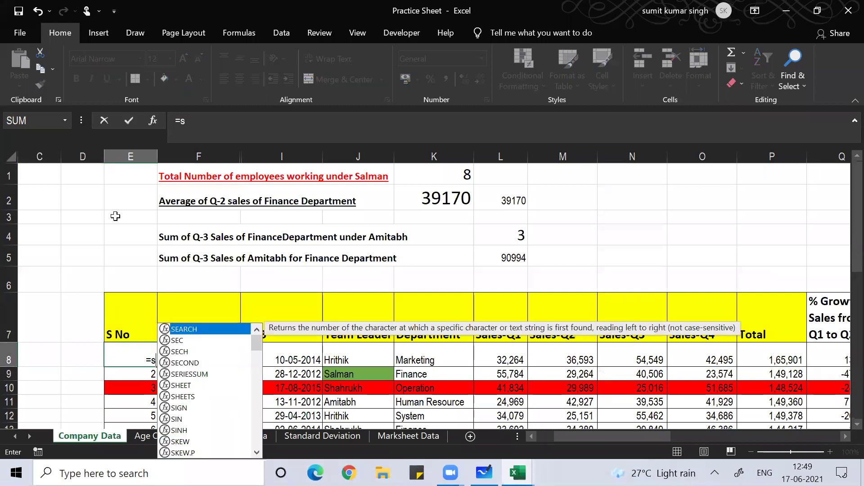
type("ubtotal(")
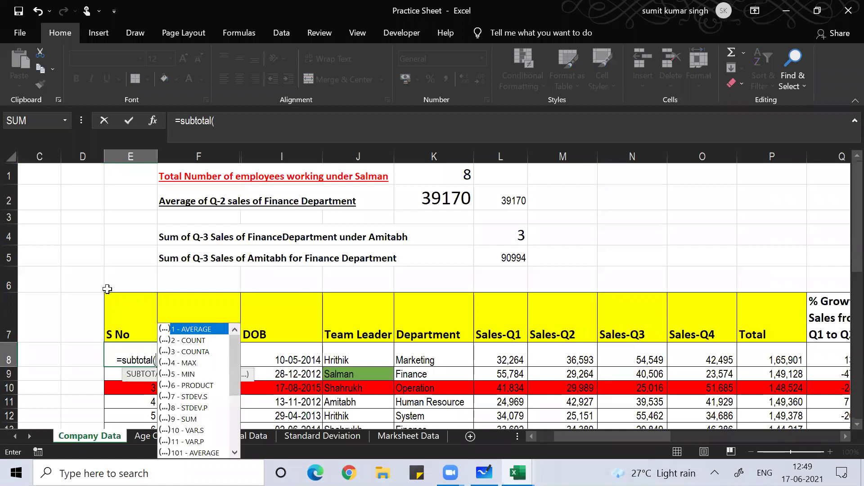
double_click(188, 353)
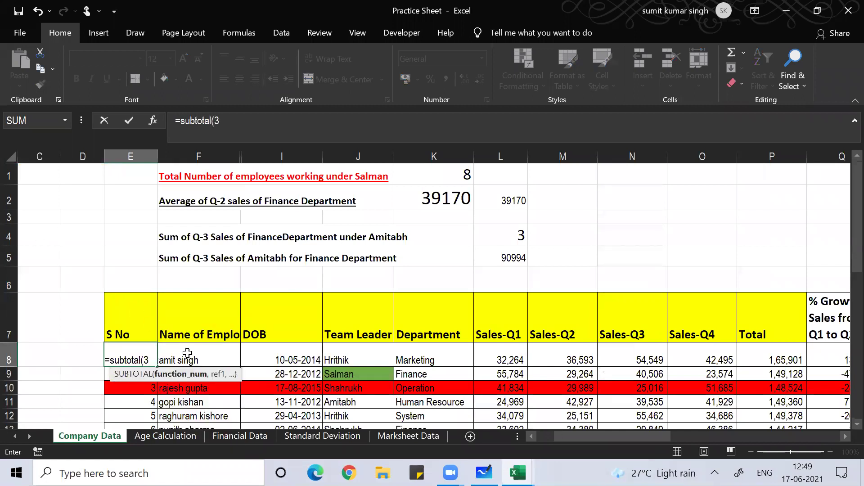
type(",")
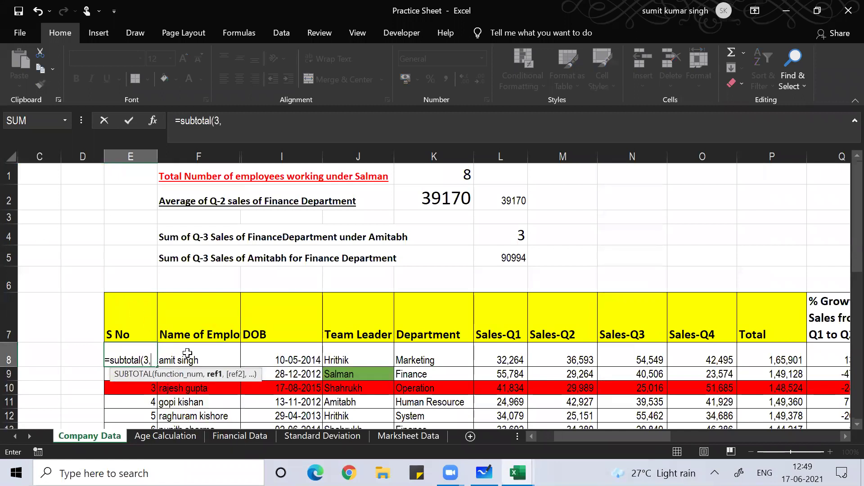
left_click(212, 349)
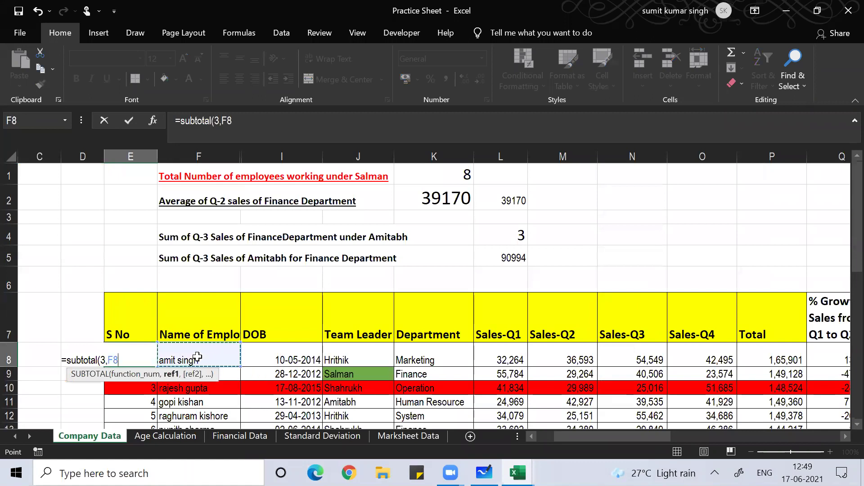
key("F8")
left_click(117, 358)
left_click(118, 357)
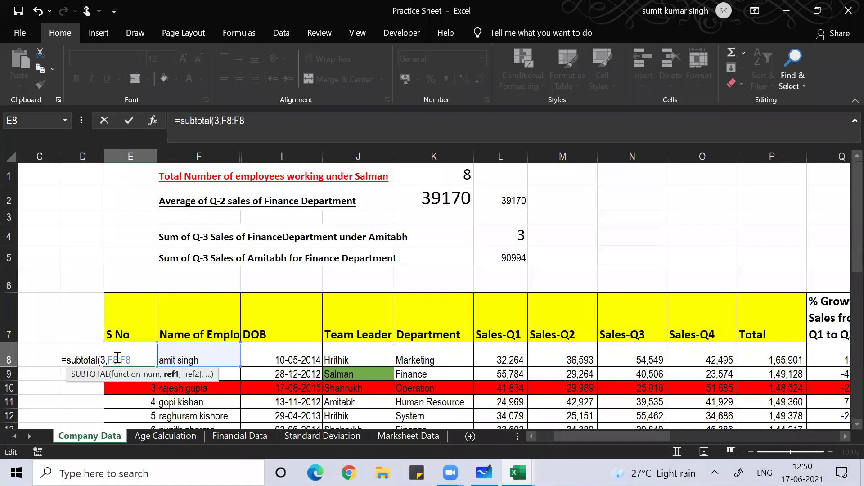
key("F4")
left_click(145, 363)
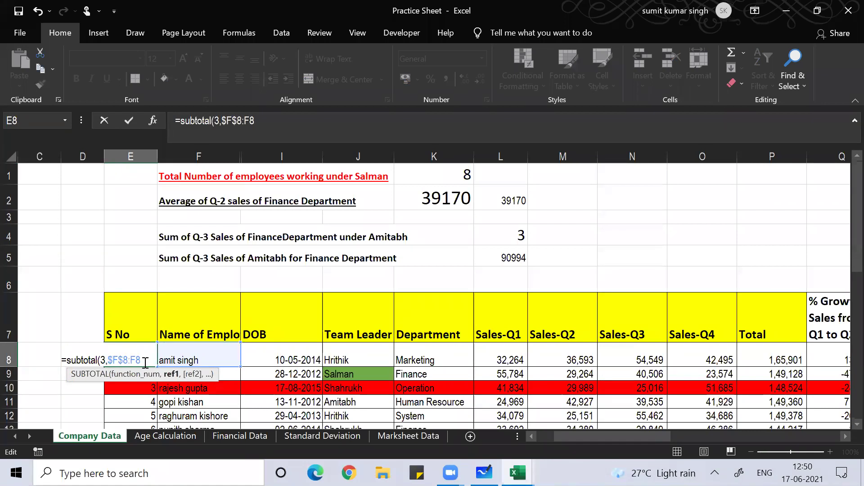
type(")")
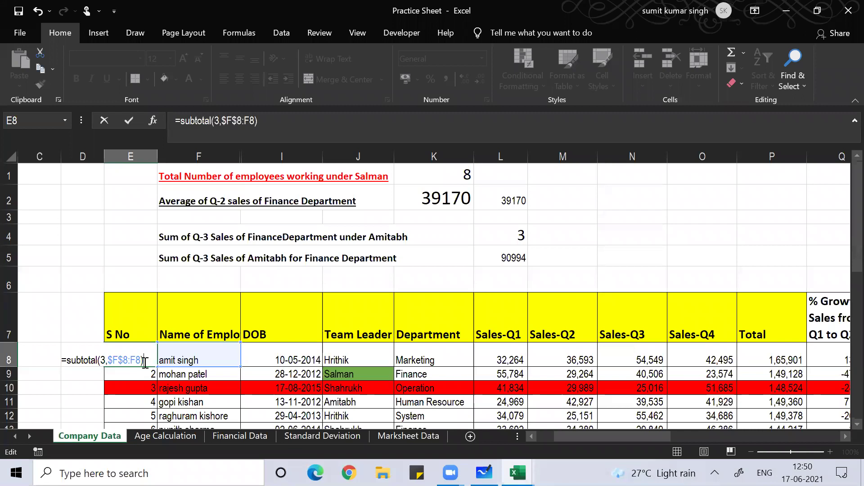
Step: Erase the whole SUBTOTAL formula from S No cell E8 and leave the cell blank
key("BackSpace")
key("BackSpace")
key("BackSpace")
key("BackSpace")
key("BackSpace")
key("BackSpace")
key("BackSpace")
key("BackSpace")
key("BackSpace")
key("BackSpace")
key("BackSpace")
key("BackSpace")
key("BackSpace")
key("BackSpace")
key("BackSpace")
key("BackSpace")
key("BackSpace")
key("BackSpace")
key("BackSpace")
key("BackSpace")
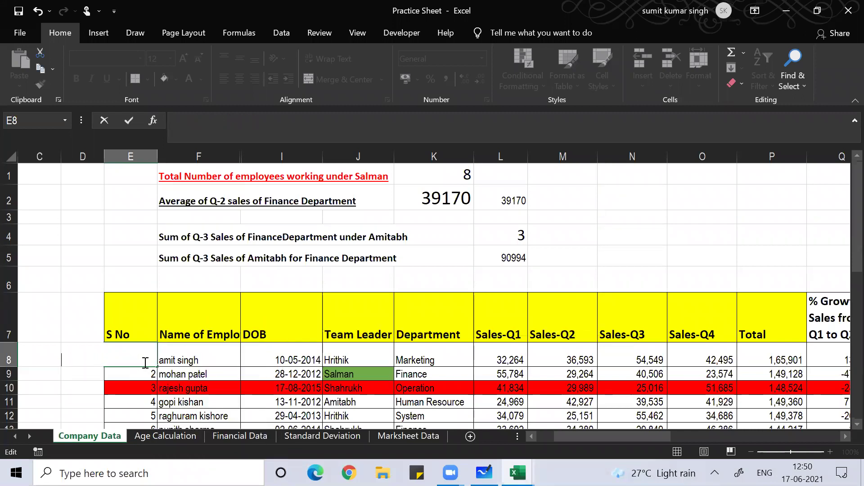
key("Return")
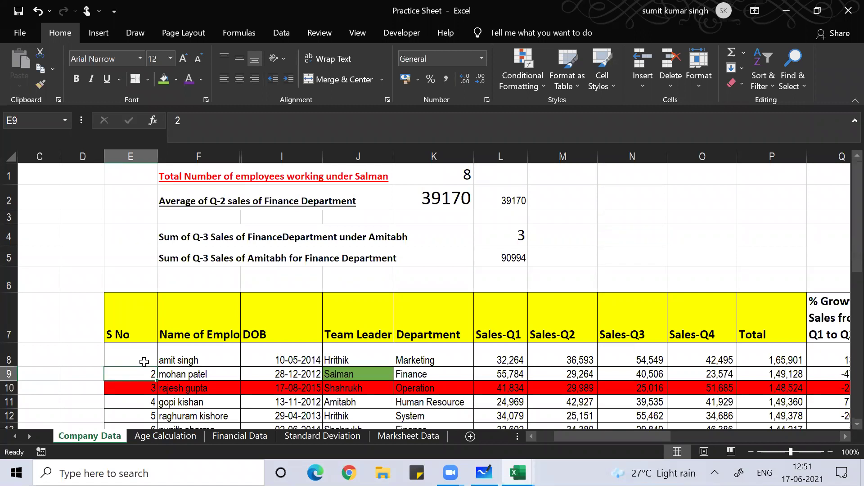
Step: Switch to the Book12 workbook and collapse the subtotal outline to level 2, showing only the total rows
key("alt+Tab")
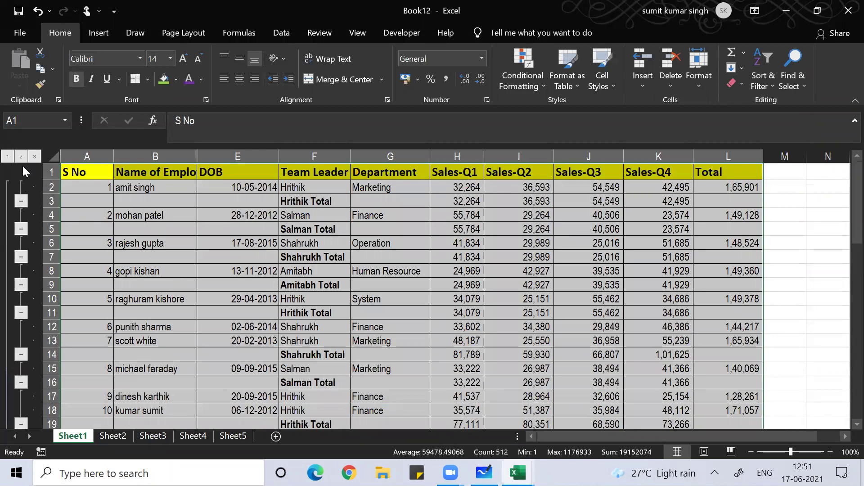
left_click(293, 239)
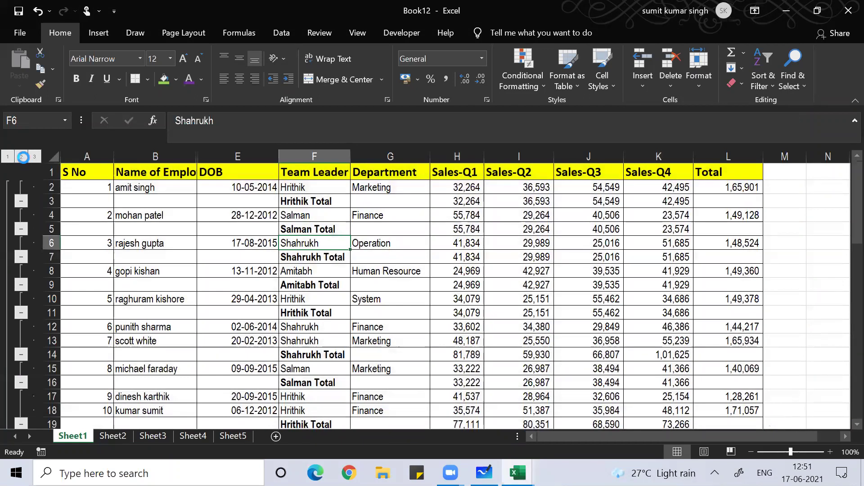
left_click(23, 157)
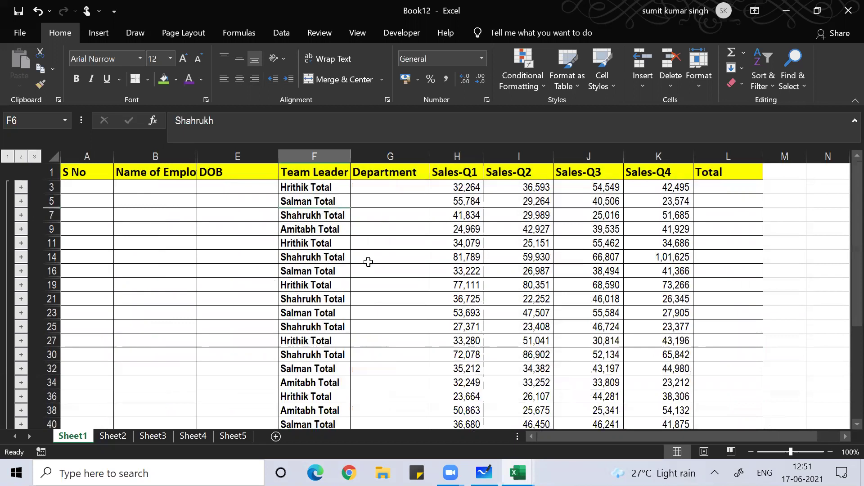
Step: Examine the Team Leader total rows in the collapsed outline for leaders that are subtotalled more than once
left_click(303, 243)
key("Up")
key("Up")
key("Up")
key("Up")
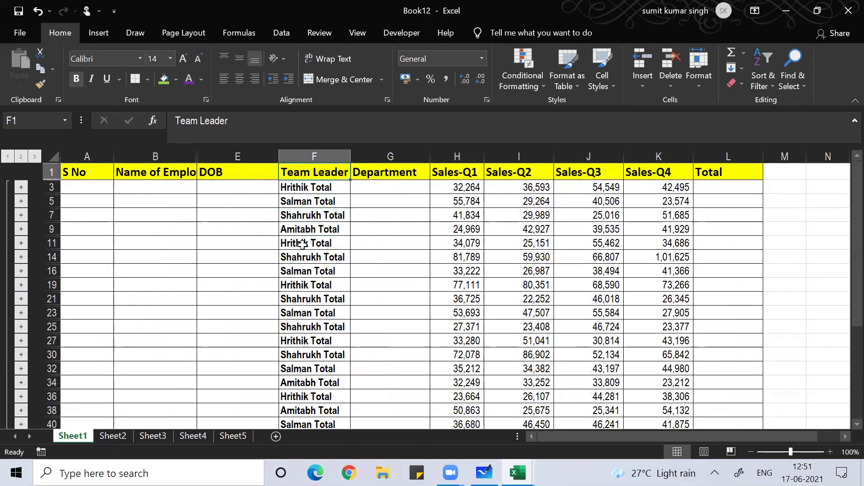
key("Down")
key("Down")
key("Up")
key("Down")
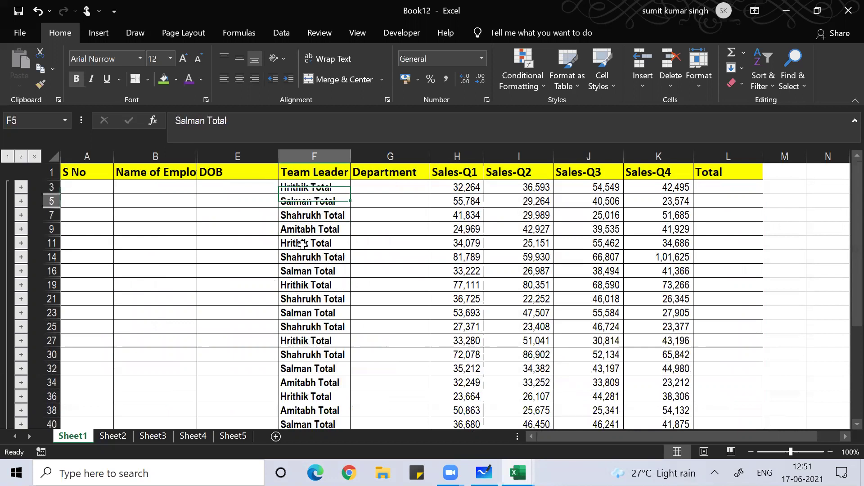
key("Down")
key("Down")
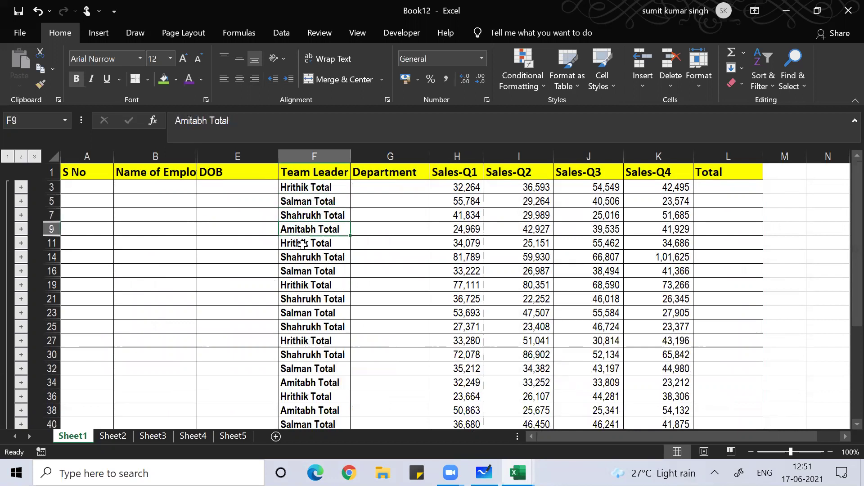
key("Down")
key("Down")
key("Down")
key("Down")
key("Down")
key("Down")
key("Up")
key("Up")
key("Up")
key("Up")
key("Up")
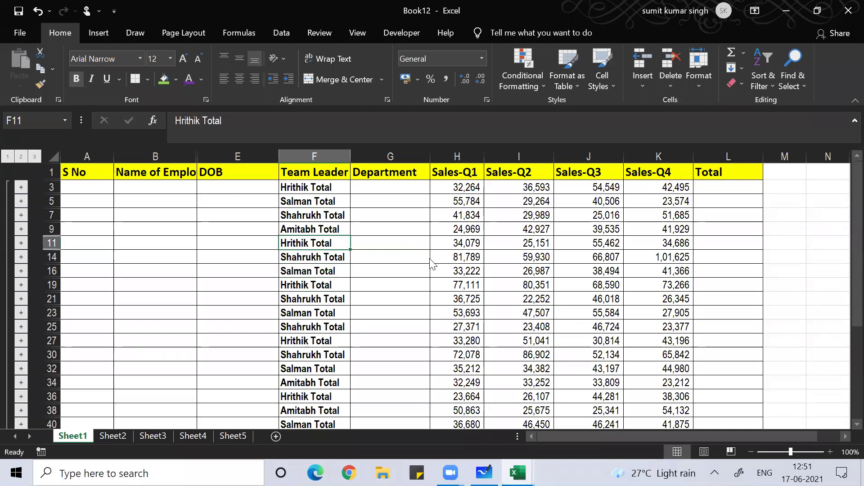
Step: Remove all subtotals from the table on Sheet1
key("alt+d")
key("b")
left_click(546, 331)
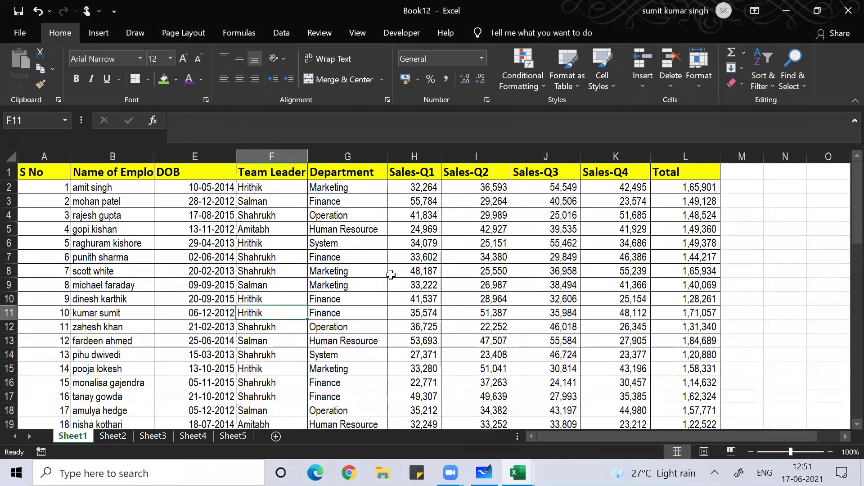
Step: Examine the order of the names down the Team Leader column of the table
left_click(391, 275)
key("Left")
key("Left")
key("Left")
key("Left")
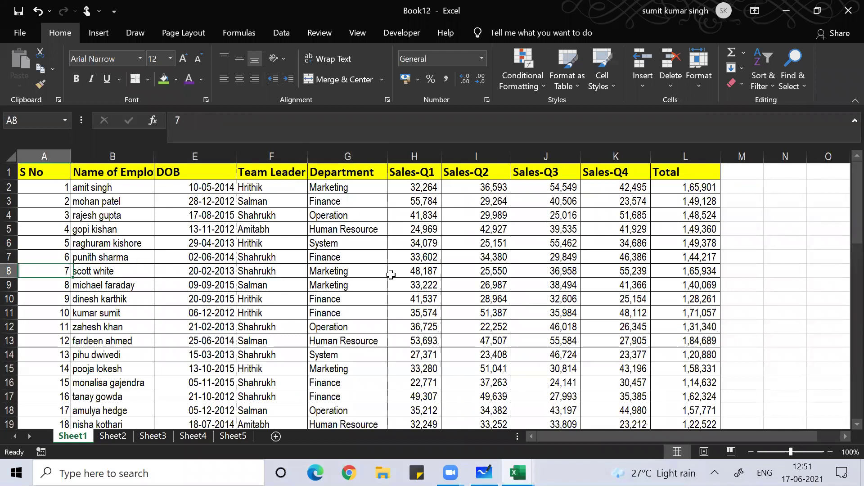
key("Right")
key("Right")
key("Right")
key("Down")
key("Down")
key("Down")
key("Down")
key("Down")
key("Down")
key("Down")
key("Down")
key("Down")
key("Down")
key("Down")
key("Down")
key("Down")
key("Down")
key("Down")
key("Down")
key("Down")
key("Down")
key("Down")
key("Down")
key("Down")
key("Down")
Step: Sort the whole table by Team Leader on cell values from A to Z, treating the first row as headers
key("ctrl+Up")
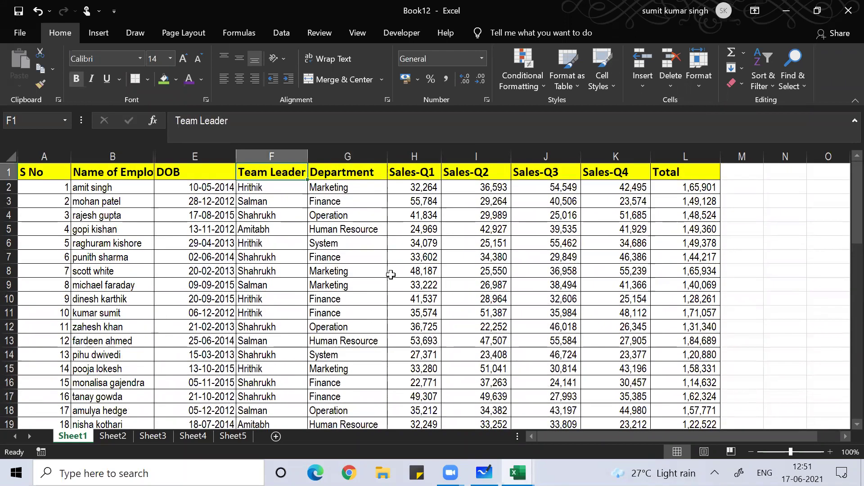
key("alt+d")
key("s")
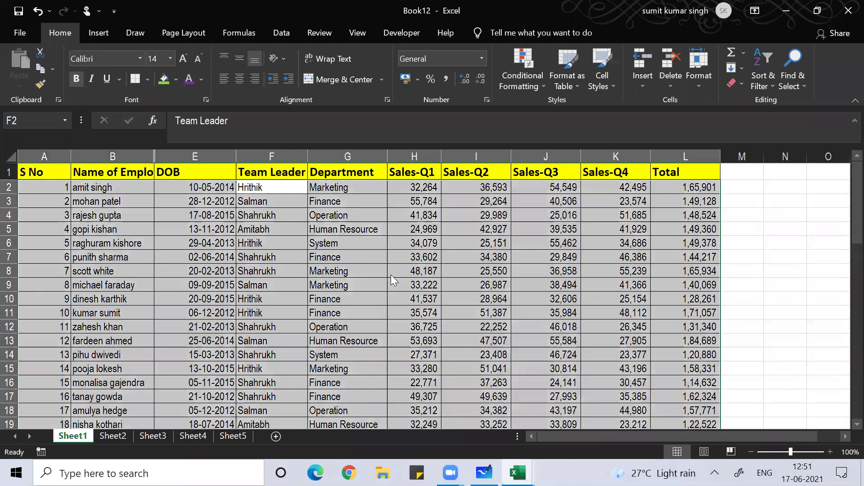
left_click(534, 212)
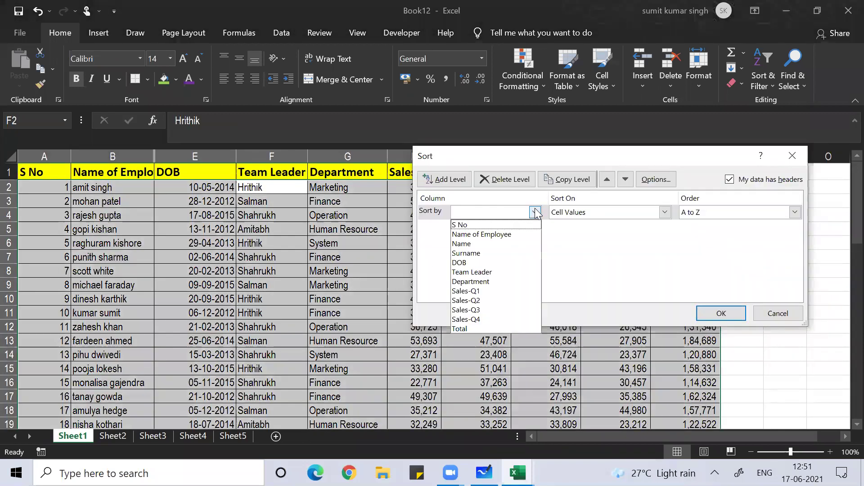
left_click(516, 271)
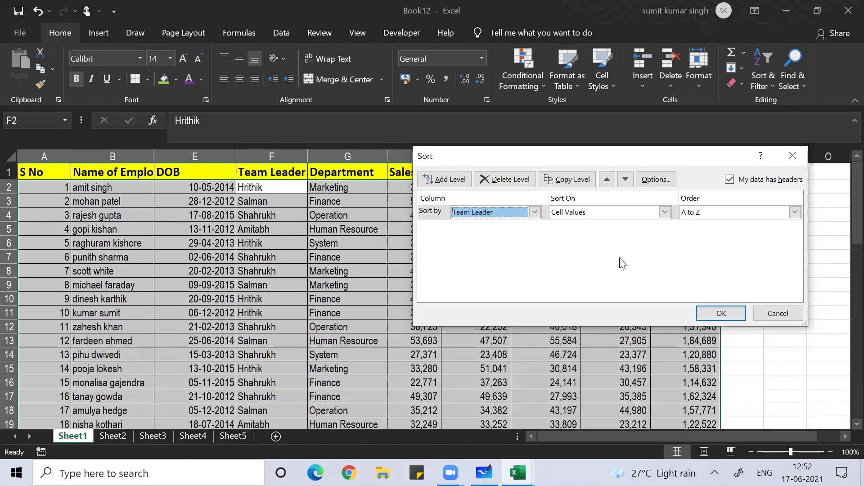
left_click(704, 311)
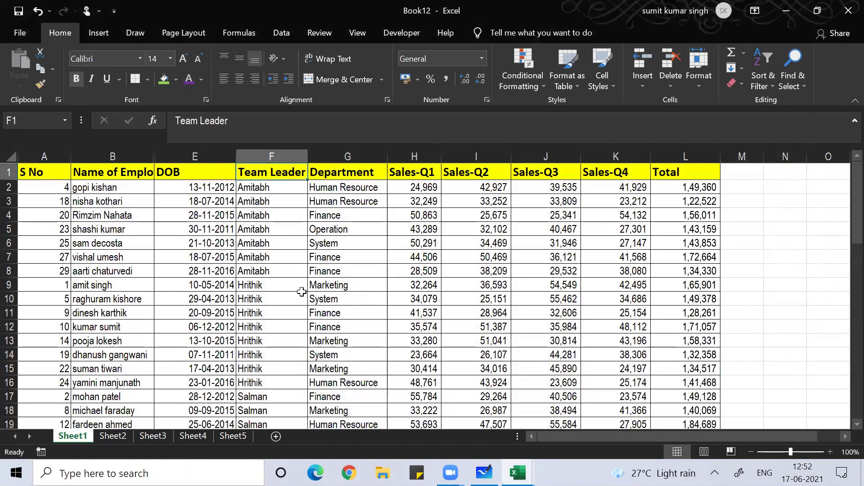
Step: Subtotal the sorted table by Sum at each change in Team Leader for Sales-Q1 through Sales-Q4, with summaries below the data
left_click(302, 297)
key("alt+a")
key("b")
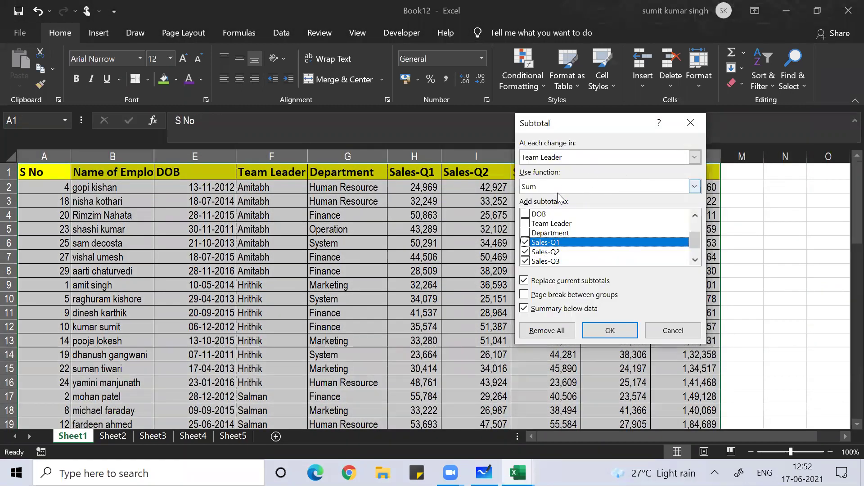
left_click(612, 333)
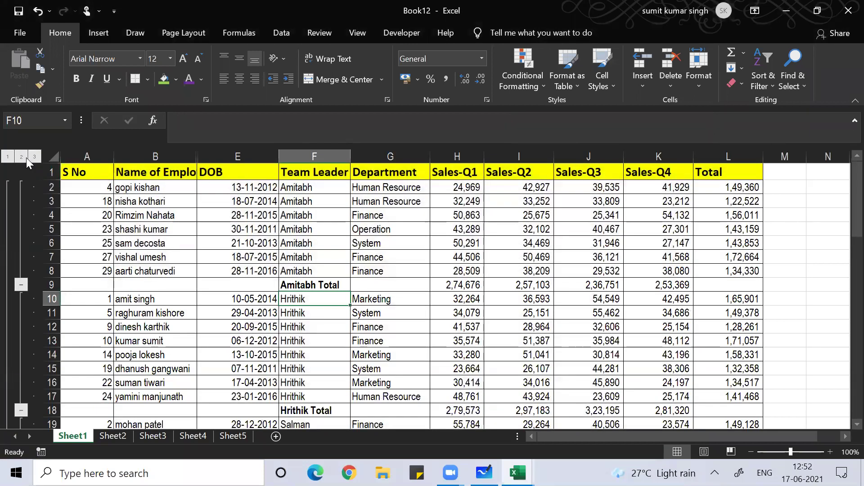
Step: Collapse the outline first to the team leader totals and further to the grand total alone
left_click(26, 157)
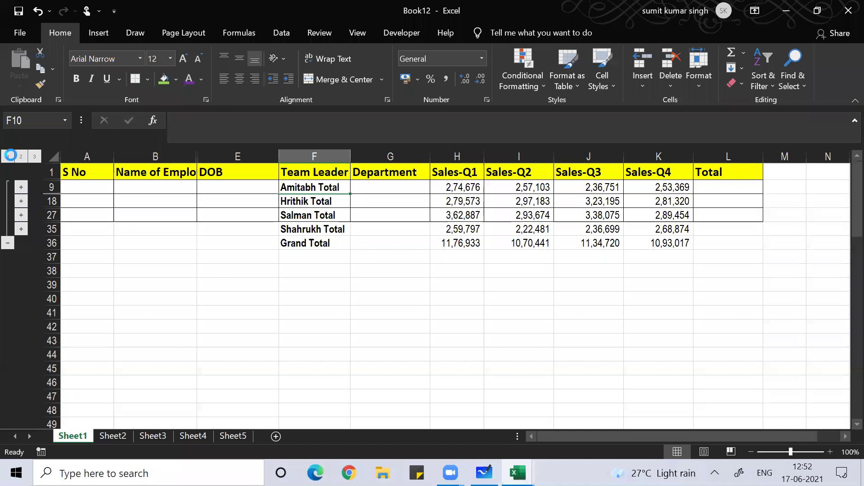
left_click(7, 156)
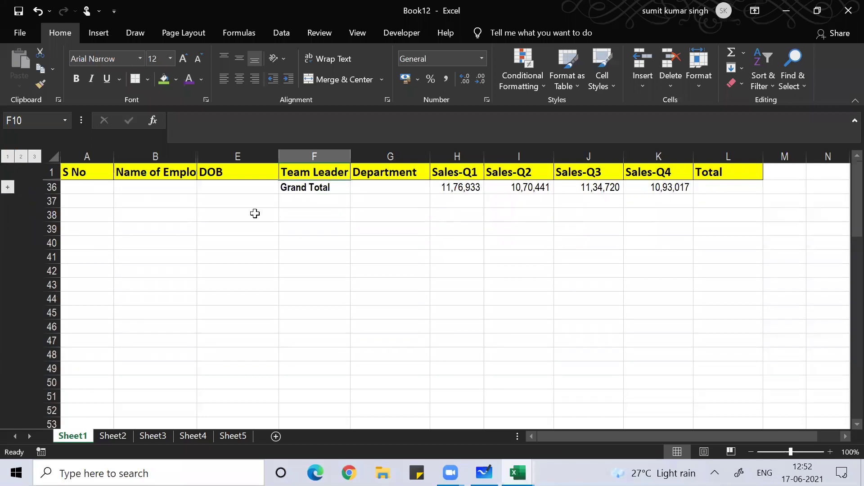
left_click(286, 213)
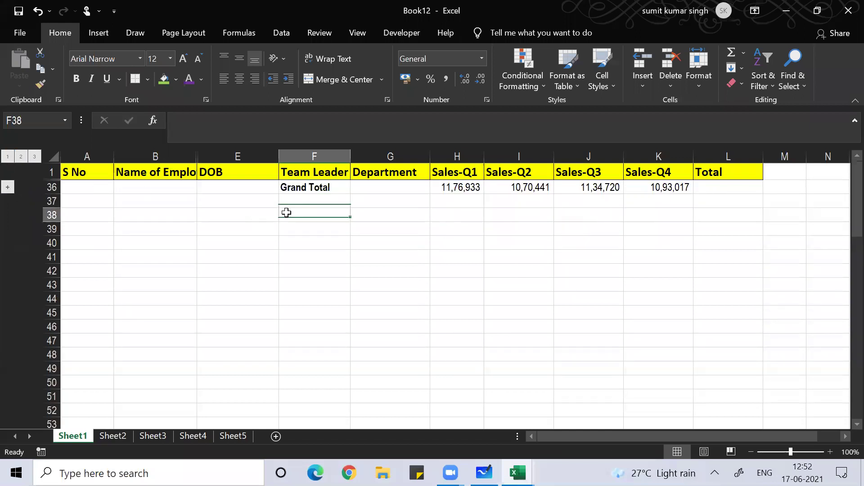
left_click(399, 227)
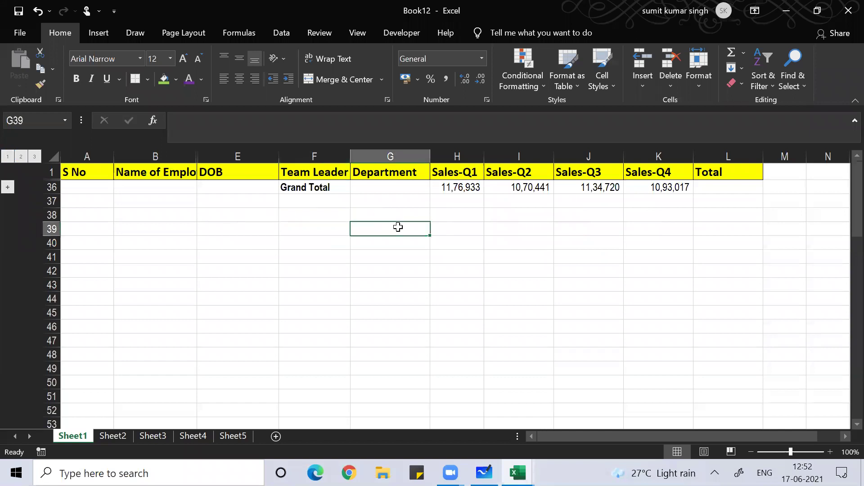
Step: Examine the SUBTOTAL formulas in the Grand Total row across the quarterly sales columns
left_click(307, 189)
key("Right")
key("Right")
key("Right")
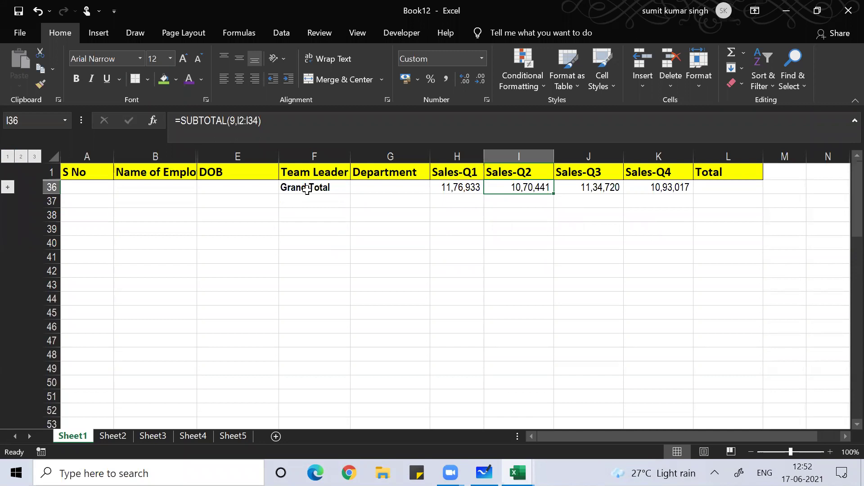
key("Right")
key("Right")
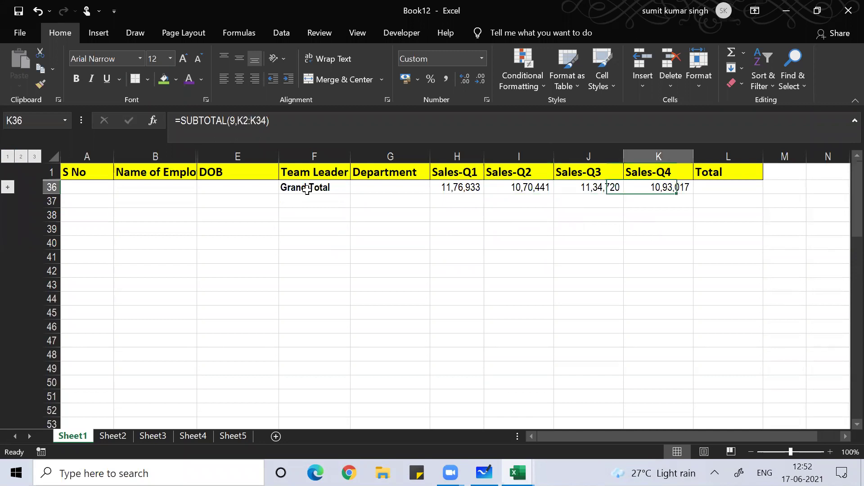
key("Left")
key("Left")
key("Left")
key("Left")
key("Left")
key("Right")
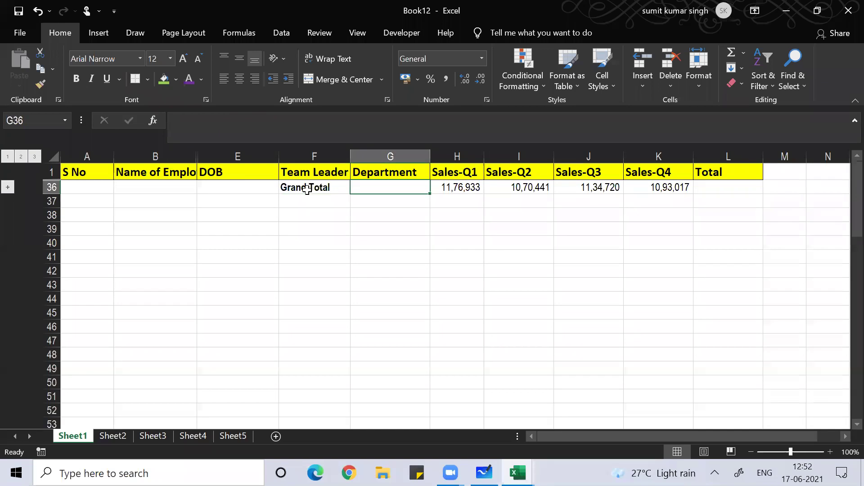
Step: Expand the outline to level 2 with the team leader totals and select the Team Leader header, F1
left_click(21, 156)
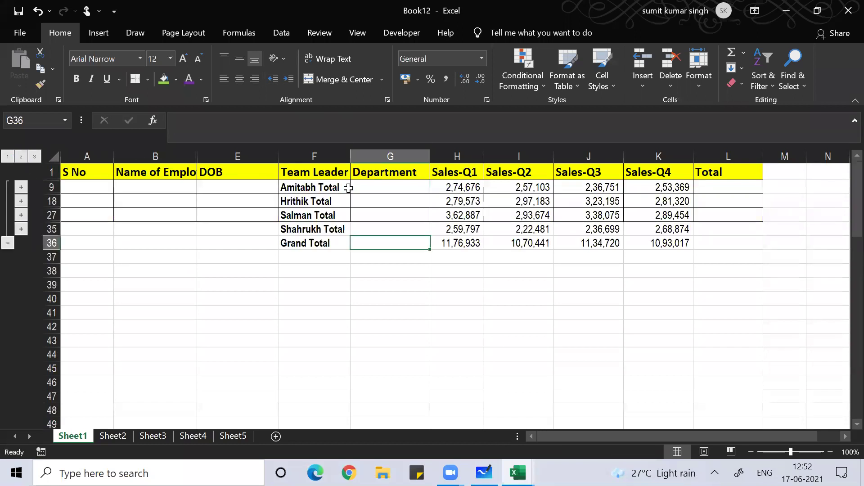
left_click(307, 170)
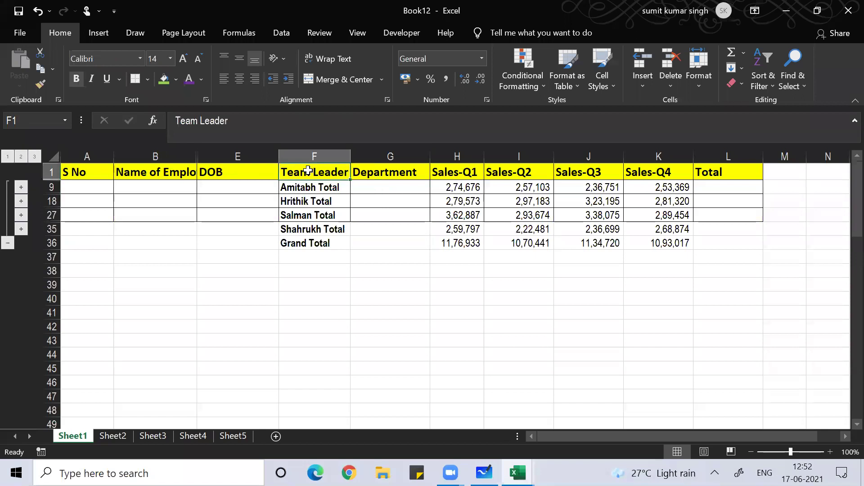
Step: Examine the team leader total labels in column F and the second leader's totals across the quarterly sales columns
key("Down")
key("Down")
key("Down")
key("Down")
key("Down")
key("Down")
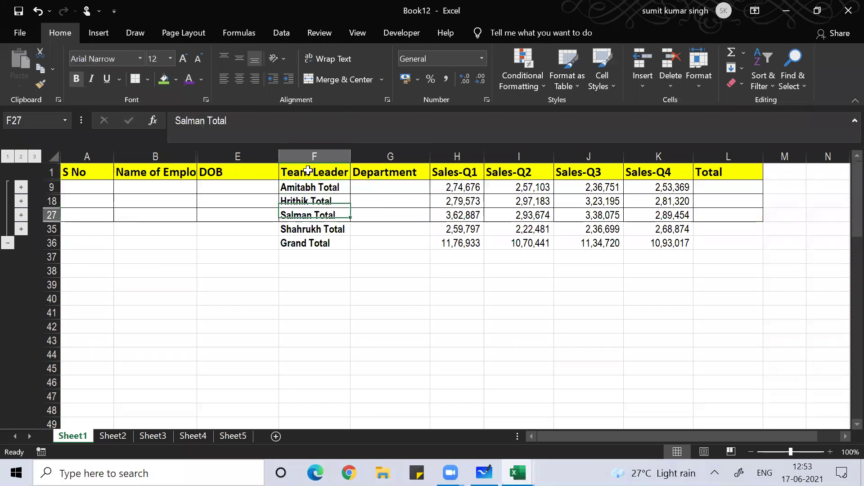
key("Up")
key("Up")
key("Up")
key("Up")
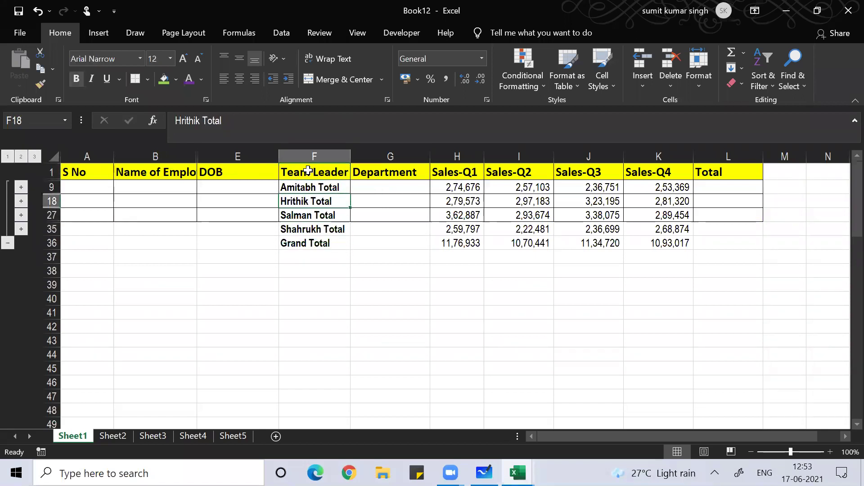
key("Right")
key("Right")
key("Right")
key("Right")
key("Right")
key("Right")
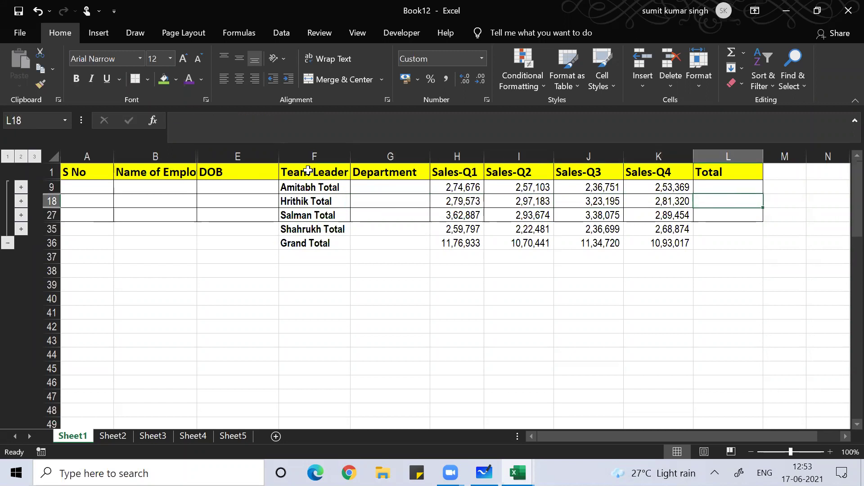
key("Left")
key("Left")
key("Left")
key("Left")
key("Left")
key("Left")
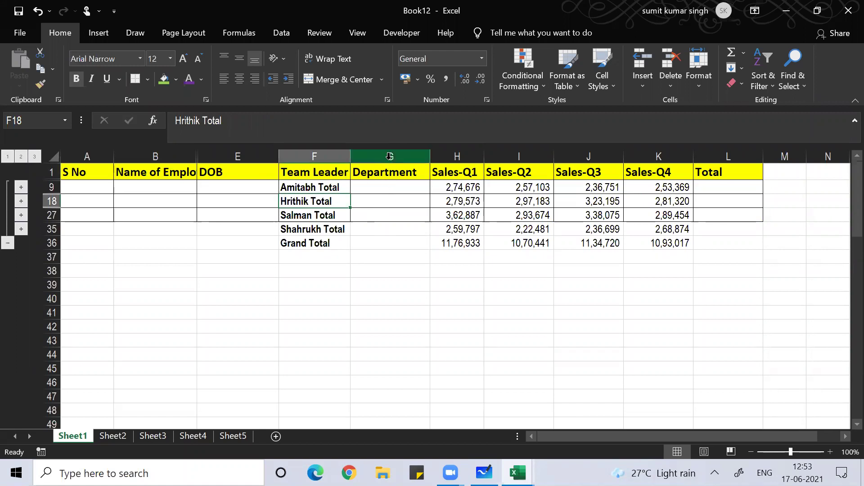
Step: Hide the Department column, G, so the quarterly sales sit beside the Team Leader column
left_click(389, 156)
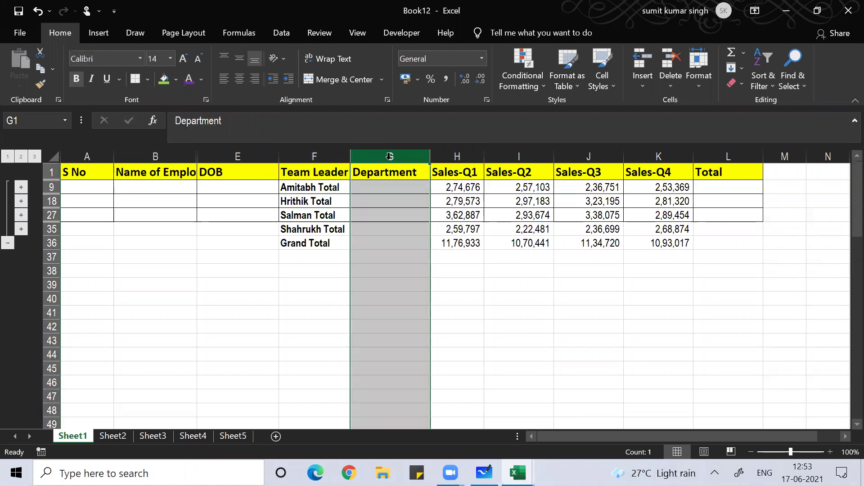
key("ctrl+0")
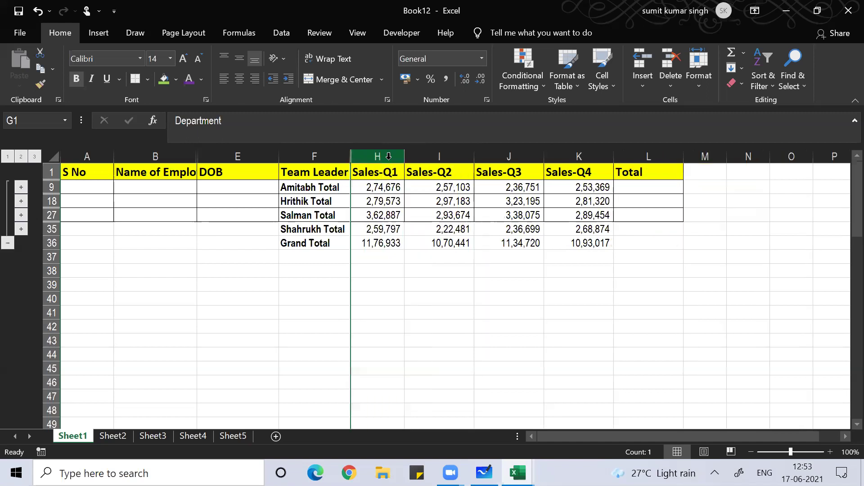
key("Left")
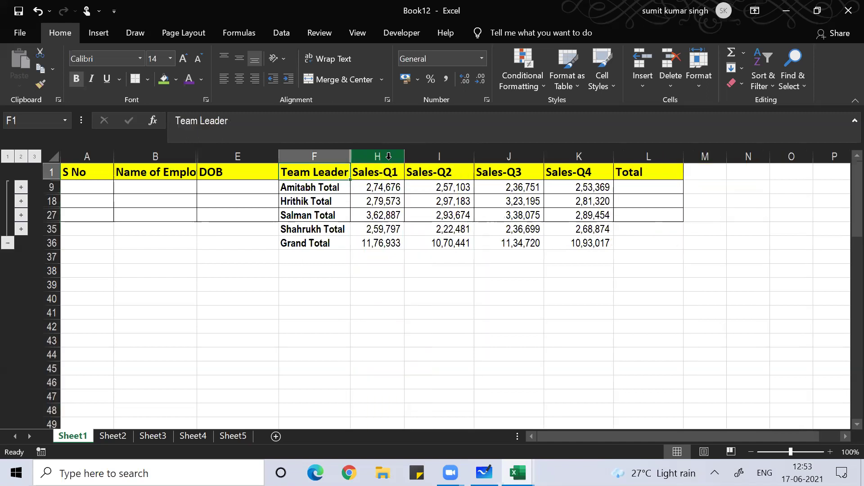
Step: Apply All Borders to the summary range F1:K36, from the Team Leader header through the Sales-Q4 grand total
key("shift+Down")
key("shift+Down")
key("shift+Down")
key("shift+Down")
key("shift+Down")
key("shift+Right")
key("shift+Right")
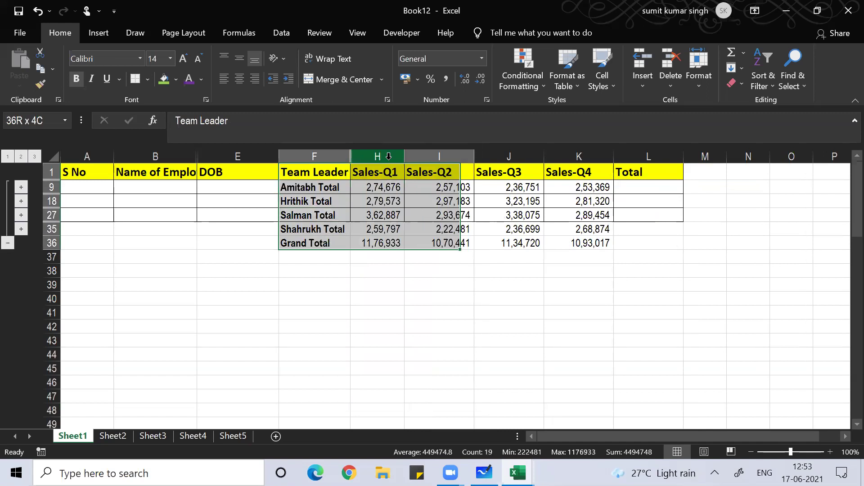
key("shift+Right")
key("shift+Right")
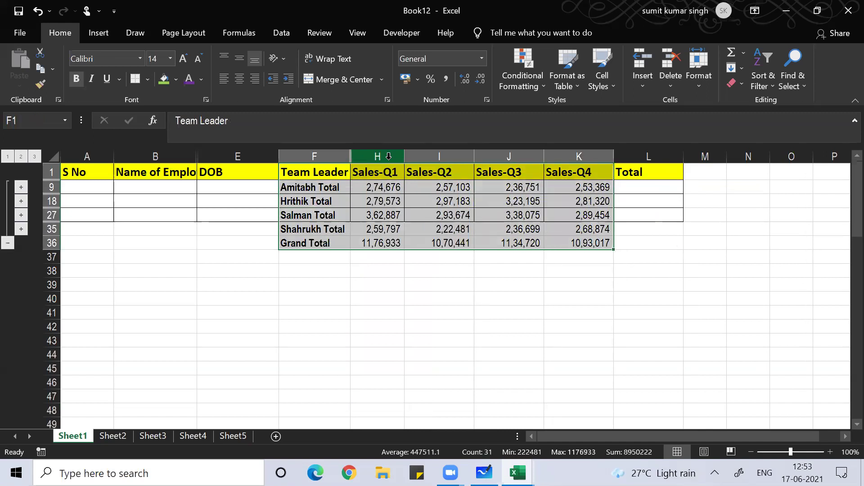
key("alt")
key("h")
key("b")
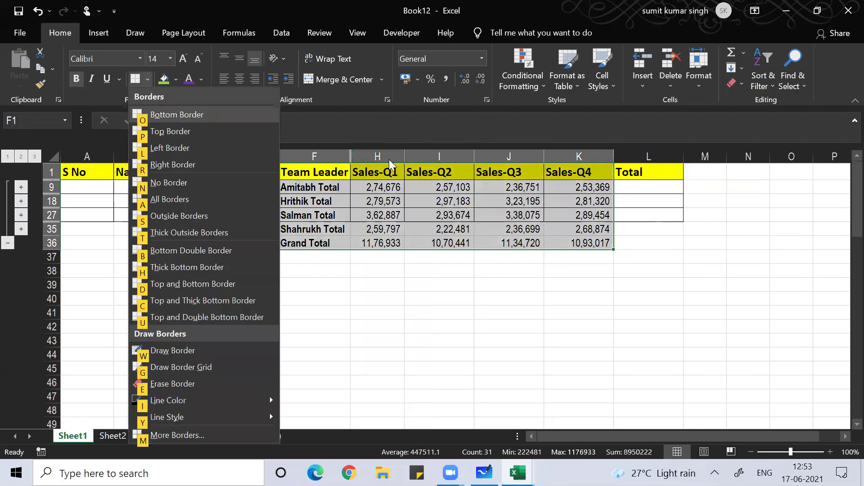
key("a")
Step: Add Thick Outside Borders around the selected summary range F1:K36
key("alt")
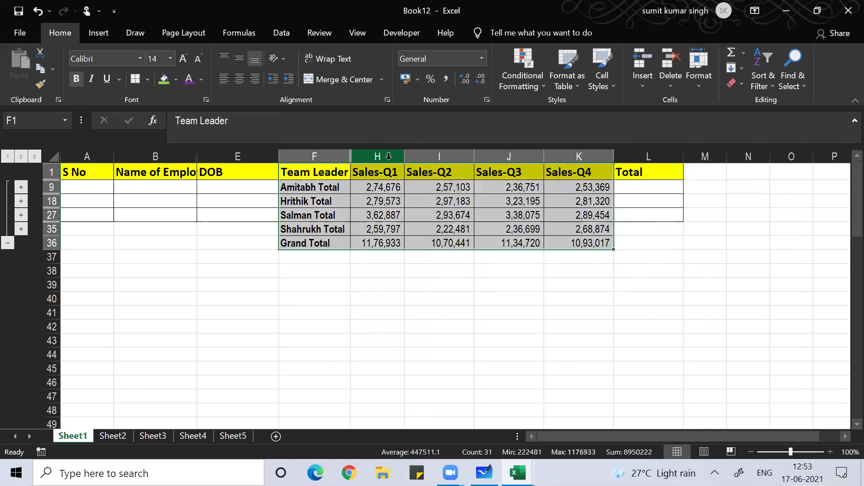
key("h")
key("b")
key("t")
key("Return")
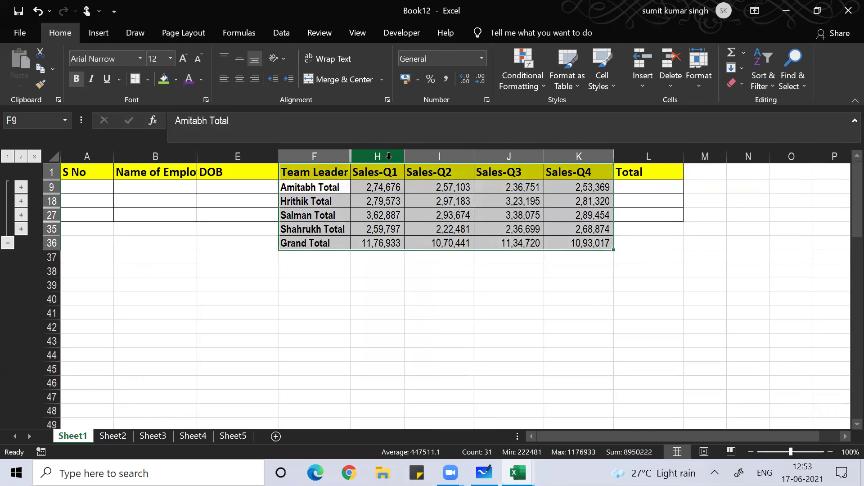
Step: Copy the collapsed summary block F1:K36, from the Team Leader header through the Grand Total row and the Sales-Q4 column
key("Down")
key("Down")
key("Up")
key("Up")
key("Up")
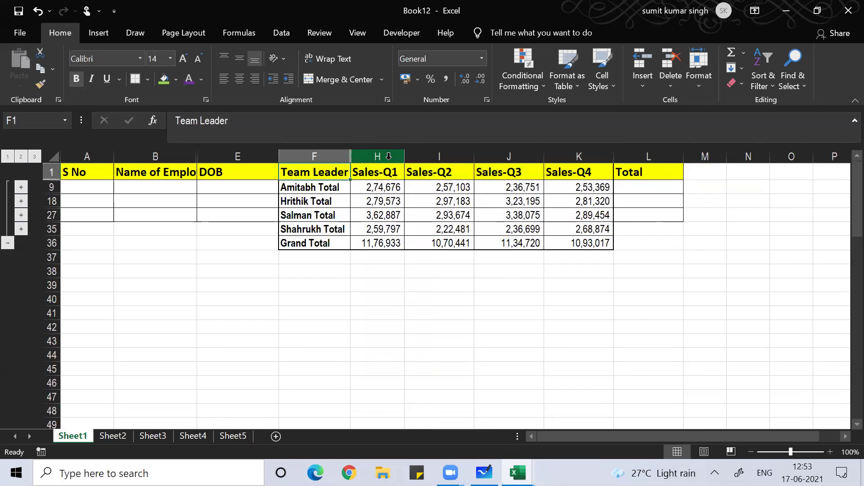
key("shift+Down")
key("shift+Down")
key("shift+Down")
key("shift+Down")
key("shift+Down")
key("shift+Right")
key("shift+Right")
key("shift+Right")
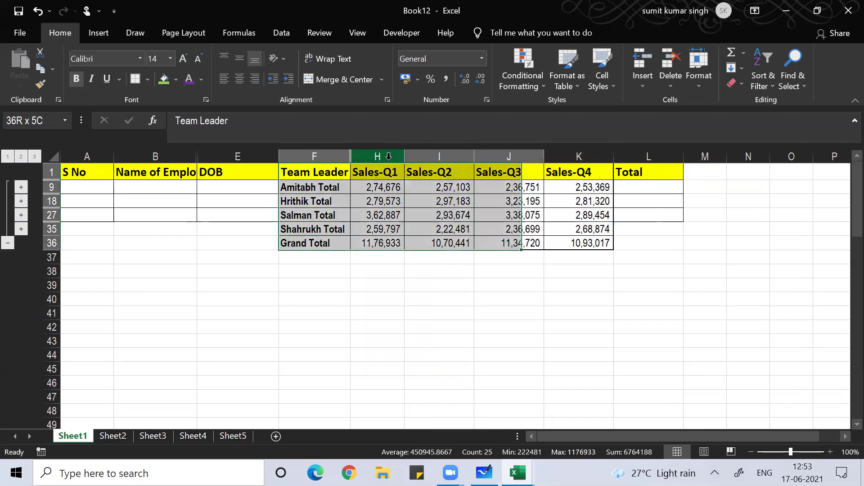
key("shift+Right")
key("ctrl+c")
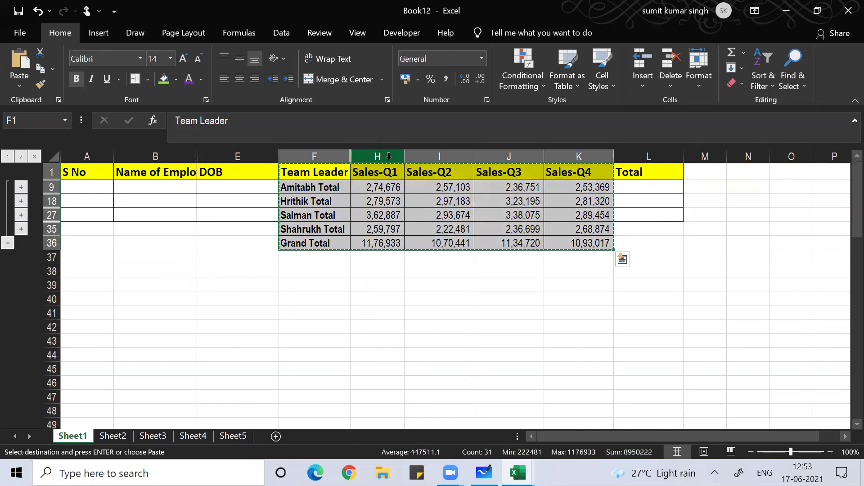
Step: Create a new workbook and paste the copied block at A1, applying the source column widths as well
key("ctrl+n")
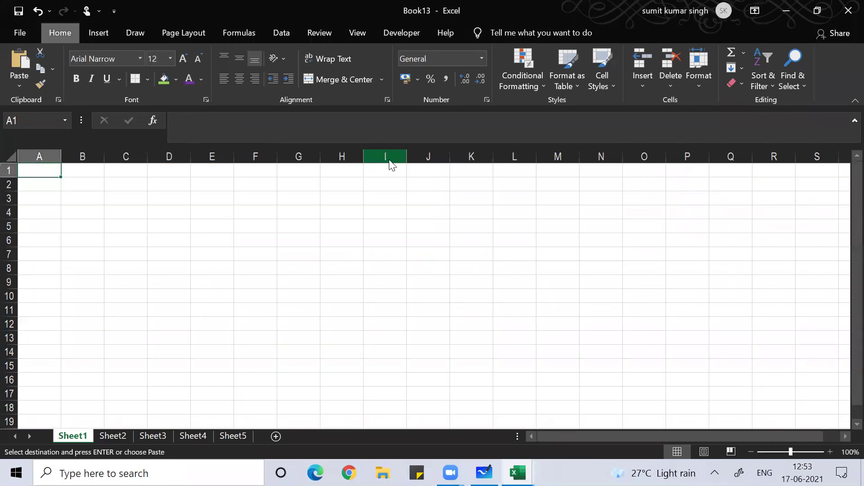
key("ctrl+alt+v")
key("w")
key("Return")
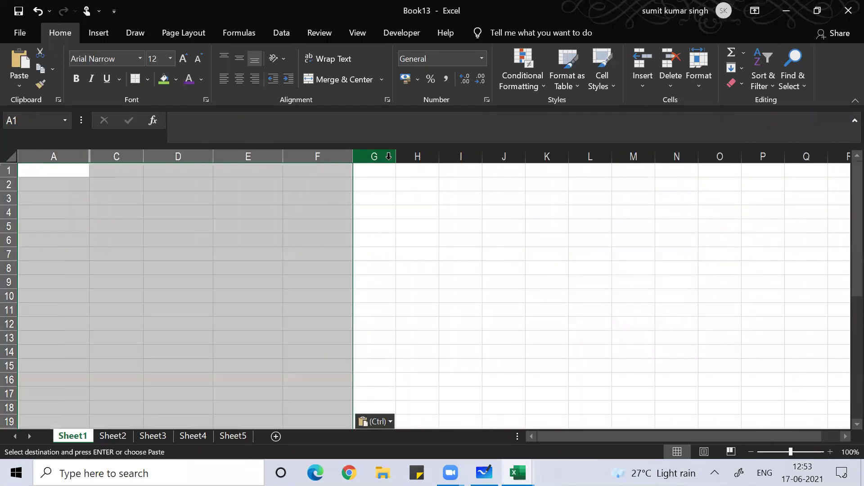
key("ctrl+v")
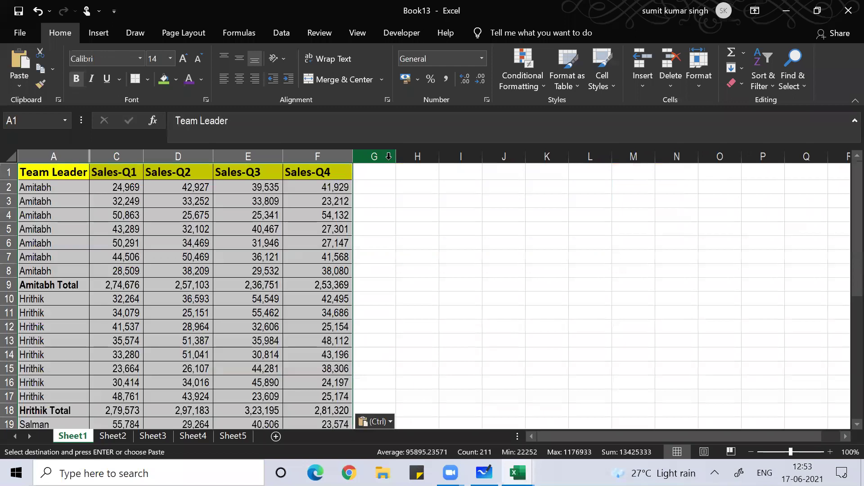
Step: Compare the pasted data with the collapsed source summary and examine the pasted rows down past the Grand Total
key("alt+Tab")
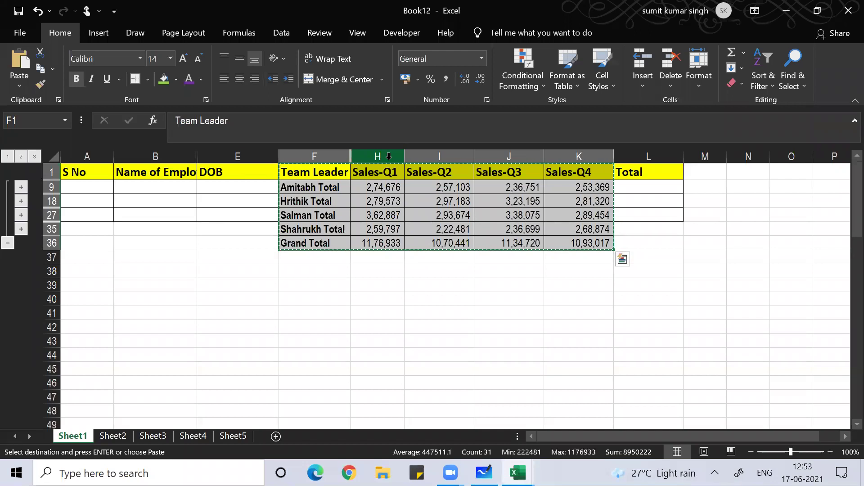
key("alt+Tab")
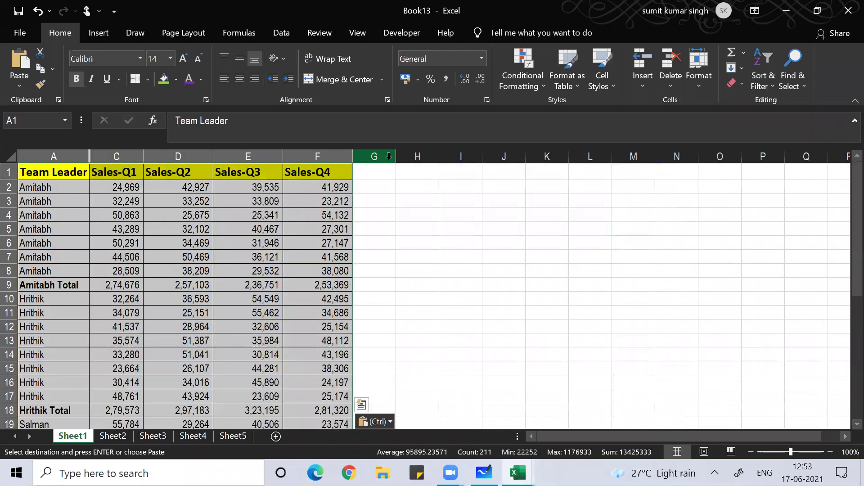
left_click(150, 255)
key("Down")
key("Down")
key("Down")
key("Down")
key("Down")
key("Down")
key("Down")
key("Down")
key("Down")
key("Down")
key("Down")
key("Down")
key("Down")
key("Down")
key("Down")
key("Down")
key("Down")
key("Down")
key("Down")
key("Down")
key("Down")
key("Down")
key("Down")
key("Down")
key("Down")
key("Down")
key("Down")
key("Down")
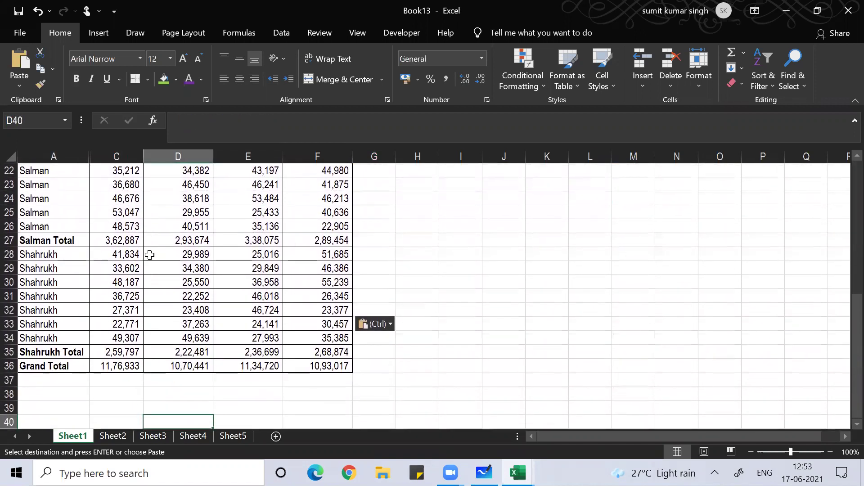
Step: Return to Book12, restrict the summary selection to visible cells only with Go To Special, and copy it
key("alt+Tab")
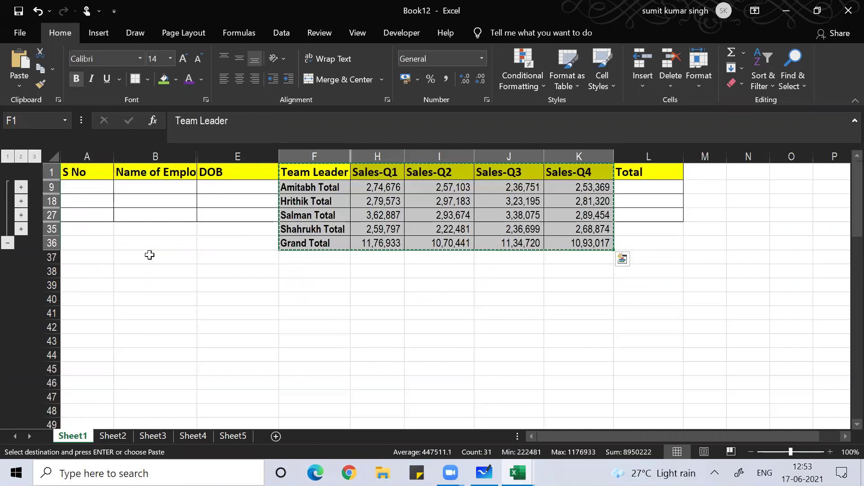
key("F5")
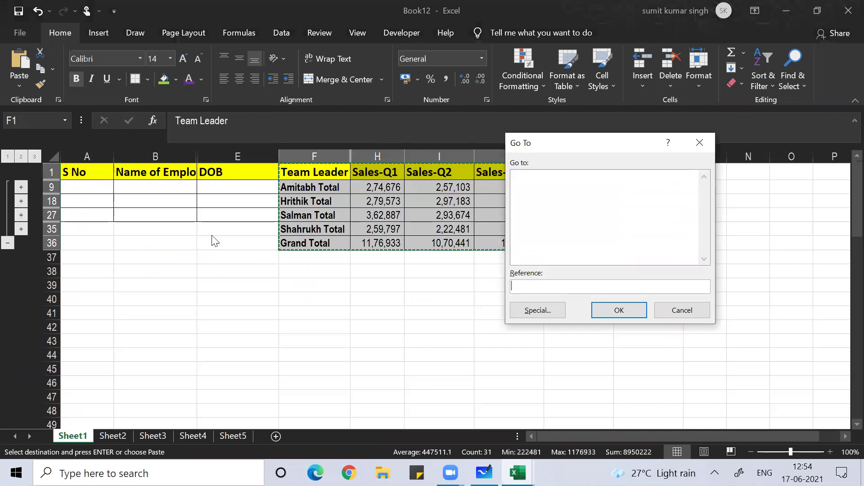
left_click(538, 310)
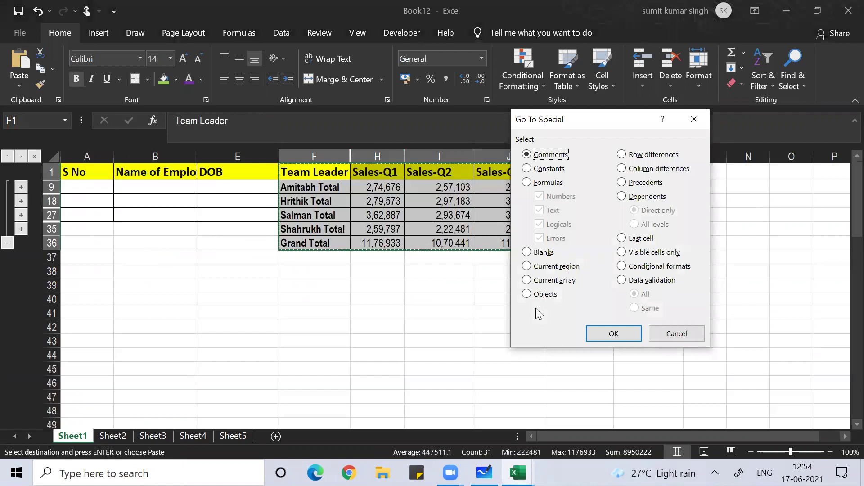
left_click(680, 253)
left_click(611, 333)
key("ctrl+c")
Step: Create another new workbook and paste the visible summary cells at A1 with the source column widths
key("ctrl+n")
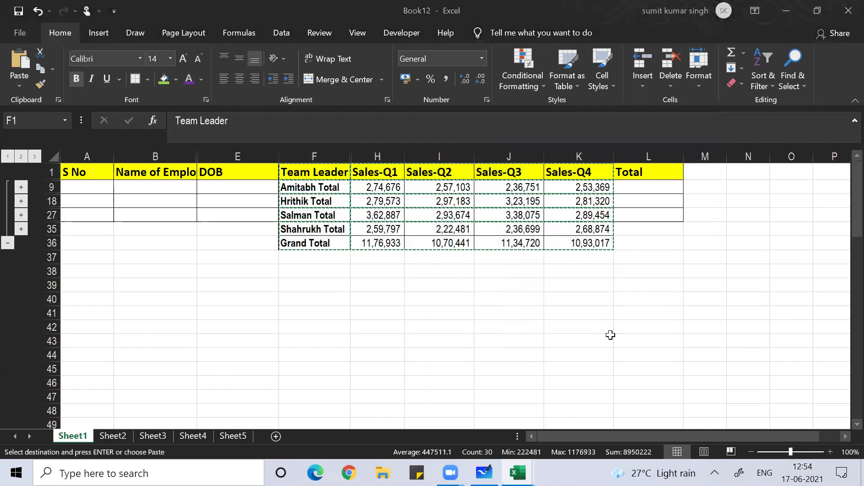
key("ctrl+alt+v")
key("w")
key("Return")
key("ctrl+v")
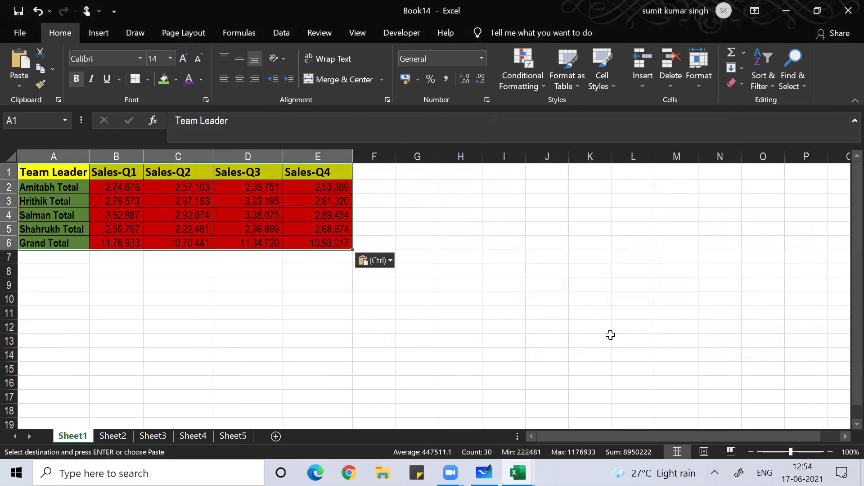
left_click(339, 338)
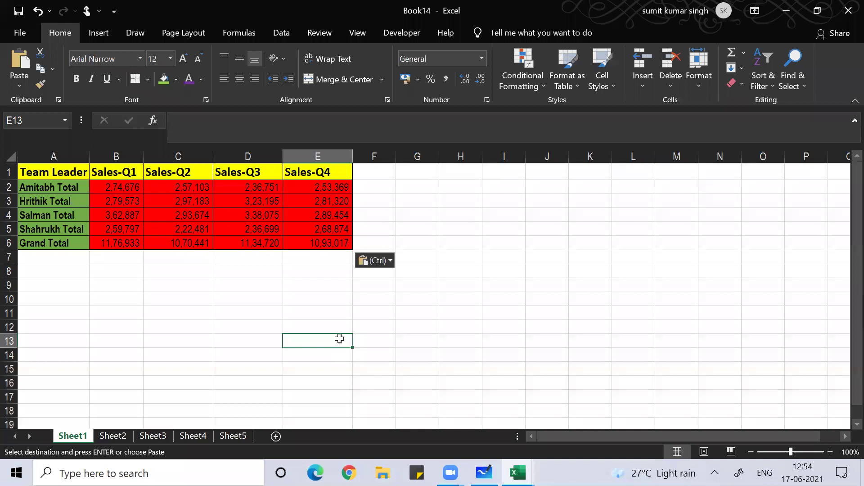
Step: Return to Book12, cancel the copy mode, and display outline levels 1, 2 and 3 in turn
key("alt+Tab")
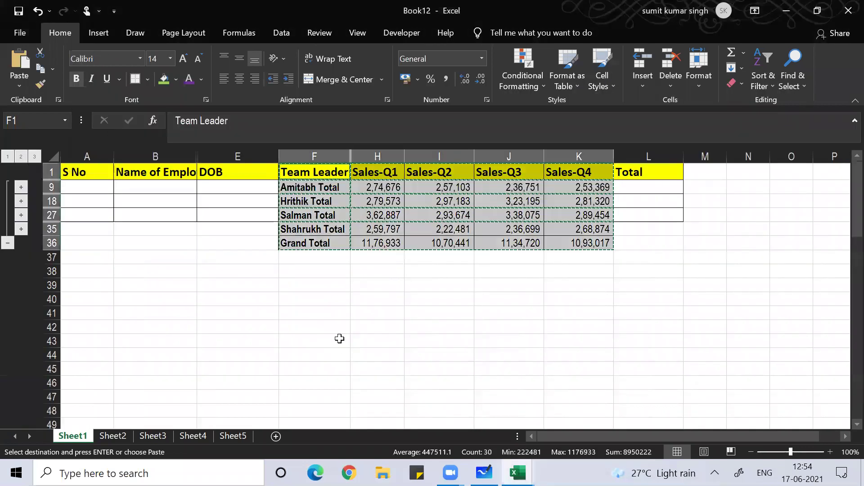
key("Escape")
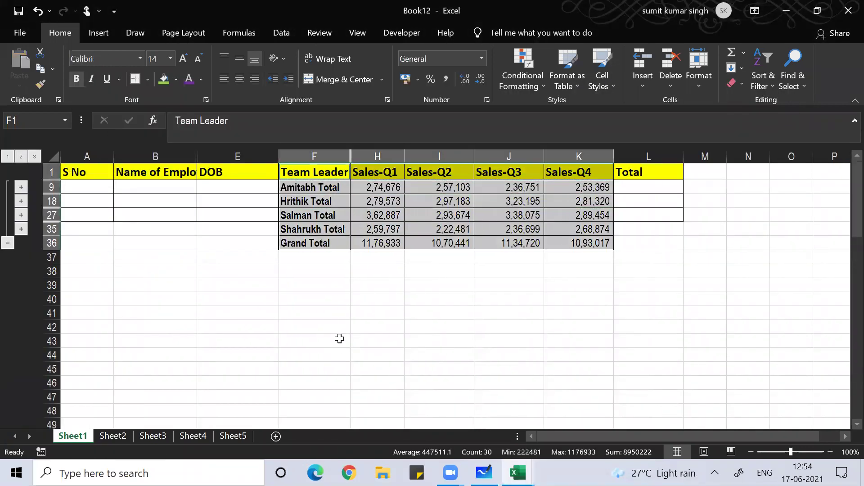
left_click(7, 157)
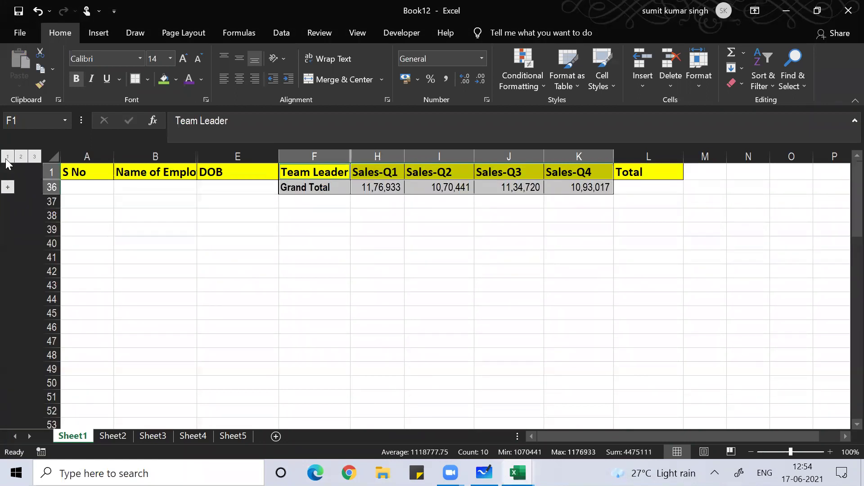
left_click(347, 229)
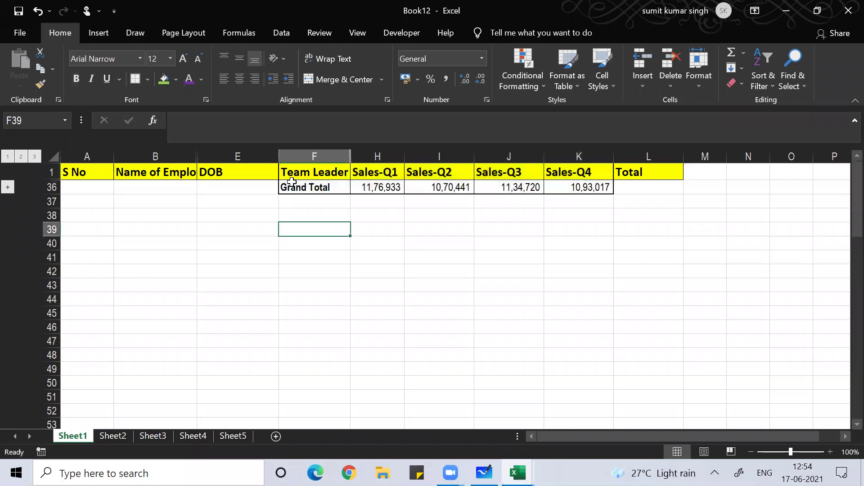
left_click(21, 156)
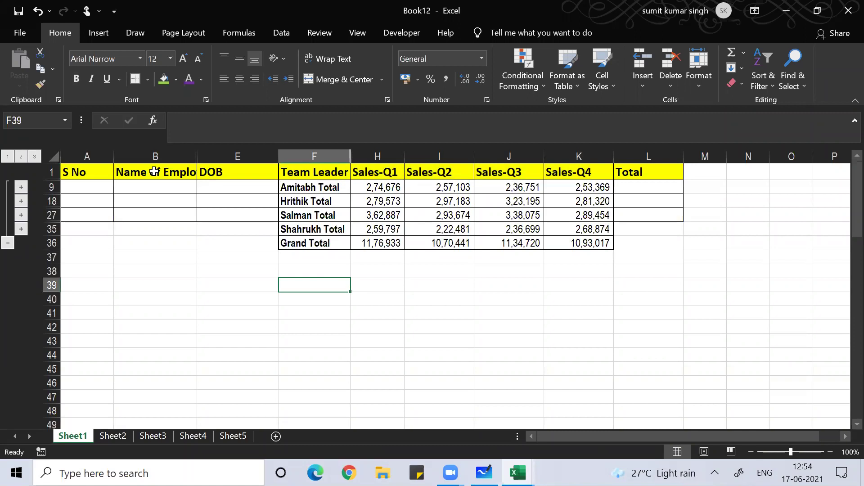
left_click(33, 156)
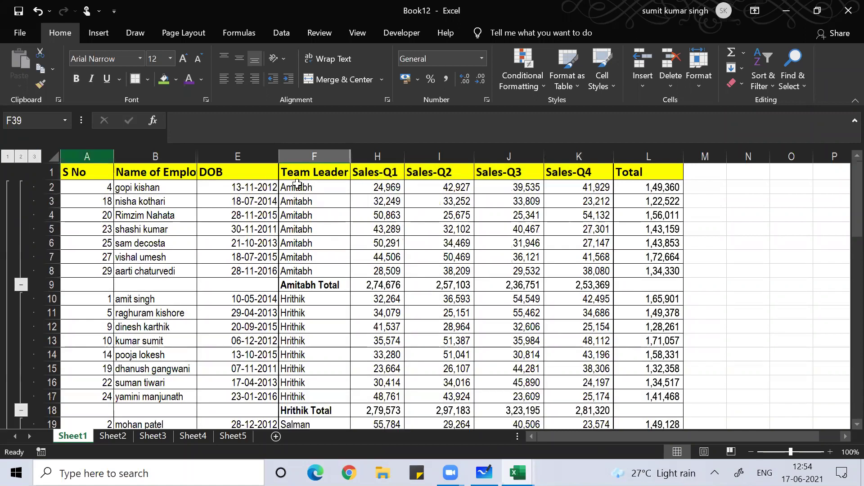
Step: Examine the detail rows and the subtotal formulas in the Sales-Q1 column down past the Grand Total, and return to the header
left_click(213, 240)
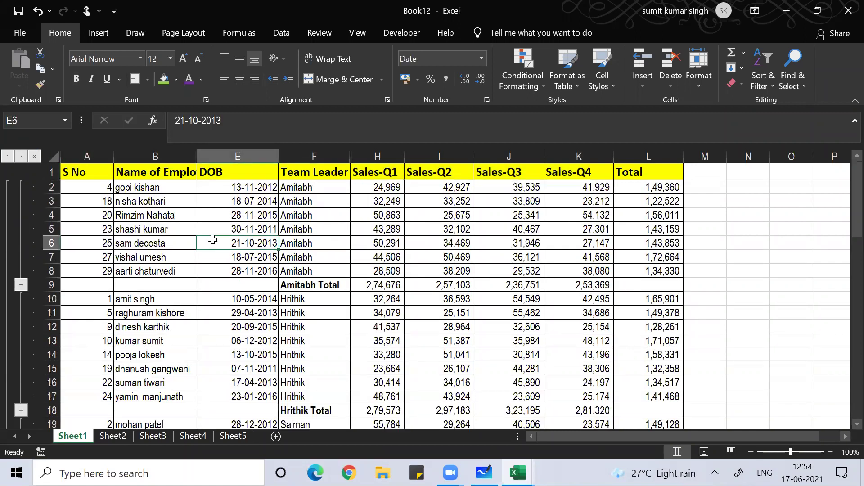
key("Right")
key("Right")
key("Down")
key("Down")
key("Down")
key("Down")
key("Down")
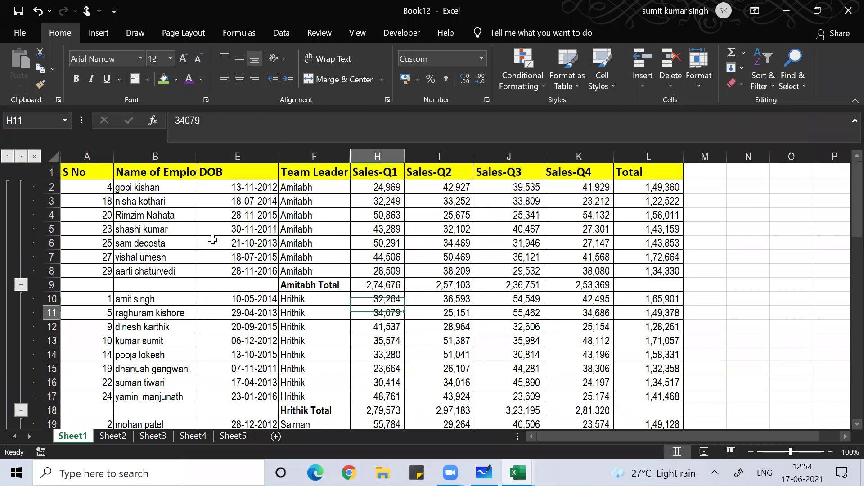
key("Down")
key("Down")
key("Down")
key("Down")
key("Down")
key("Down")
key("Down")
key("Down")
key("Down")
key("Down")
key("Down")
key("Down")
key("Down")
key("Down")
key("Down")
key("Down")
key("Down")
key("Down")
key("Down")
key("Down")
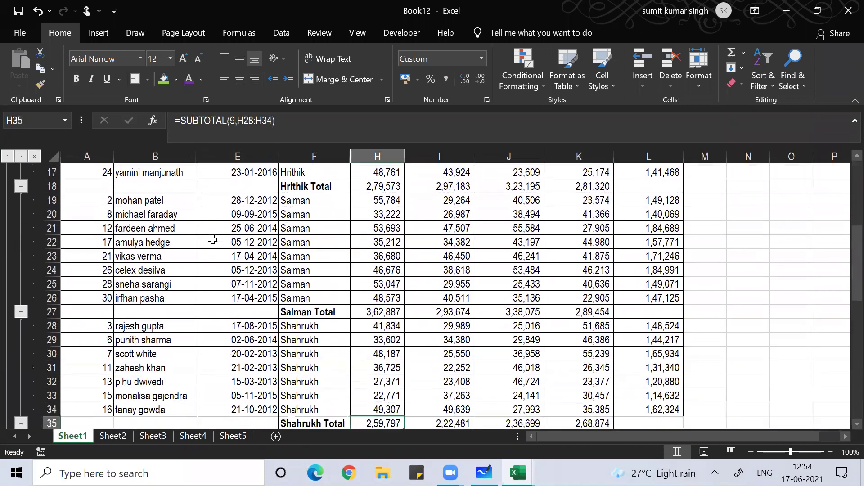
key("Down")
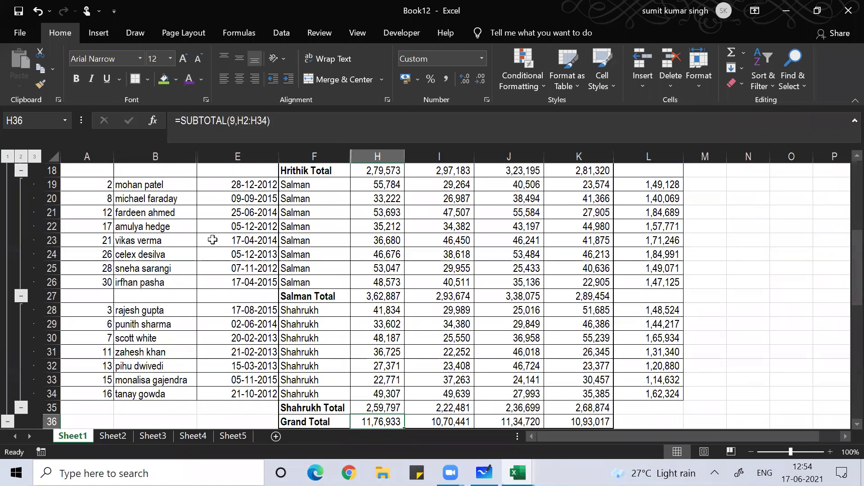
key("Down")
key("Down")
key("Down")
key("Down")
key("Down")
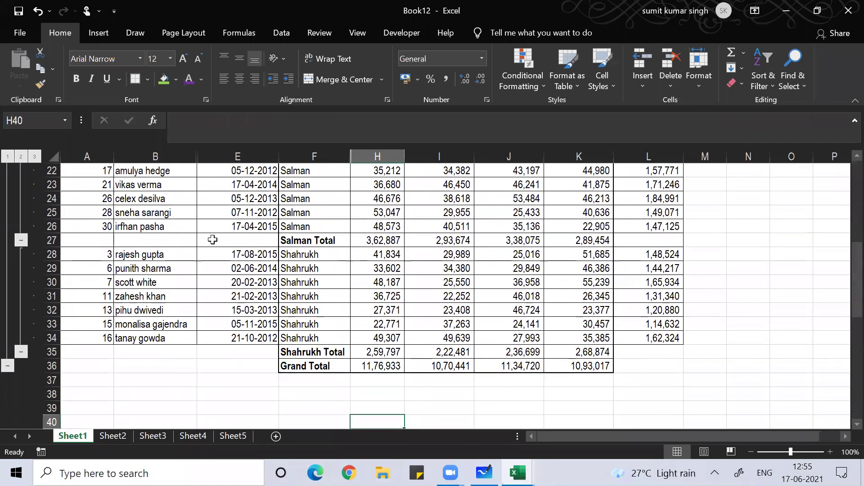
key("Up")
key("Up")
key("Up")
key("Up")
key("Up")
key("Up")
key("Up")
key("Page_Up")
key("Page_Up")
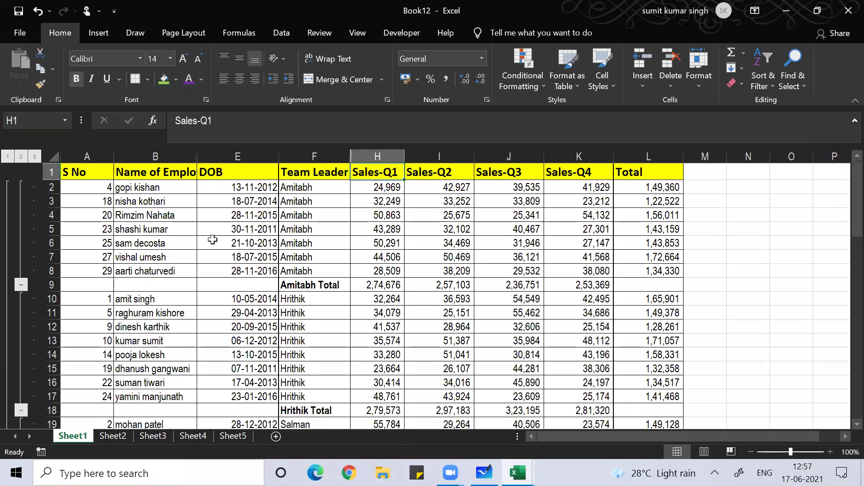
Step: Collapse the outline to the Grand Total at level 1, and expand it to the team leader totals at level 2
left_click(295, 73)
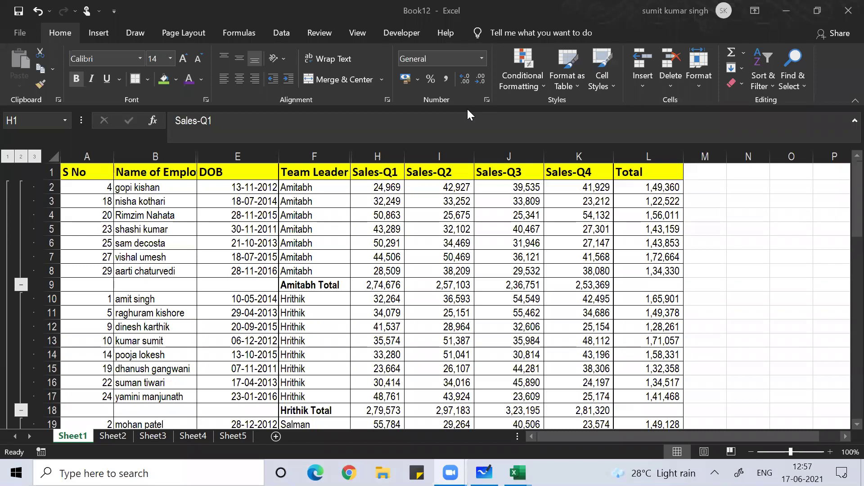
left_click(14, 154)
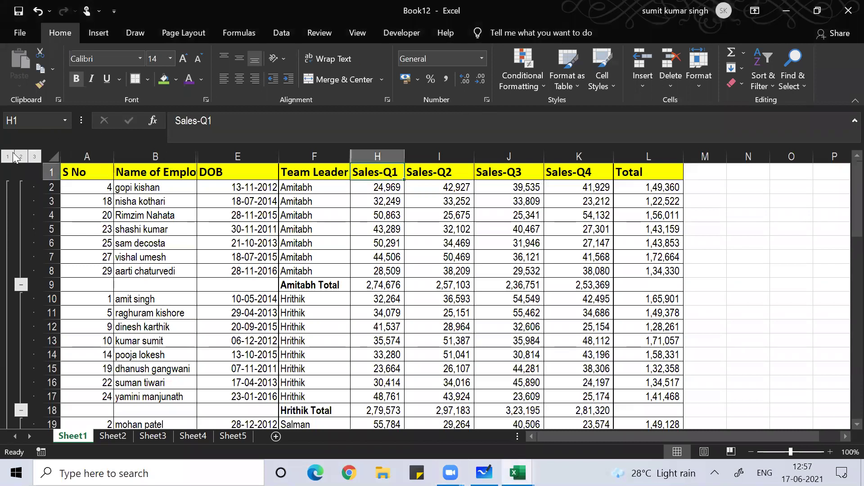
left_click(11, 156)
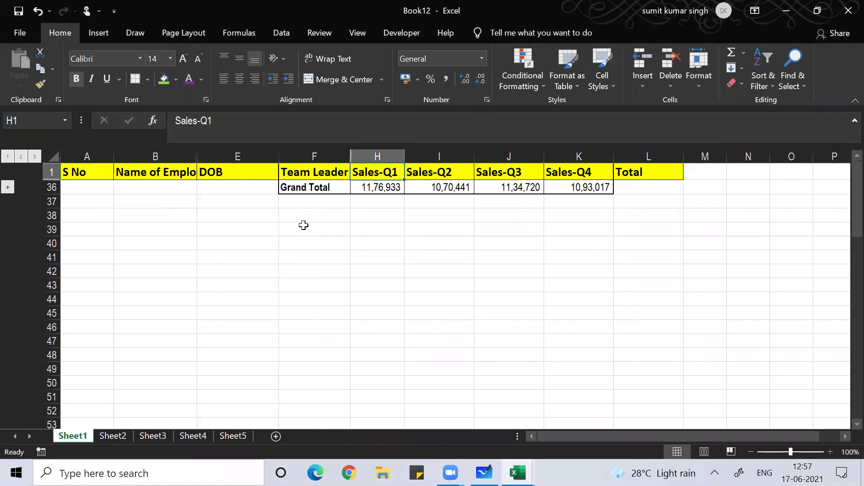
left_click(21, 156)
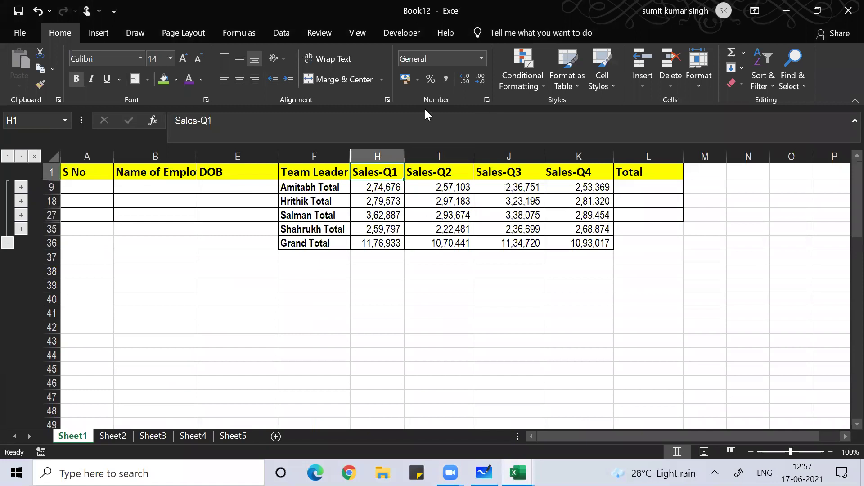
left_click(353, 59)
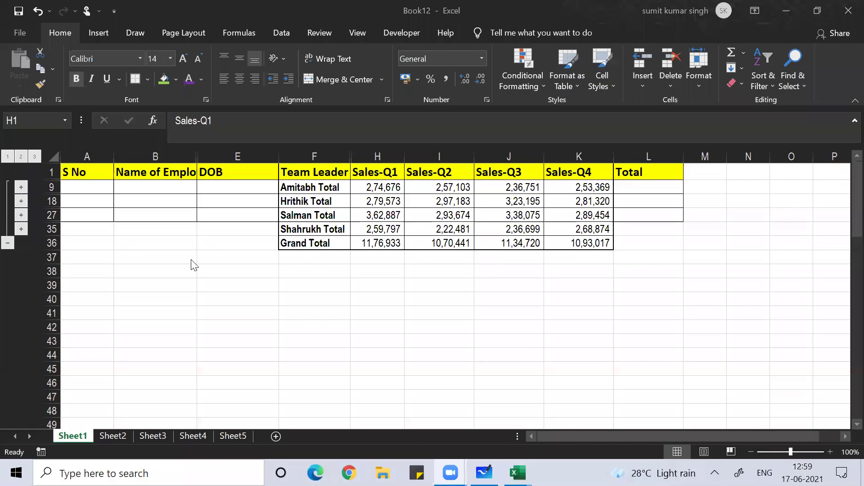
left_click(23, 155)
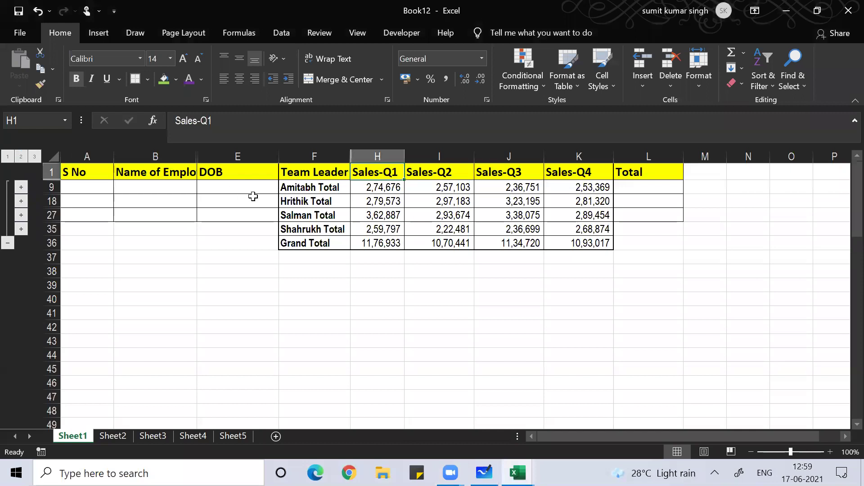
Step: Remove all the Team Leader subtotals from the sales table
left_click(314, 212)
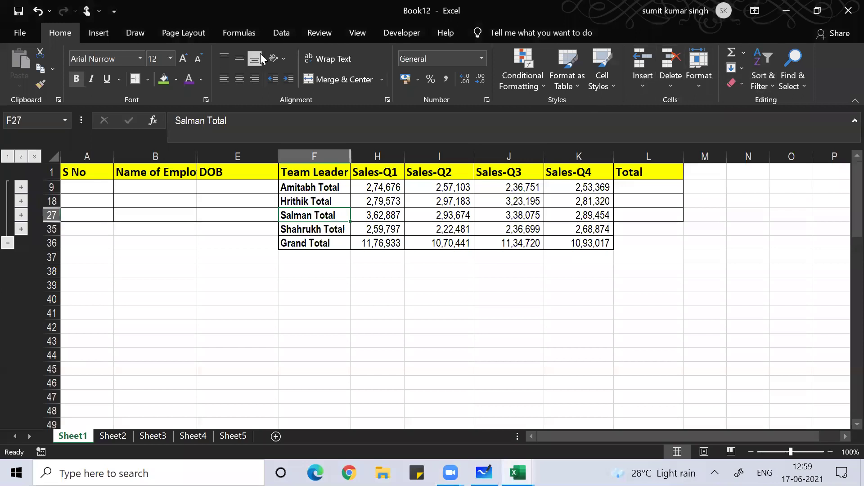
left_click(281, 34)
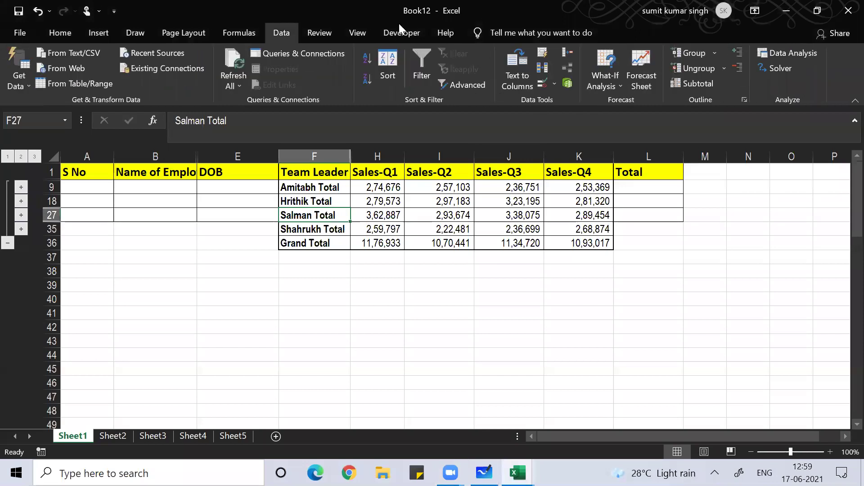
left_click(707, 83)
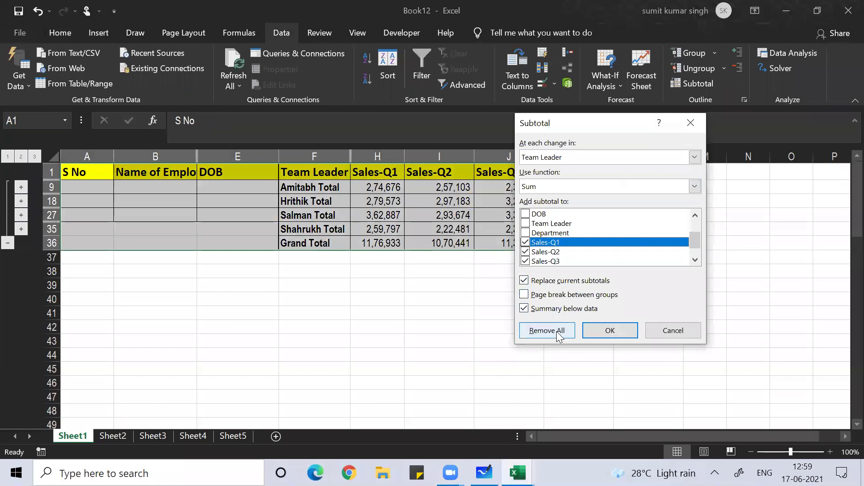
left_click(556, 332)
left_click(294, 242)
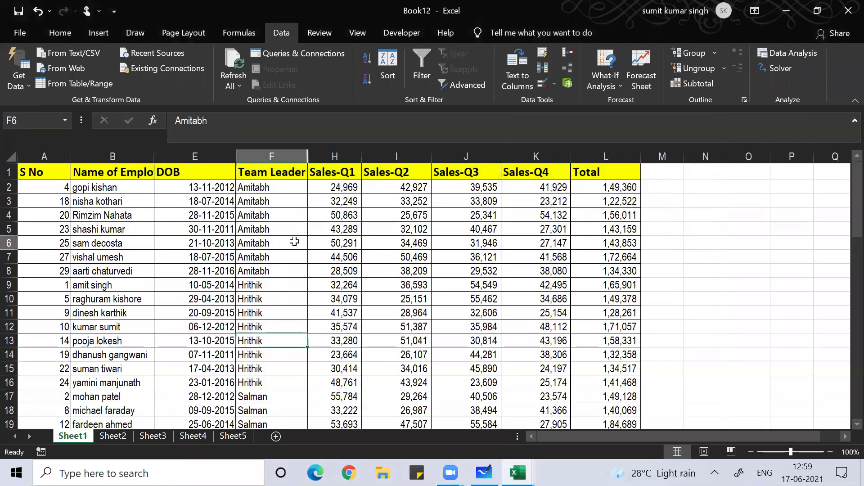
Step: Unhide the Department column between Team Leader and Sales-Q1
key("Left")
key("Left")
key("Left")
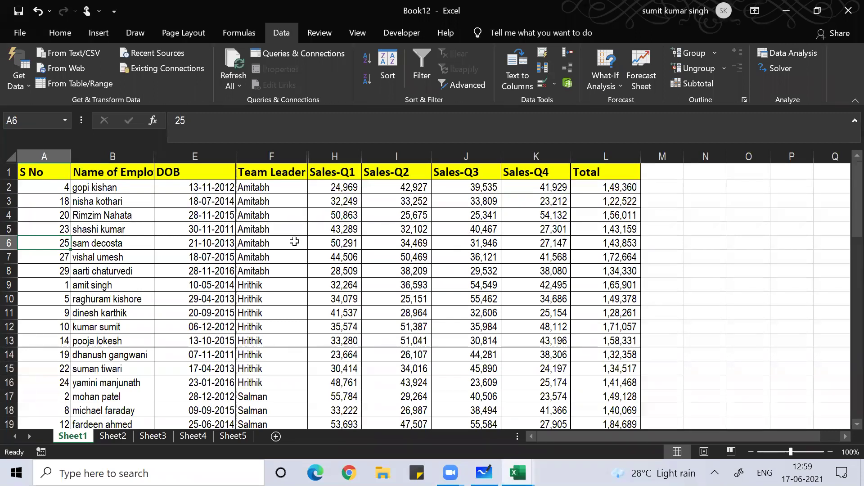
key("Right")
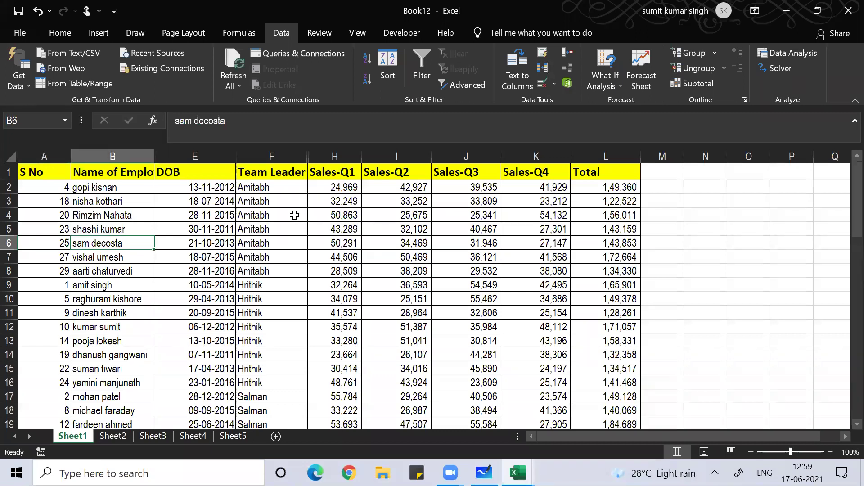
left_click(277, 147)
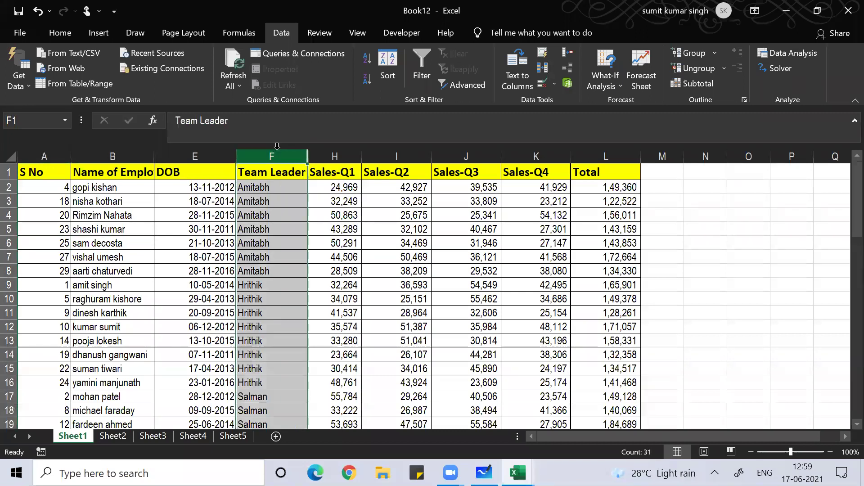
key("shift+Right")
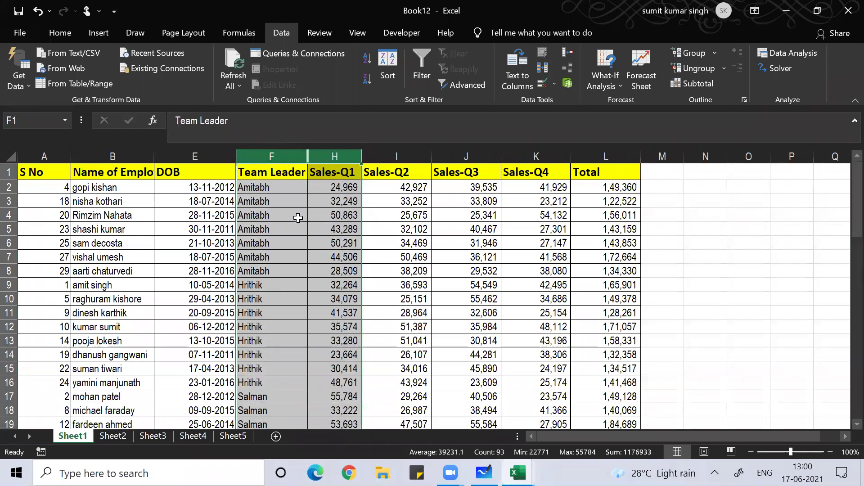
double_click(309, 161)
left_click(370, 216)
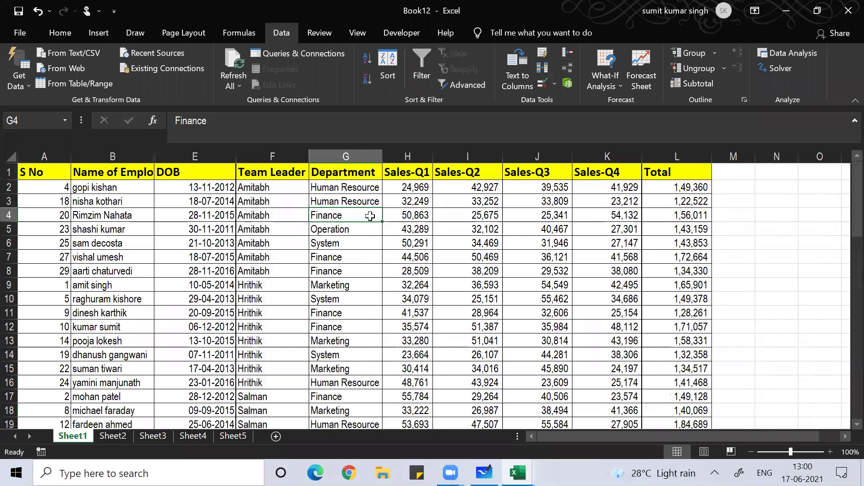
Step: Look over the first few records from the S No column across to the Team Leader column
key("Left")
key("Left")
key("Left")
key("Left")
key("Up")
key("Up")
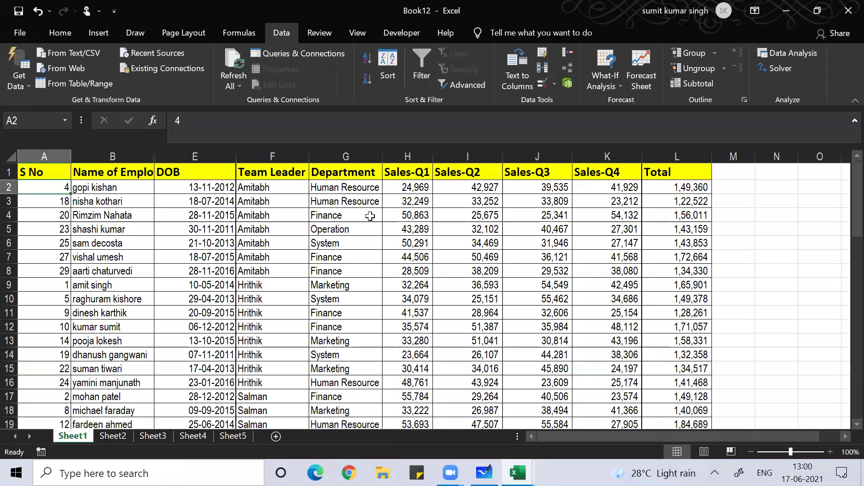
key("Right")
key("Right")
key("Right")
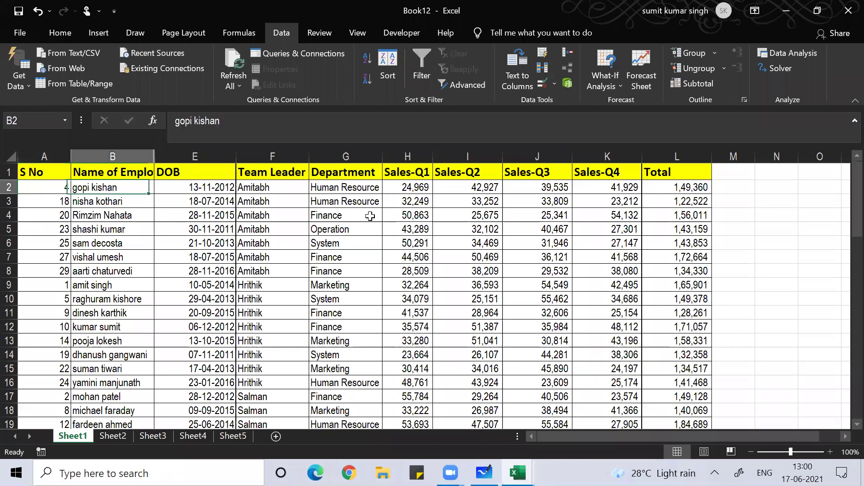
key("Down")
key("Down")
key("Down")
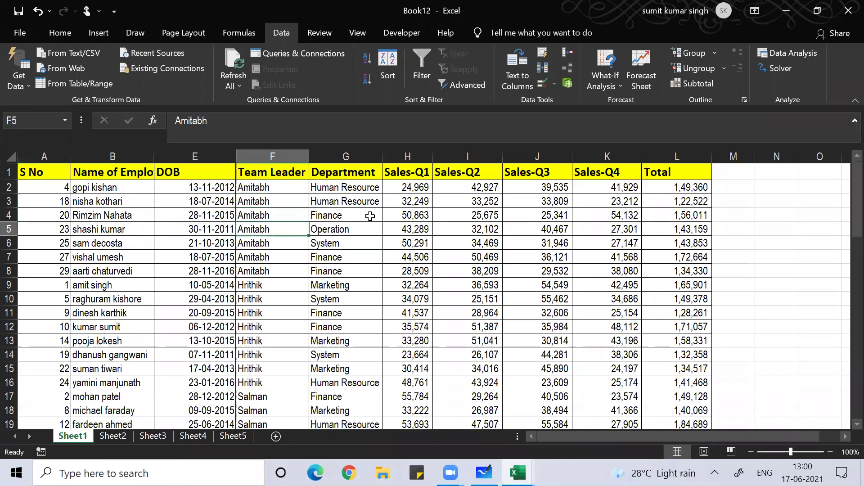
Step: Add Sum subtotals for the quarterly sales columns at each change in Department, without sorting the table first
key("alt+a")
key("b")
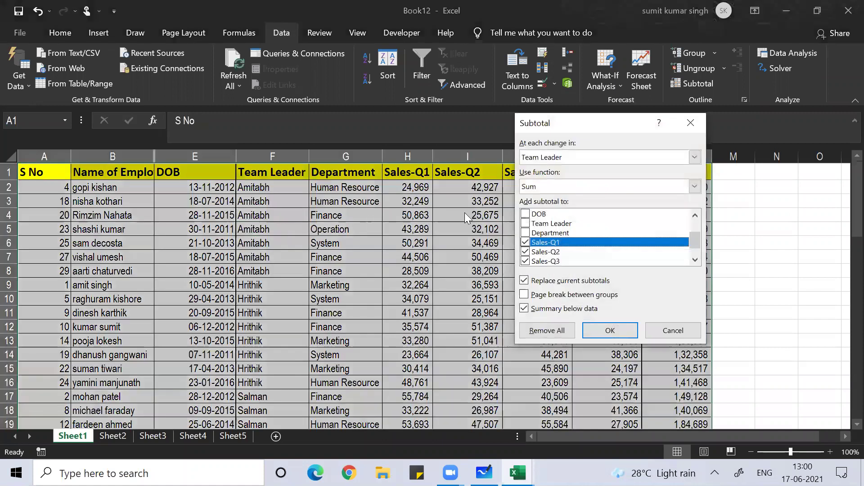
left_click(559, 160)
left_click(696, 215)
left_click(601, 217)
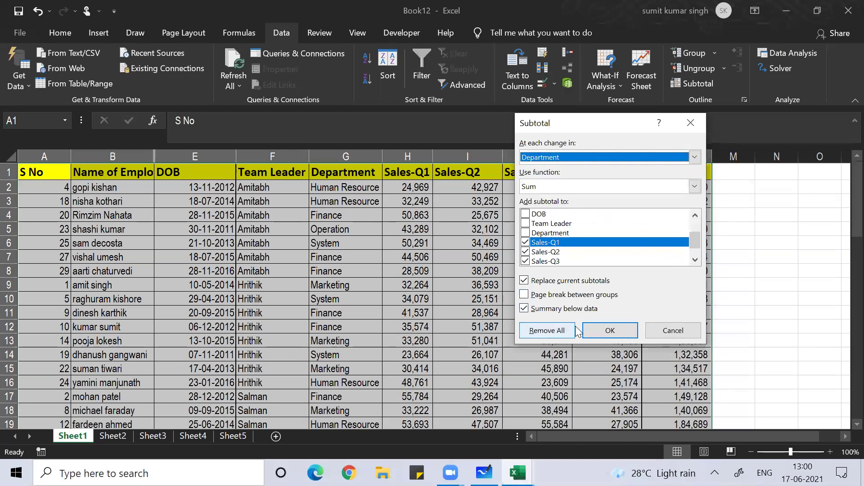
left_click(603, 329)
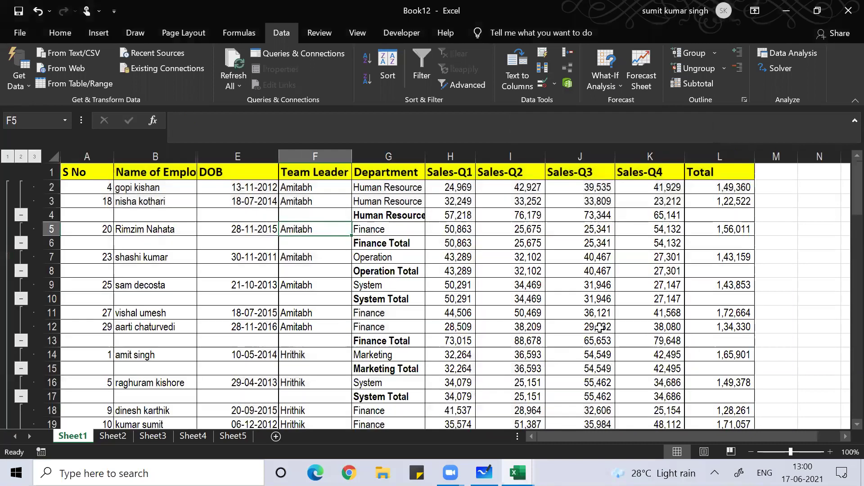
Step: Examine the subtotal rows down the Department column through the first two team leaders' records
left_click(404, 255)
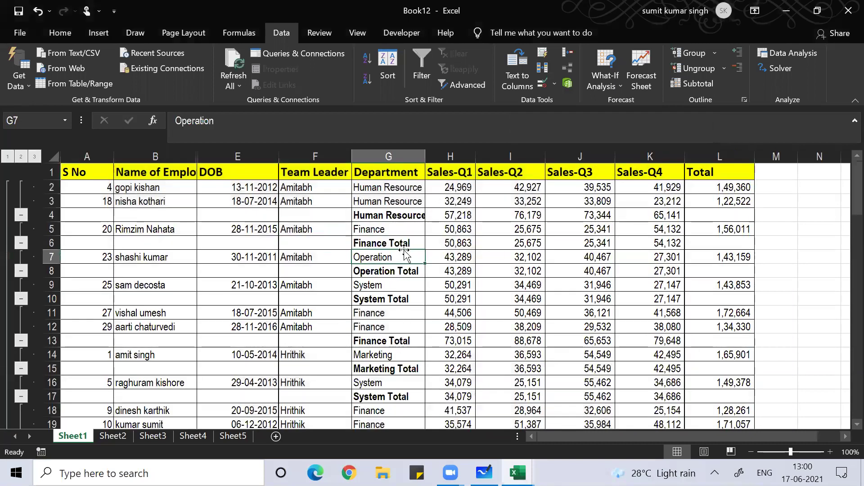
key("Down")
key("Down")
key("Down")
key("Down")
key("Down")
key("Down")
key("Down")
key("Down")
key("Down")
key("Down")
key("Down")
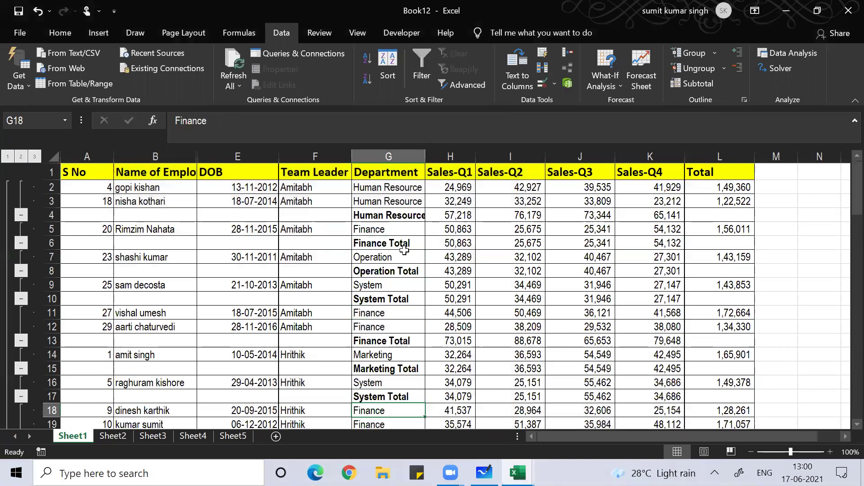
key("Down")
key("Down")
key("Down")
key("Down")
key("Down")
key("Down")
key("Down")
key("Down")
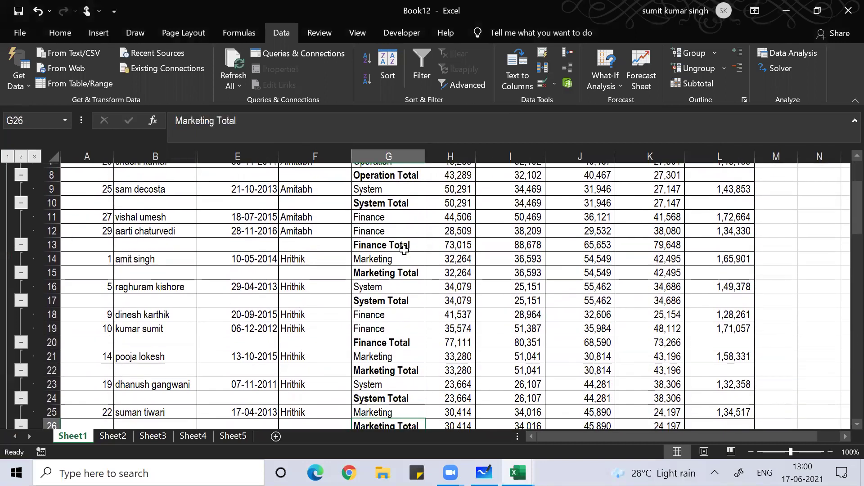
key("Down")
key("Up")
key("Up")
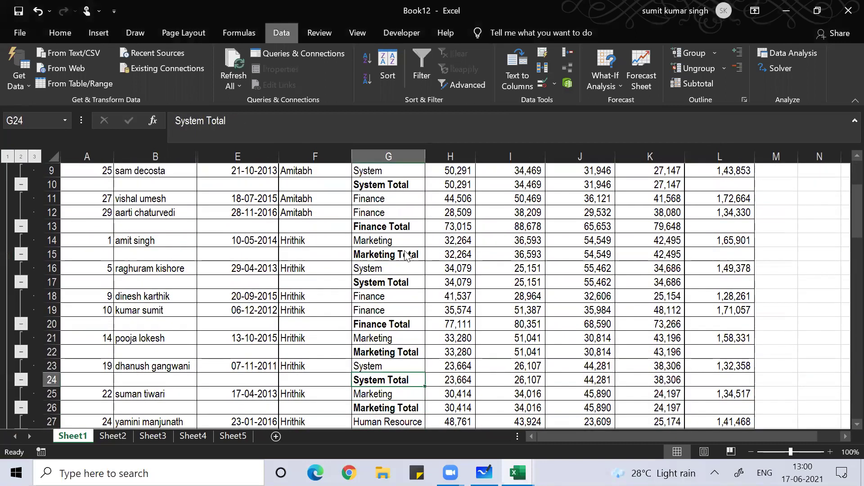
Step: Reapply the Sum subtotals at each change in Department, replacing the current subtotals
key("alt+a")
key("b")
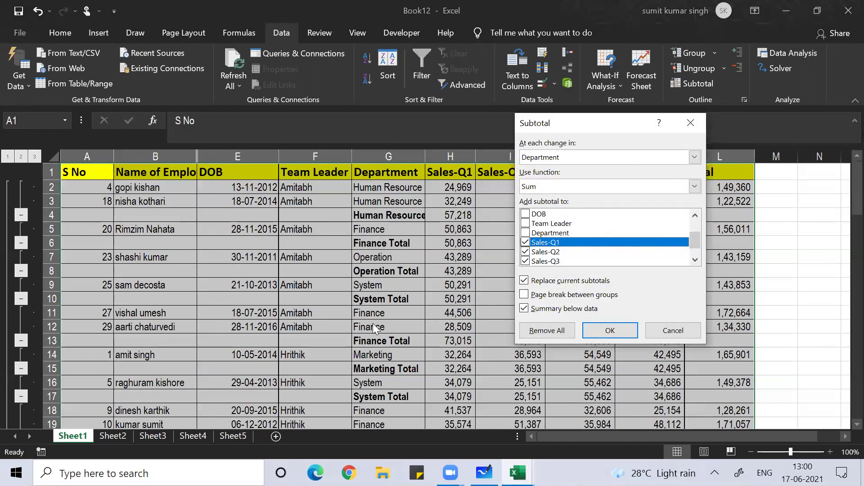
left_click(591, 329)
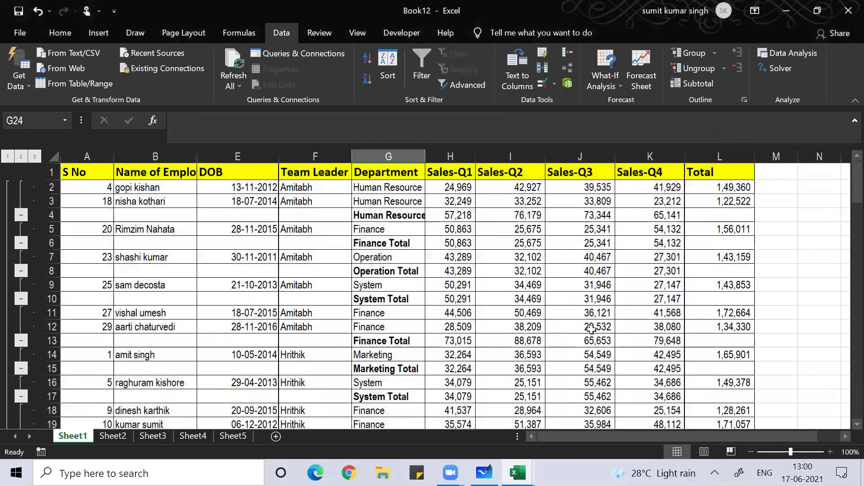
left_click(591, 330)
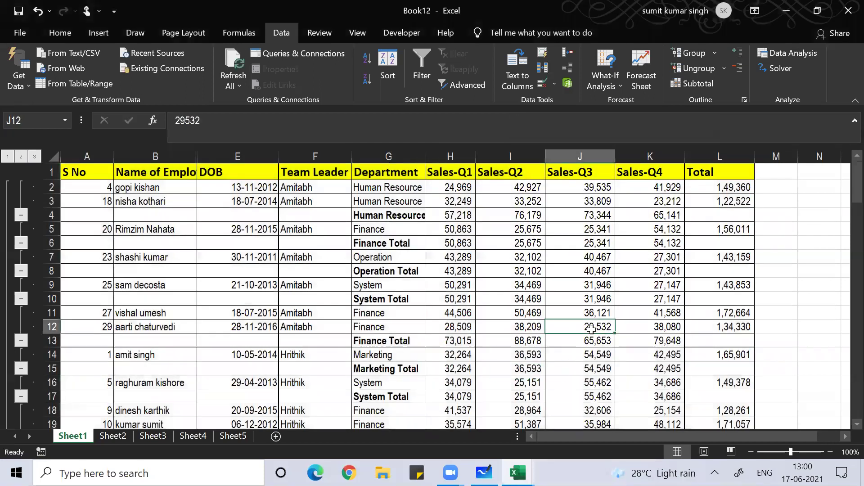
Step: Remove all the Department subtotals from the unsorted table
key("alt+a")
key("b")
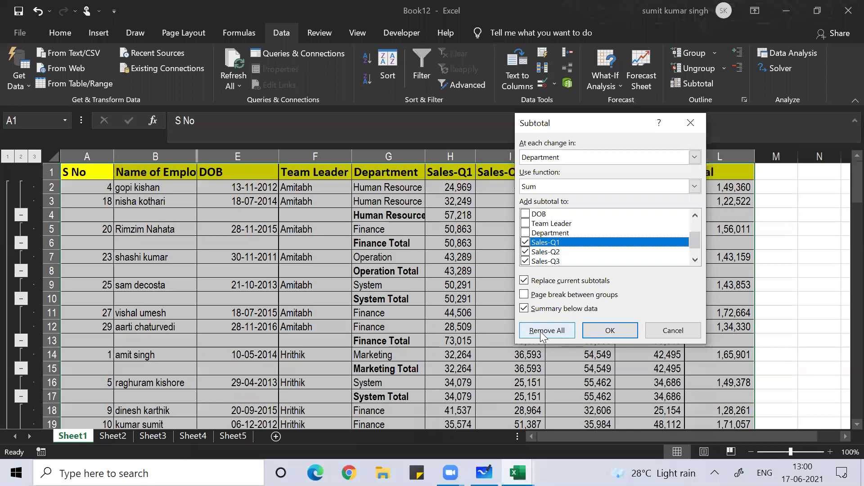
left_click(542, 332)
left_click(449, 325)
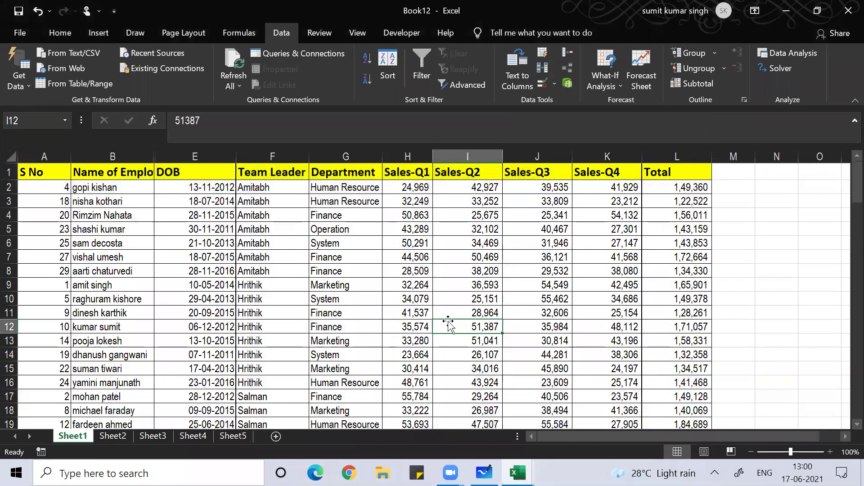
Step: Sort the table by Department on cell values, from A to Z
key("alt+a")
key("s")
key("s")
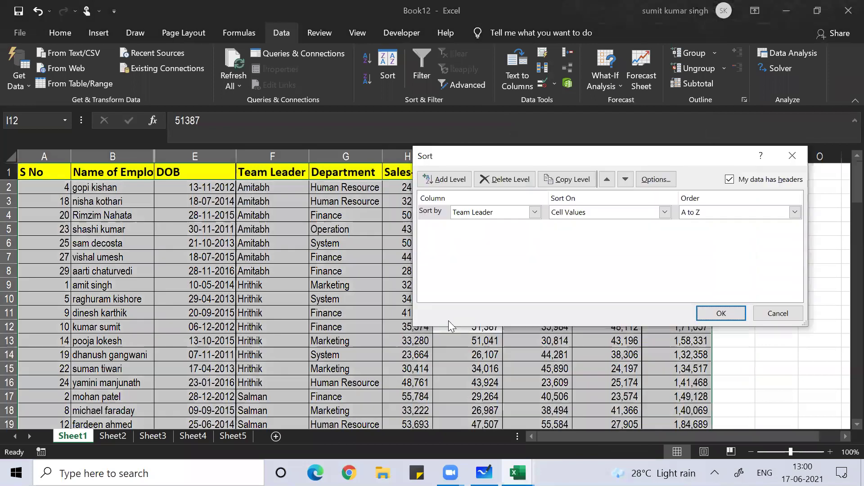
left_click(535, 213)
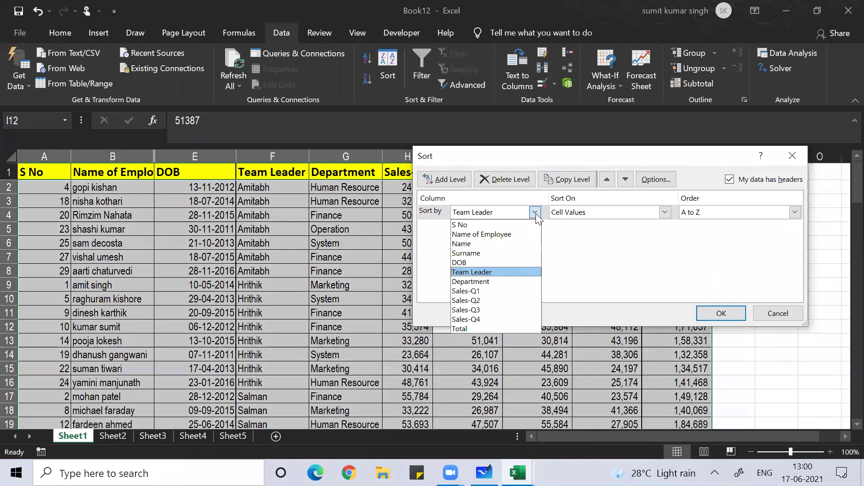
left_click(507, 281)
left_click(720, 313)
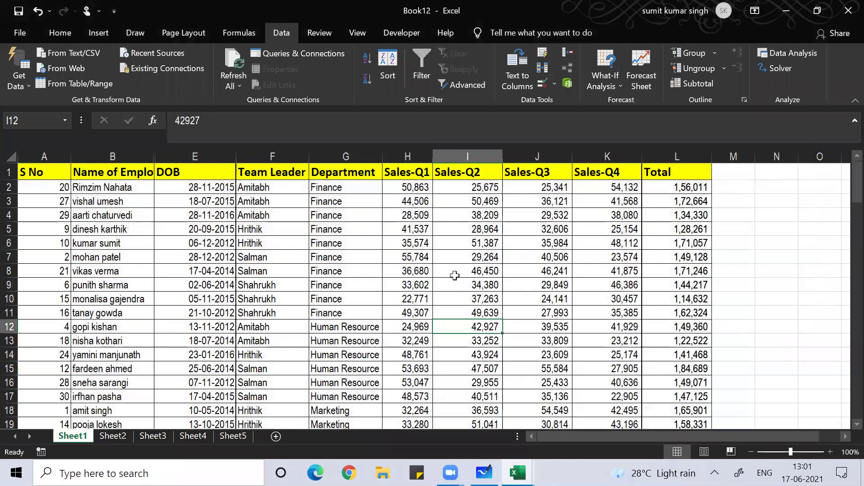
Step: Add Sum subtotals for the quarterly sales columns at each change in Department of the sorted table
left_click(342, 287)
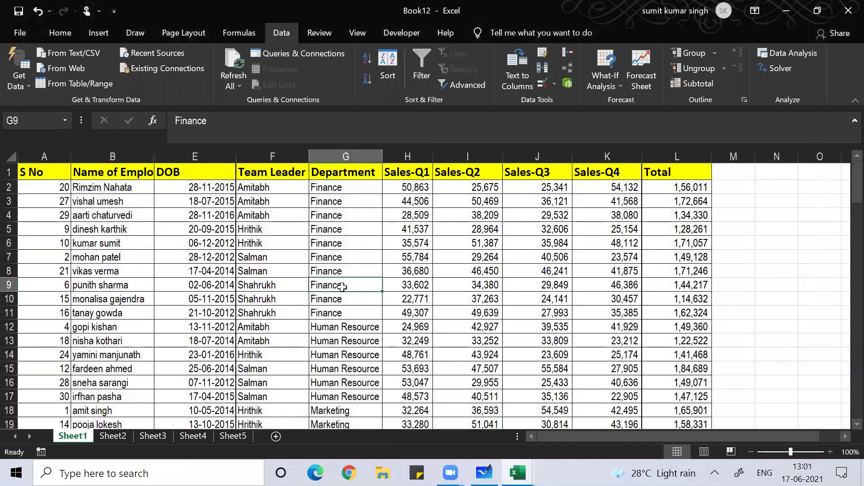
key("alt")
key("d")
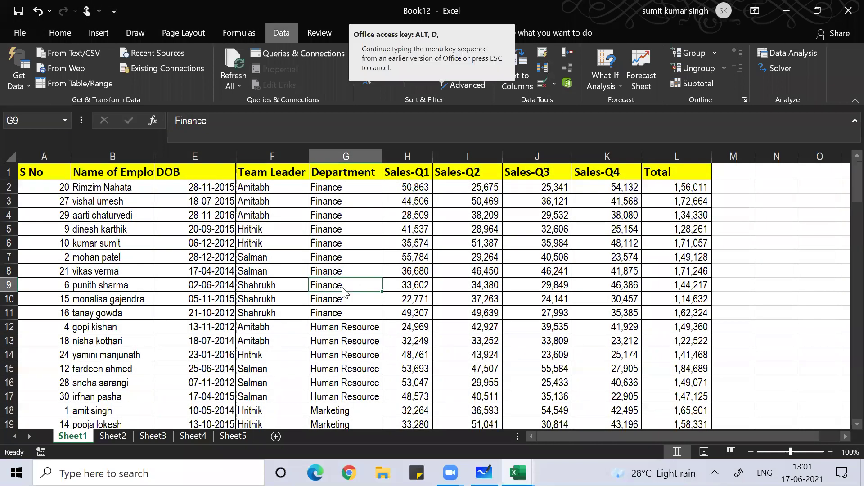
key("b")
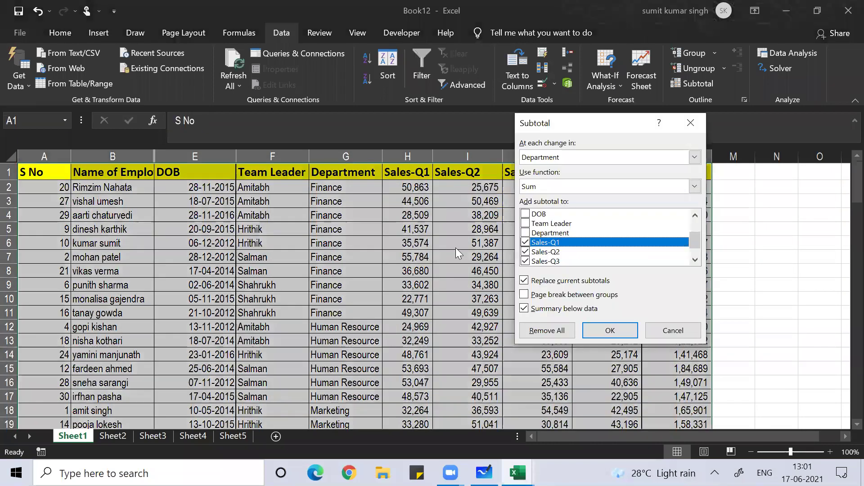
left_click(610, 328)
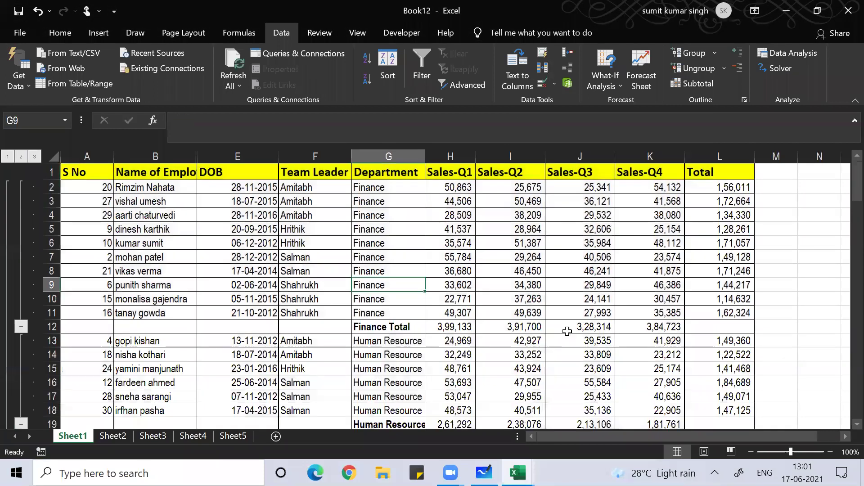
Step: Display outline levels 1, 2 and 3 in turn, and return to the department totals at level 2
left_click(8, 157)
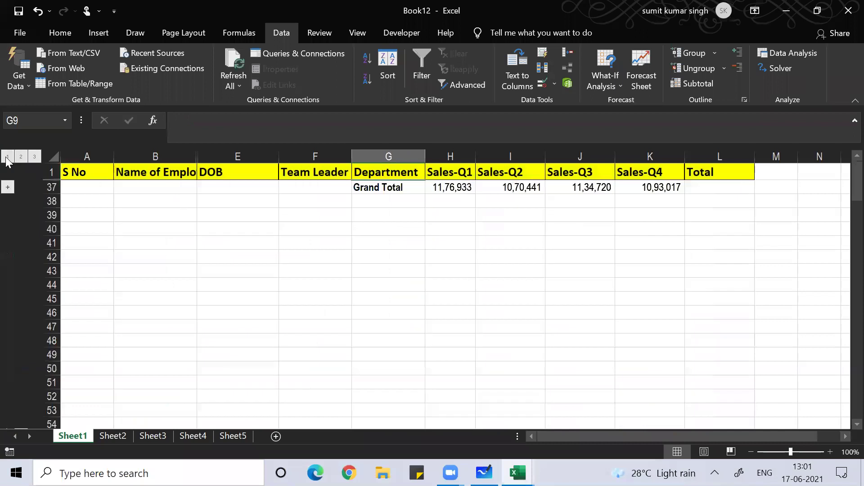
left_click(21, 157)
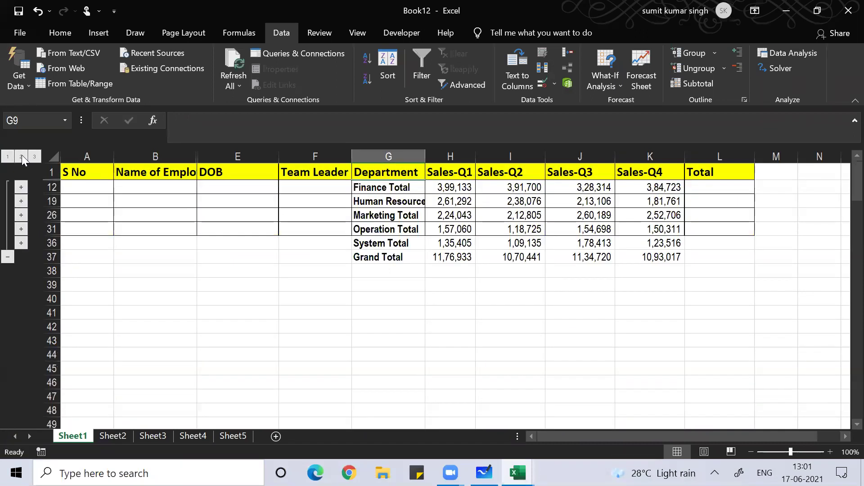
left_click(35, 156)
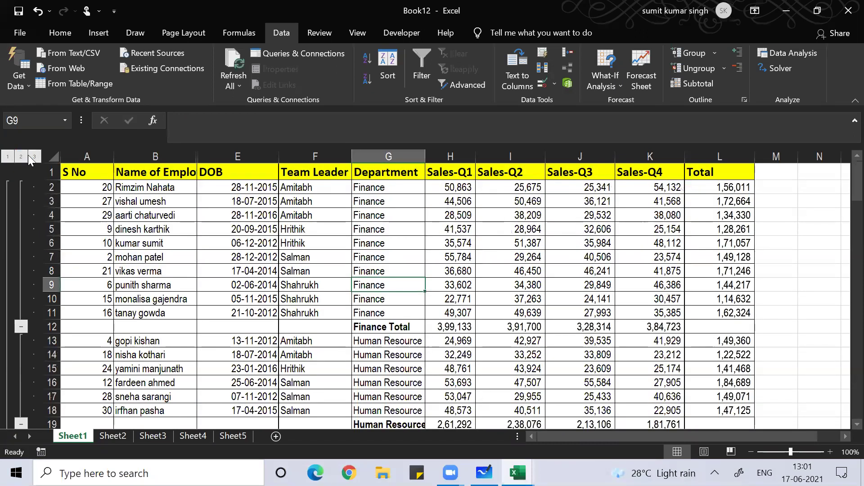
left_click(20, 156)
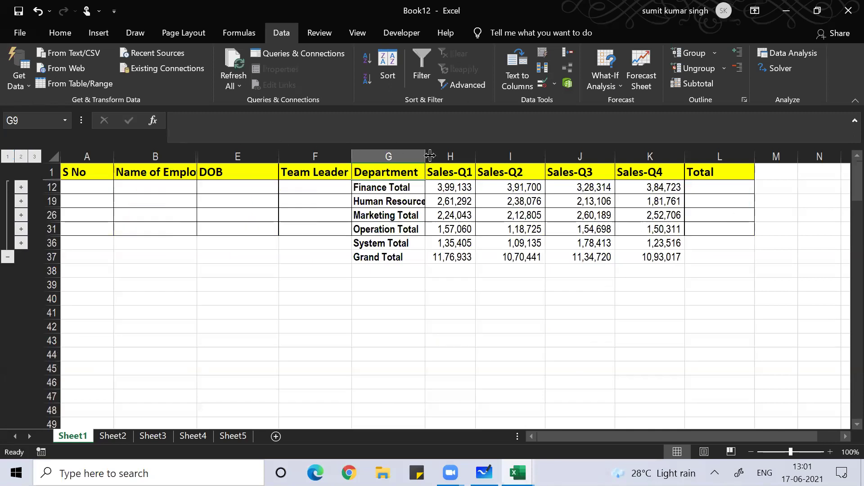
Step: Widen the Department column until its full labels fit, and remove all the subtotals from the table
left_click_drag(419, 157, 470, 159)
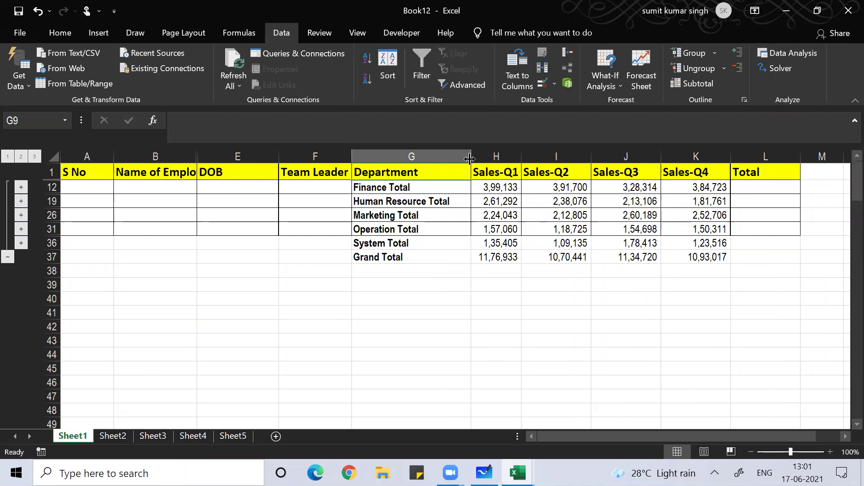
left_click(397, 64)
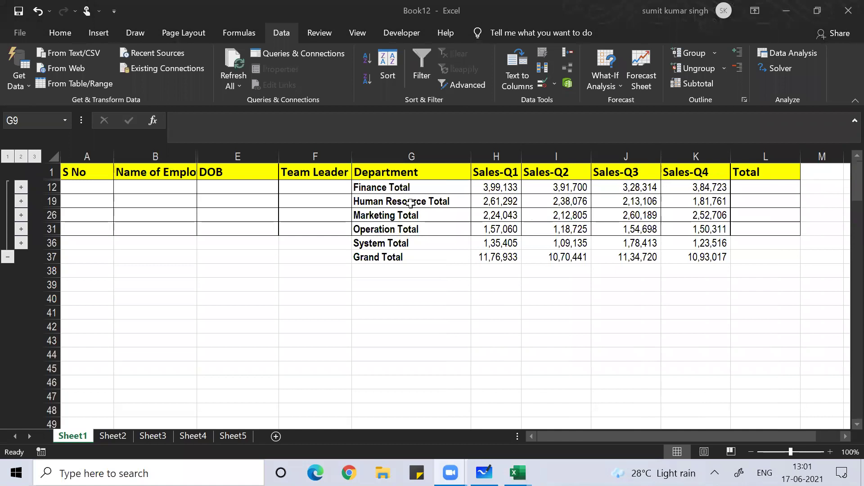
key("alt+a+b")
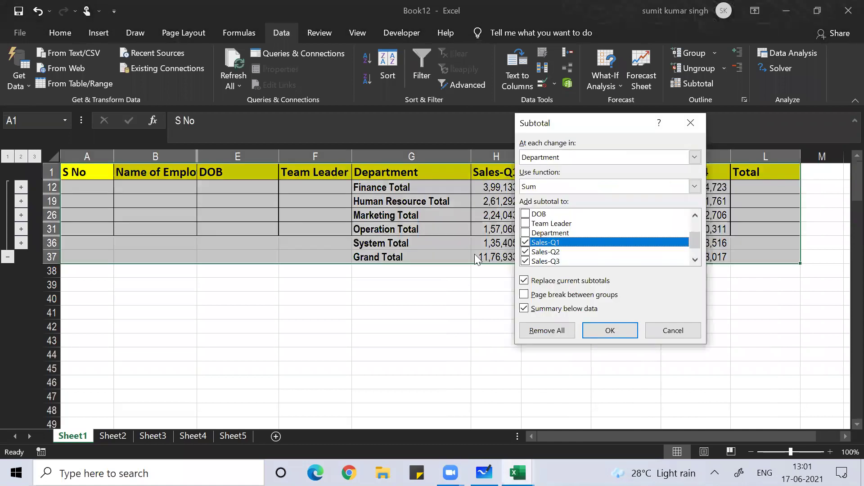
left_click(547, 332)
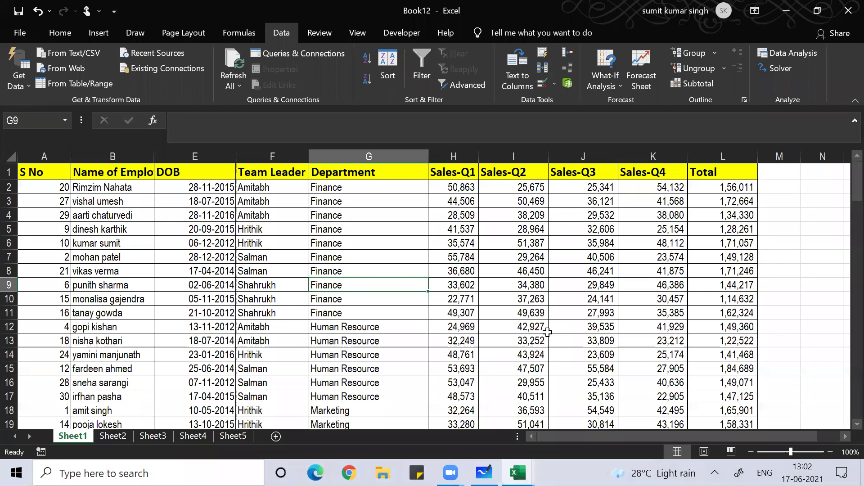
Step: Sort the table by Department and, within each department, by Team Leader, both on cell values from A to Z
key("alt+a")
key("s")
key("s")
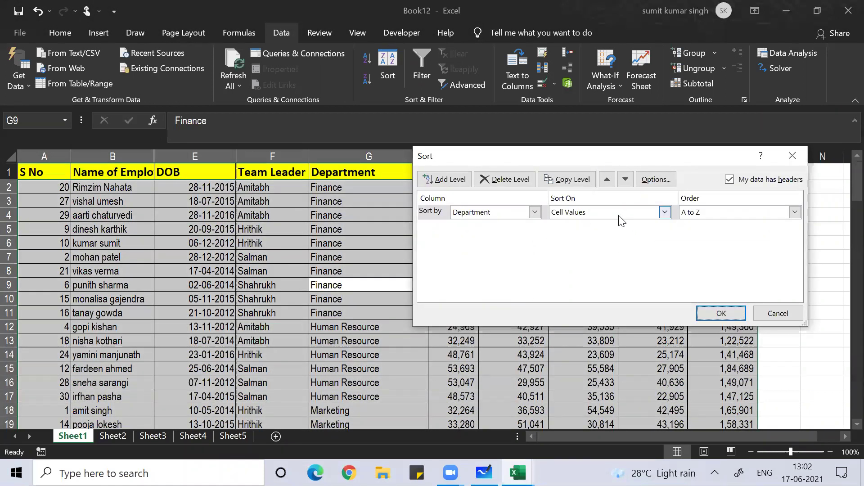
left_click(457, 179)
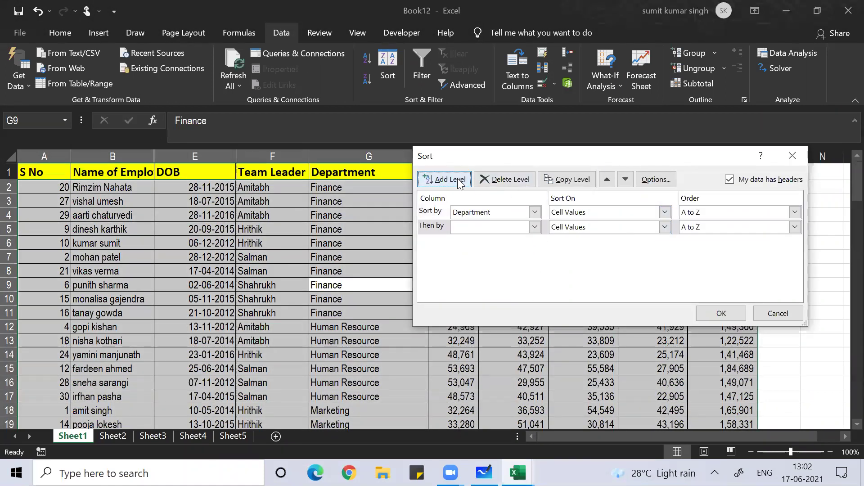
left_click(535, 227)
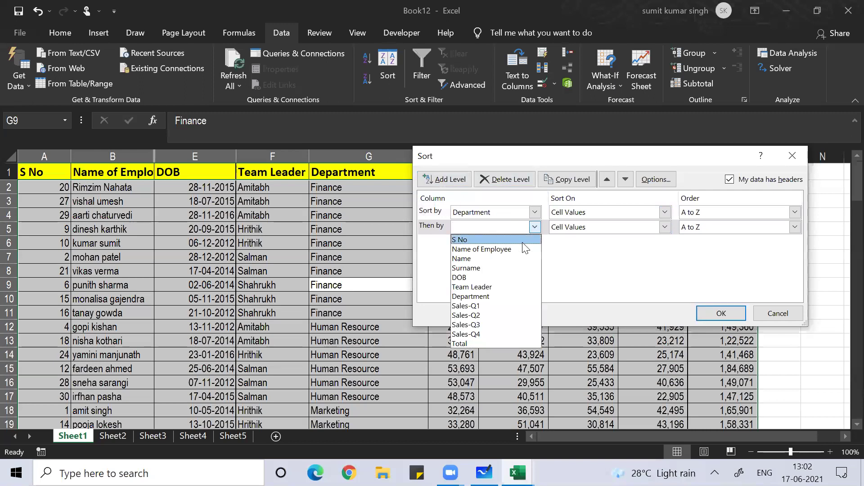
left_click(506, 287)
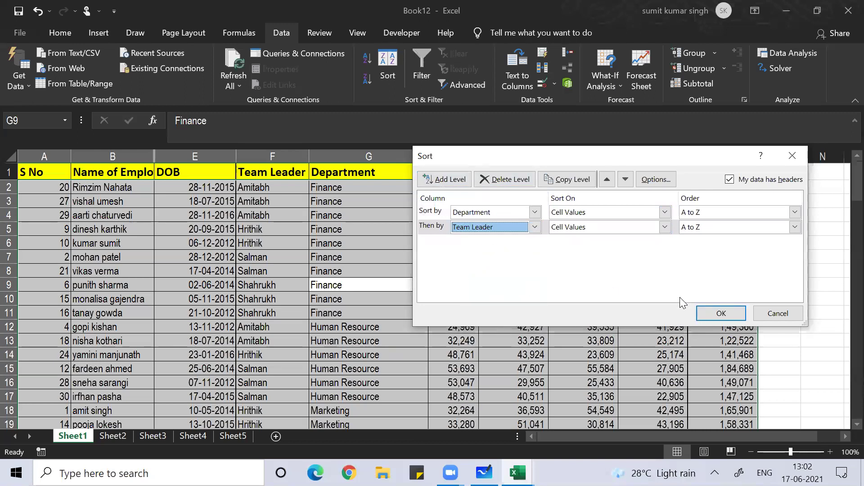
left_click(720, 313)
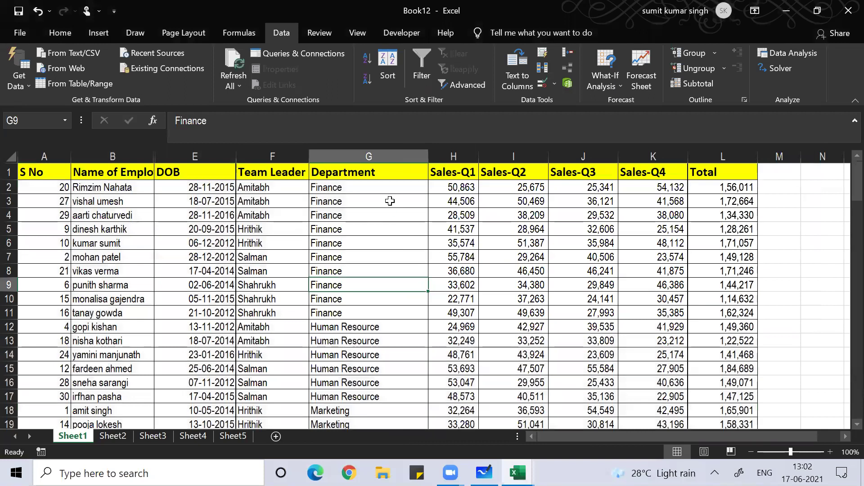
Step: Examine how the Team Leader names are ordered within each department of the sorted table
left_click(337, 193)
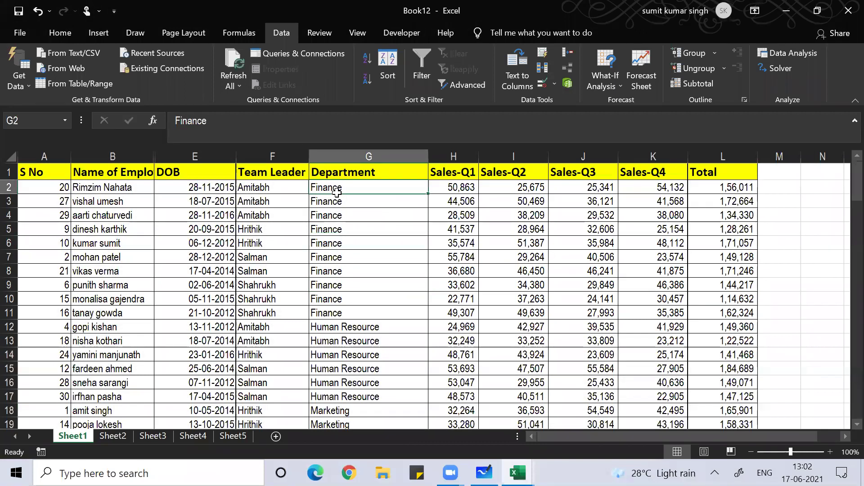
key("Left")
key("Down")
key("Down")
key("Down")
key("Down")
key("Down")
key("Down")
key("Down")
key("Down")
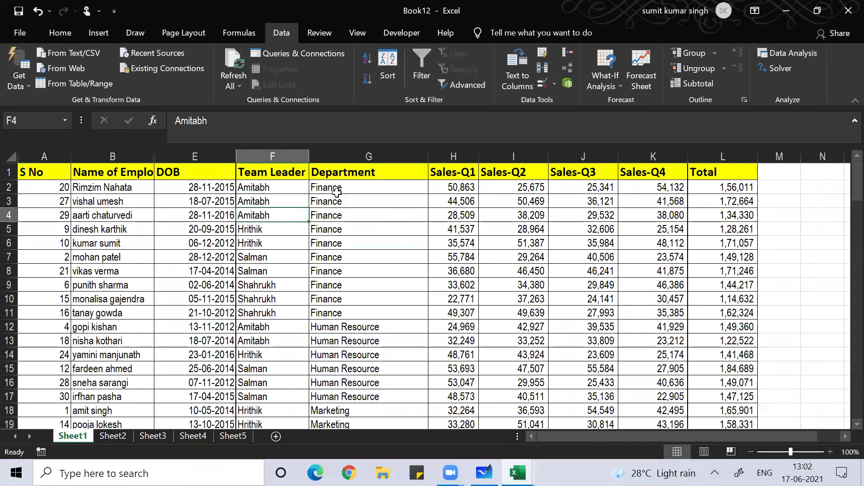
key("Down")
key("Down")
key("Down")
key("Down")
key("Down")
key("Down")
key("Down")
key("Down")
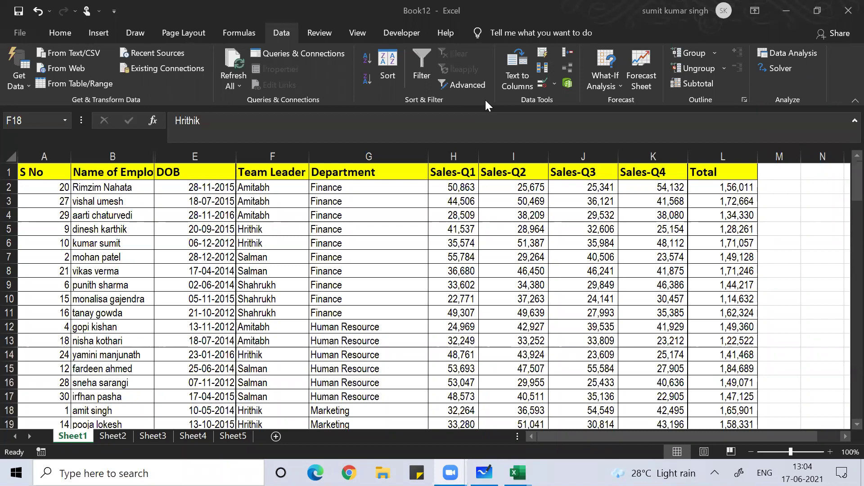
Step: Add Sum subtotals for Sales-Q1 to Sales-Q4 at each change in Department
left_click(377, 238)
left_click(377, 241)
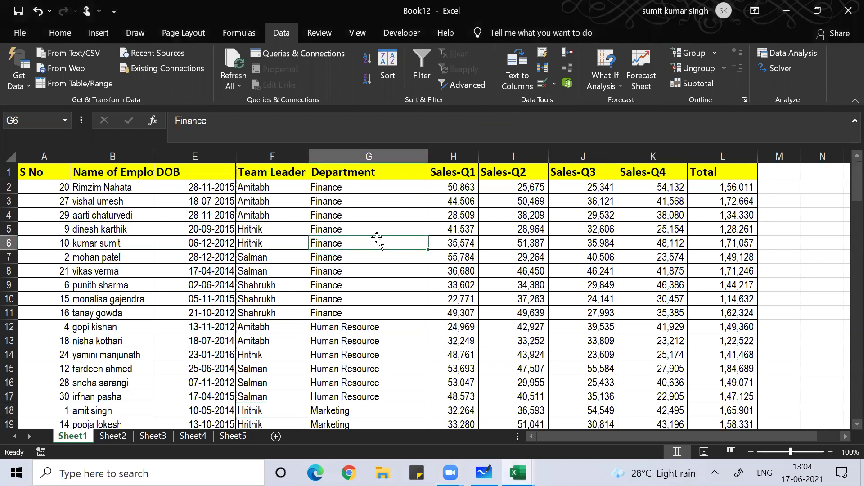
key("alt+d")
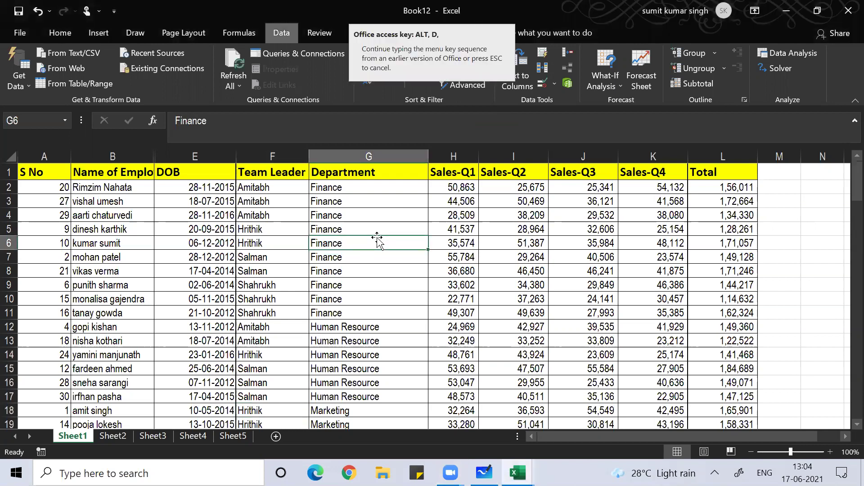
key("b")
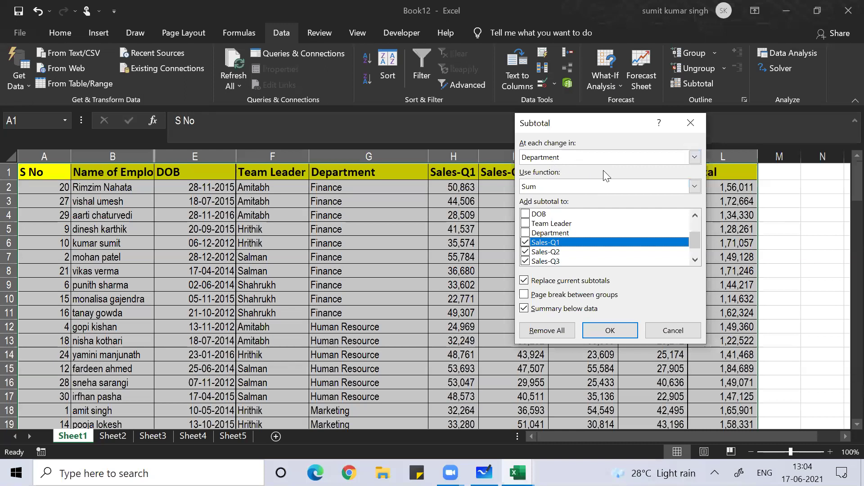
left_click(609, 331)
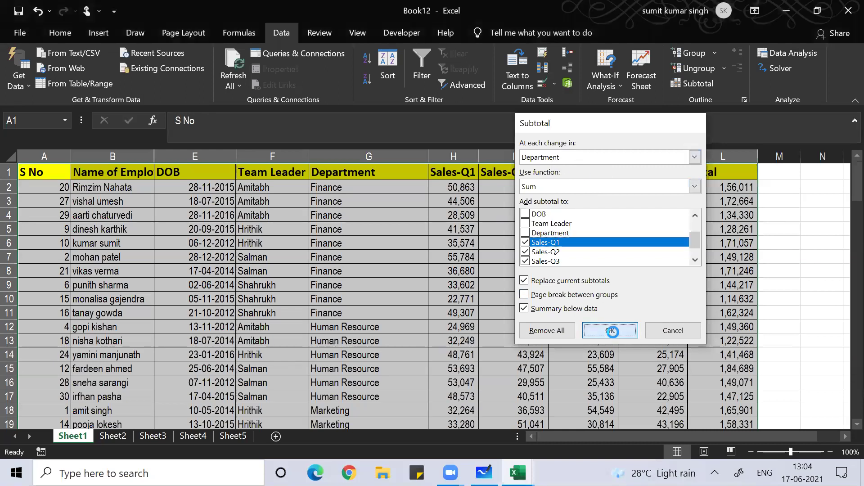
Step: Add a second set of Sum subtotals for the quarterly sales at each change in Team Leader, without replacing the current subtotals
left_click(362, 243)
left_click(355, 272)
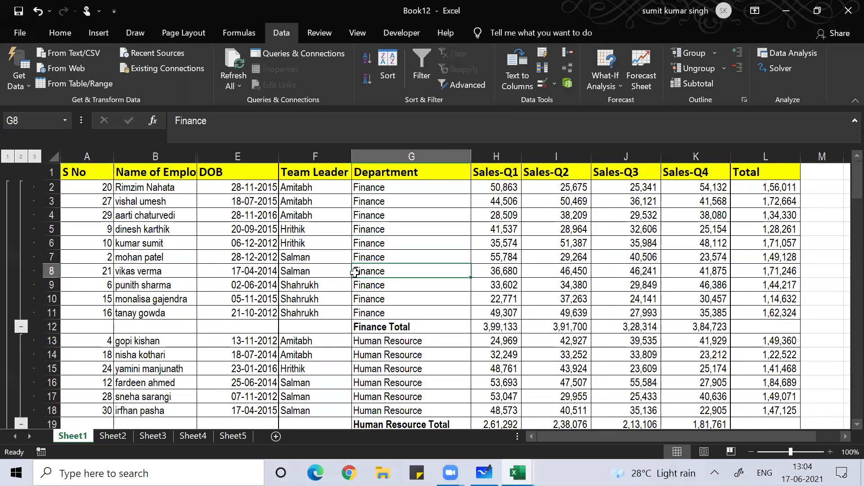
key("alt+a")
key("b")
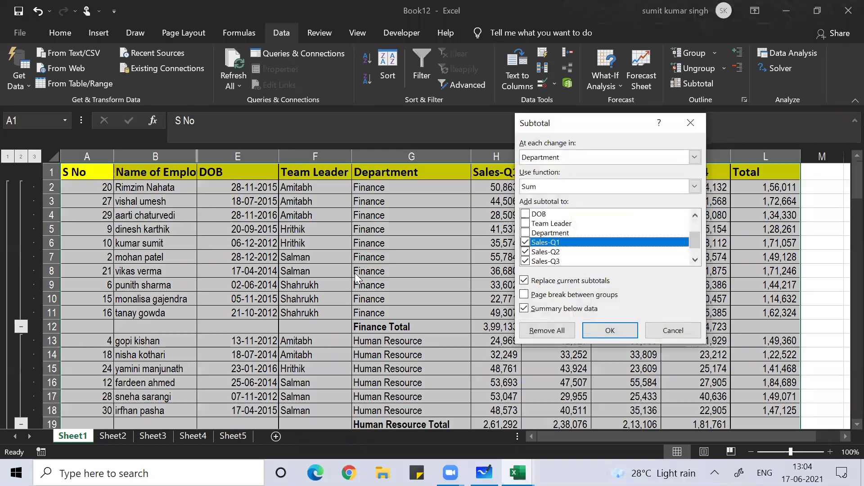
left_click(524, 281)
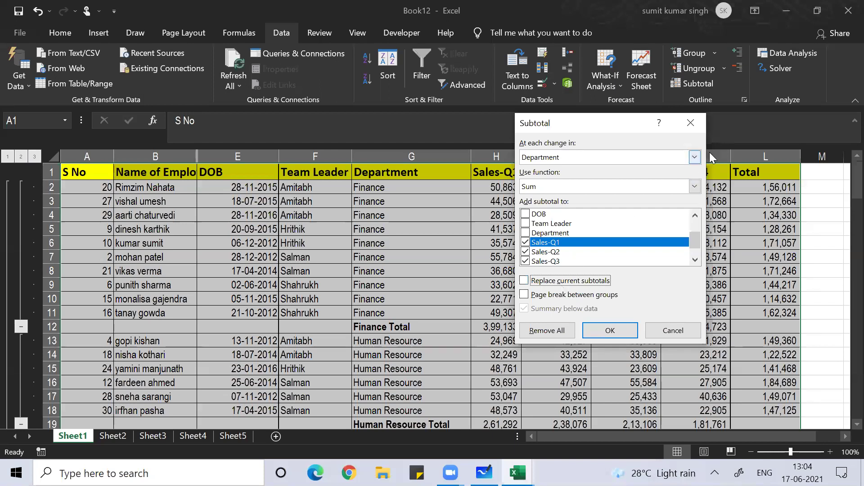
left_click(694, 158)
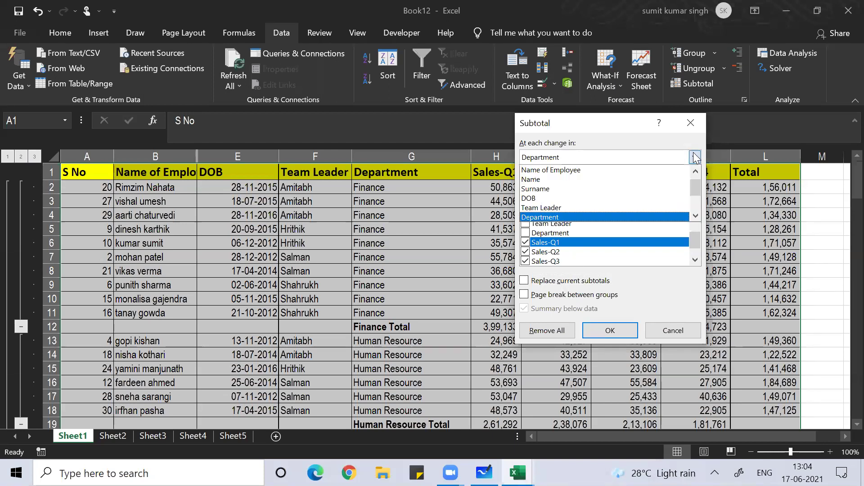
left_click(614, 208)
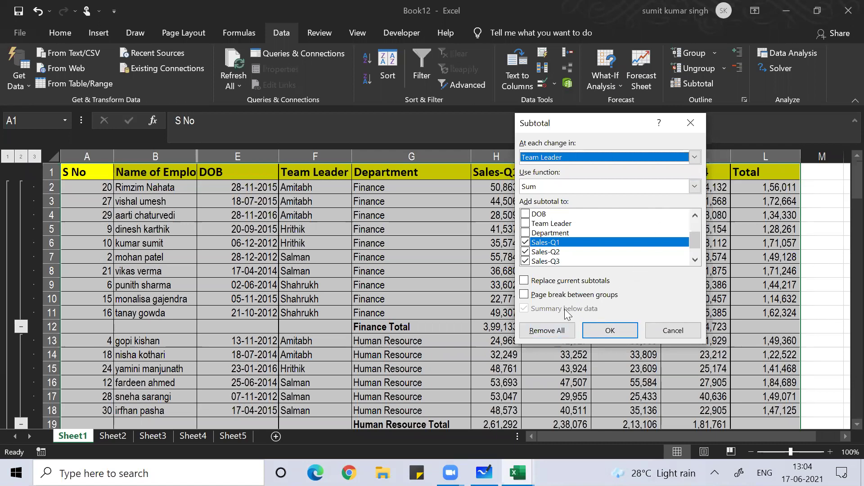
left_click(610, 332)
left_click(425, 270)
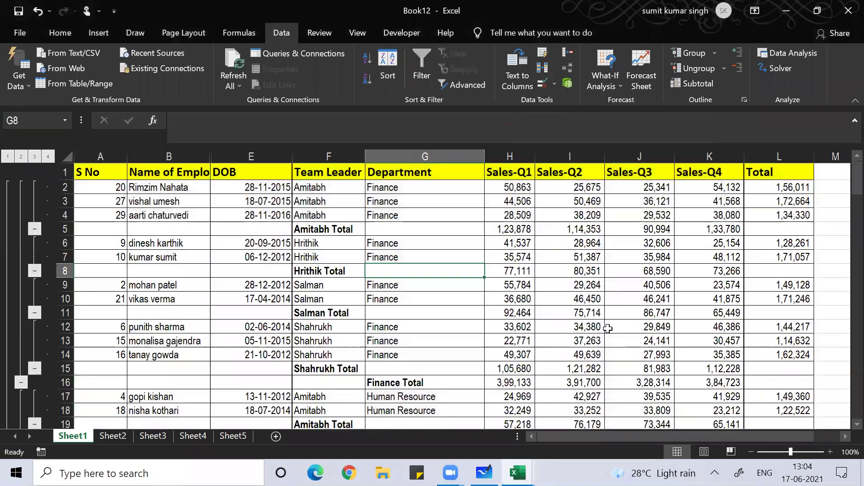
Step: Display outline levels 1, 2 and 3 of the nested subtotals in turn
left_click(8, 161)
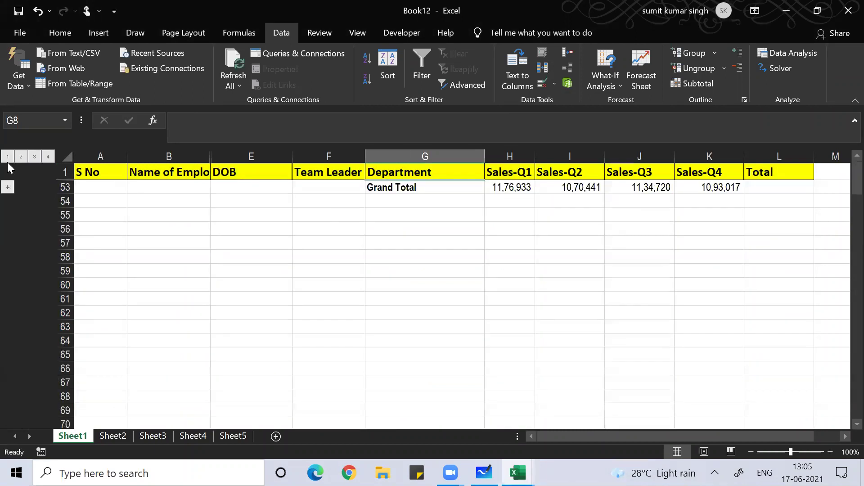
left_click(19, 161)
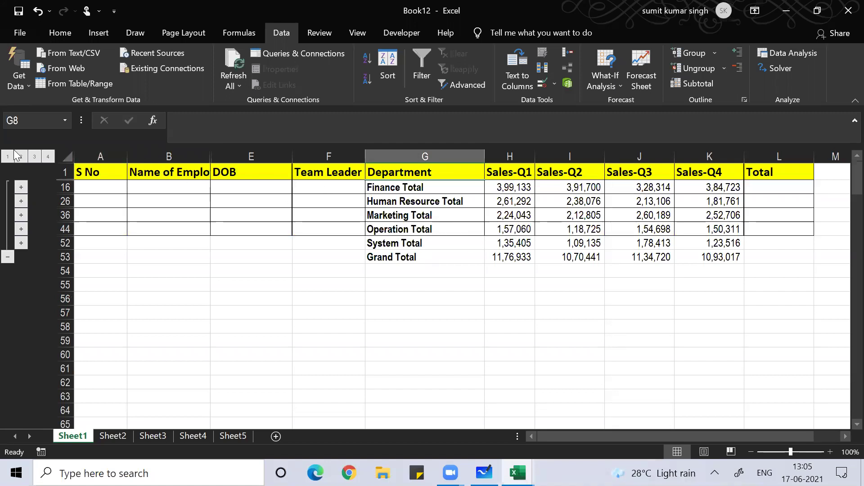
left_click(33, 156)
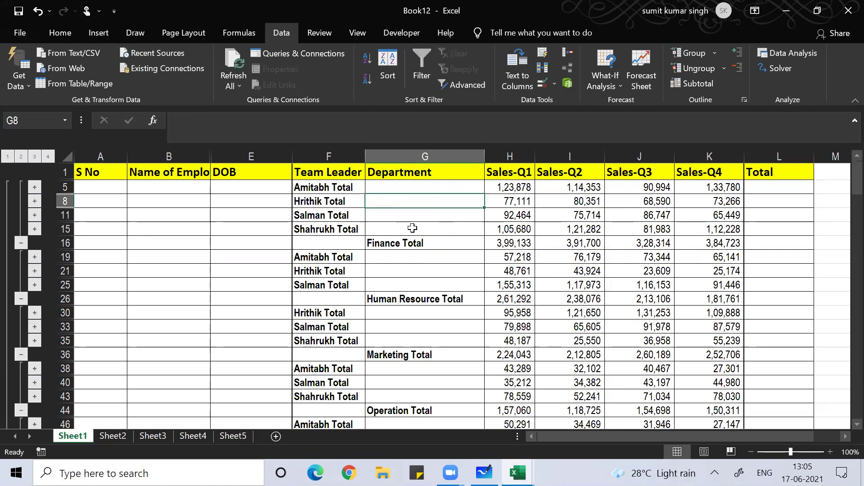
Step: Examine the team leader totals and department totals down to the Grand Total, including the Sales-Q1 subtotal formulas of the Finance group
left_click(405, 303)
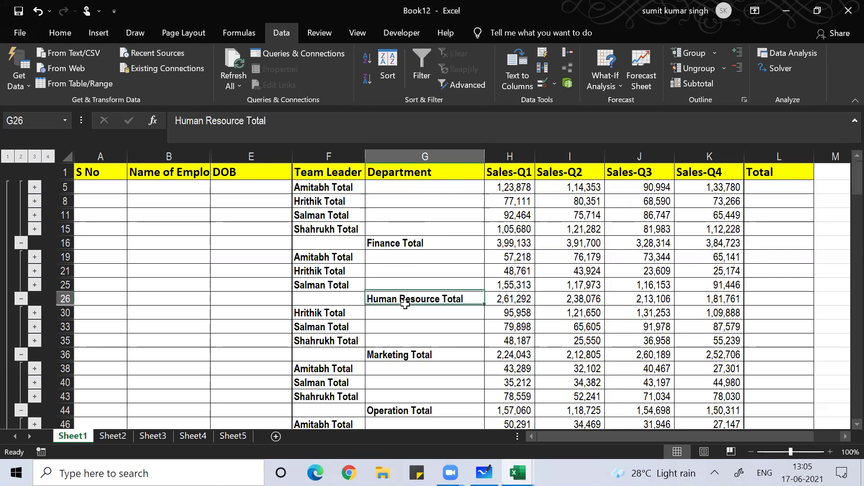
key("Down")
key("Down")
key("Down")
key("Down")
key("Down")
key("Down")
key("Down")
key("Down")
key("Down")
key("Down")
key("Down")
key("Down")
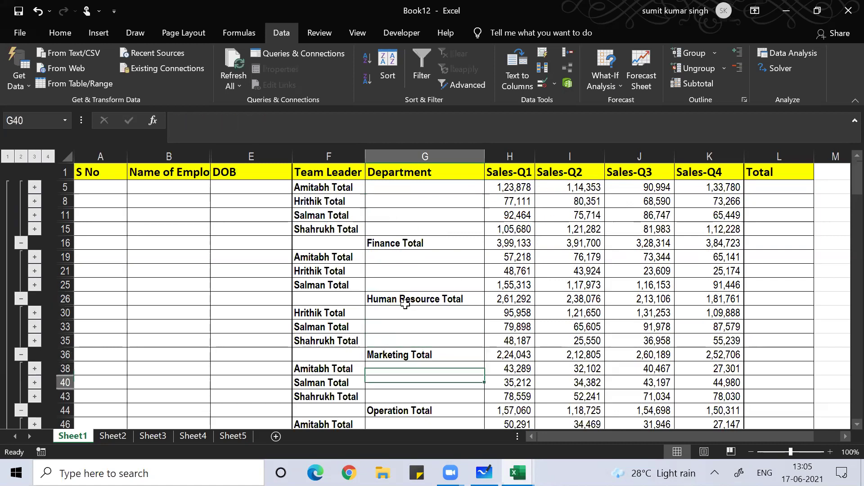
key("Down")
key("Down")
key("Down")
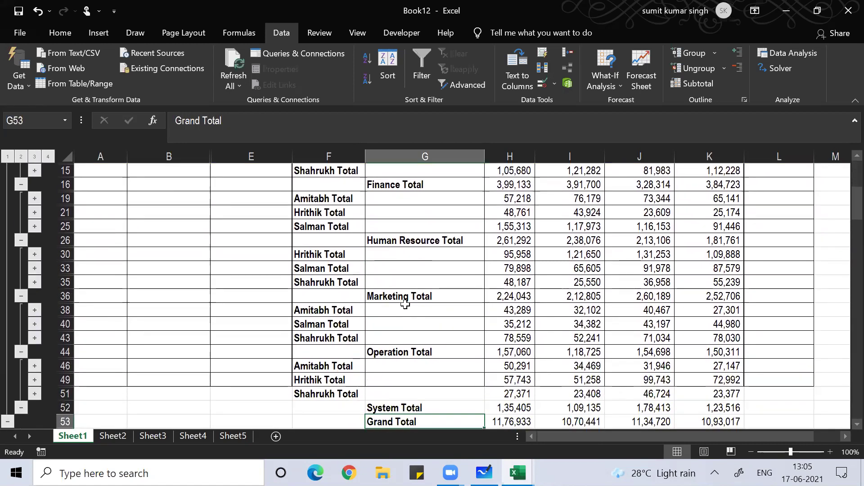
key("Up")
key("Up")
key("Up")
key("Up")
key("Up")
key("Up")
key("Up")
key("Up")
key("Up")
key("Up")
key("Up")
key("Up")
key("Up")
key("Up")
key("Up")
key("Up")
key("Up")
key("Up")
key("Up")
key("Up")
key("Up")
key("Up")
key("Up")
key("Up")
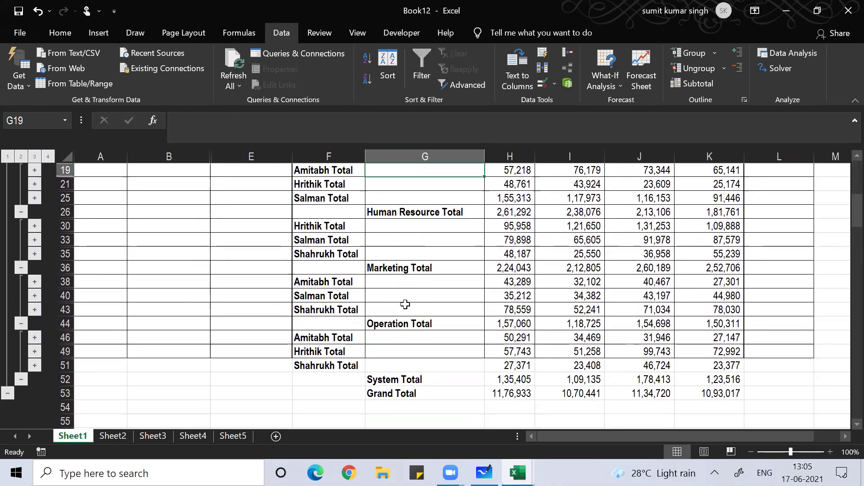
key("Down")
key("Down")
key("Down")
key("Down")
key("Down")
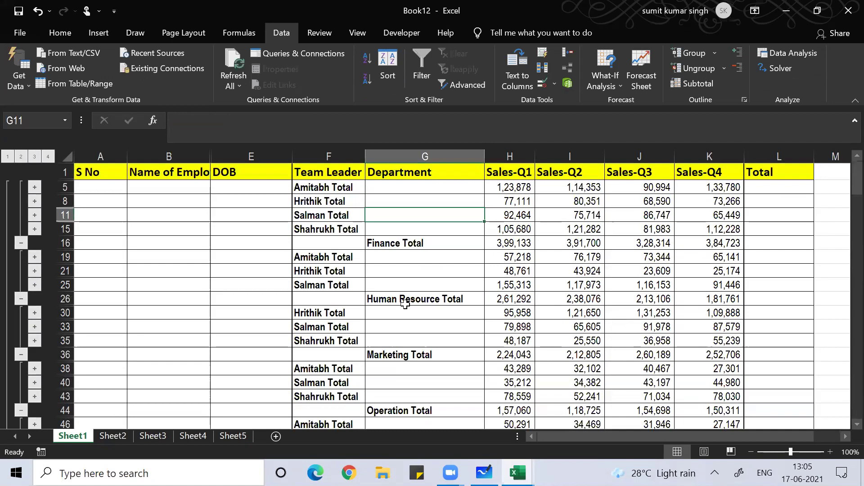
key("Right")
key("Up")
key("Up")
key("Up")
key("Up")
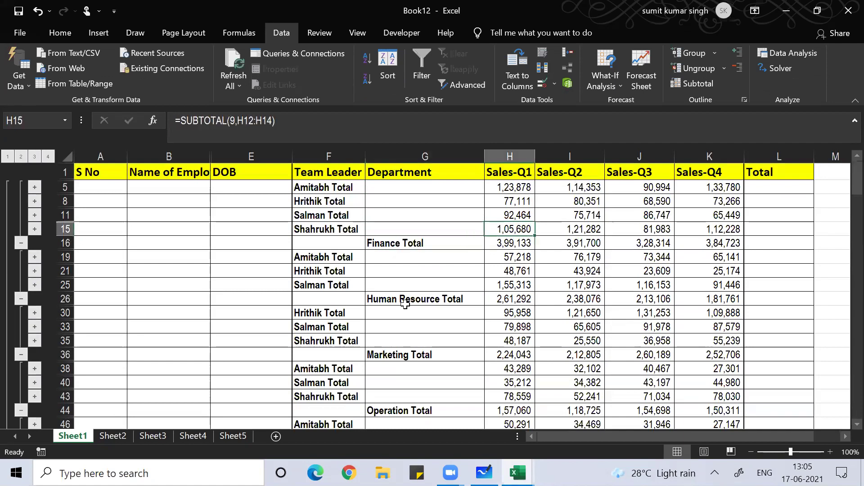
key("Down")
key("Down")
key("Down")
key("Down")
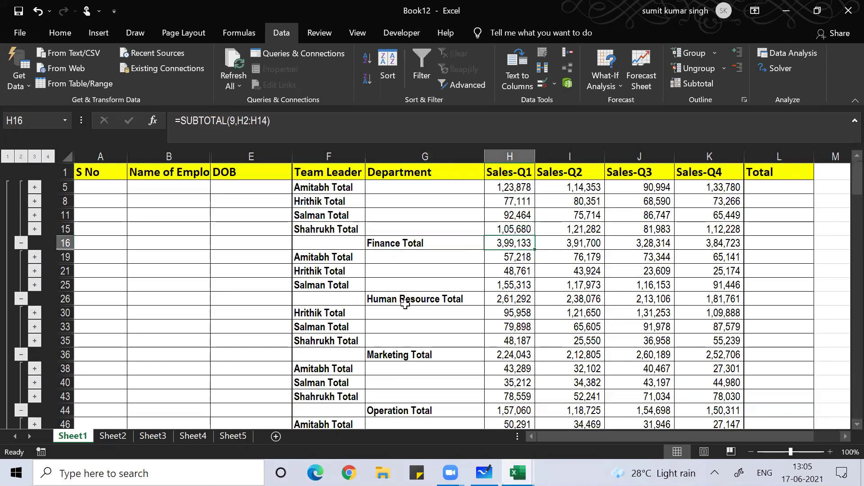
key("Left")
key("Left")
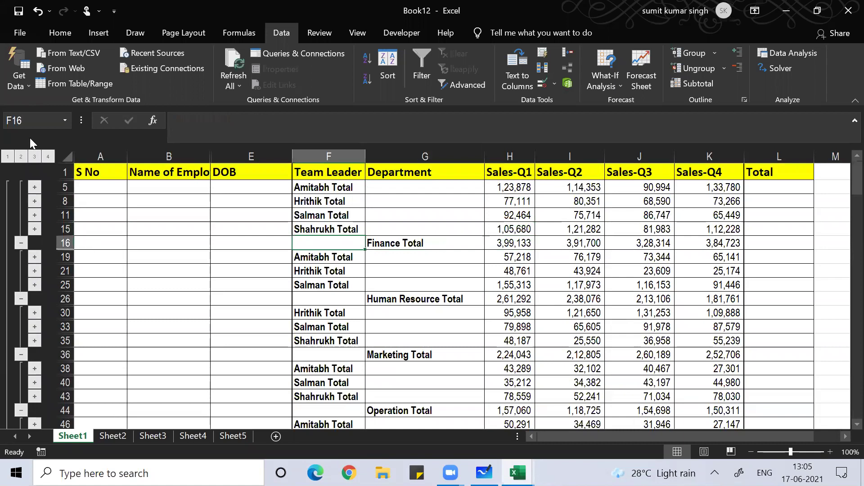
Step: Collapse the outline to the department totals at level 2, and return to the team leader totals at level 3
left_click(22, 155)
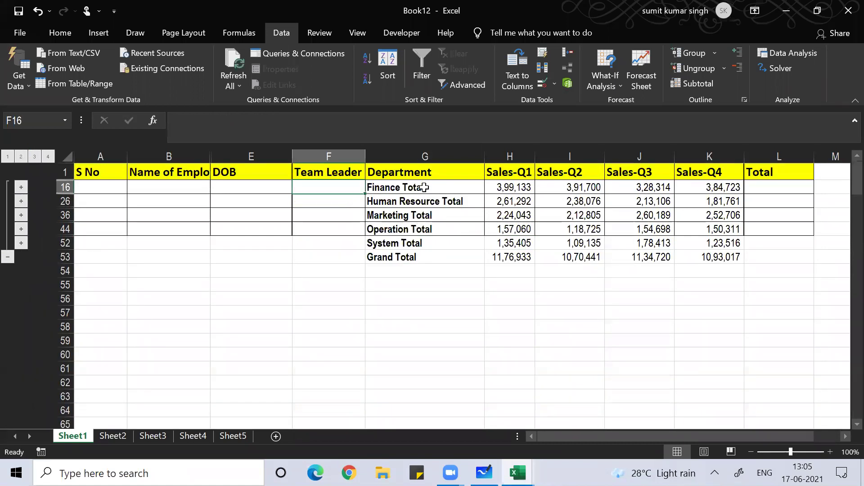
left_click(33, 160)
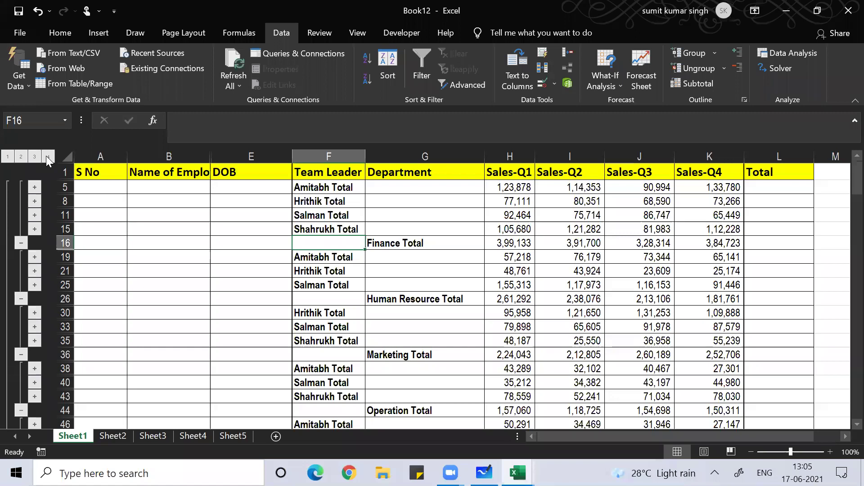
Step: Show all detail rows at outline level 4, and collapse each team leader group in the Finance department
left_click(47, 156)
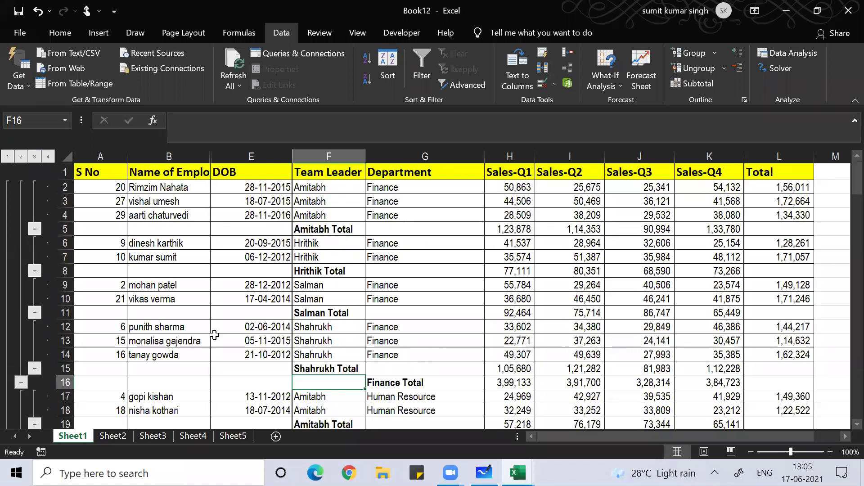
left_click(35, 229)
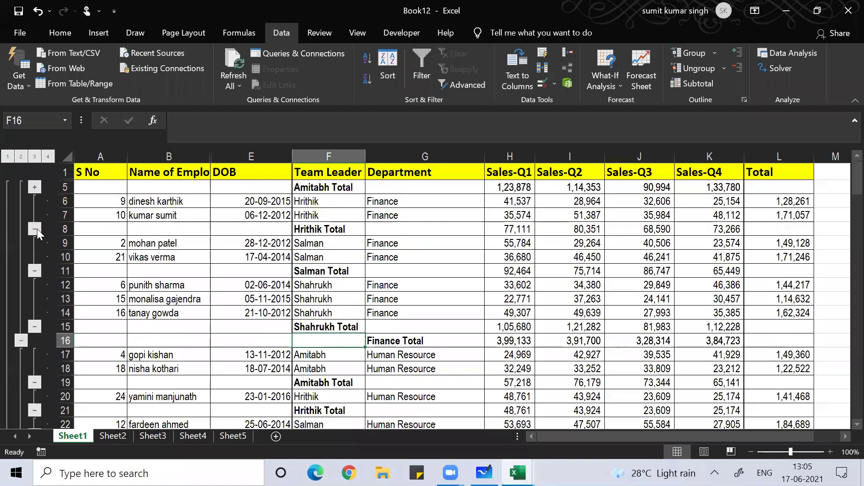
left_click(36, 229)
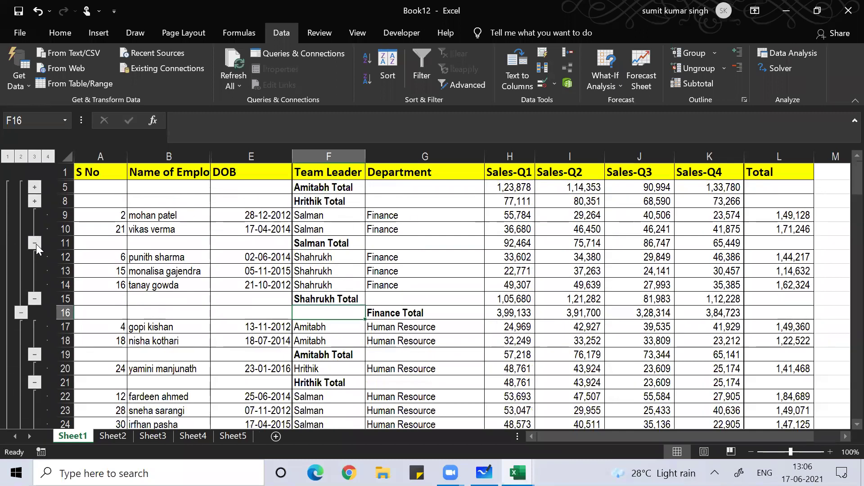
left_click(36, 244)
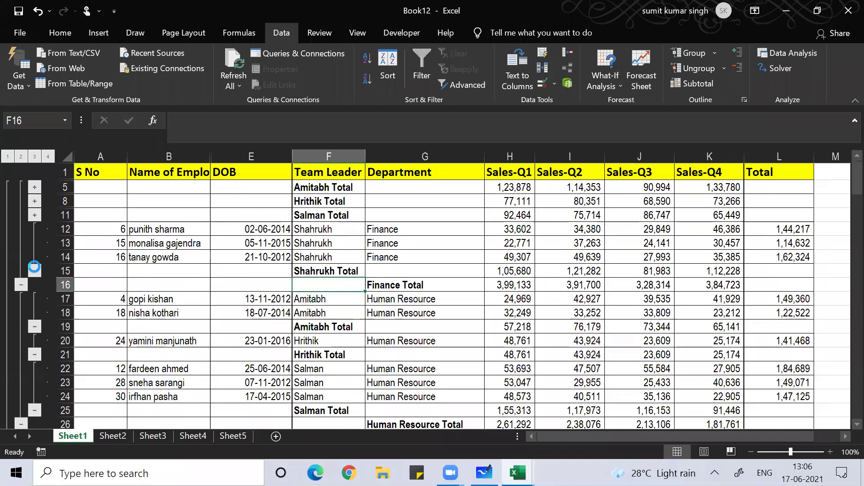
left_click(35, 268)
Step: Collapse each team leader group in the Human Resource and Marketing departments to its total row
left_click(37, 289)
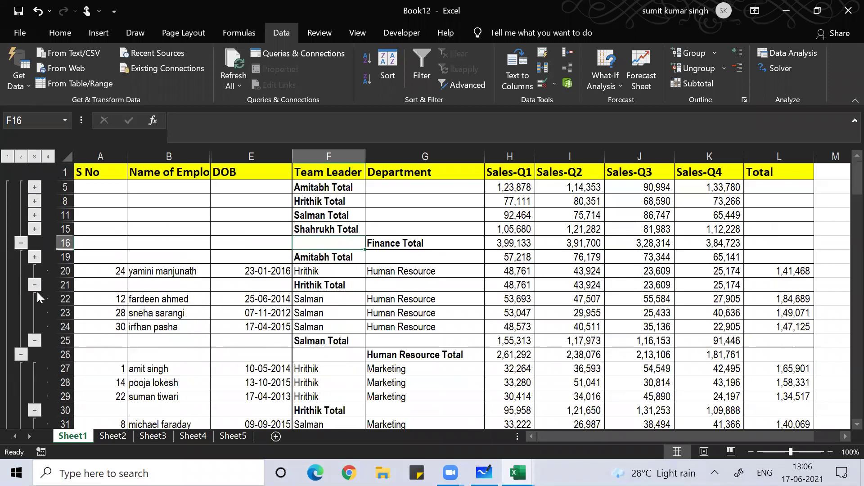
left_click(35, 284)
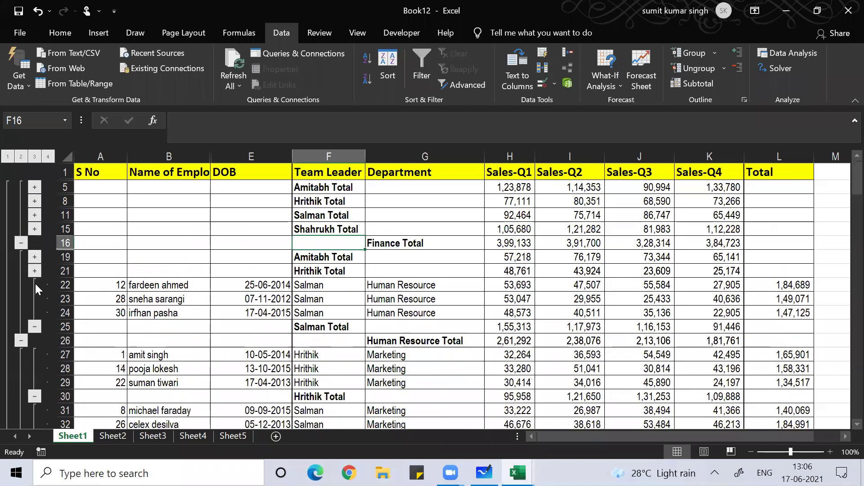
left_click(34, 326)
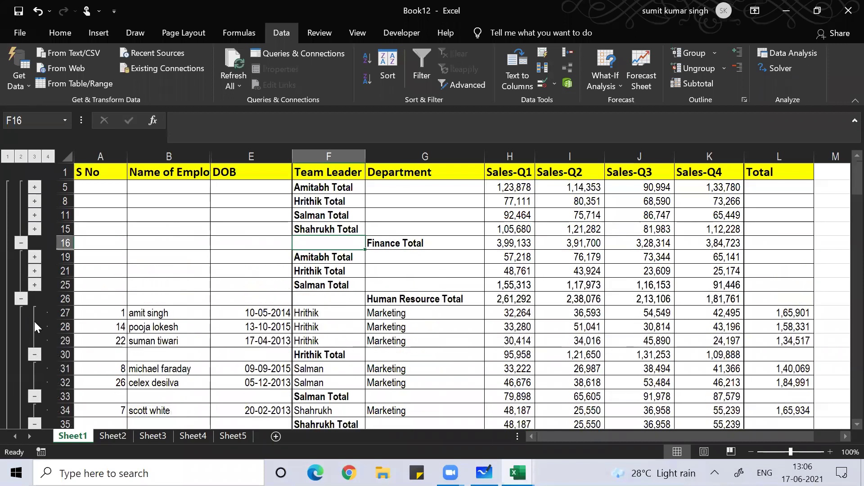
left_click(34, 354)
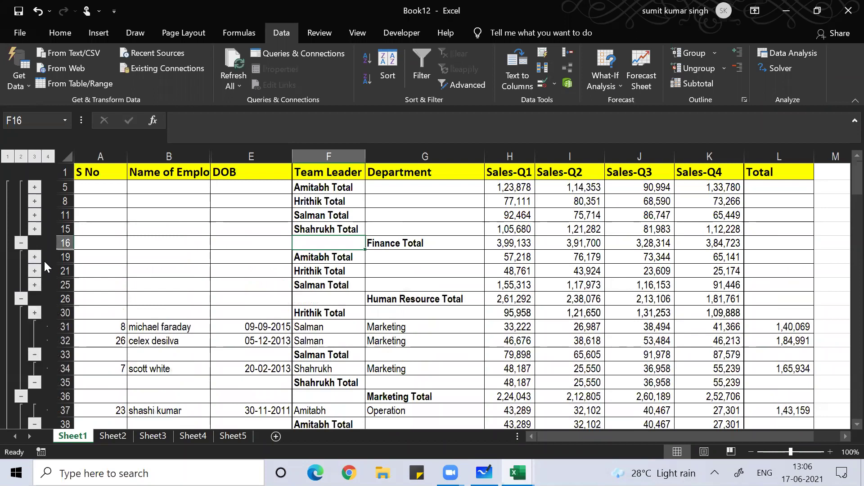
left_click(35, 382)
left_click(35, 355)
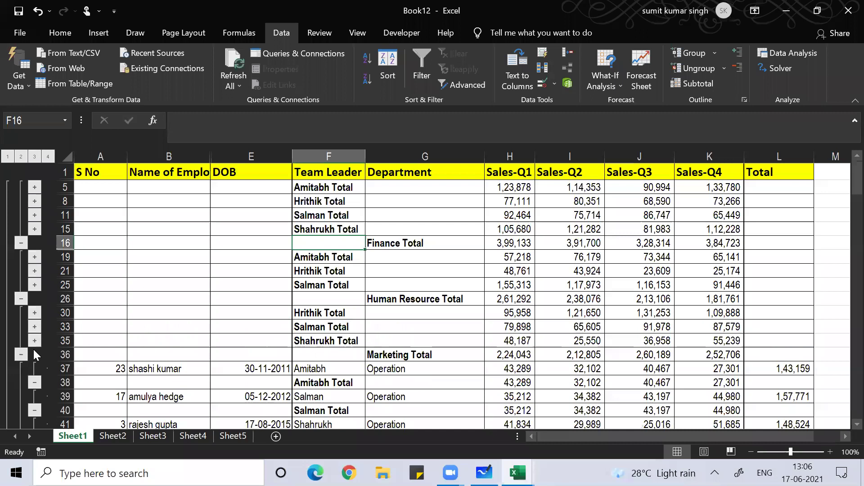
Step: Expand and re-collapse the first Finance team leader's detail rows, and expand the second team leader's rows
left_click(28, 187)
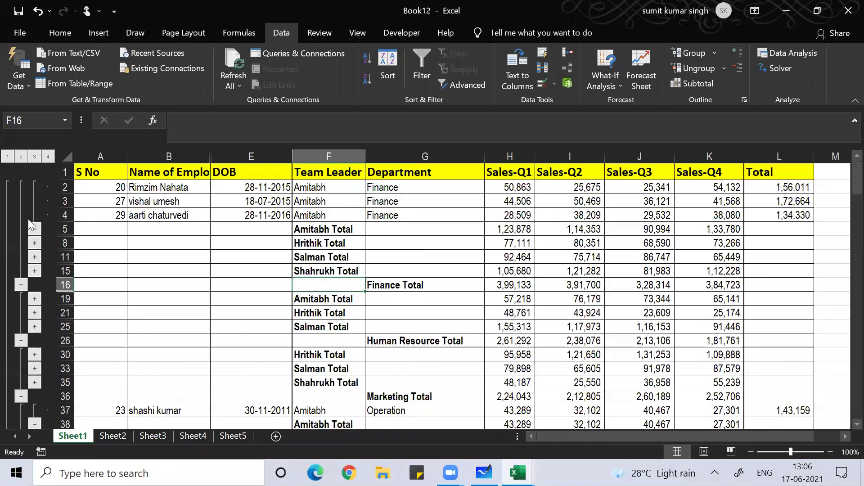
left_click(35, 229)
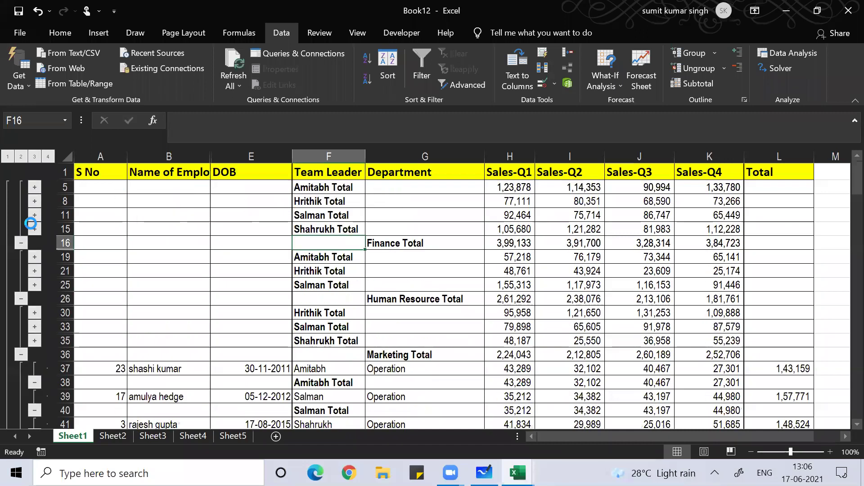
left_click(32, 199)
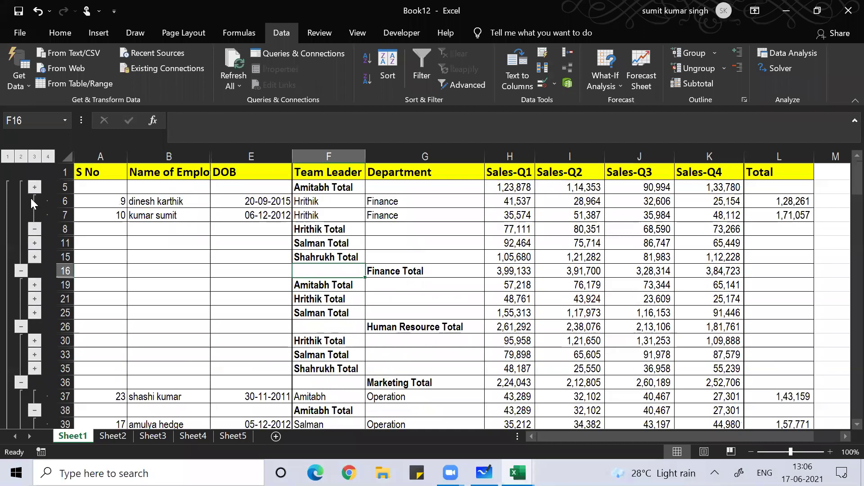
Step: Show only department totals, check the Finance Sales-Q1 subtotal, and expand and re-collapse Finance with its second team leader group collapsed
left_click(20, 156)
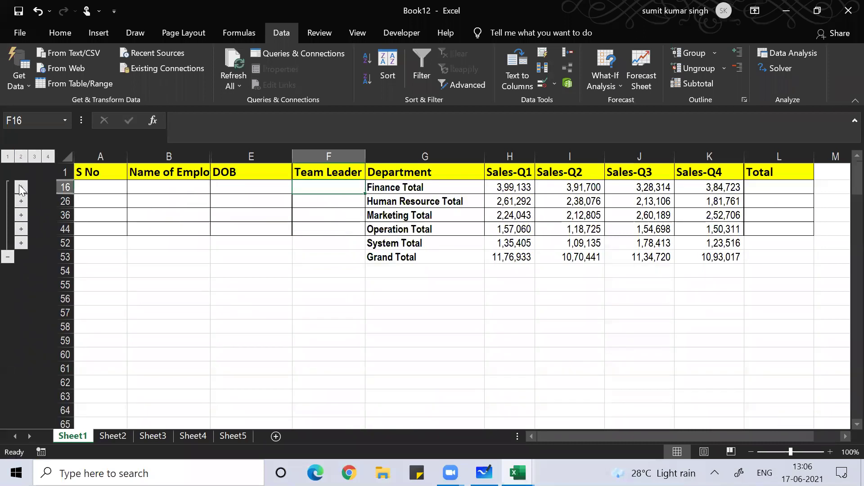
left_click(501, 198)
key("Up")
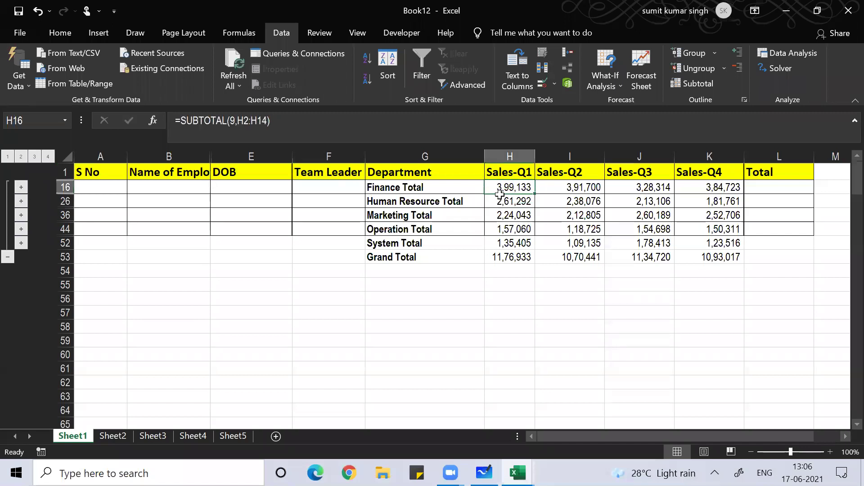
left_click(21, 187)
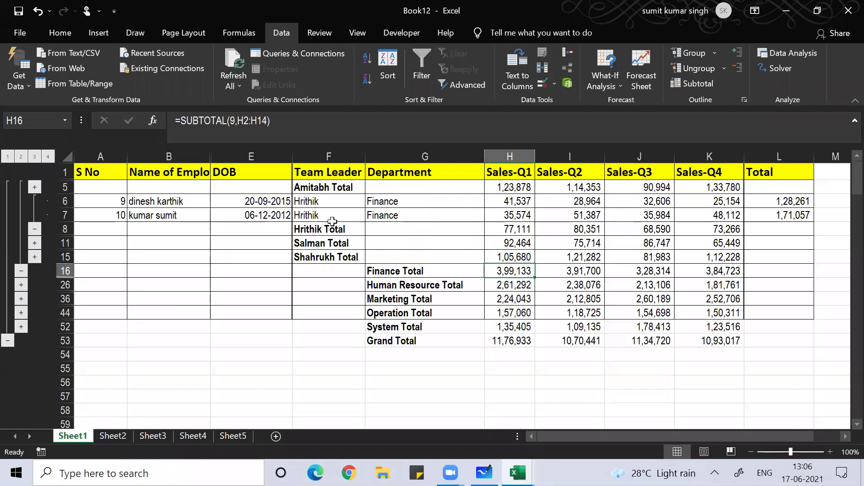
left_click(30, 230)
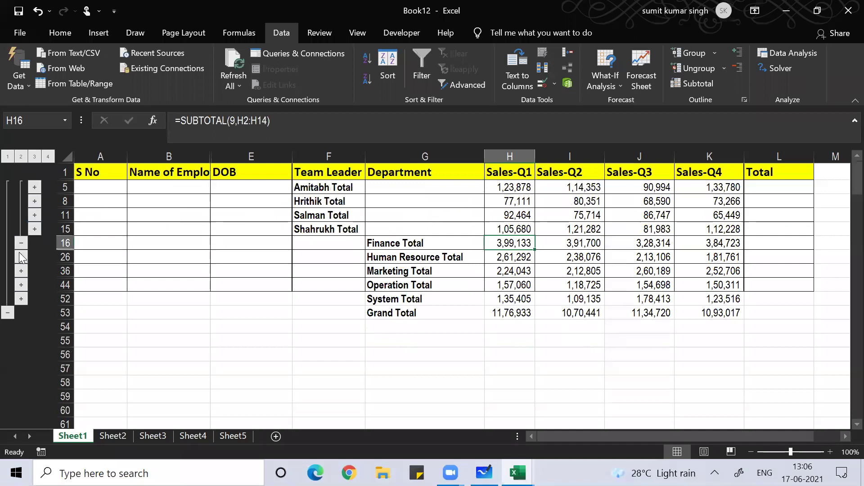
left_click(20, 243)
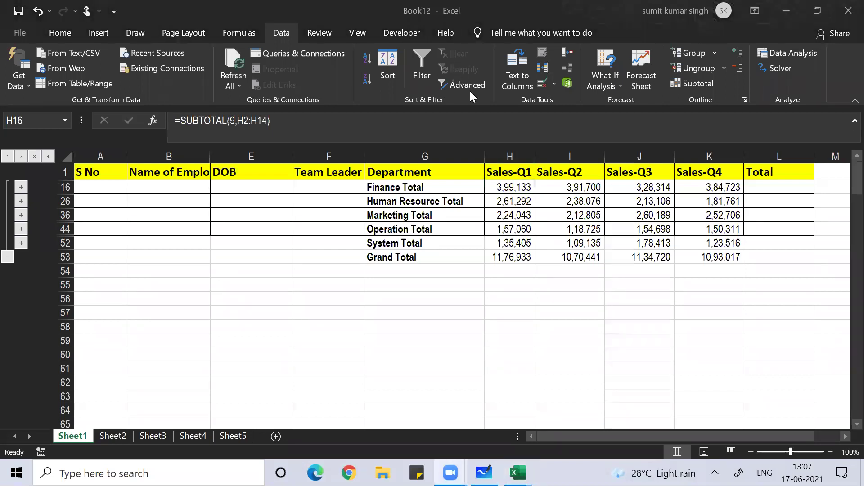
Step: Remove all subtotals from the sales data
left_click(429, 215)
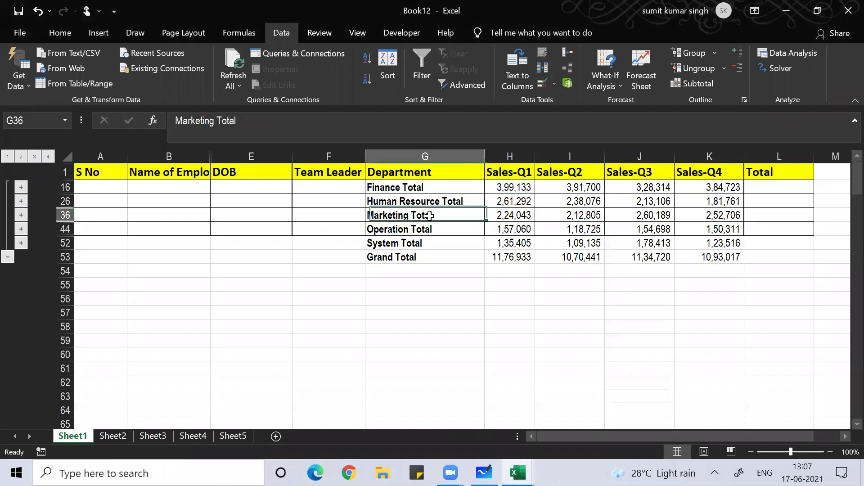
key("alt+d")
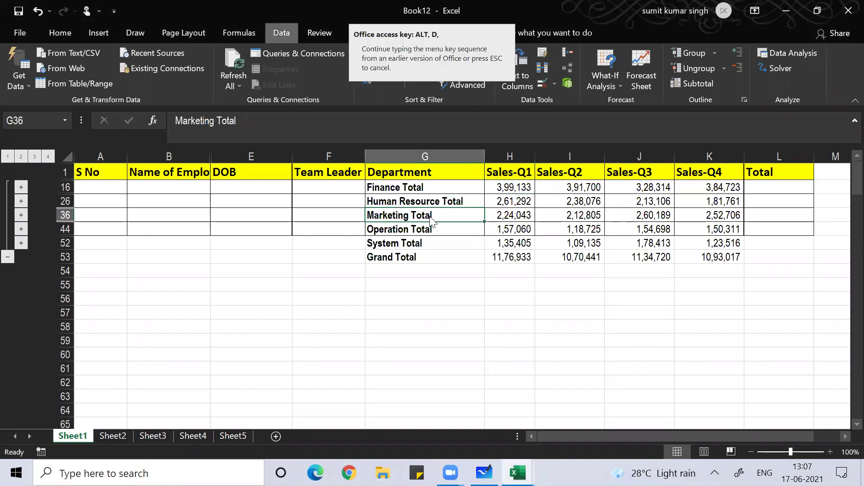
key("b")
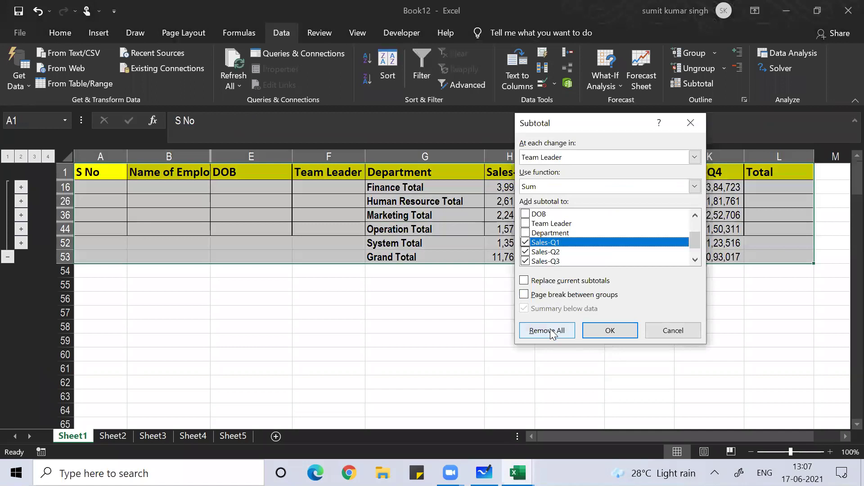
left_click(552, 333)
Step: Examine how the sorted rows are grouped in the Department and Team Leader columns
left_click(394, 296)
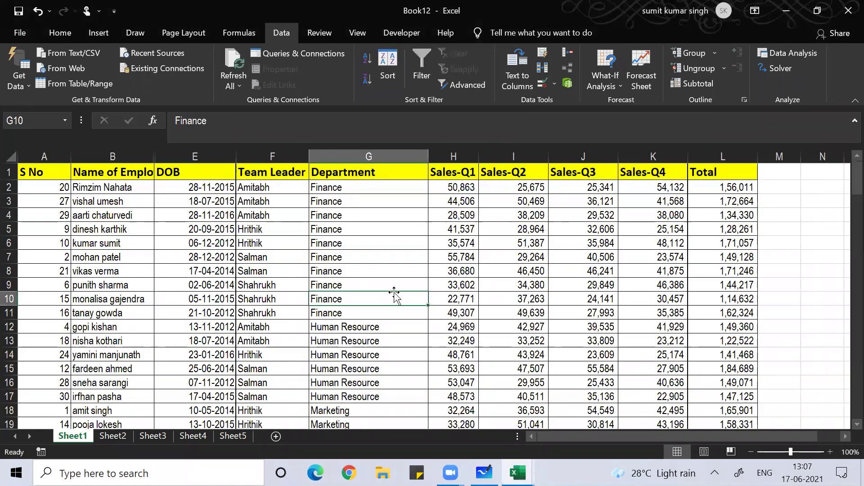
key("Up")
key("Up")
key("Up")
key("Up")
key("Up")
key("Up")
key("Up")
key("Up")
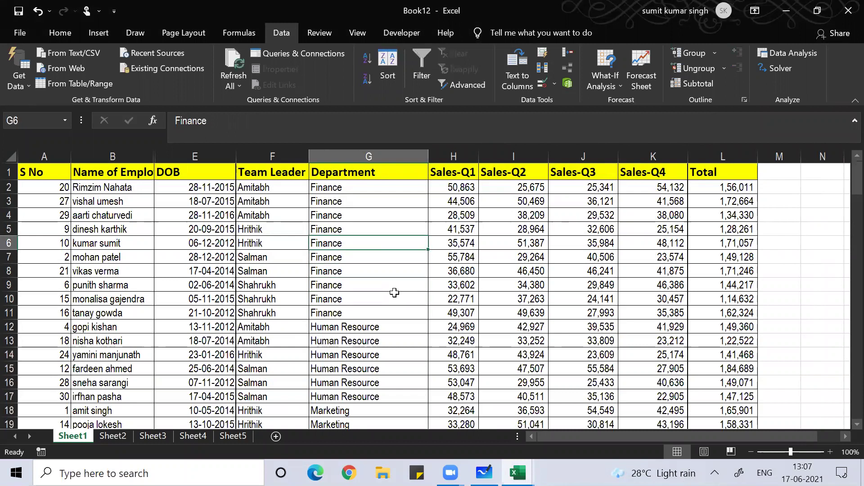
key("Down")
key("Down")
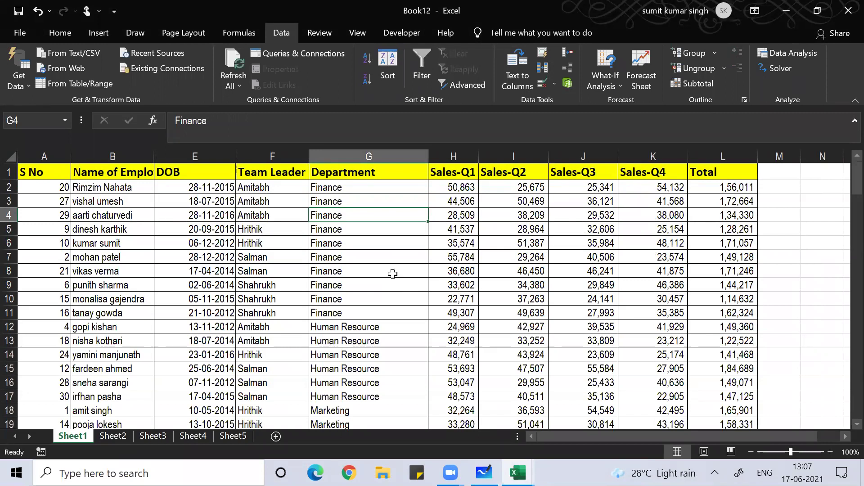
left_click(269, 188)
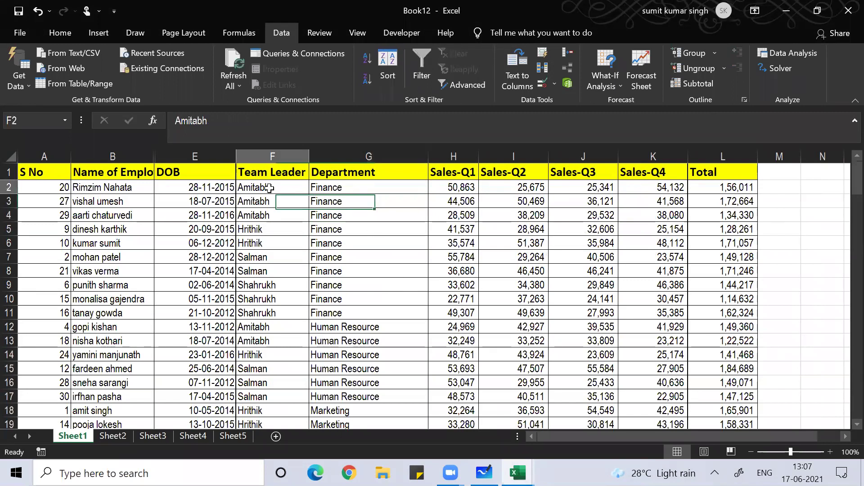
key("Down")
key("Down")
key("Down")
key("Up")
key("Up")
key("Up")
key("Down")
key("Down")
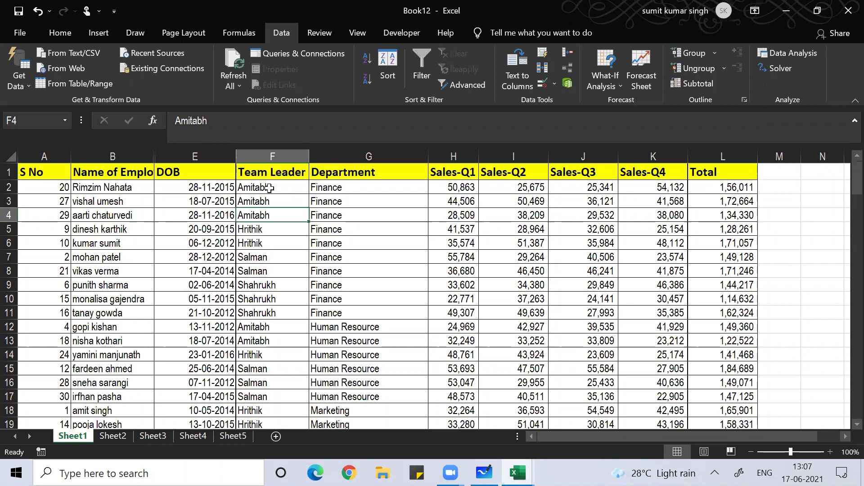
key("Up")
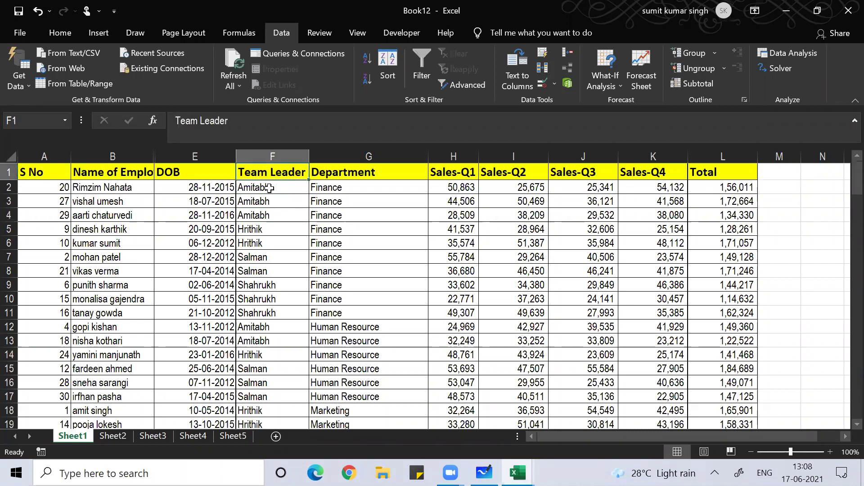
Step: Insert a blank row above the header row
left_click(9, 172)
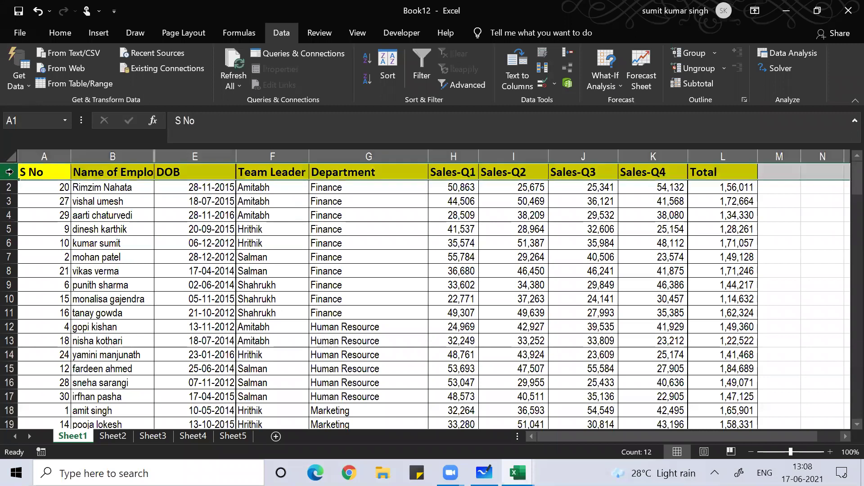
key("ctrl+shift+plus")
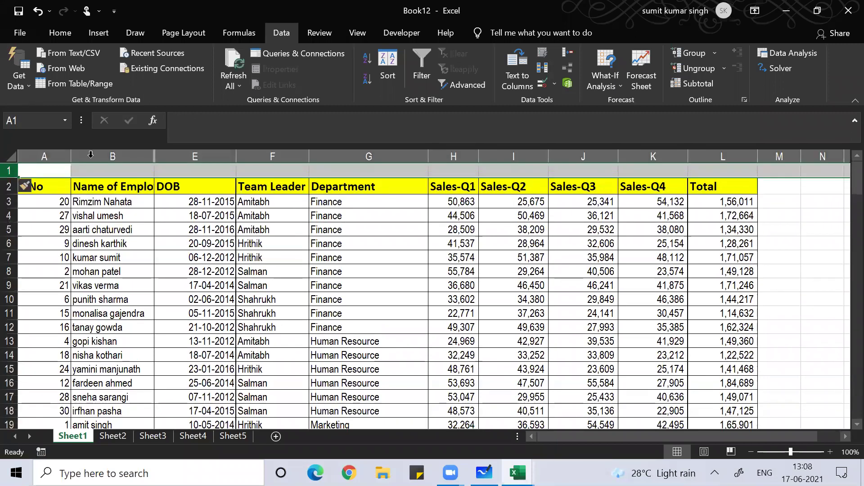
left_click(323, 172)
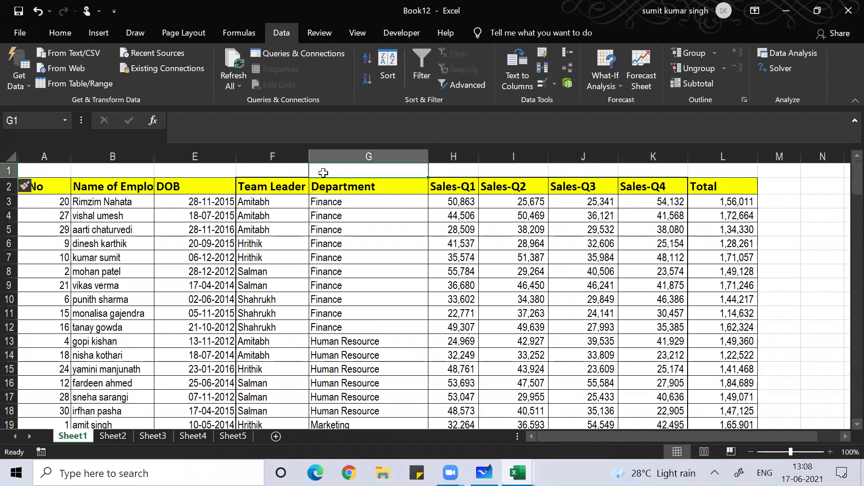
type("=sum")
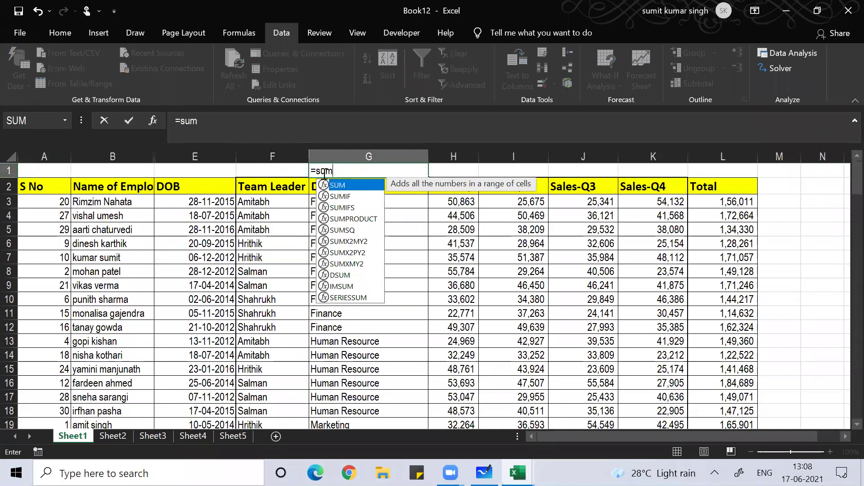
type("ifs(")
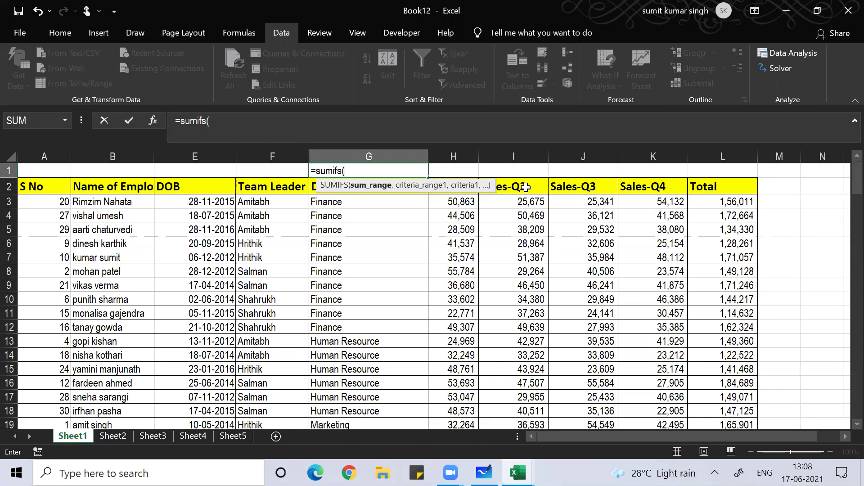
key("BackSpace")
key("BackSpace")
key("BackSpace")
key("BackSpace")
key("Escape")
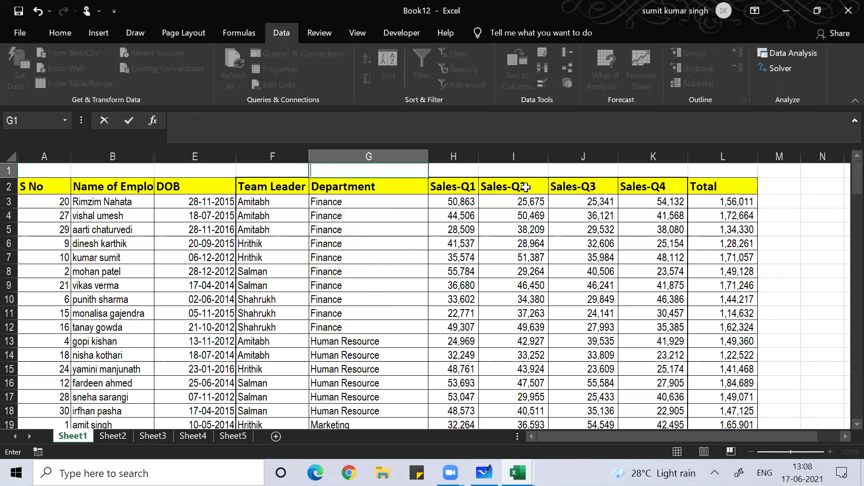
Step: Add Sum subtotals for Sales-Q1 through Sales-Q4 at each change in Department
key("Down")
key("Down")
key("Down")
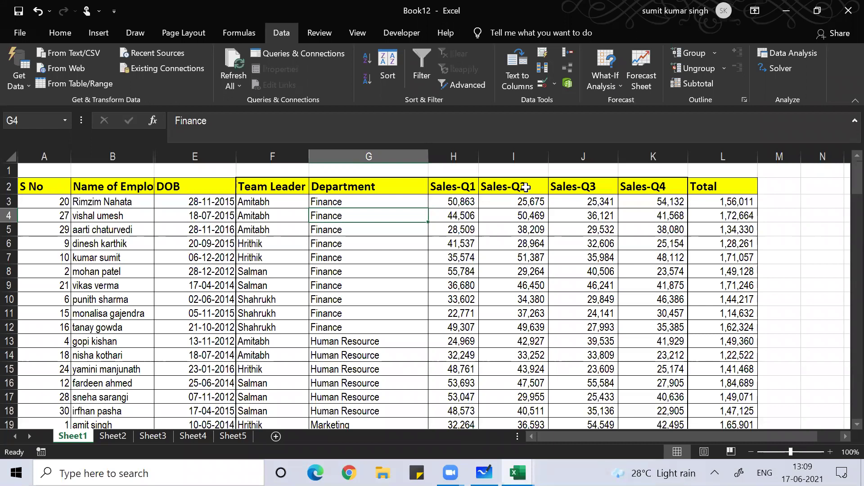
key("alt")
key("a")
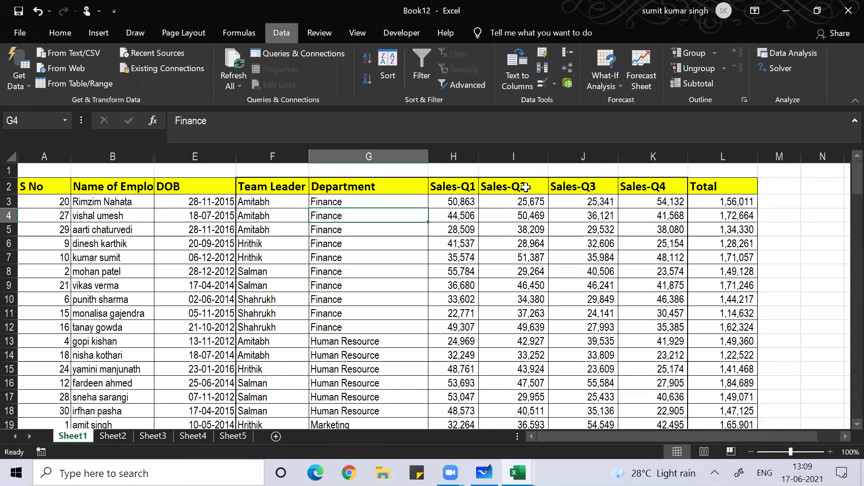
key("b")
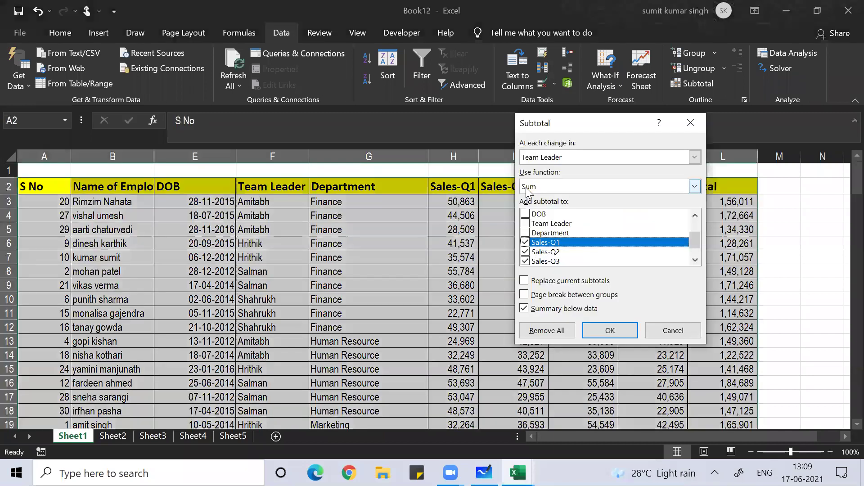
left_click(695, 157)
left_click(696, 216)
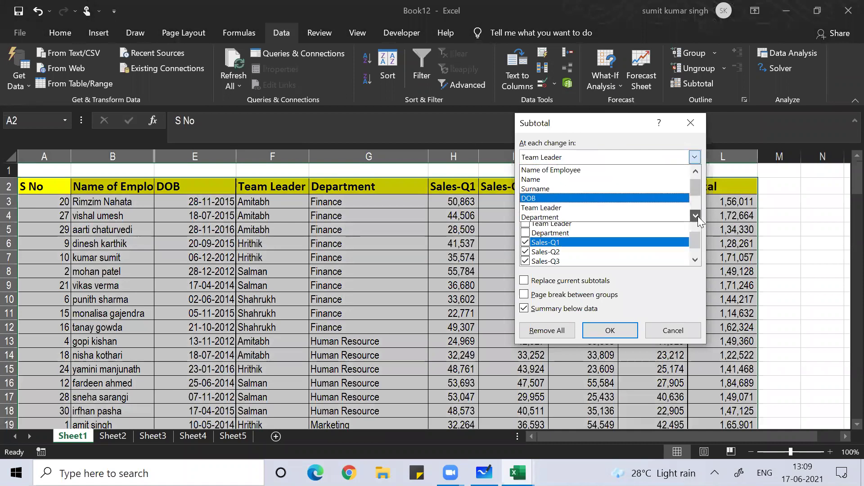
left_click(592, 216)
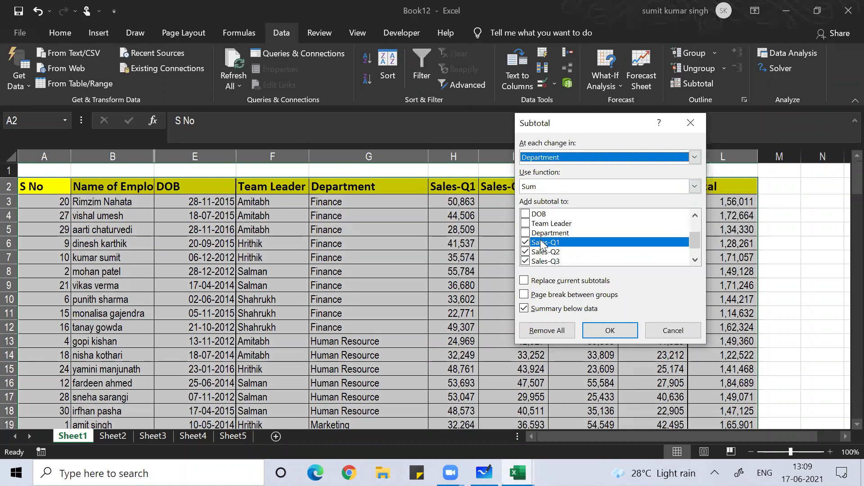
left_click(695, 260)
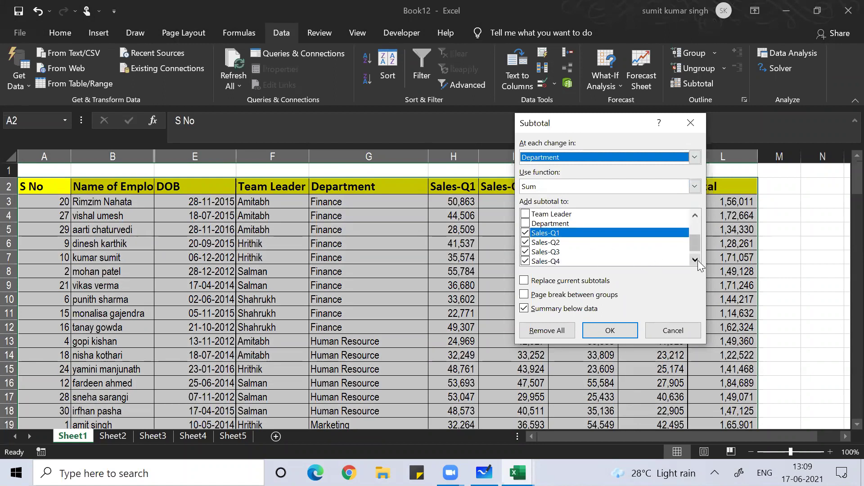
left_click(695, 260)
left_click(610, 330)
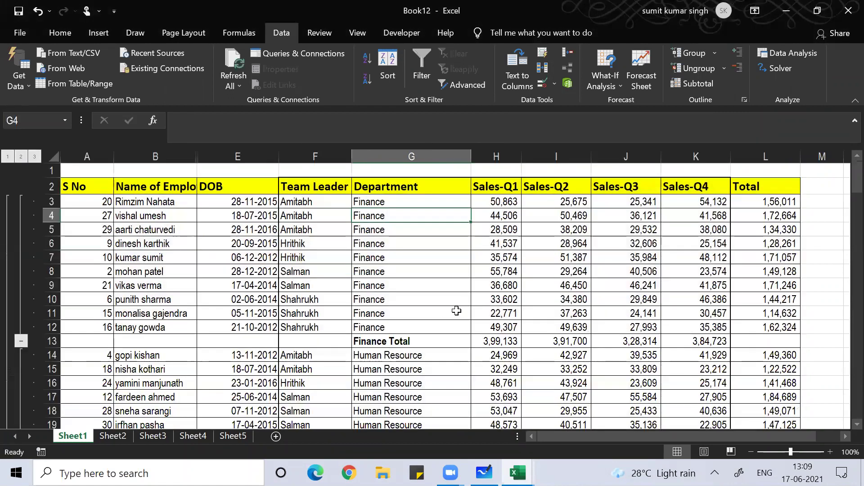
Step: Collapse the outline to the department totals and expand it again to show all detail rows
left_click(21, 157)
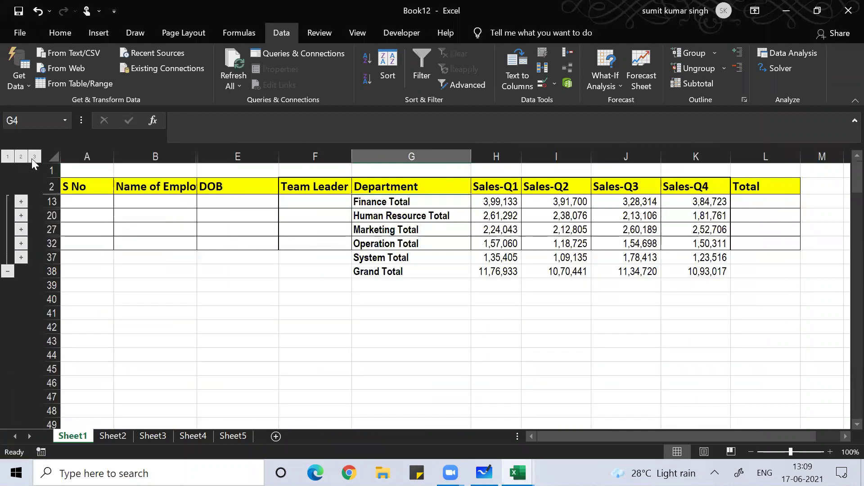
left_click(33, 157)
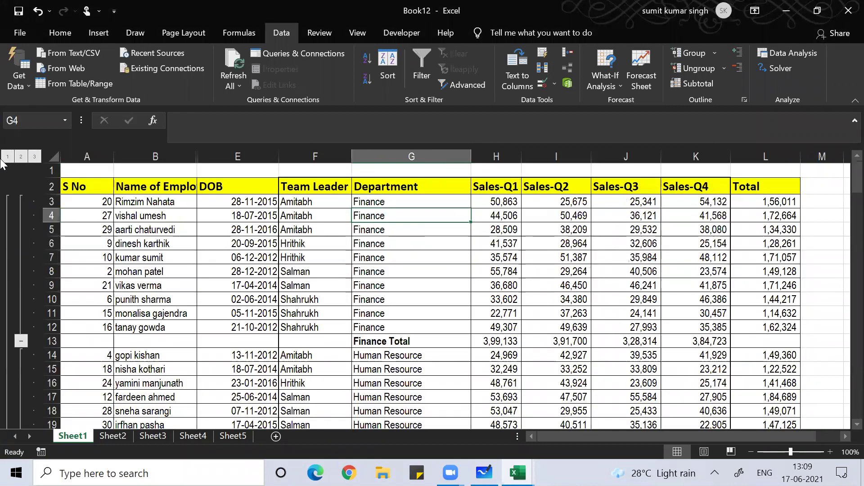
left_click(238, 256)
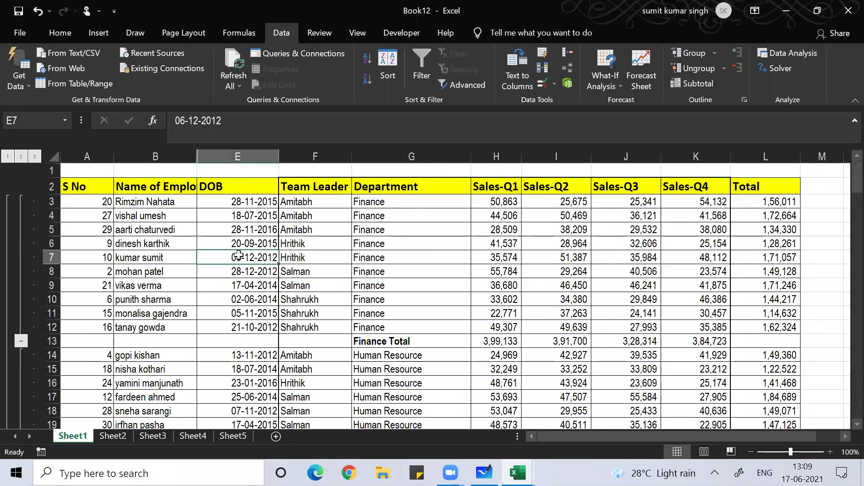
Step: Add nested Sum subtotals for the quarterly sales at each change in Team Leader, keeping the current subtotals
left_click(311, 276)
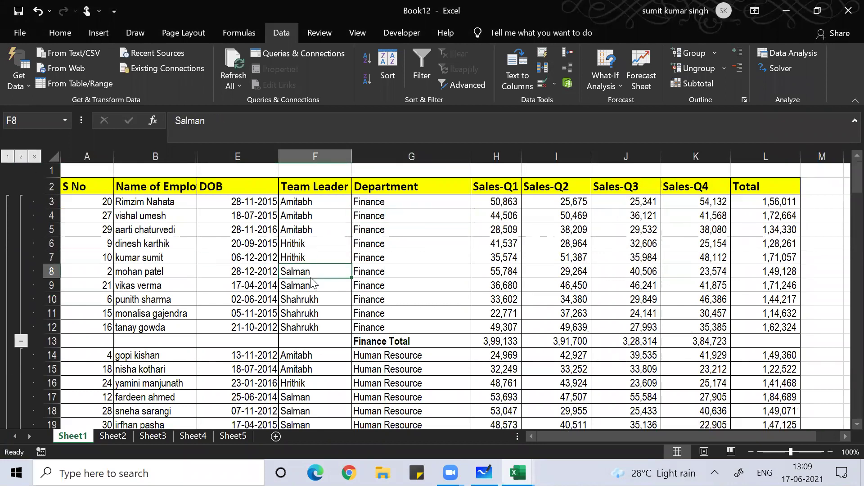
key("alt+d")
key("b")
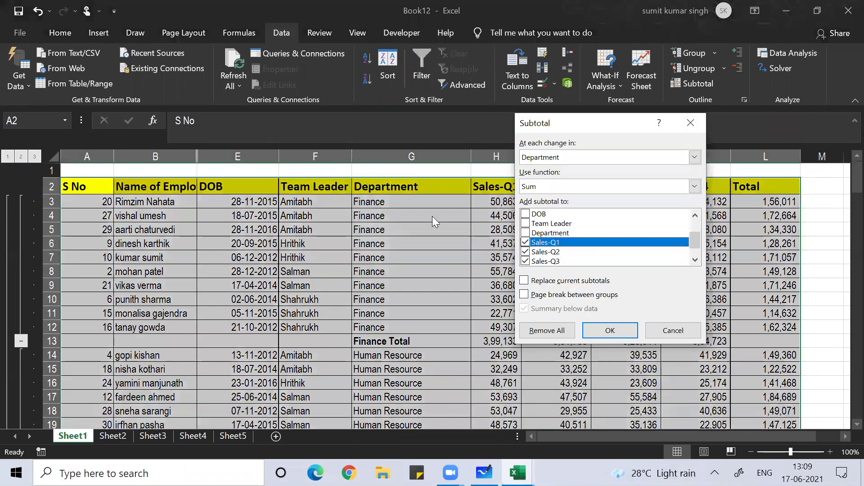
left_click(616, 157)
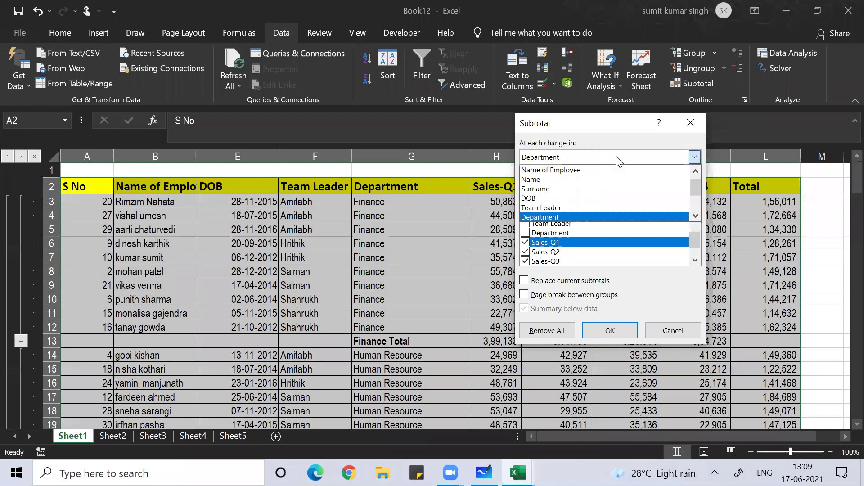
left_click(562, 210)
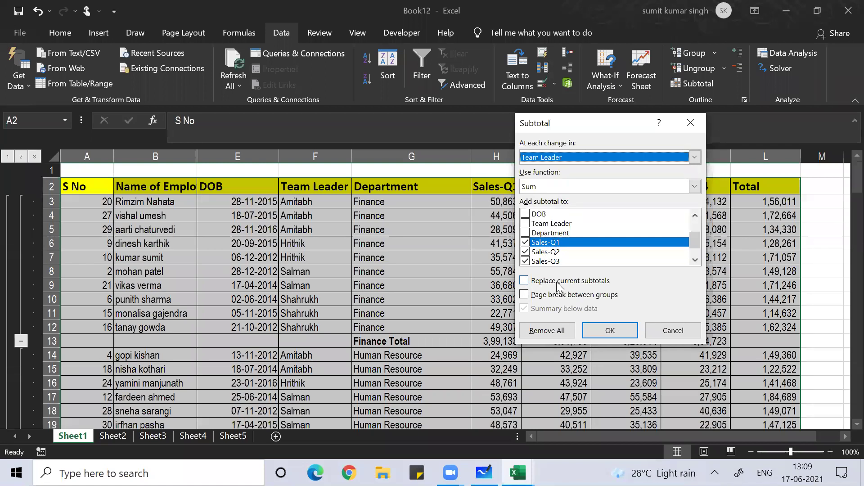
left_click(530, 283)
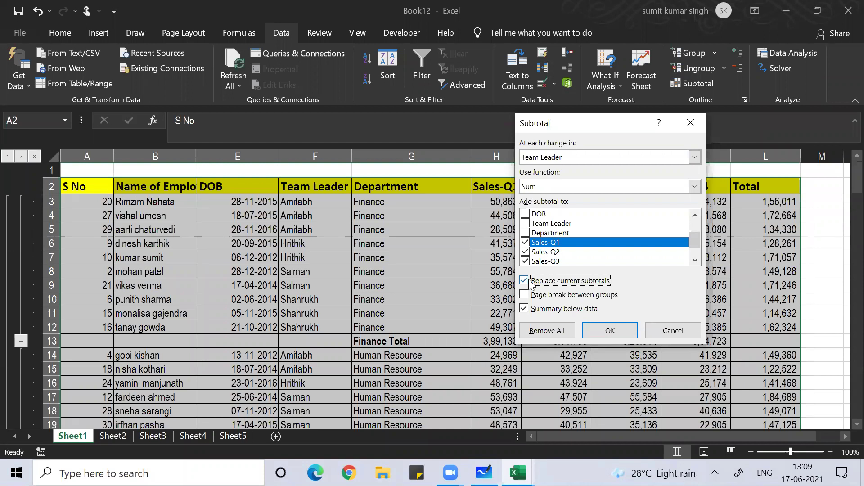
left_click(529, 282)
left_click(610, 330)
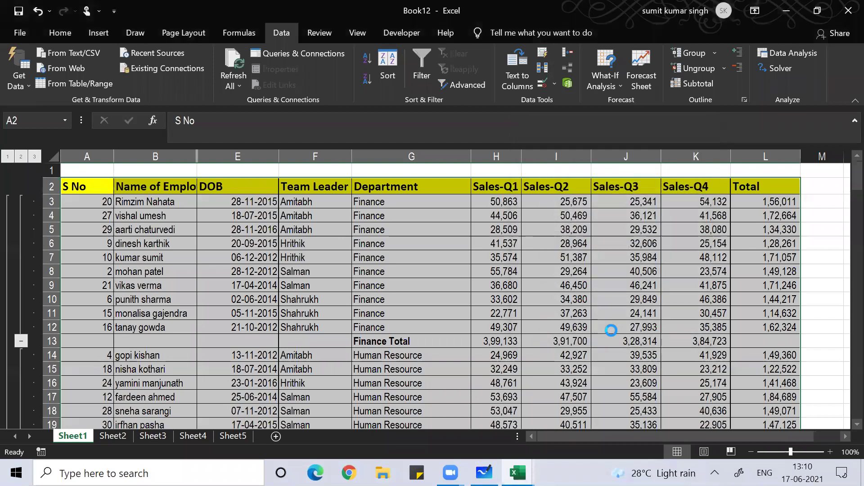
left_click(339, 275)
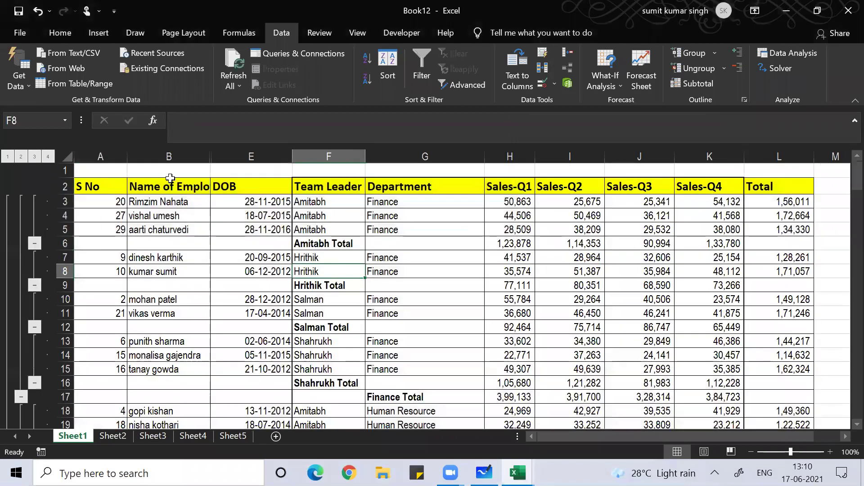
Step: View the outline from level 1 to level 4: grand total, department totals, team leader totals, and full detail
left_click(6, 158)
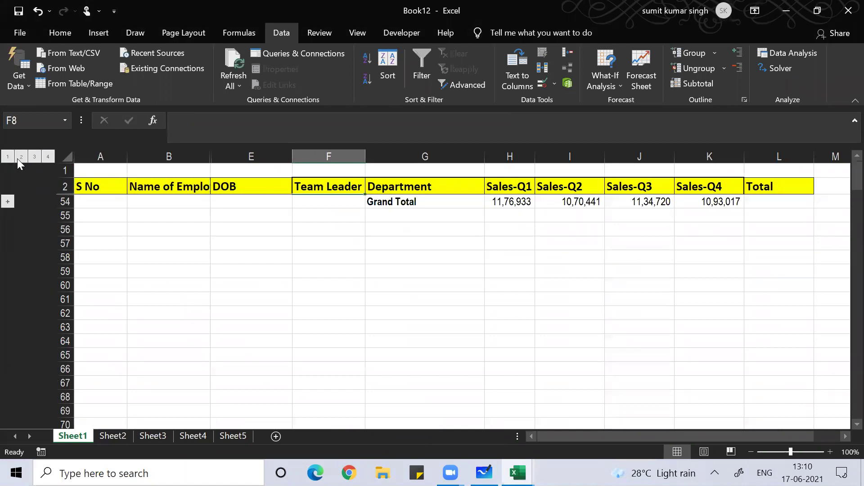
left_click(20, 157)
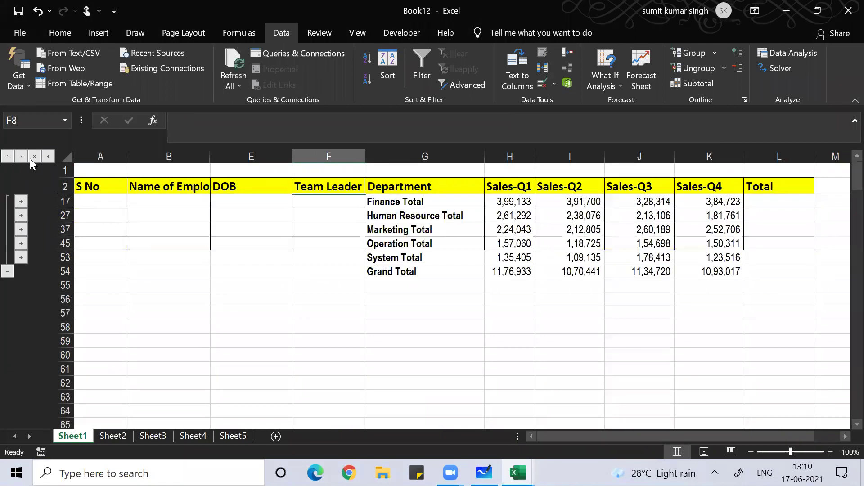
left_click(34, 157)
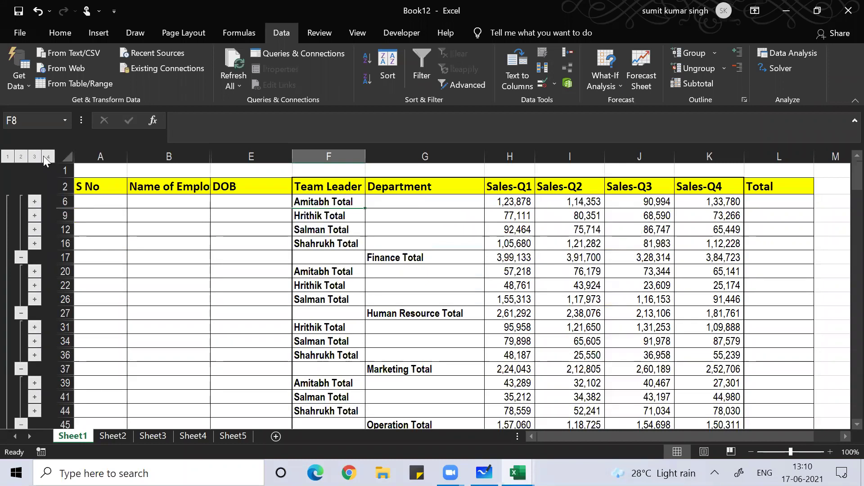
left_click(47, 156)
left_click(283, 229)
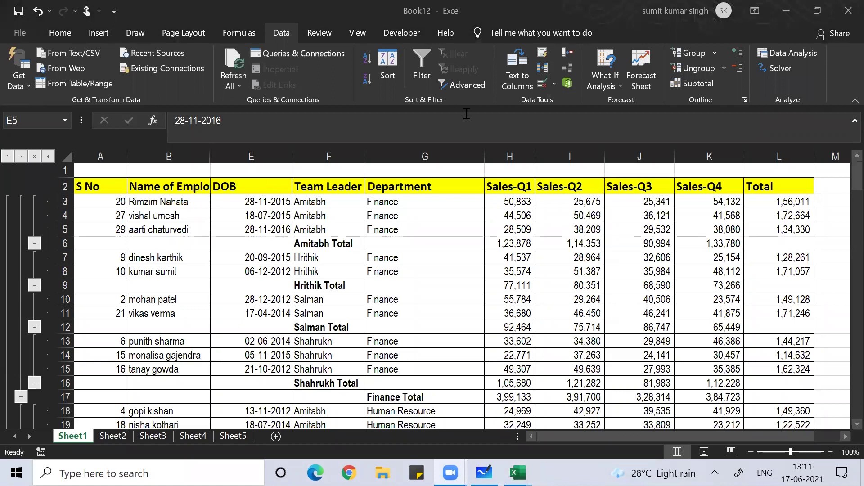
Step: Remove all department and team leader subtotals from the sales data
left_click(444, 255)
key("alt+d")
key("b")
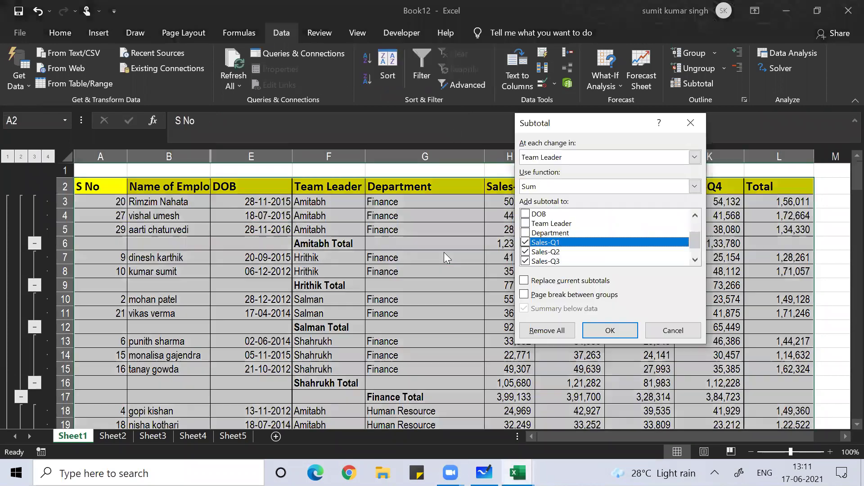
left_click(547, 329)
left_click(417, 303)
left_click(413, 310)
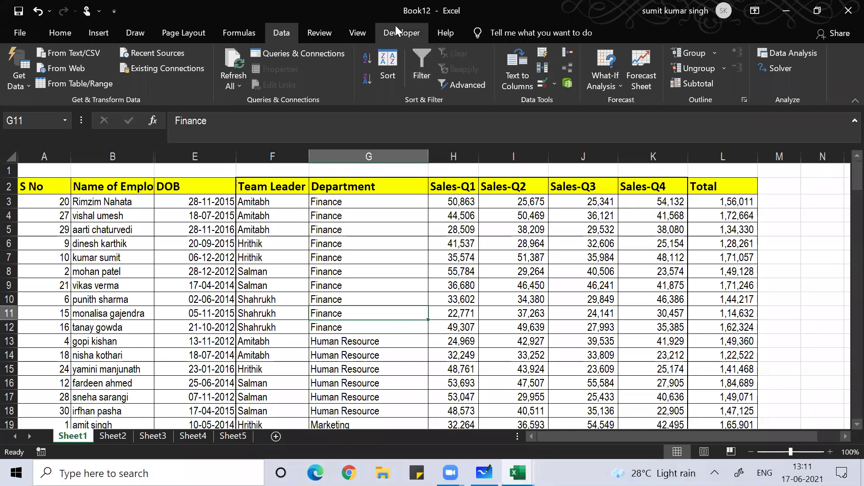
left_click(497, 147)
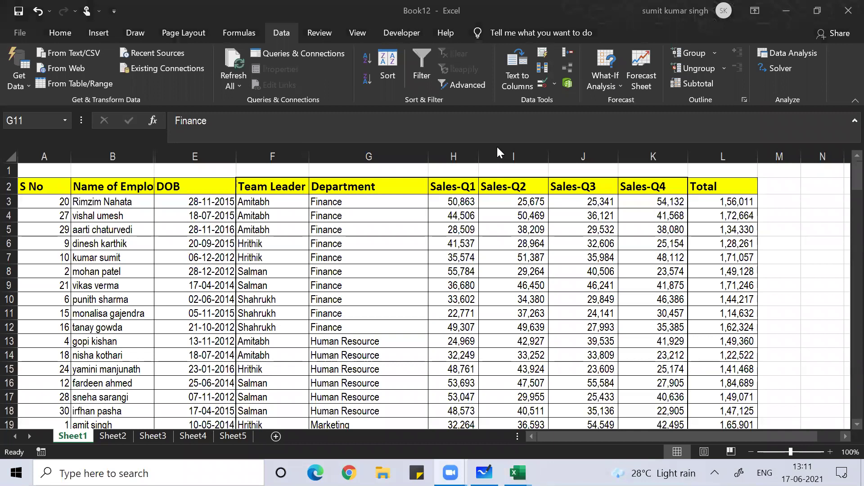
left_click(383, 298)
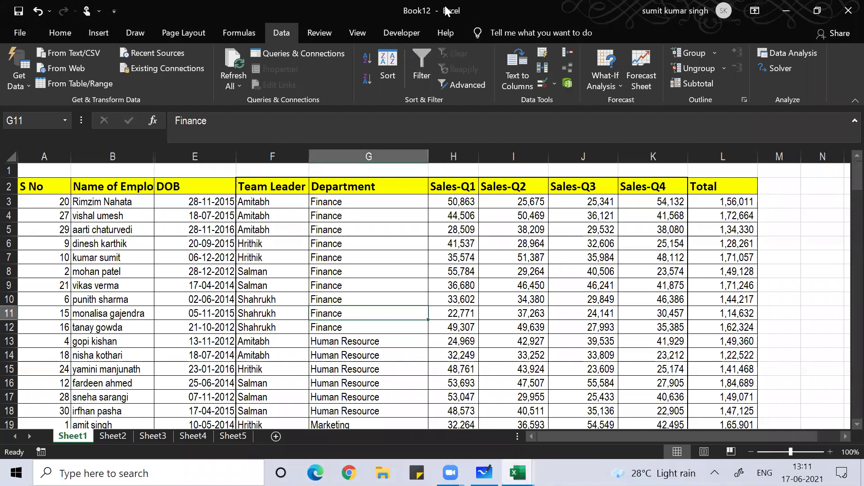
Step: Look through the open workbooks, checking Book4 and Practice Sheet, and return to Book12
key("alt+Tab")
key("alt+Tab")
key("alt+Tab")
key("alt+Tab")
key("alt+Tab")
key("alt+Tab")
key("alt+Tab")
key("alt+Tab")
key("alt+Tab")
key("alt+Tab")
key("alt+Tab")
key("alt+Tab")
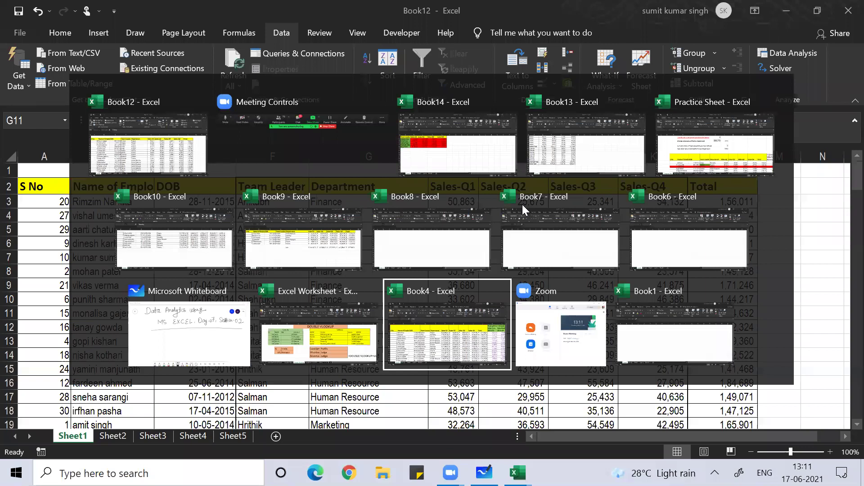
key("alt+Tab")
key("alt+Tab")
key("alt+Tab")
key("alt+Tab")
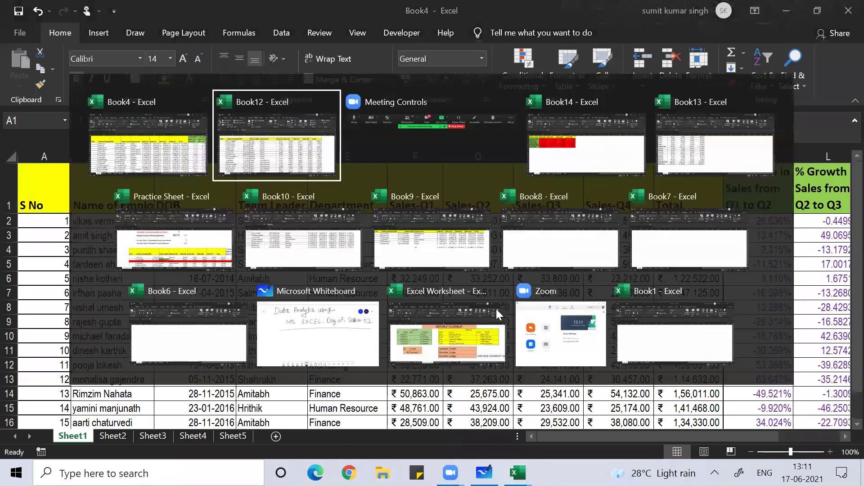
key("alt+Tab")
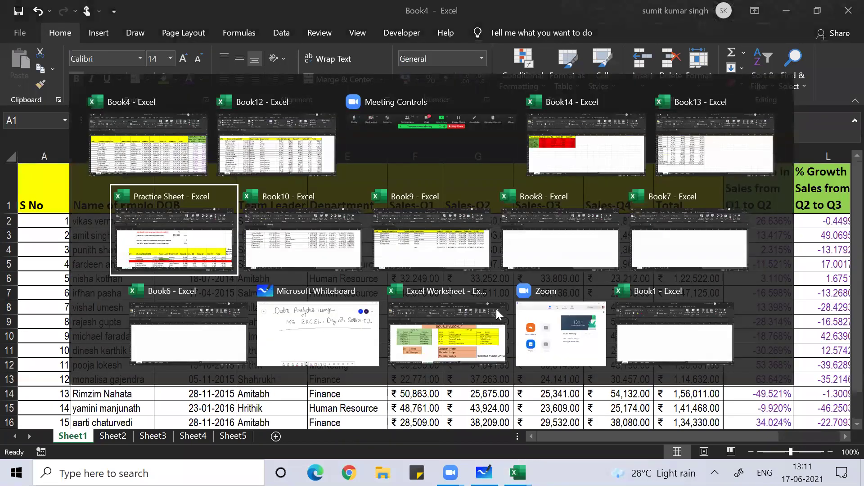
key("alt+Tab")
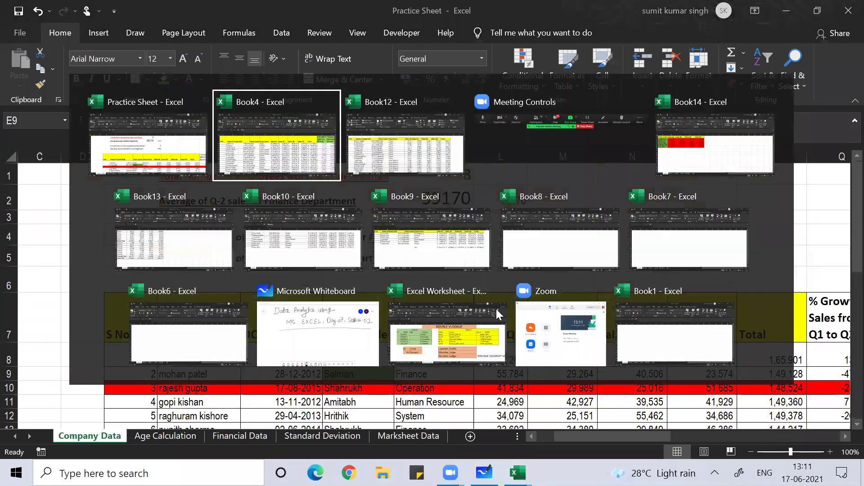
key("alt+Tab")
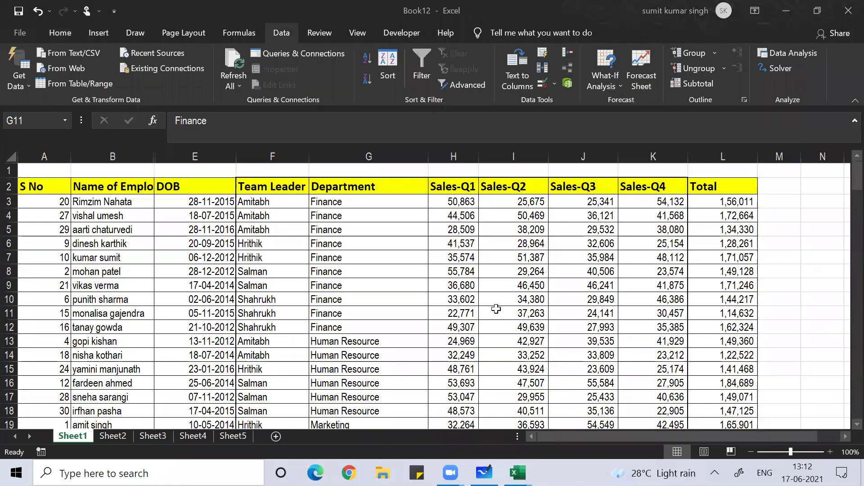
left_click(380, 354)
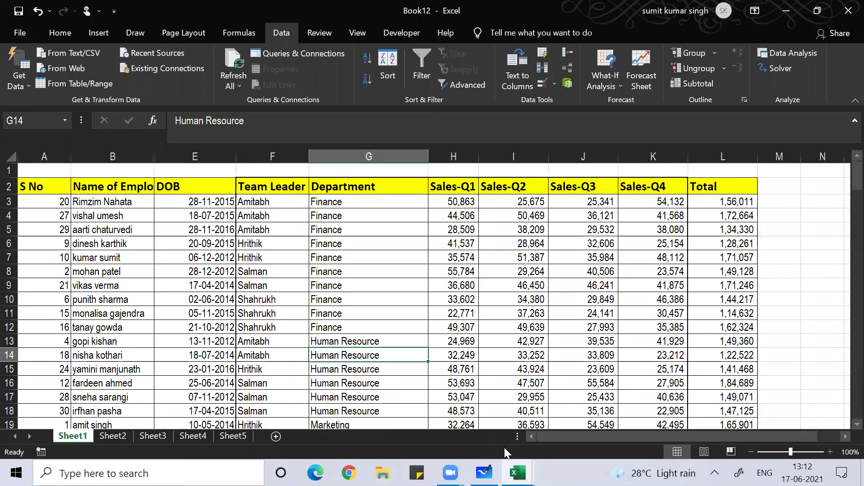
Step: Switch to the Excel Worksheet workbook, open its Company Data sheet and view the filter options for the Name of Employee column
left_click(517, 473)
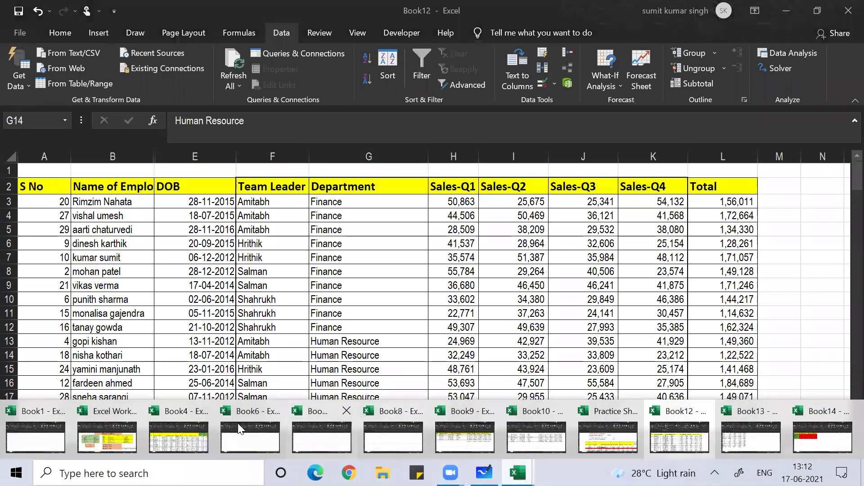
left_click(107, 428)
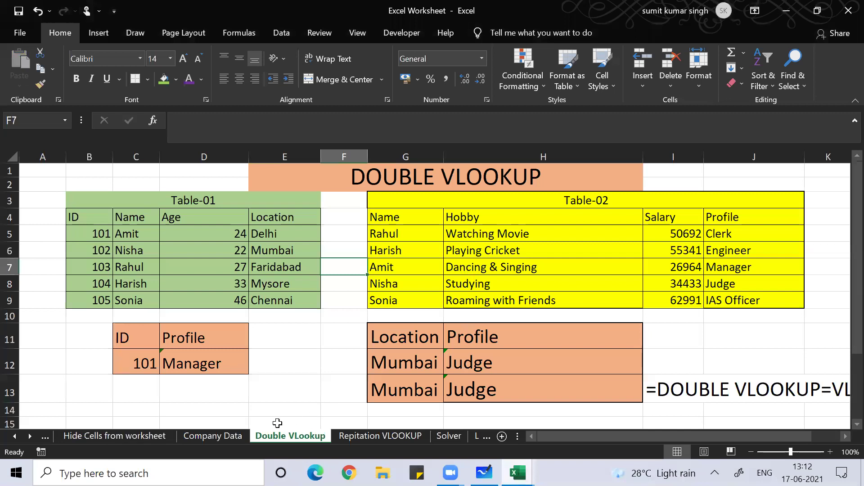
left_click(203, 437)
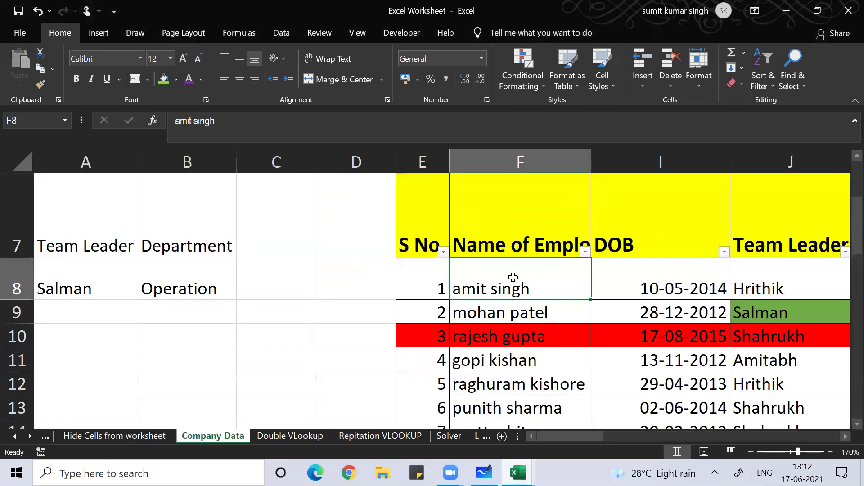
left_click(585, 251)
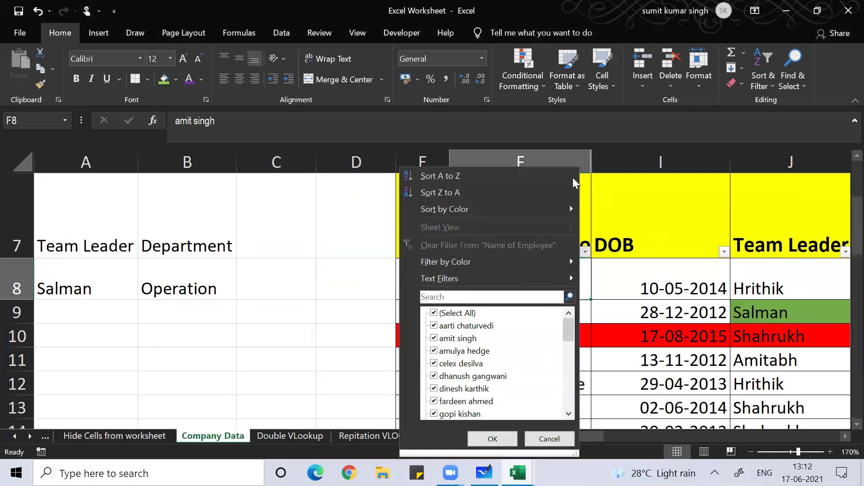
left_click(673, 195)
Step: Set the Sales-Q1 value of the first Marketing record, in cell L8 of Company Data, to 100
left_click(500, 309)
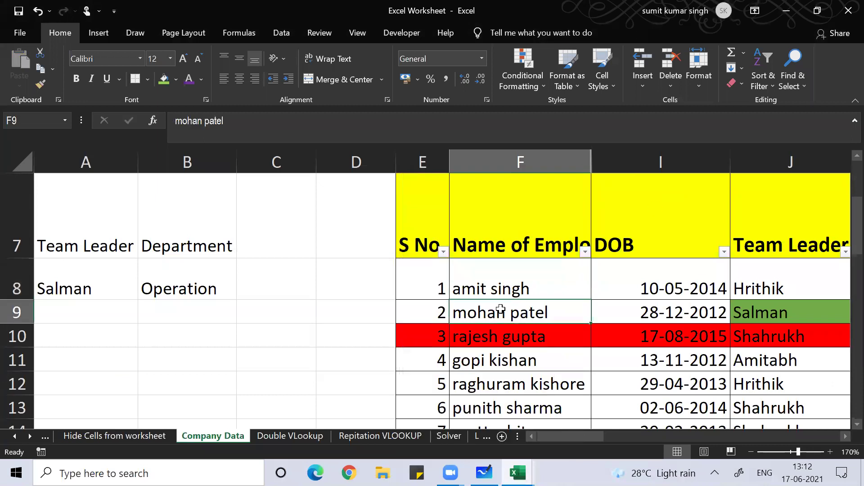
key("Right")
key("Right")
key("Right")
key("Right")
key("Right")
key("Right")
key("Right")
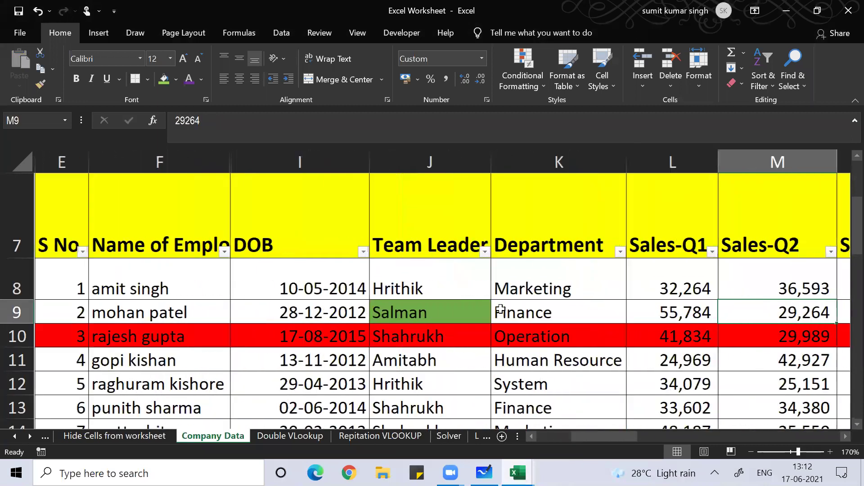
key("Right")
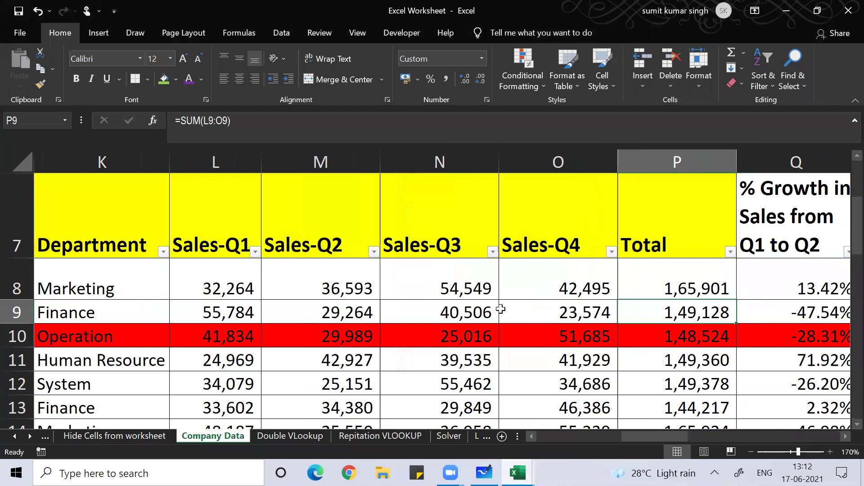
left_click(205, 286)
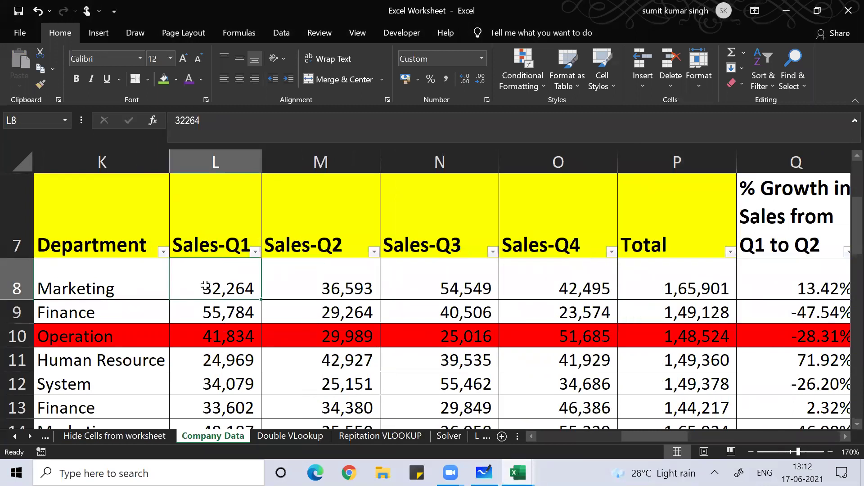
type("100")
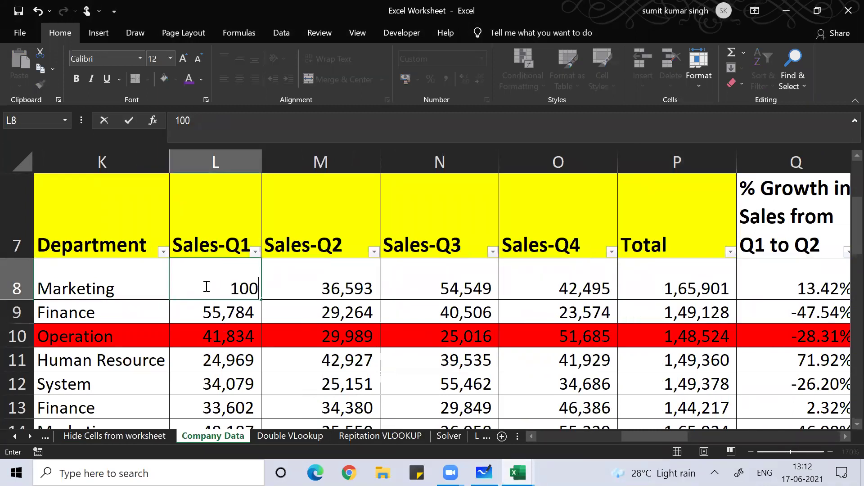
key("Return")
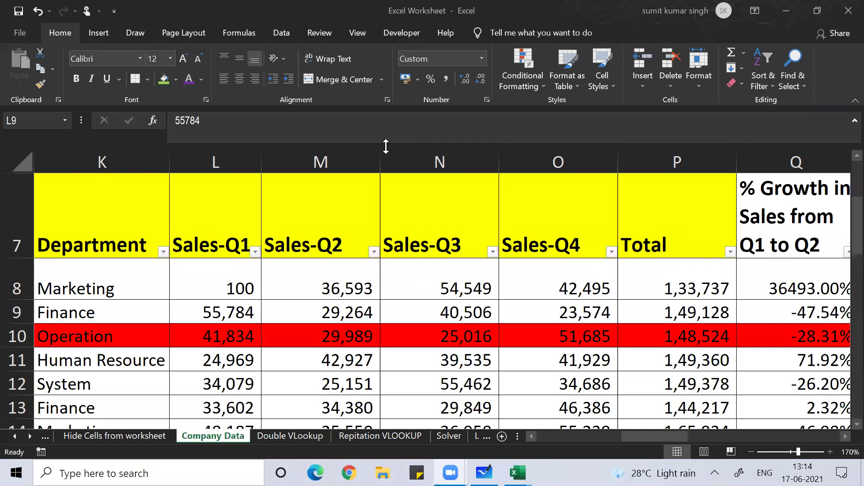
left_click(387, 314)
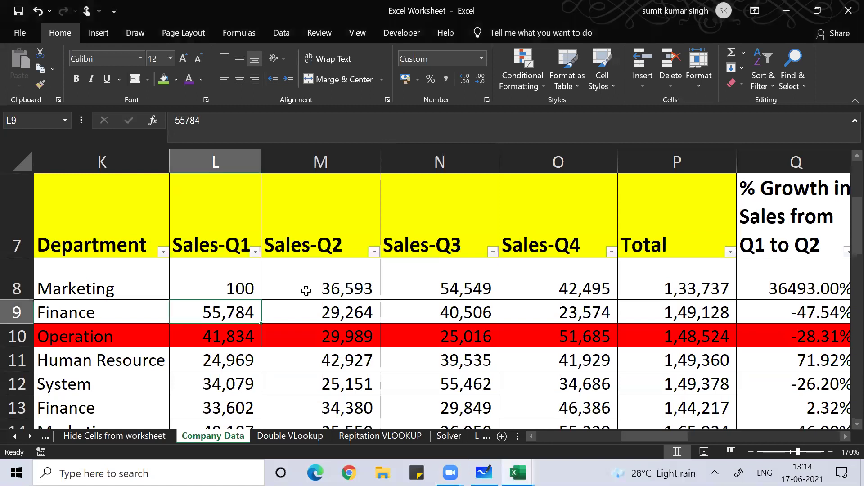
left_click(306, 291)
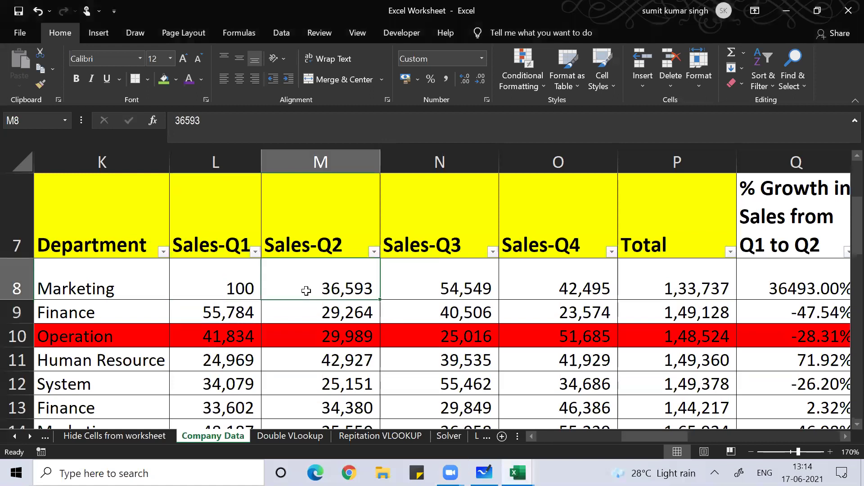
left_click(279, 32)
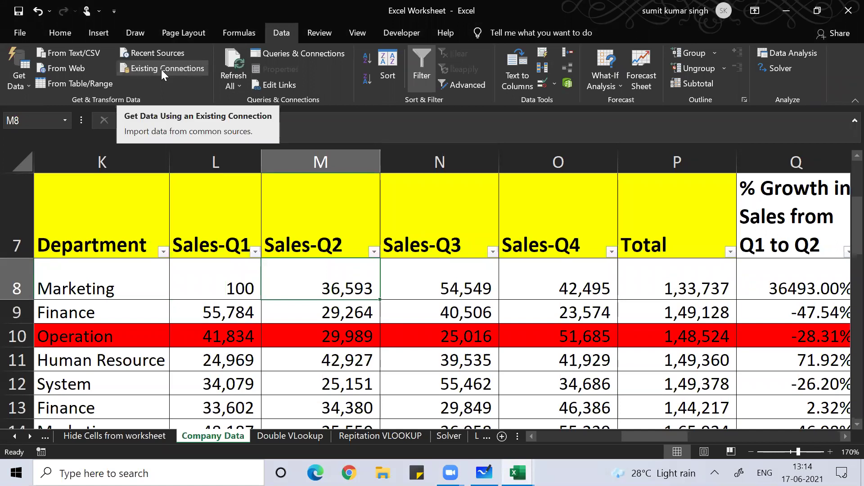
left_click(217, 211)
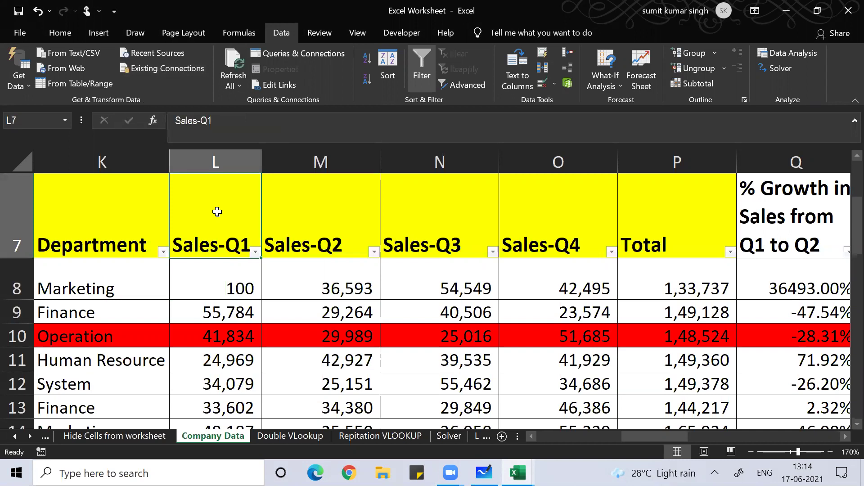
Step: Create a new blank workbook and, from cell C3, bring up the list of existing data connections
key("ctrl+n")
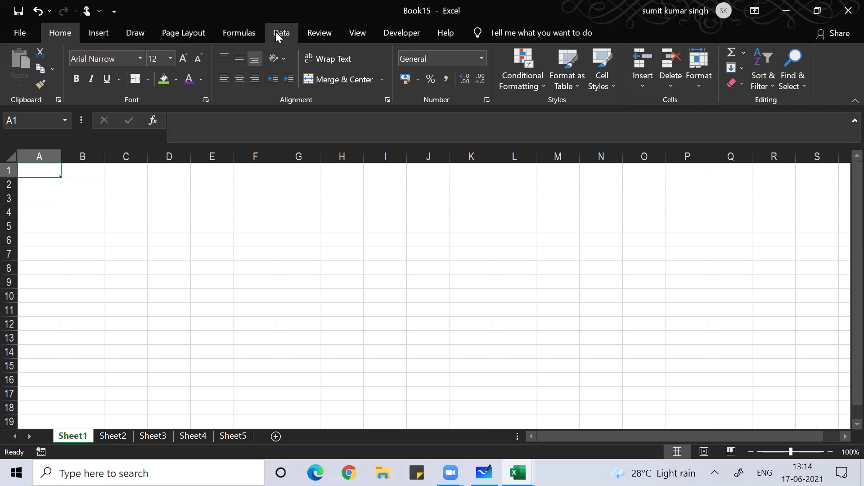
left_click(138, 230)
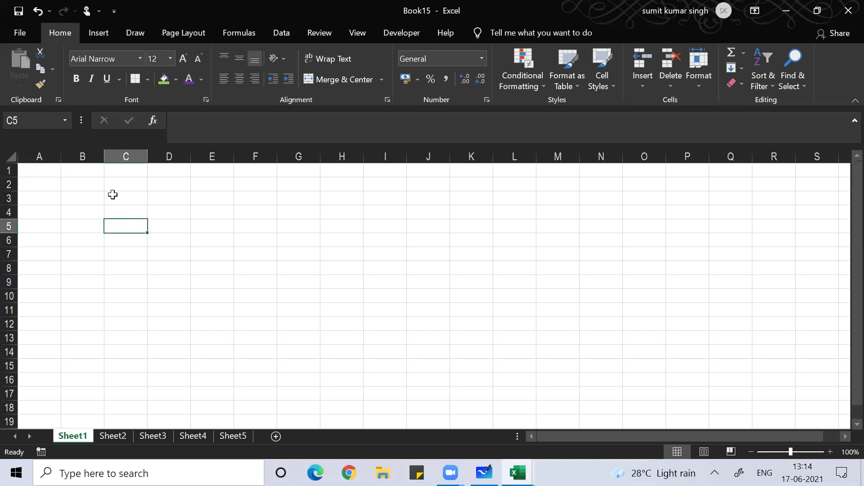
left_click(113, 195)
left_click(286, 28)
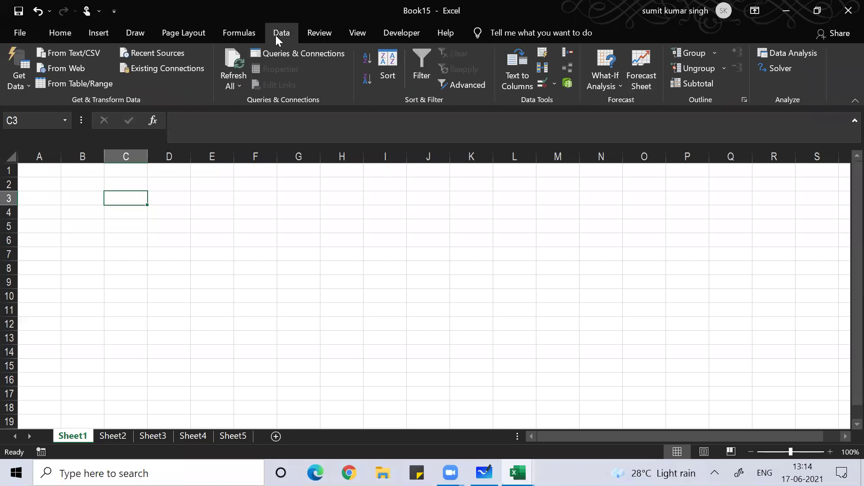
left_click(178, 66)
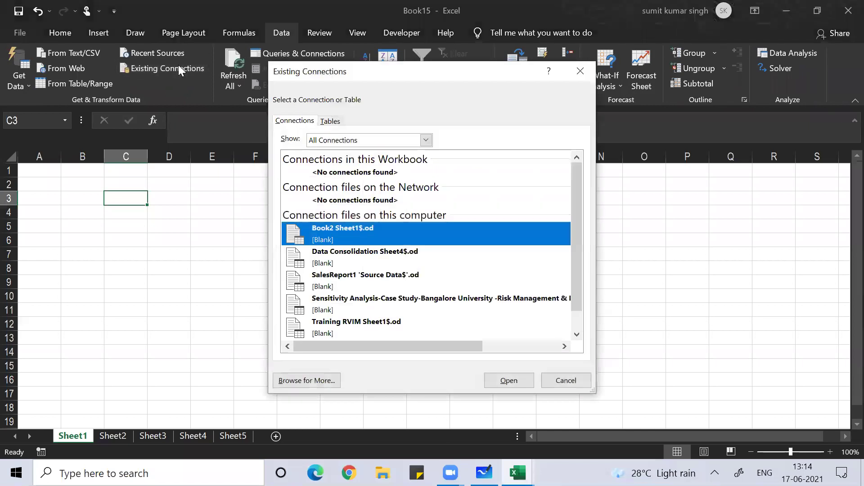
left_click(577, 334)
left_click(576, 334)
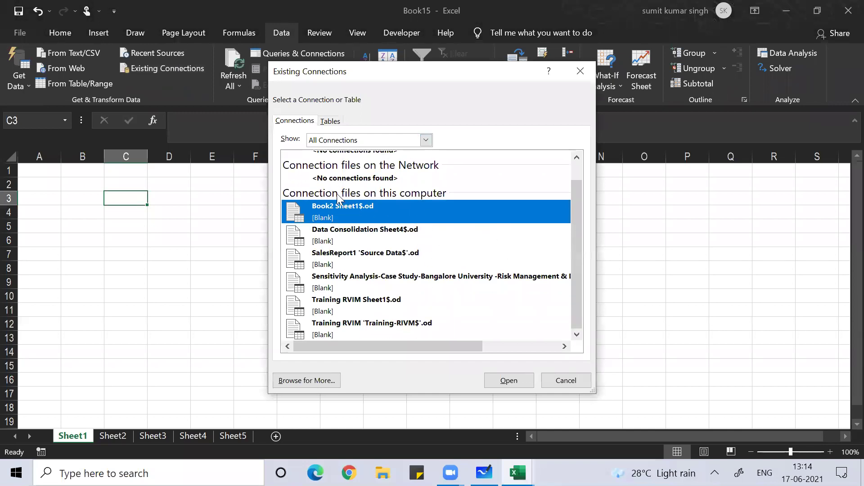
Step: Browse to the finance folder on the Desktop and choose the Training-RIVM sheet of the Training RVIM workbook as data source
left_click(302, 381)
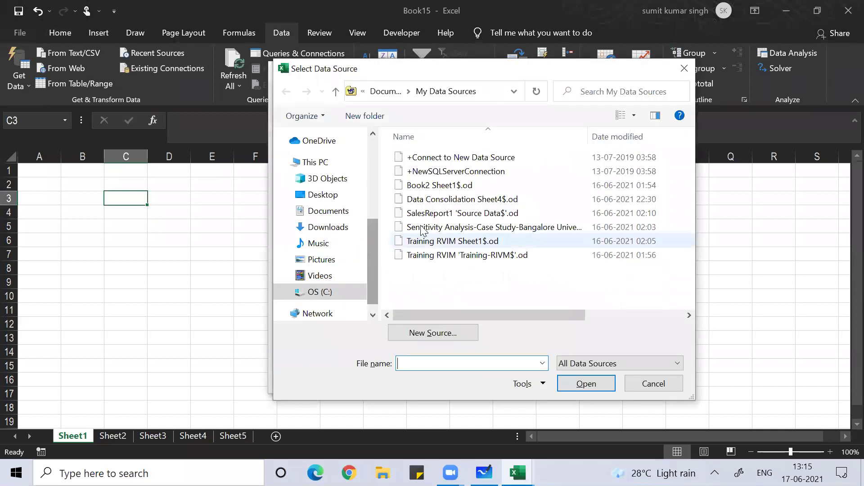
left_click(343, 194)
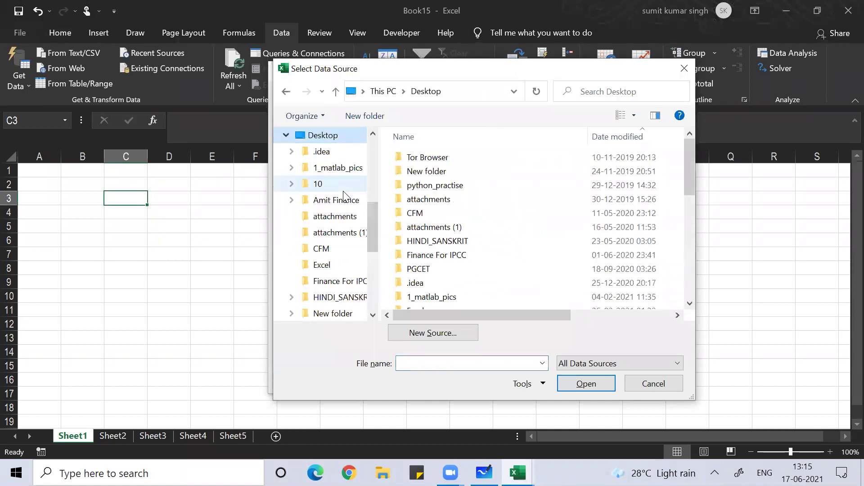
left_click(345, 199)
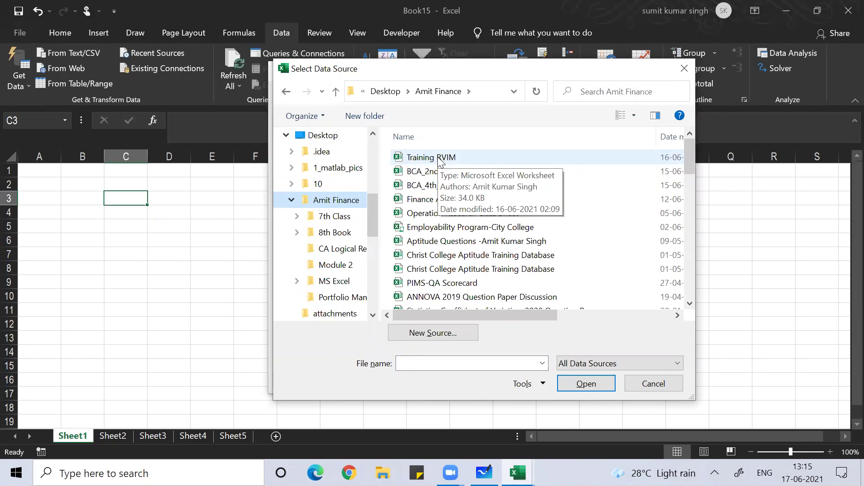
double_click(437, 158)
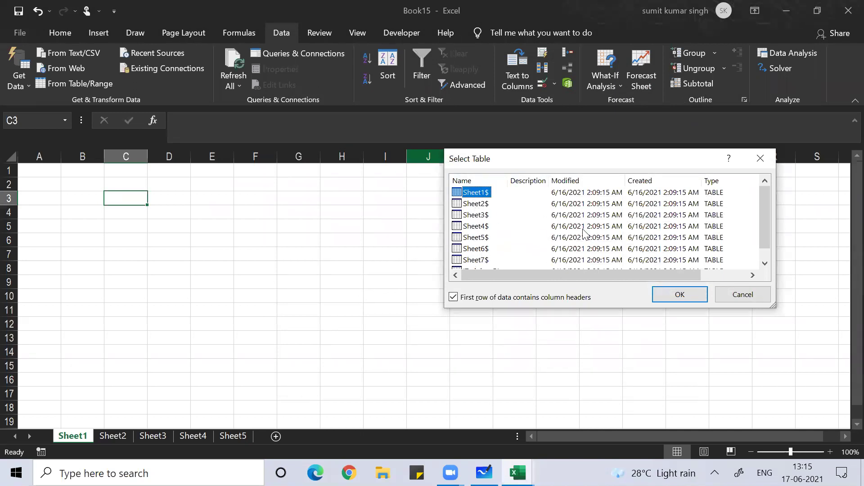
left_click(765, 263)
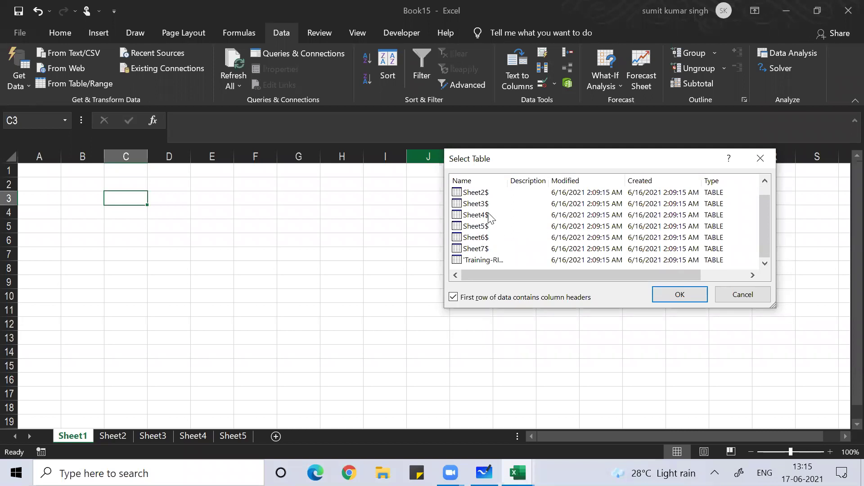
double_click(484, 259)
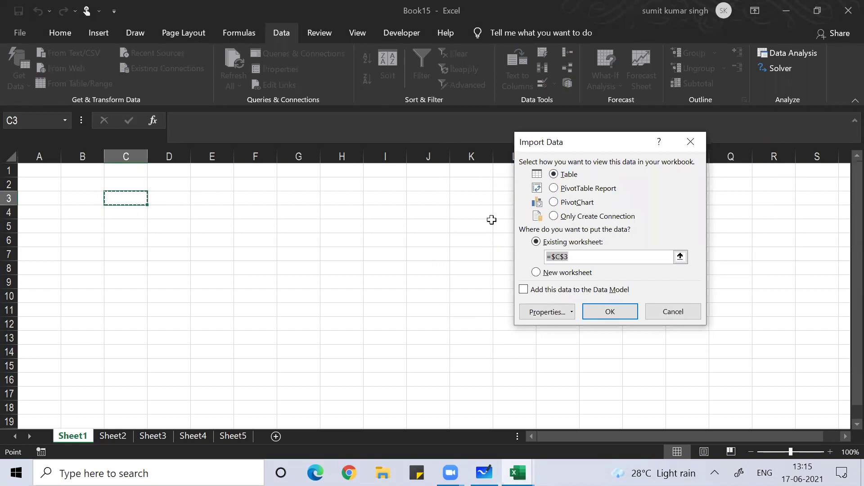
Step: Import the data as a table into the existing worksheet, starting at cell B4
left_click(681, 257)
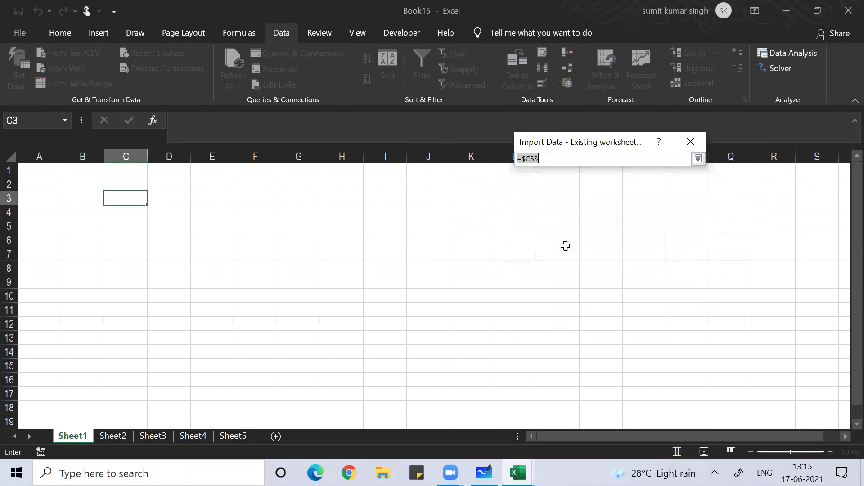
left_click(47, 180)
left_click(93, 209)
left_click(698, 158)
left_click(608, 308)
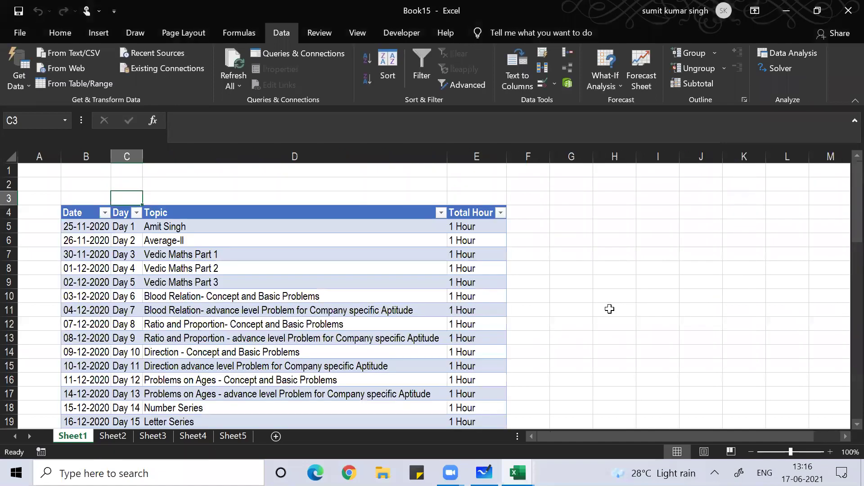
Step: Examine the imported training schedule across its columns, down to its last rows and back up to the Topic header
left_click(275, 319)
key("Left")
key("Left")
key("Left")
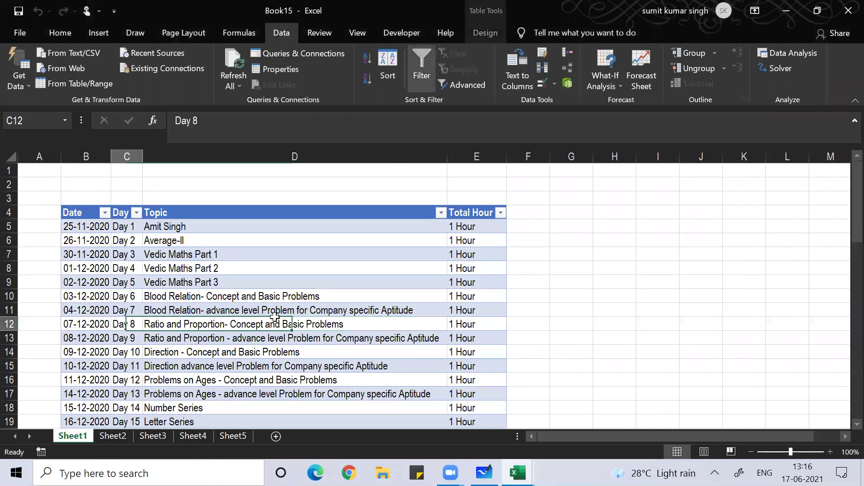
key("Right")
key("Right")
key("Down")
key("Down")
key("Right")
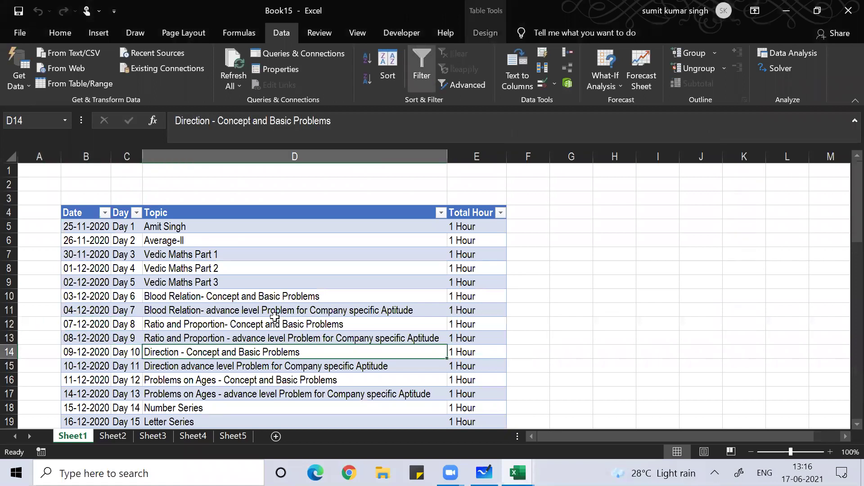
key("ctrl+Down")
key("Down")
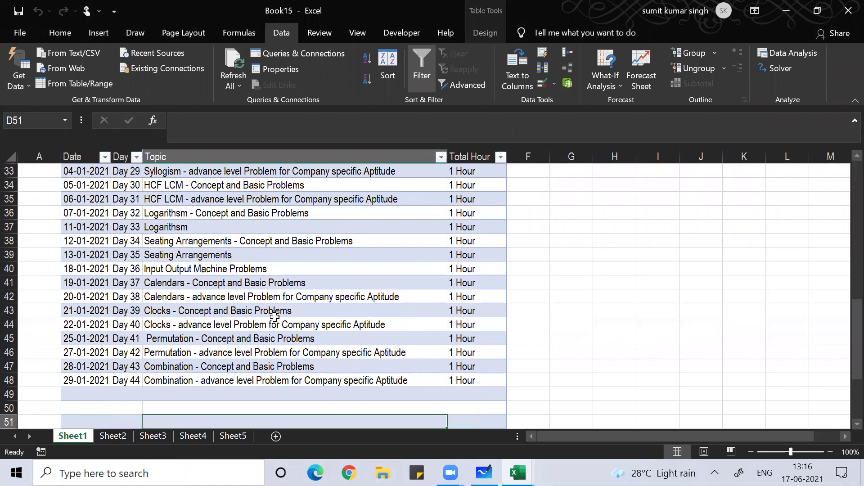
key("Up")
key("Up")
key("Up")
key("Up")
key("Up")
key("Up")
key("Up")
key("Up")
key("Up")
key("Up")
key("Up")
key("Up")
key("Up")
key("Up")
key("Up")
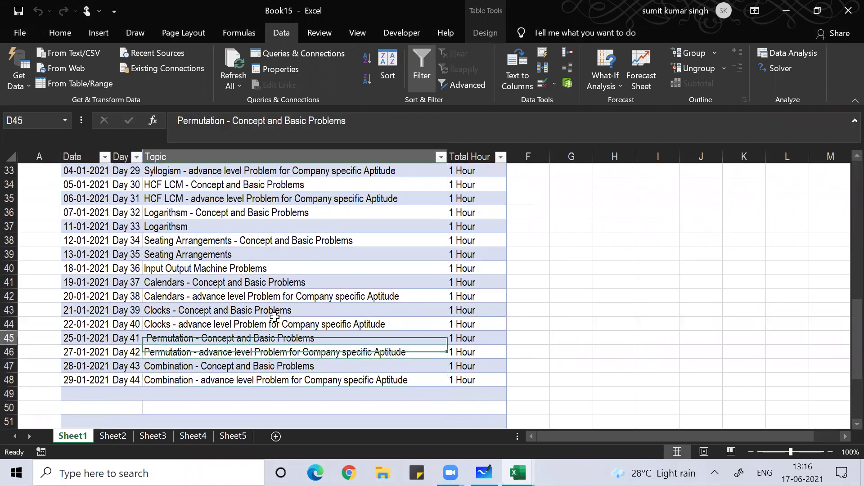
key("Up")
key("Up")
key("Up")
key("Up")
key("Up")
key("Up")
key("Up")
key("Up")
key("Up")
key("Up")
key("Up")
key("Up")
key("Up")
key("Up")
key("Up")
key("Up")
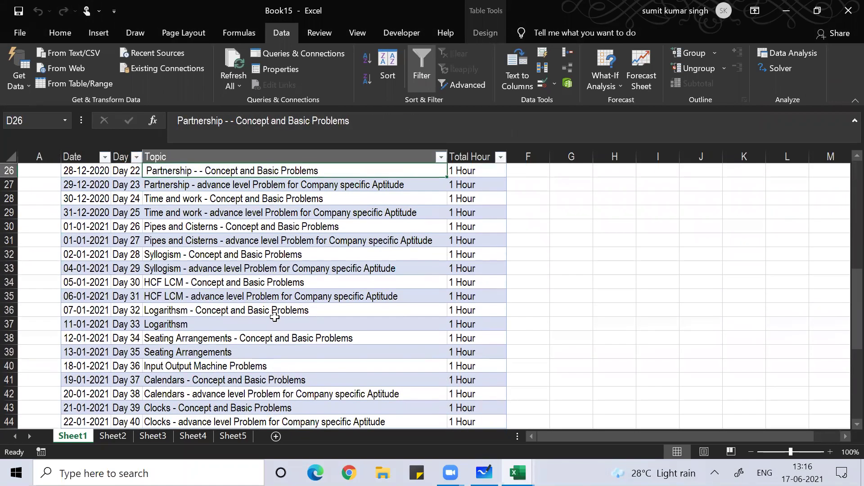
key("Up")
key("Up")
key("Up")
key("Up")
key("Up")
key("Up")
key("Up")
key("Up")
key("Up")
key("Up")
key("Up")
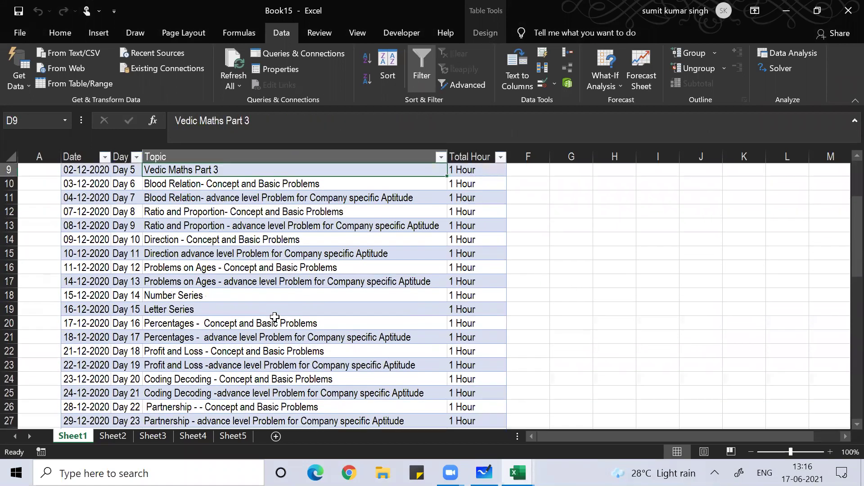
key("Up")
key("Up")
key("Up")
key("Up")
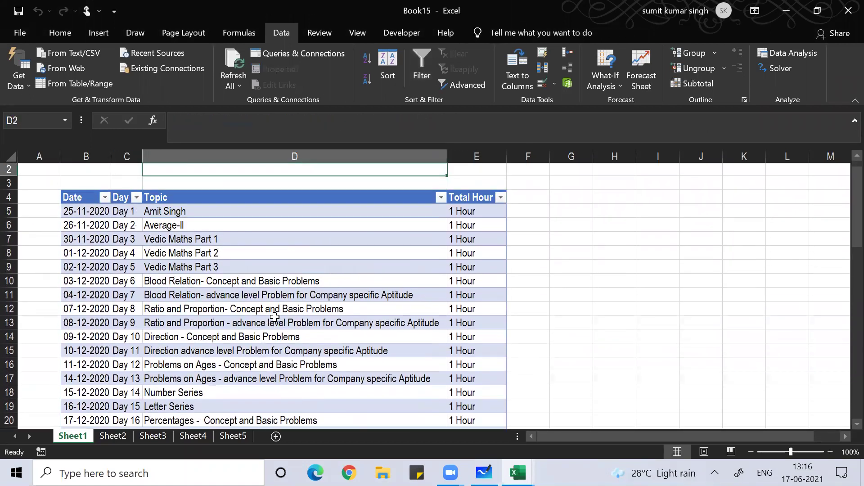
key("Down")
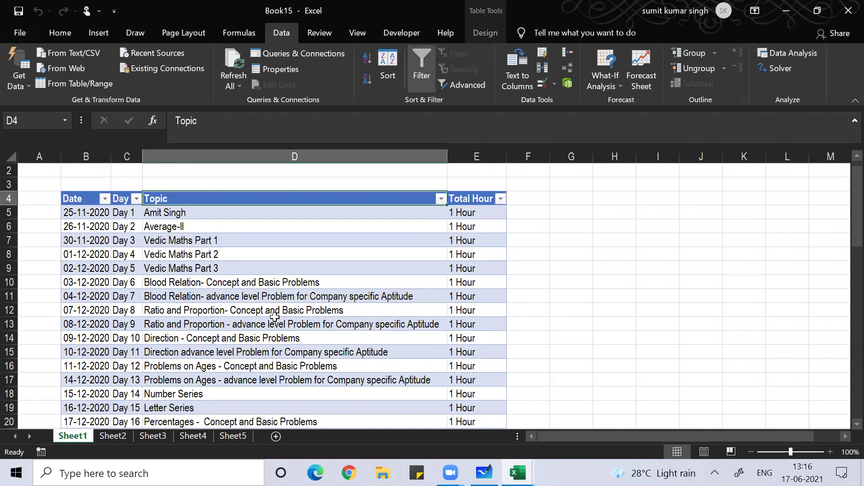
Step: Save the workbook as Data Connection in the MS Excel folder and close it
left_click(260, 338)
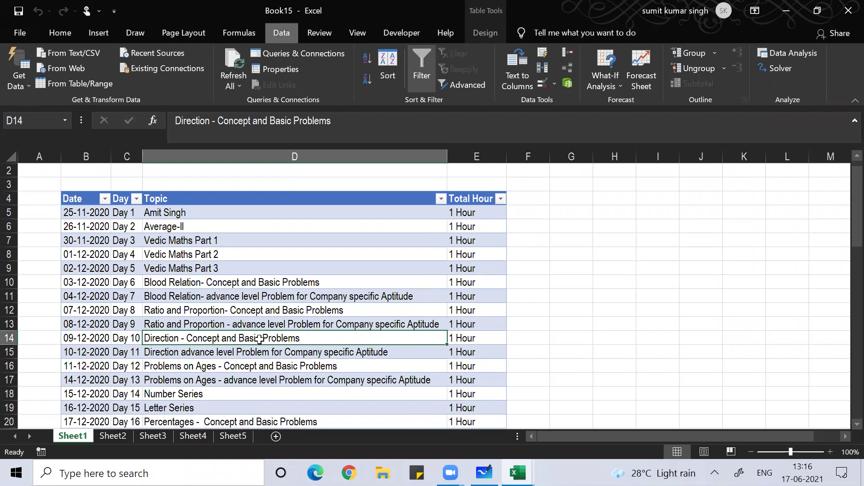
key("alt+f")
key("a")
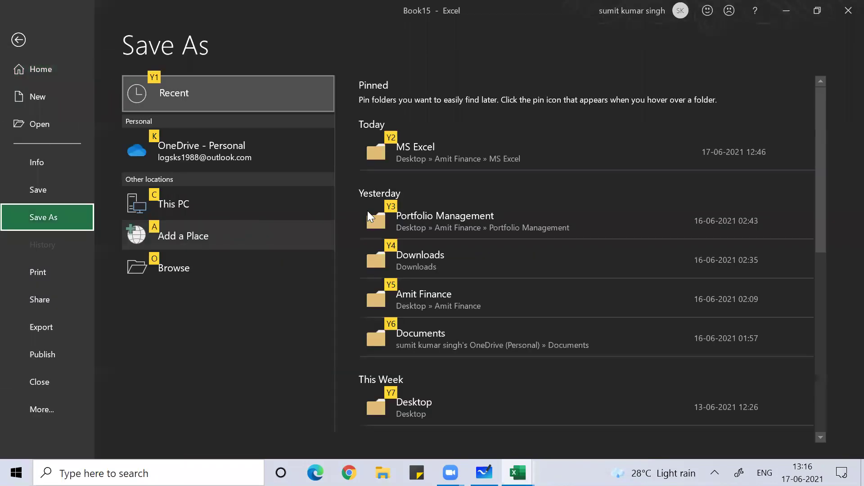
left_click(447, 146)
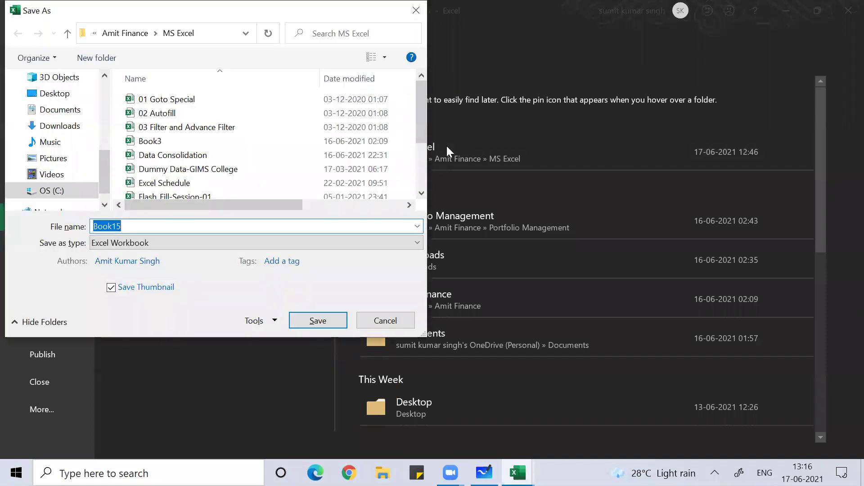
type("Data Connection")
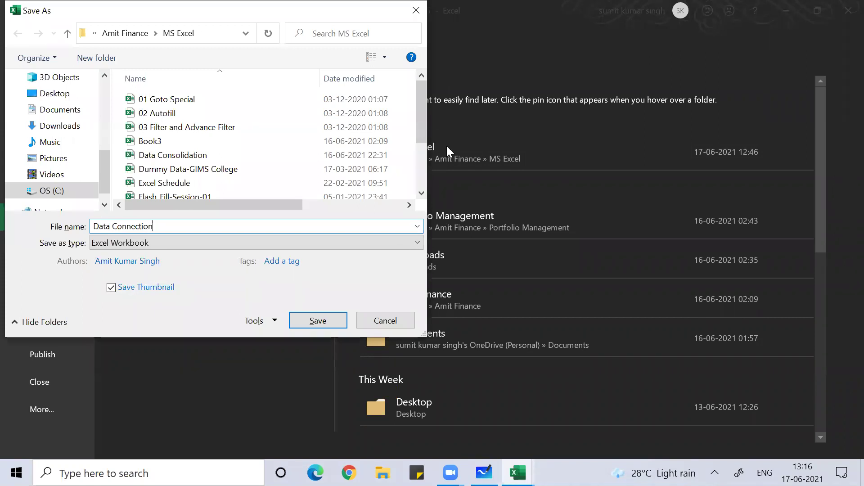
key("Return")
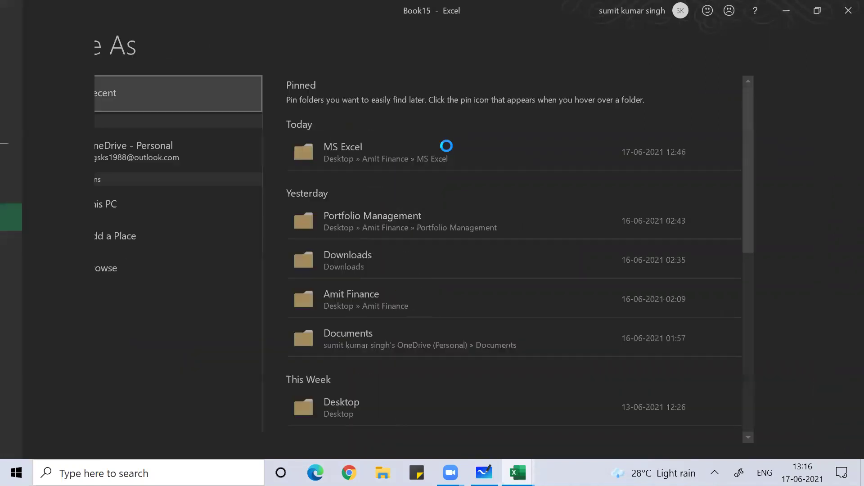
left_click(282, 255)
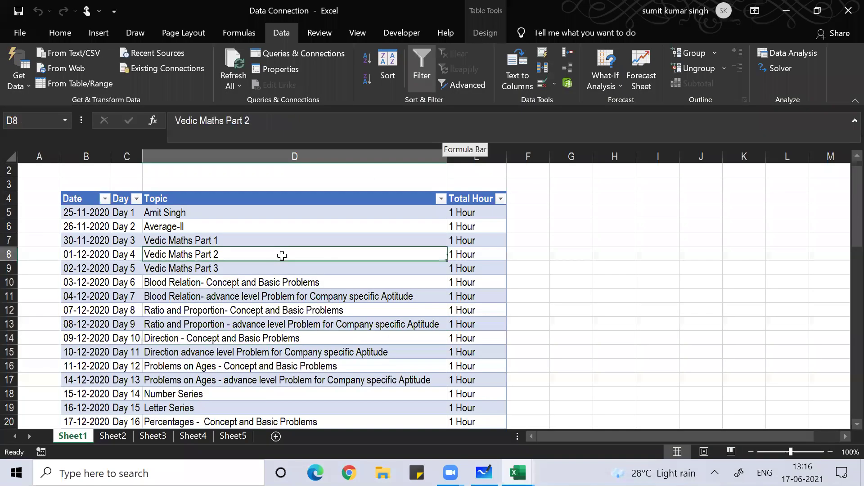
left_click(844, 15)
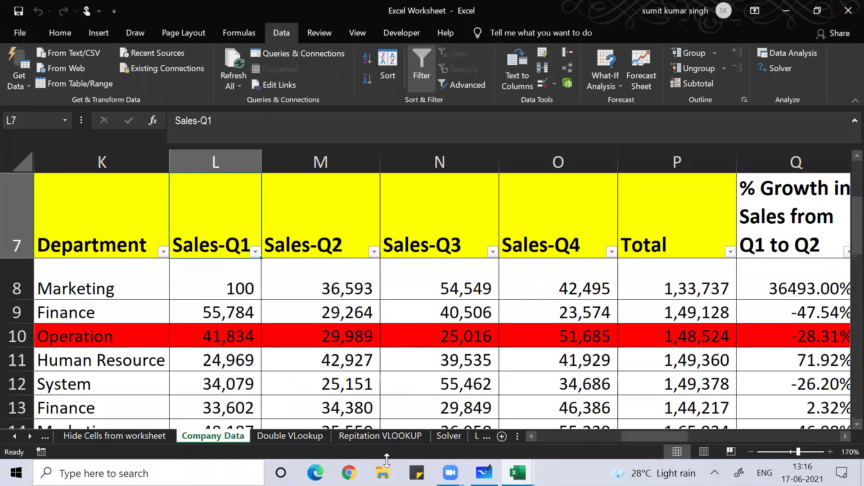
Step: Open the Training RVIM workbook from the recent files in File Explorer and look over its first topics
left_click(382, 471)
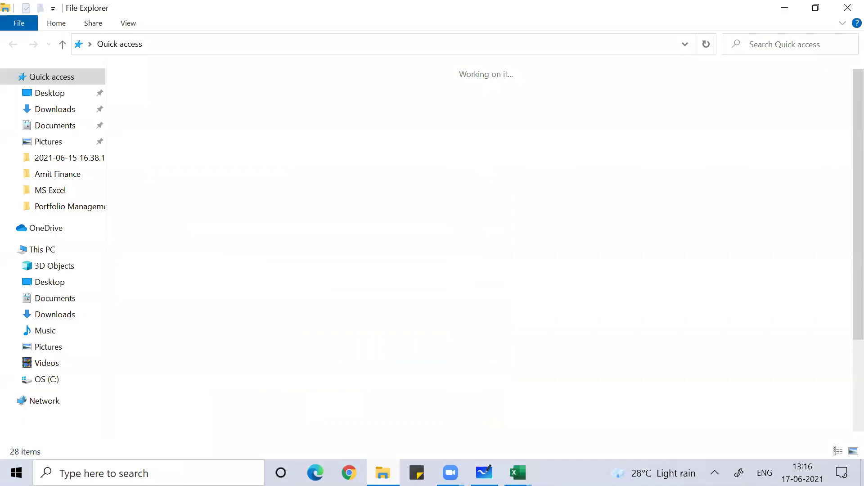
double_click(184, 228)
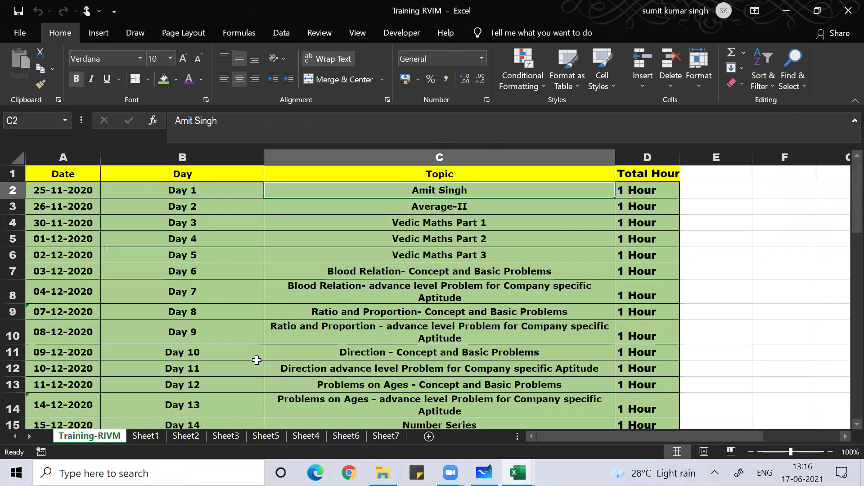
left_click(373, 287)
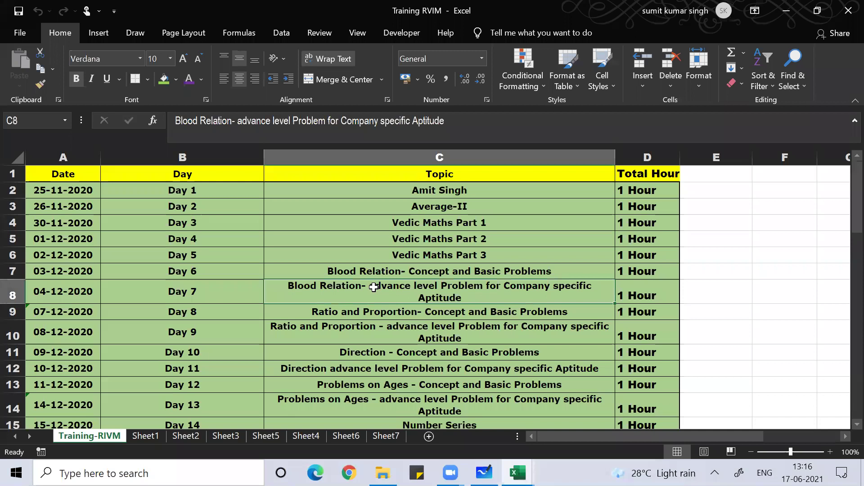
key("Up")
key("Up")
key("Up")
key("Up")
key("Up")
key("Up")
key("Up")
key("Down")
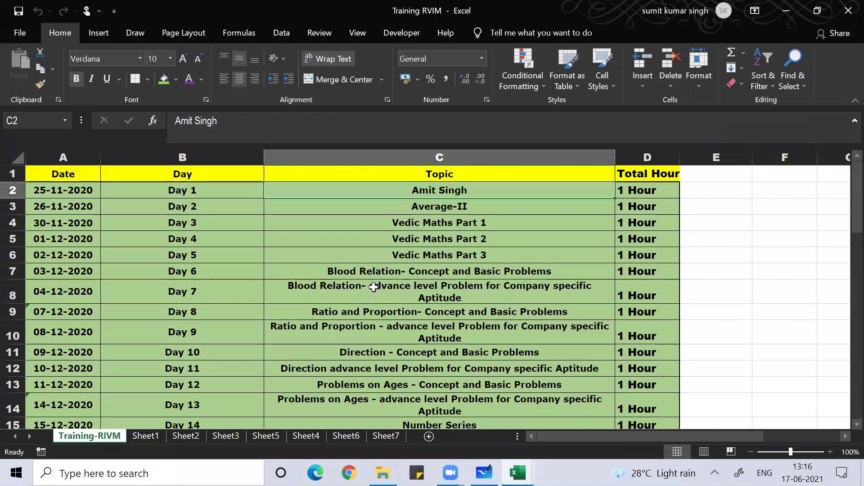
key("Down")
key("Down")
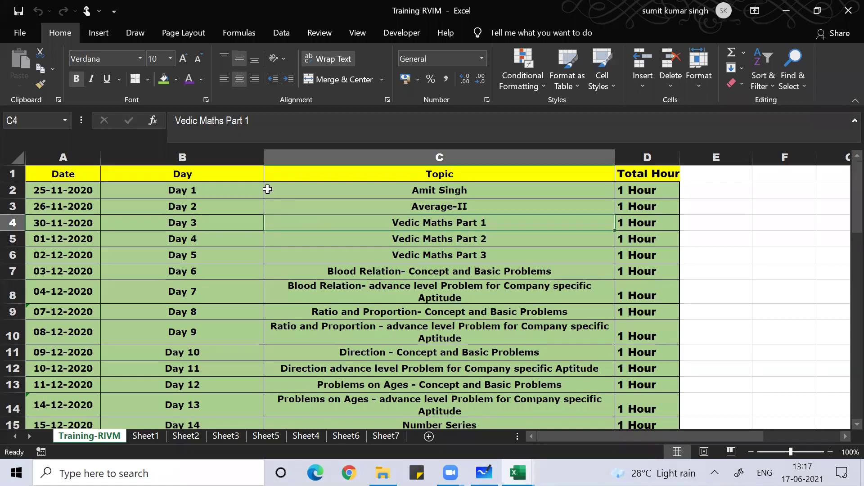
Step: Replace the Day 1 topic in cell C2 with MS EXCEL TRAINING and close the source workbook
left_click(412, 197)
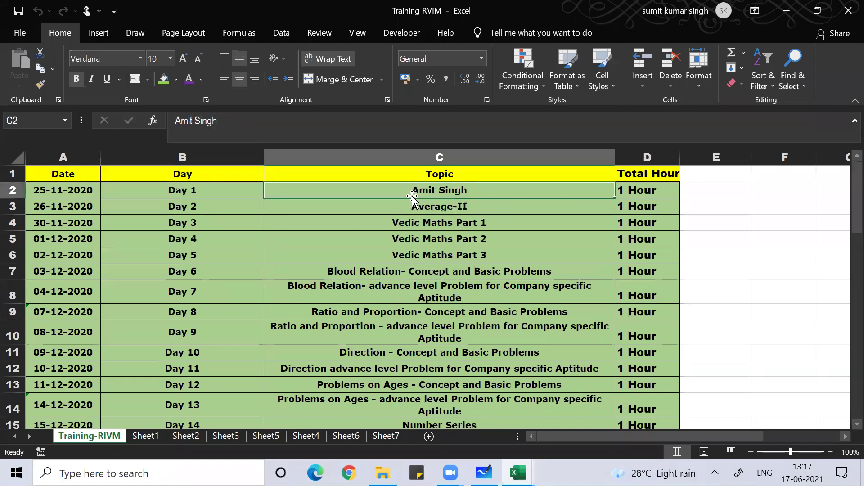
left_click_drag(353, 210, 402, 191)
left_click(402, 190)
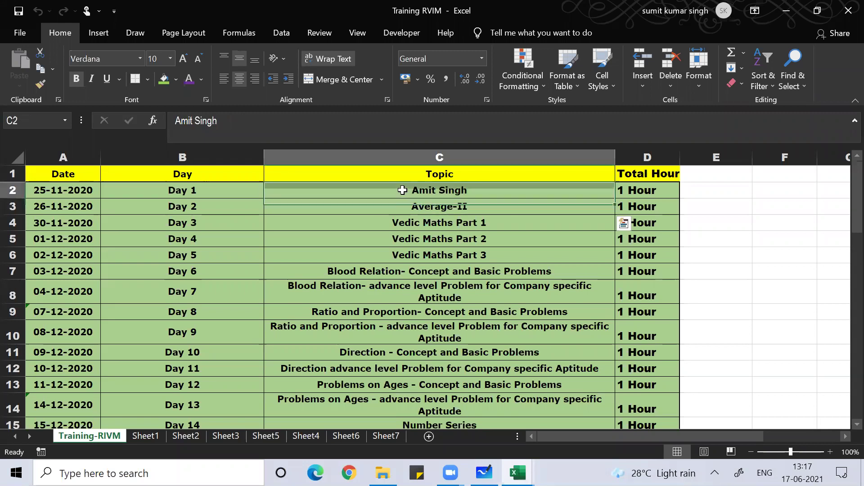
type("M")
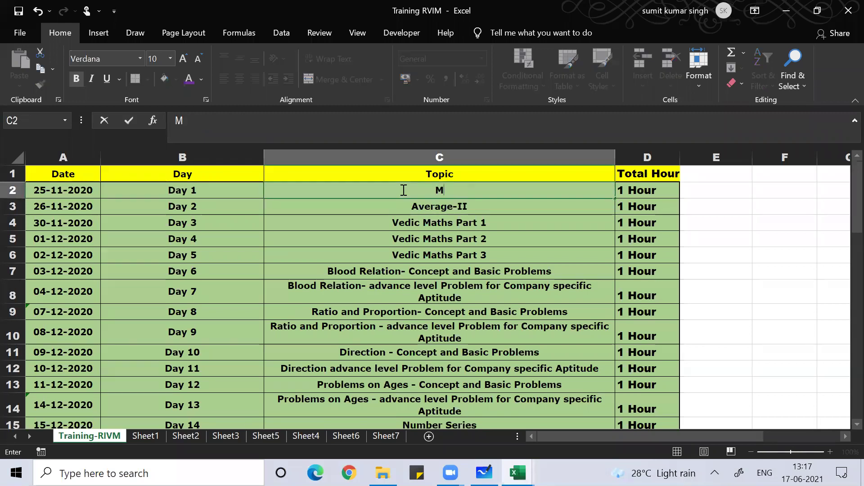
type("S EXC")
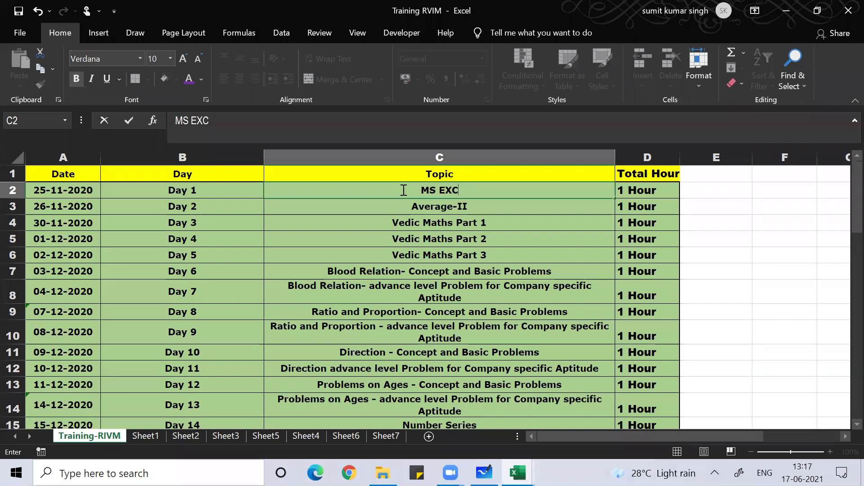
type("EL TRI")
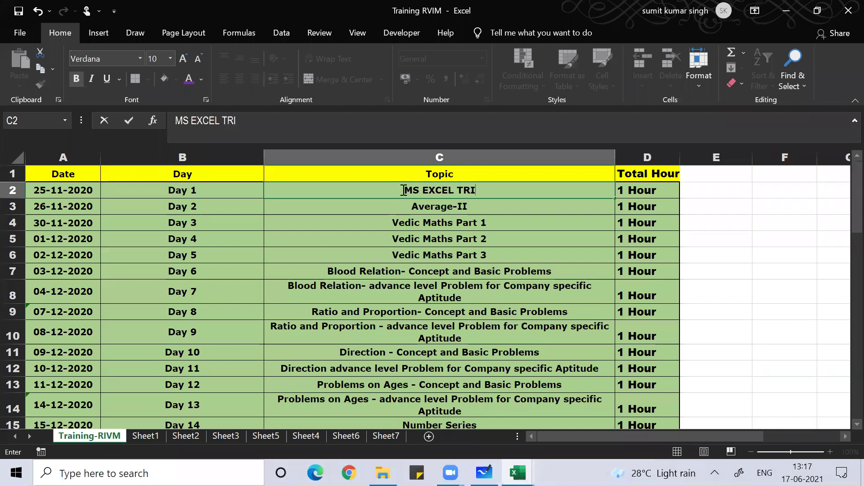
key("BackSpace")
type("AINING")
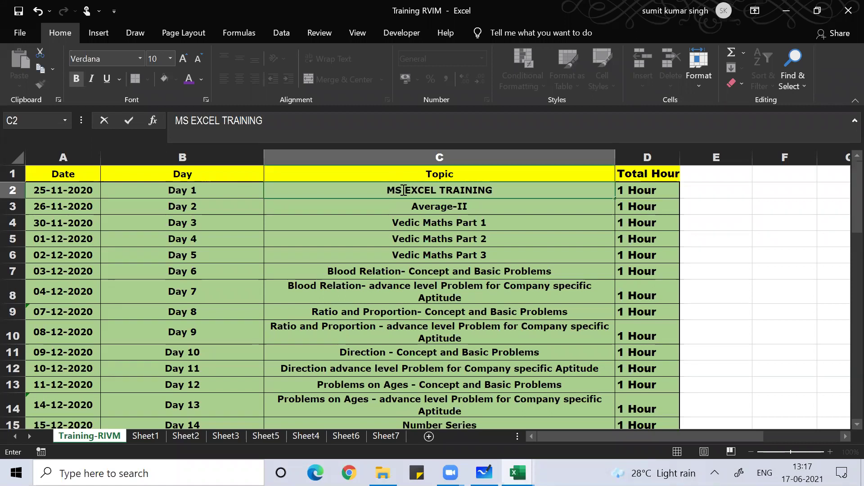
key("Return")
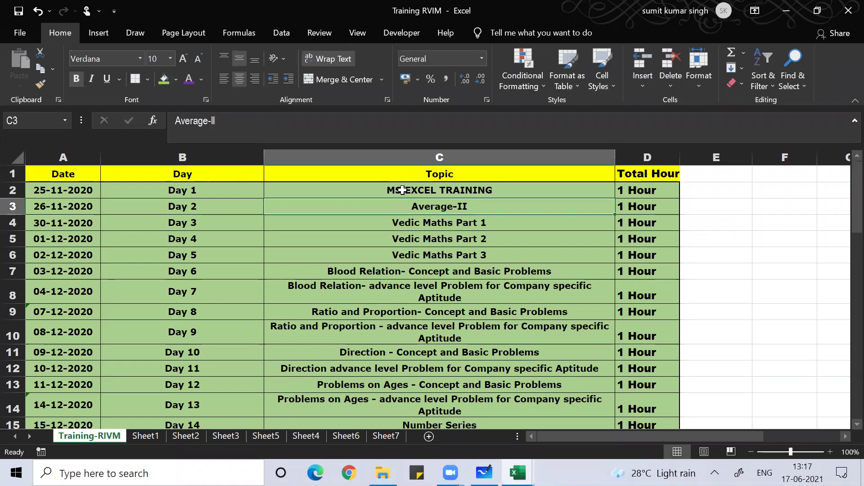
left_click(420, 241)
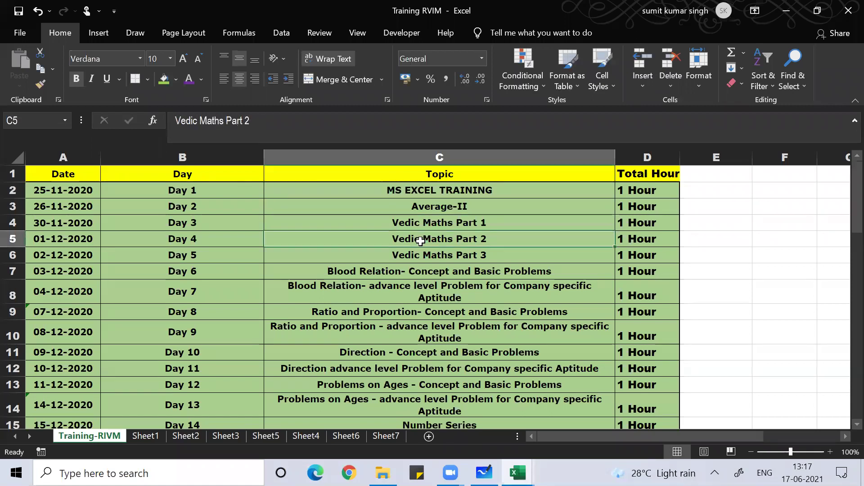
left_click(402, 269)
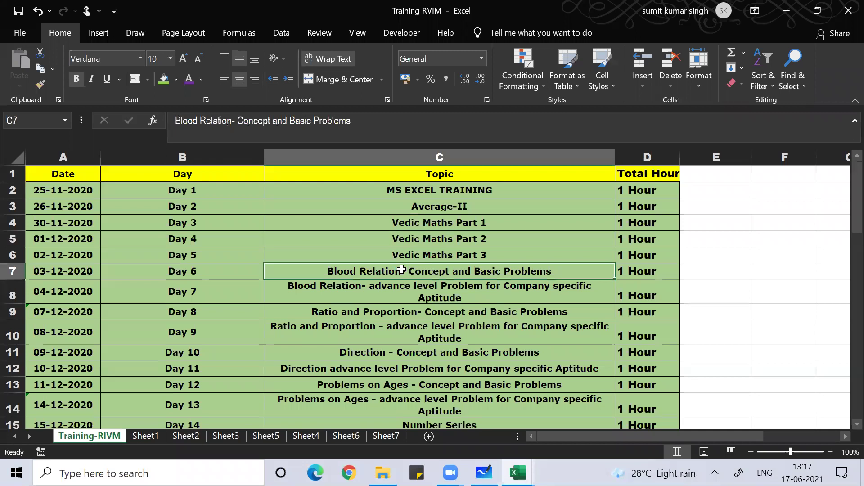
left_click(843, 15)
Step: Reopen the Data Connection workbook from the recent files in File Explorer and enable its external data connections
left_click(382, 472)
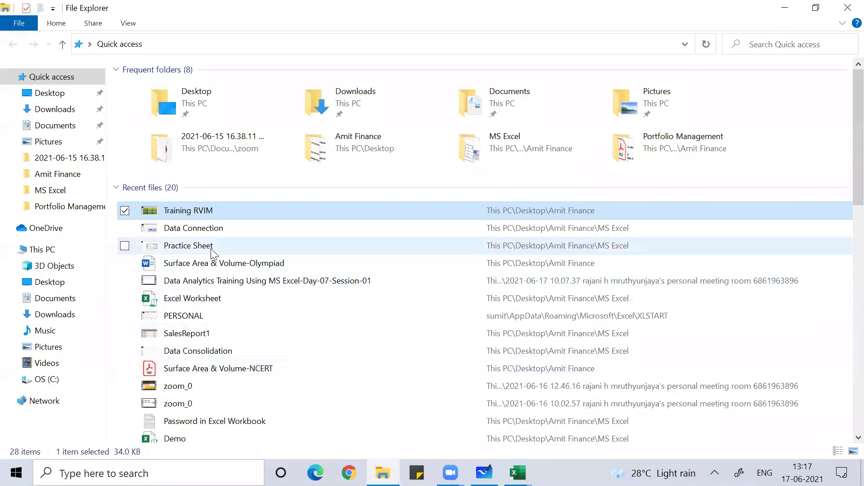
left_click(212, 231)
double_click(209, 227)
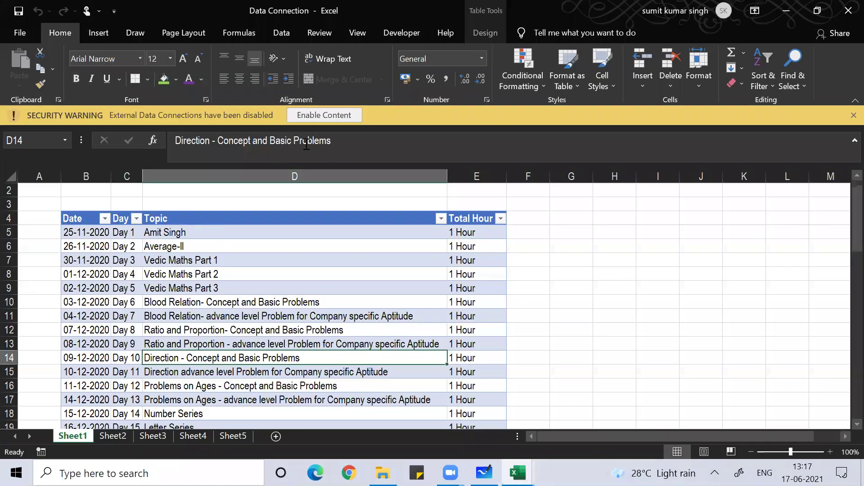
left_click(317, 115)
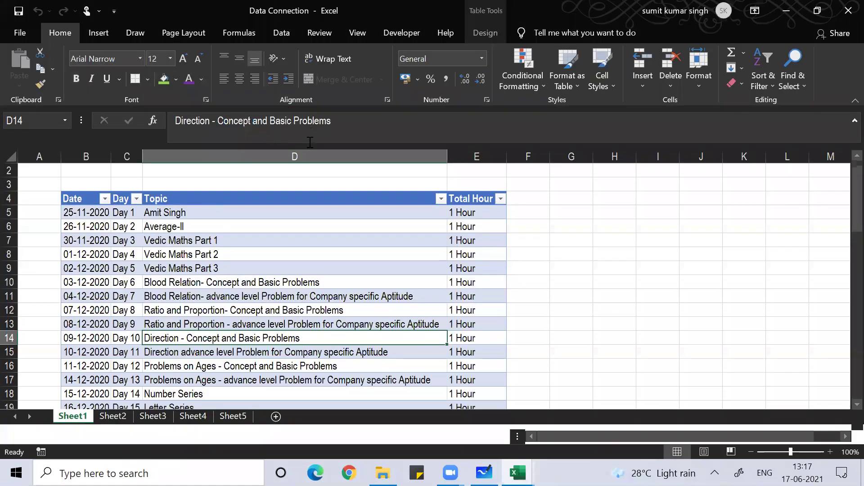
Step: Refresh all data connections and check the Day 1 topic in the imported table
left_click(245, 266)
left_click(183, 212)
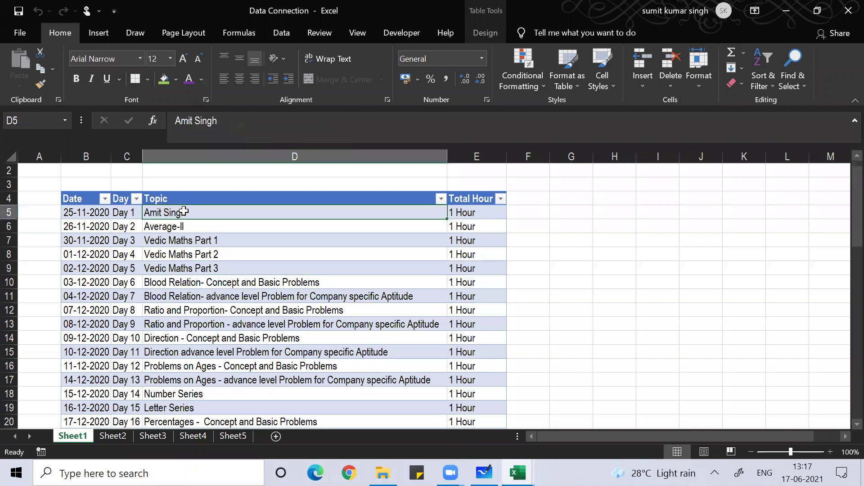
left_click(282, 39)
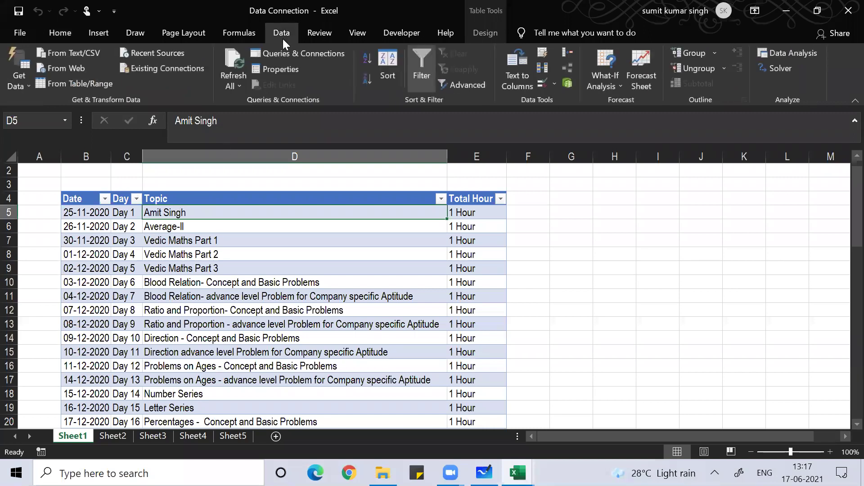
left_click(248, 73)
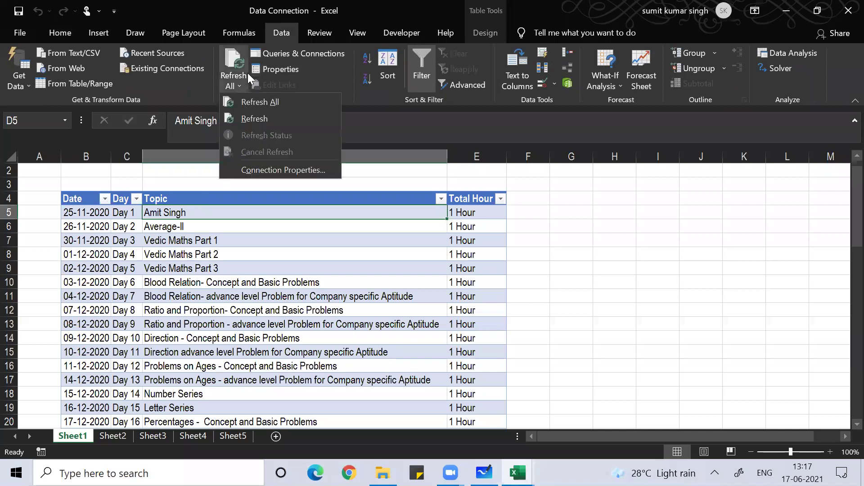
left_click(245, 104)
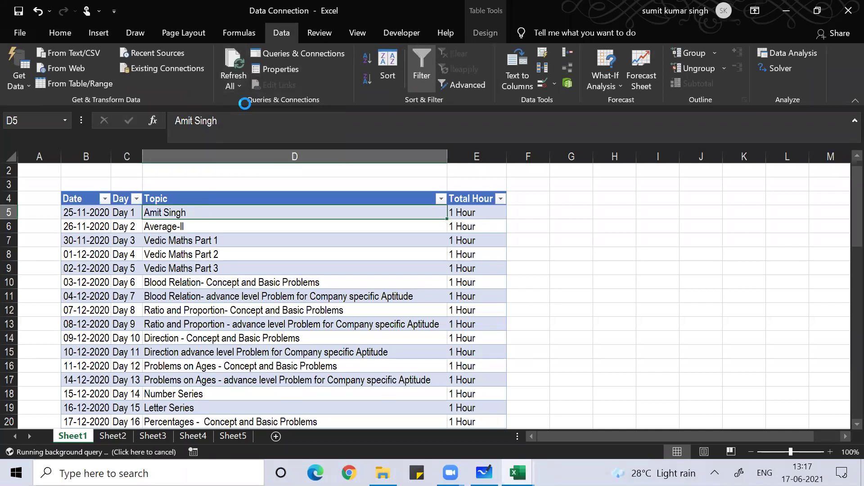
left_click(212, 250)
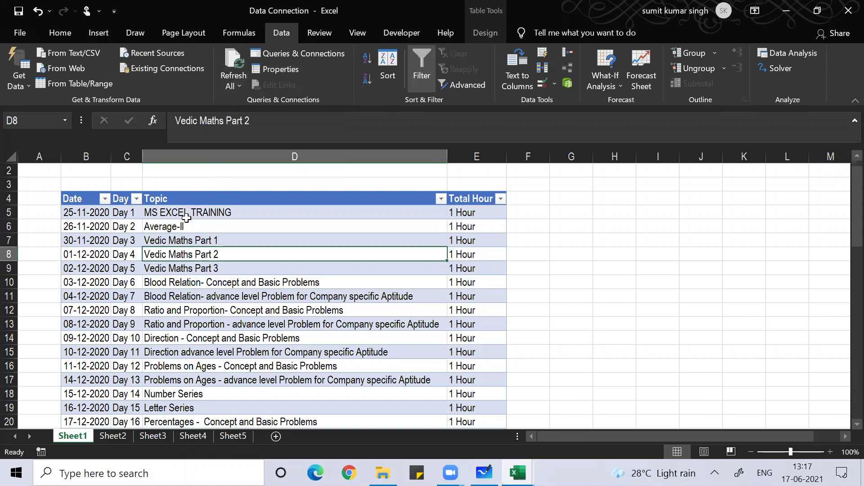
left_click(182, 210)
key("Down")
key("Down")
key("Up")
key("Up")
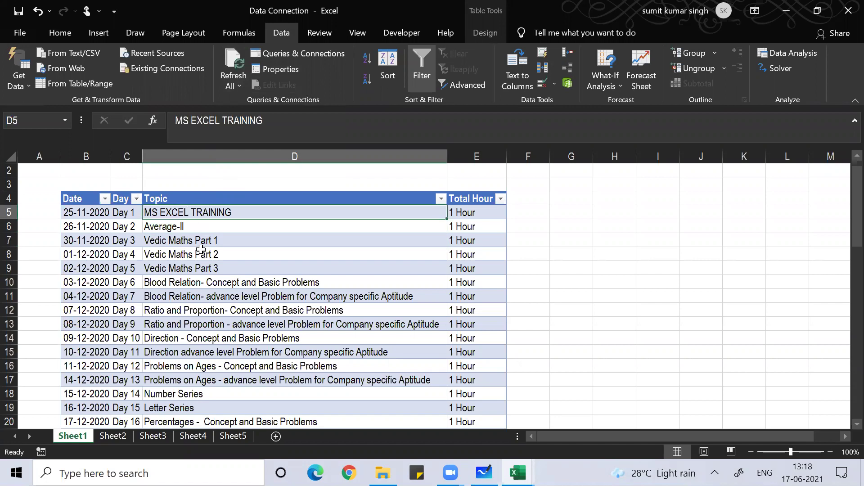
Step: Try the automatic refresh every 60 minutes in the Training RVIM connection properties, switch it off again and accept the dialog
left_click(232, 76)
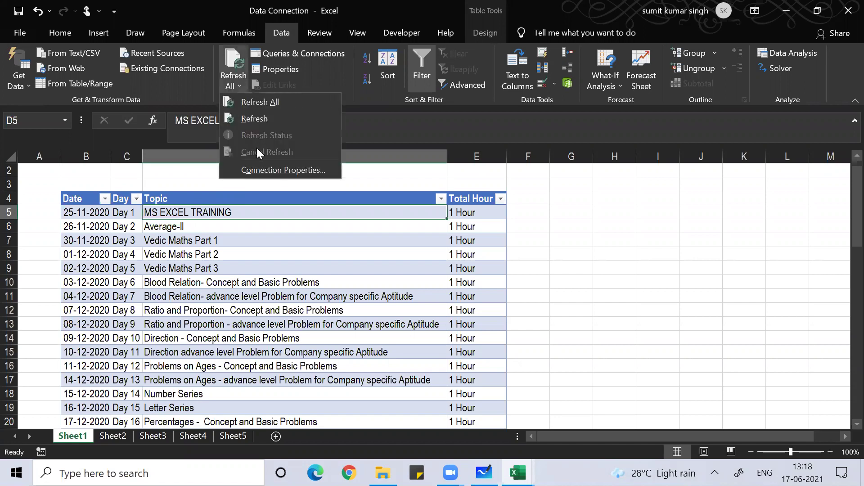
left_click(260, 170)
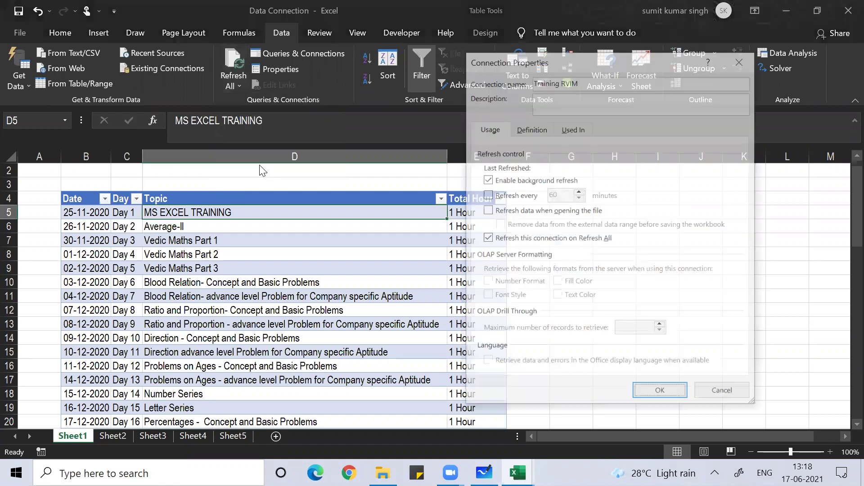
left_click(486, 195)
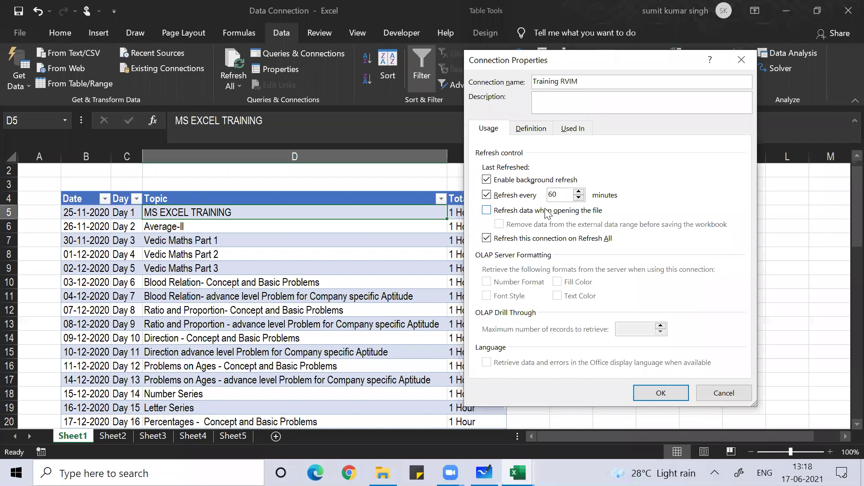
left_click(486, 195)
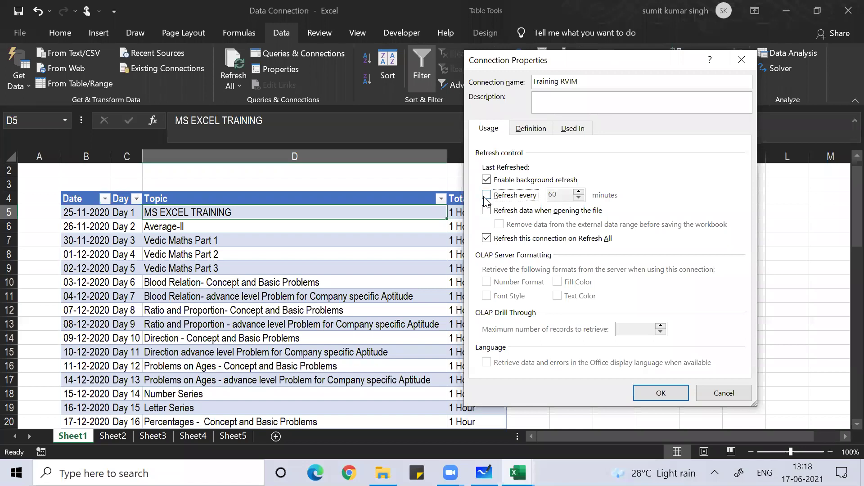
left_click(661, 398)
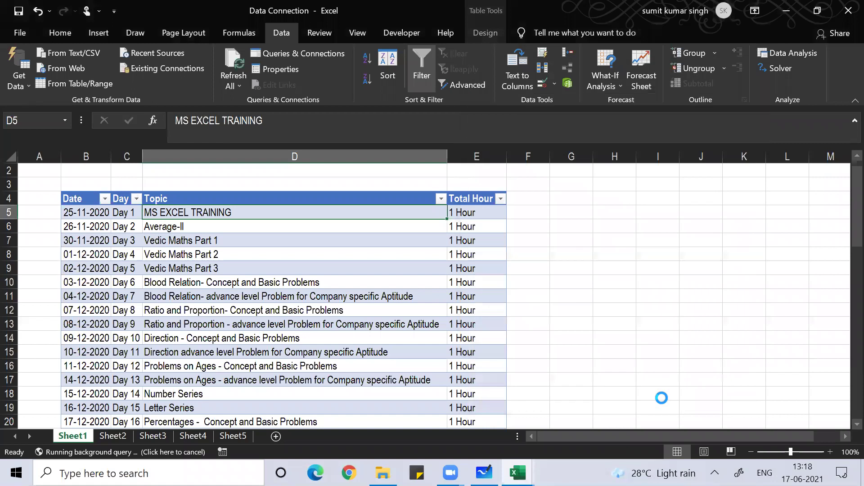
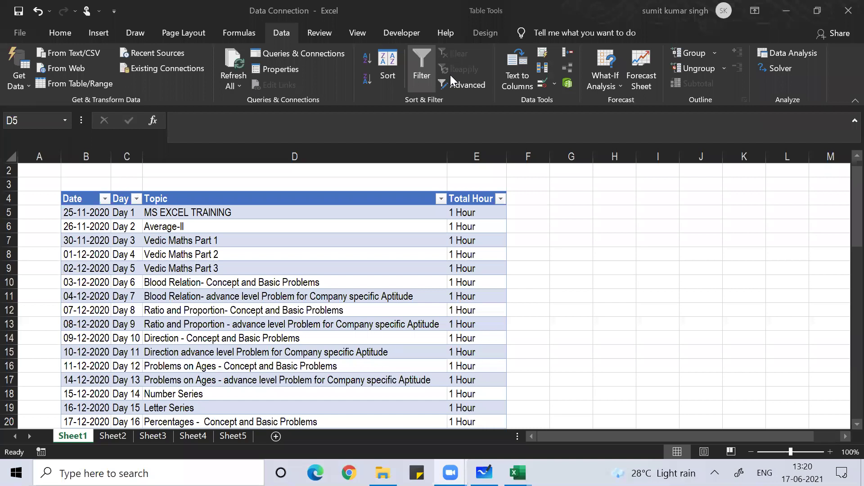
Step: Close the Data Connection workbook, saving its changes
left_click(341, 256)
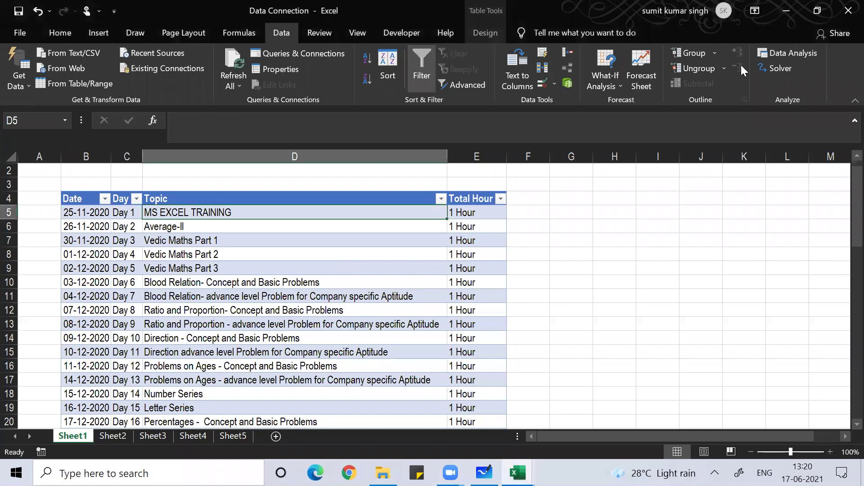
left_click(845, 5)
left_click(375, 269)
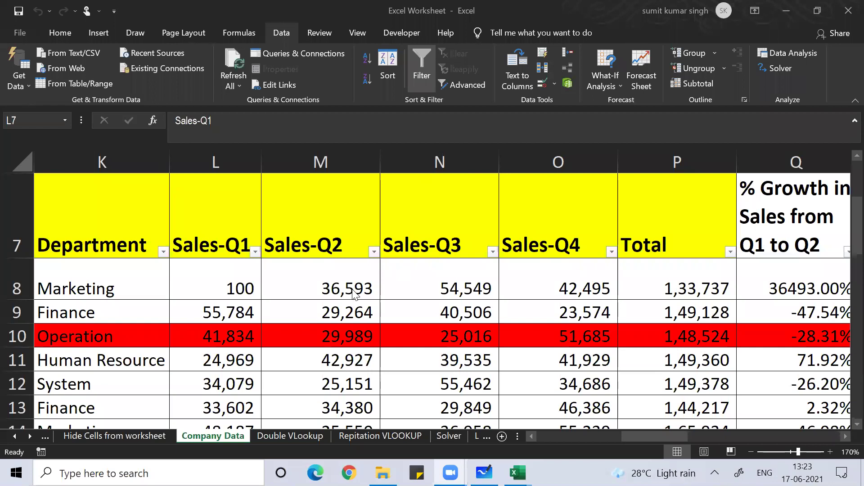
key("Left")
key("Left")
key("Left")
key("Left")
key("Left")
key("Left")
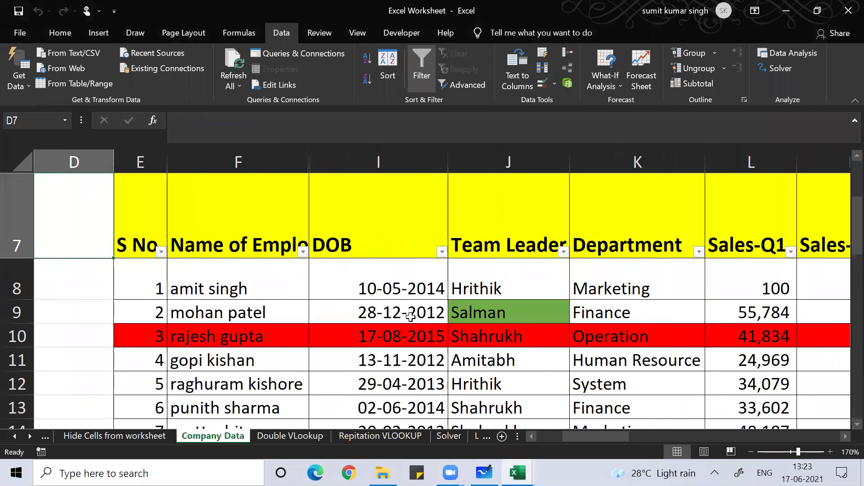
Step: Switch to File Explorer and open the Data Consolidation workbook from the MS Excel folder
left_click(382, 472)
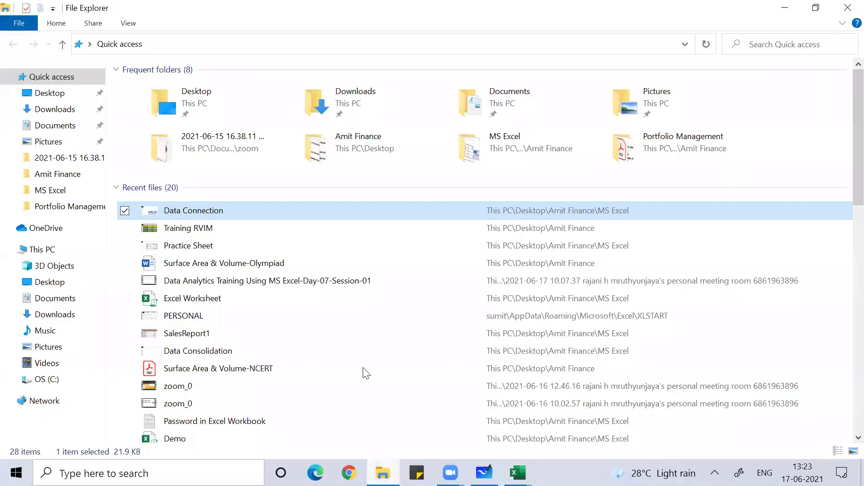
left_click(48, 175)
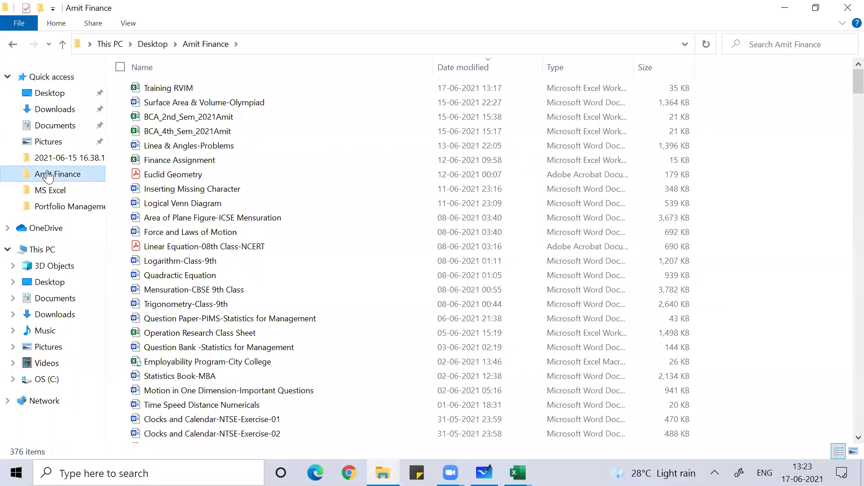
left_click(44, 191)
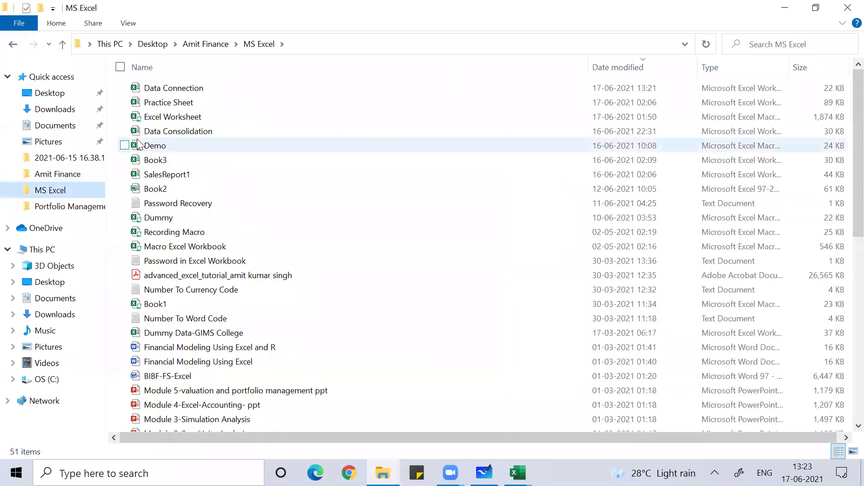
left_click(158, 132)
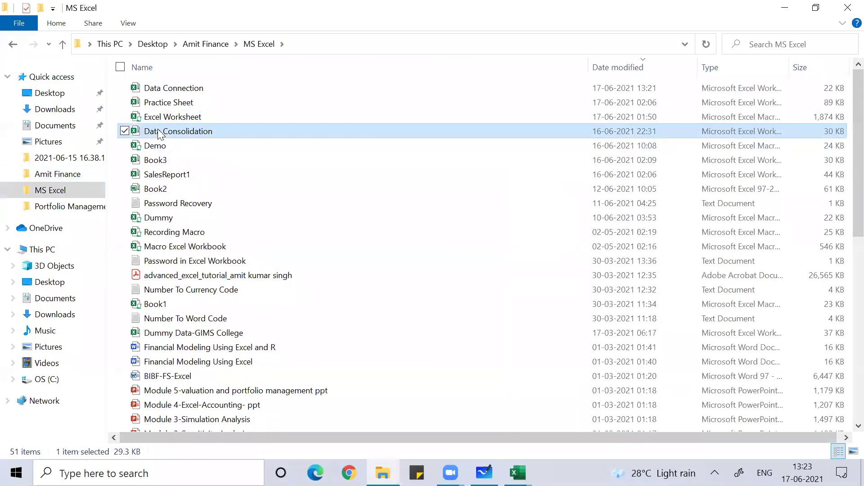
double_click(158, 132)
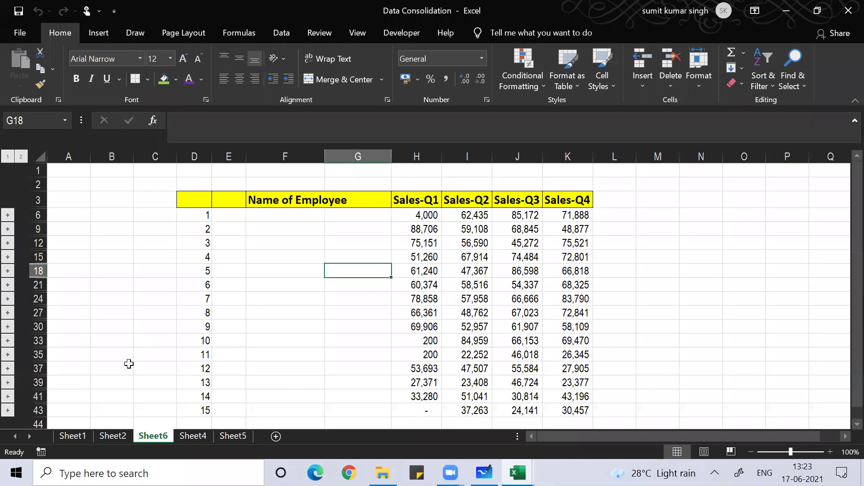
Step: Examine the employee sales tables on Sheet1 and Sheet2 of the Data Consolidation workbook
left_click(80, 430)
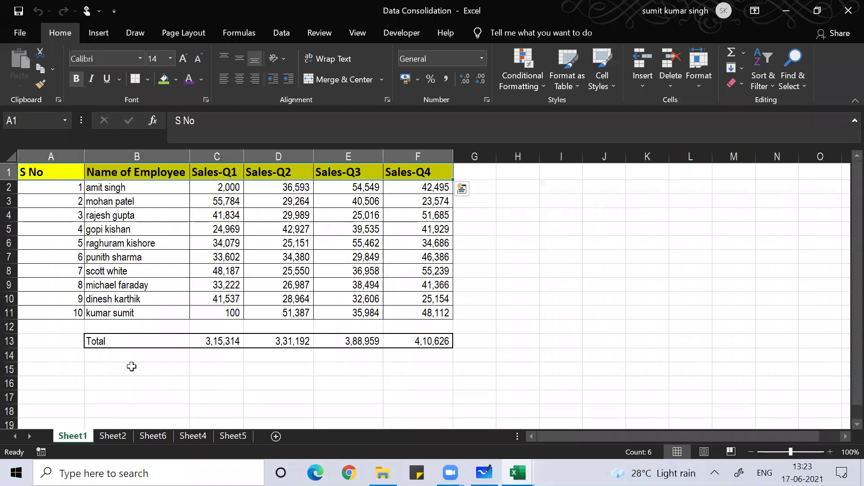
left_click(131, 367)
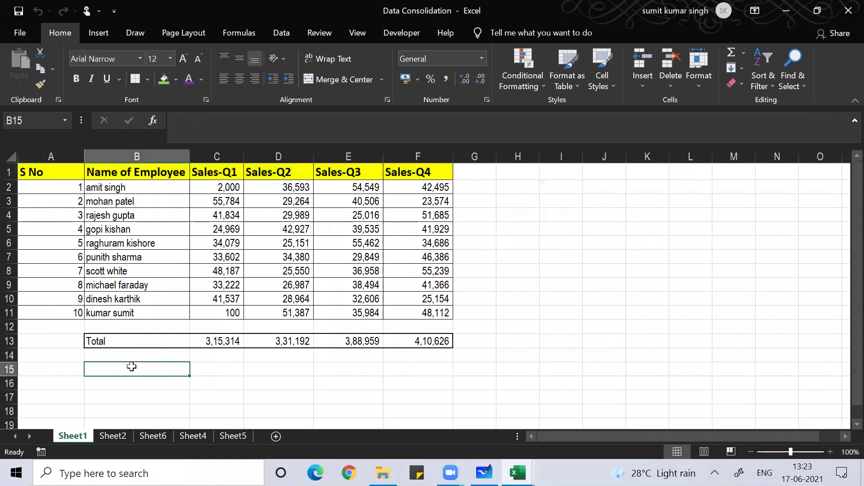
left_click(113, 436)
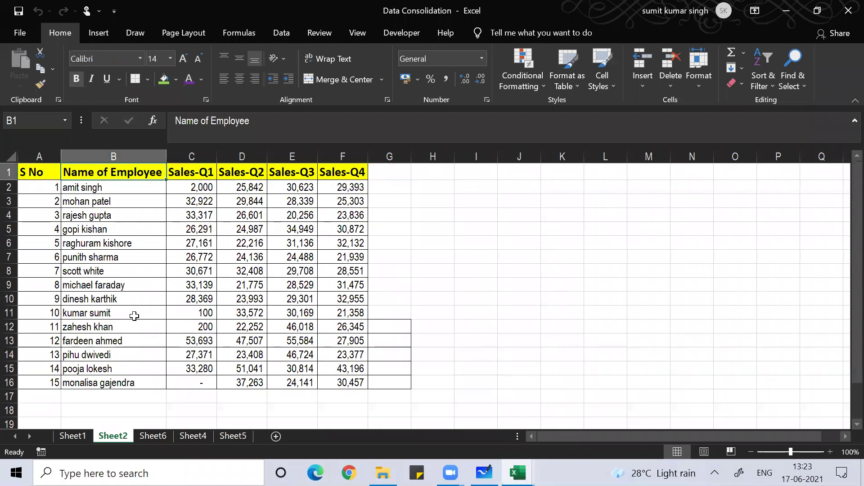
Step: Create a blank workbook and start Consolidate with cell D3 of Sheet1 as the destination
key("ctrl+n")
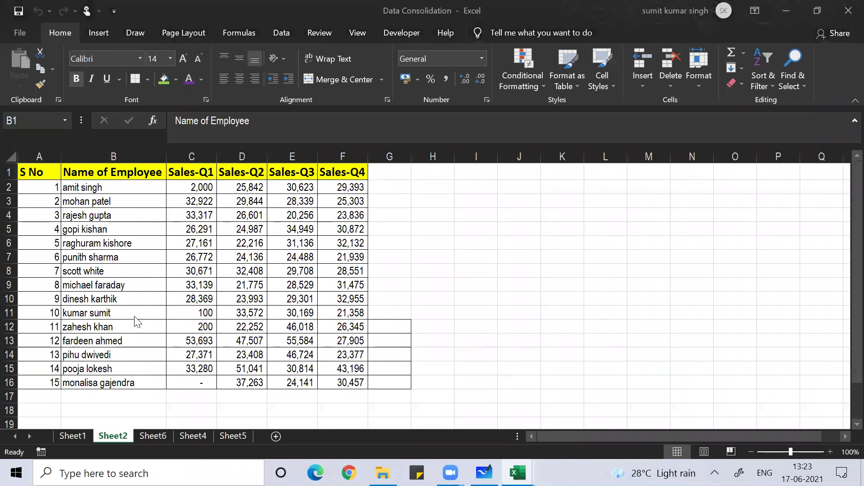
key("ctrl+w")
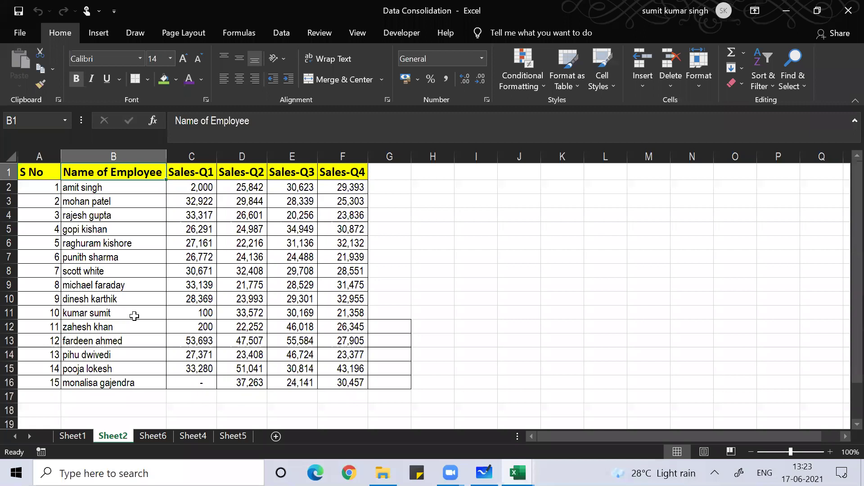
key("ctrl+Tab")
left_click(171, 243)
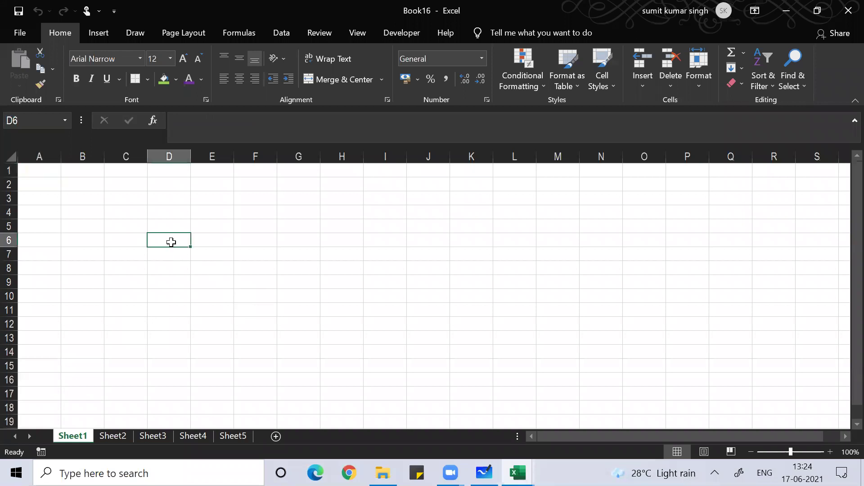
key("Up")
key("Up")
key("Up")
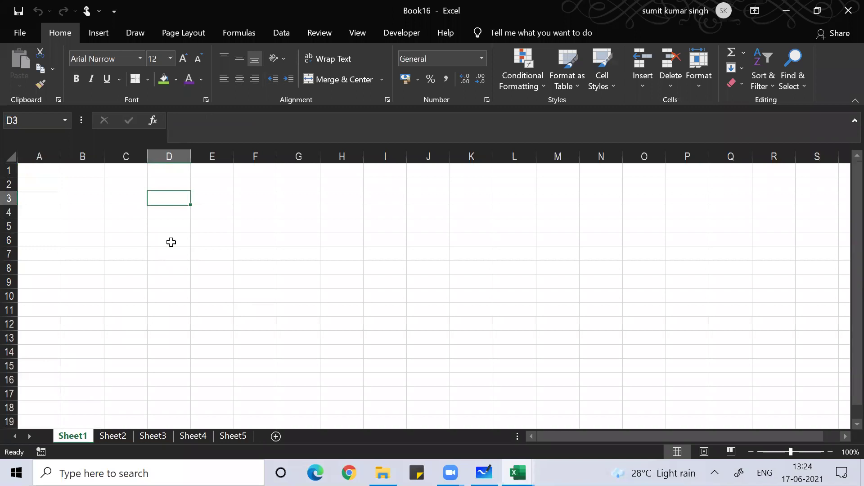
key("alt")
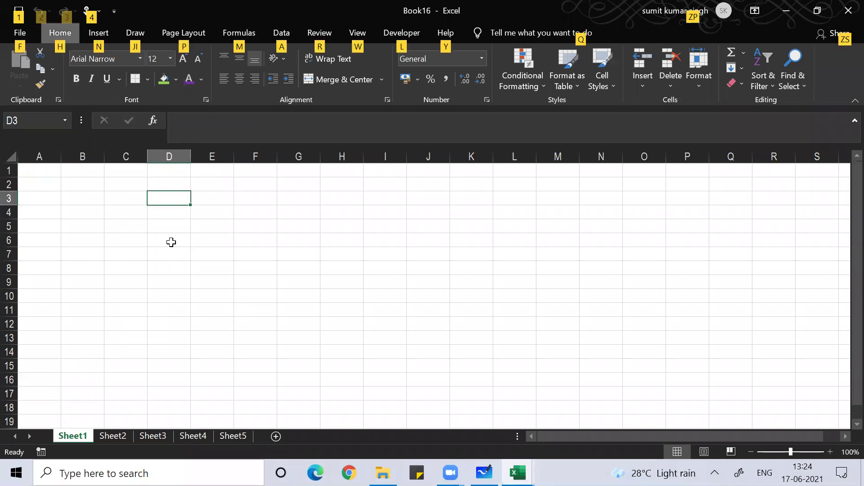
key("a")
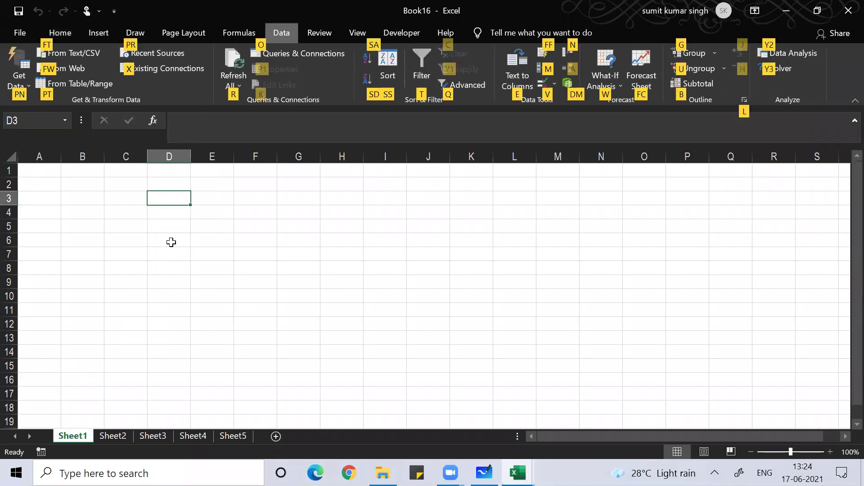
key("n")
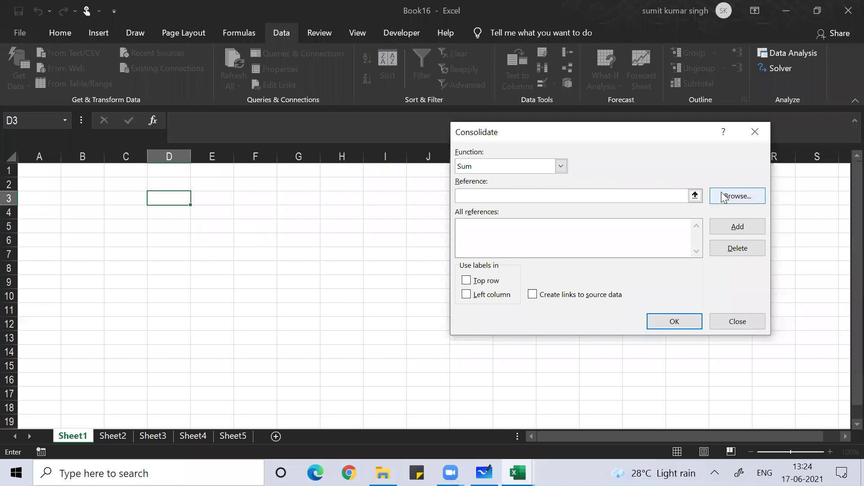
Step: Add the range A1:F11 on Sheet1 of the Data Consolidation workbook to the consolidation references
left_click(696, 196)
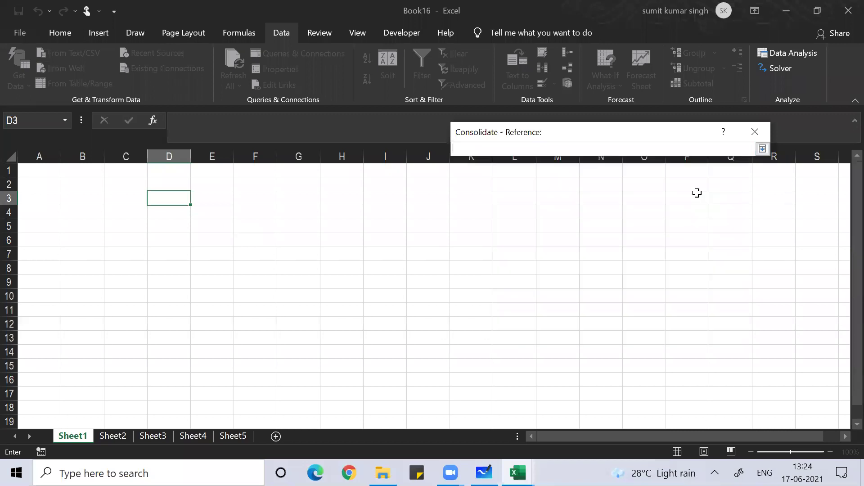
left_click(763, 149)
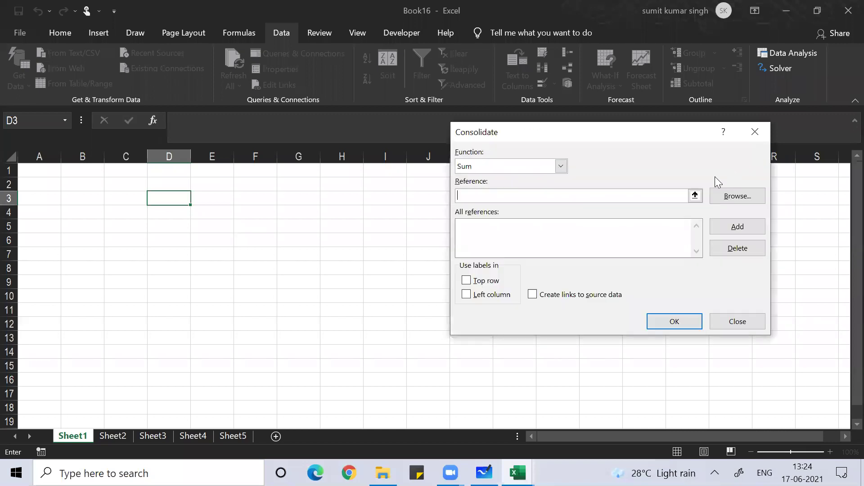
left_click(693, 196)
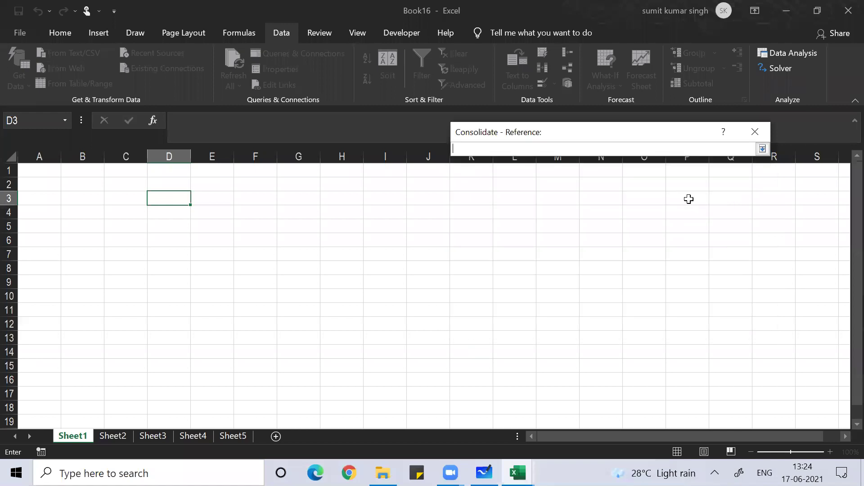
key("alt+Tab")
key("alt+Tab")
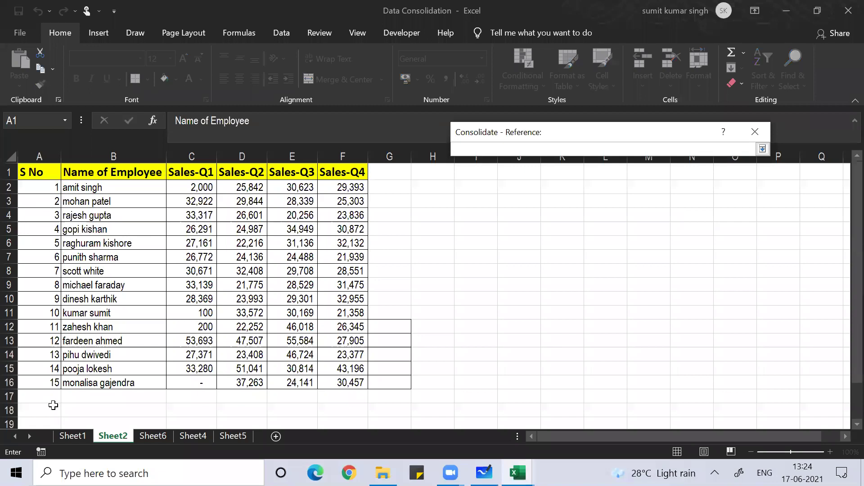
left_click(74, 437)
left_click(28, 171)
key("shift+Down")
key("shift+Down")
key("shift+Down")
key("shift+Down")
key("shift+Down")
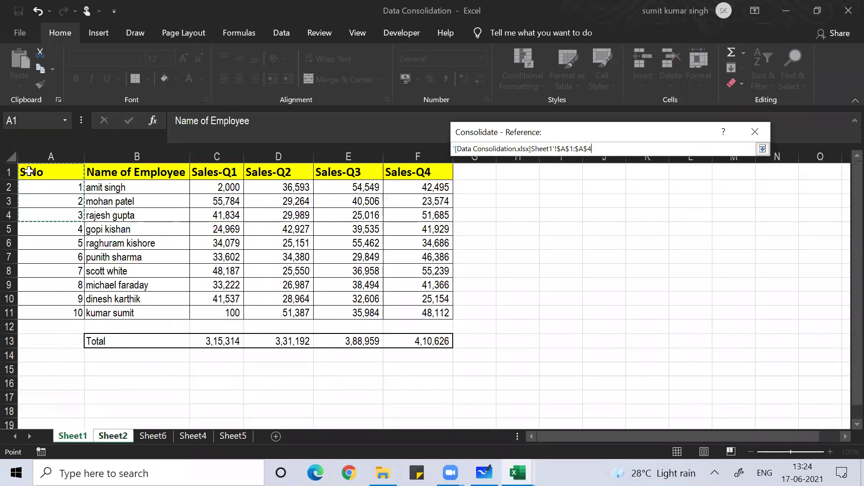
key("shift+Down")
key("shift+Down")
key("shift+Down")
key("shift+Down")
key("shift+Down")
key("shift+Right")
key("shift+Right")
key("shift+Right")
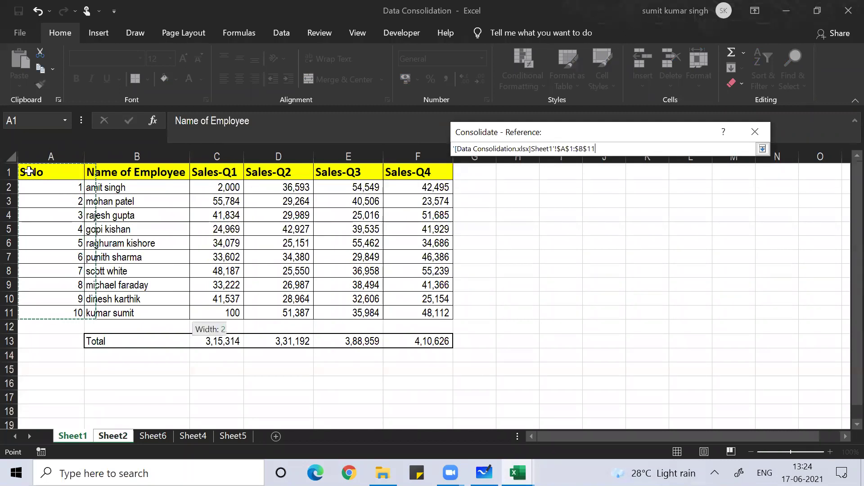
key("shift+Right")
key("shift+Right")
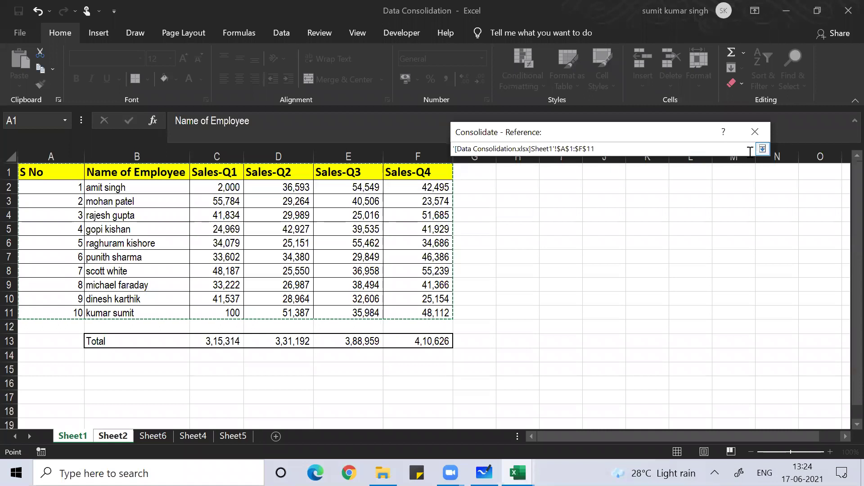
left_click(765, 151)
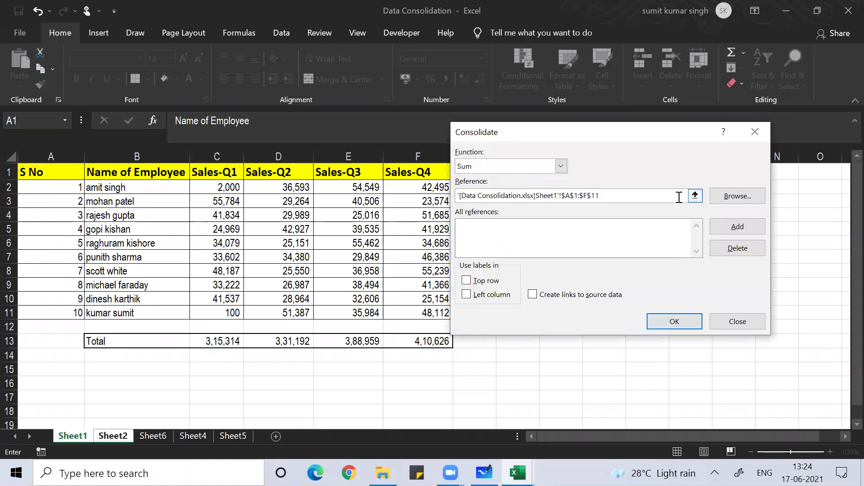
left_click(737, 228)
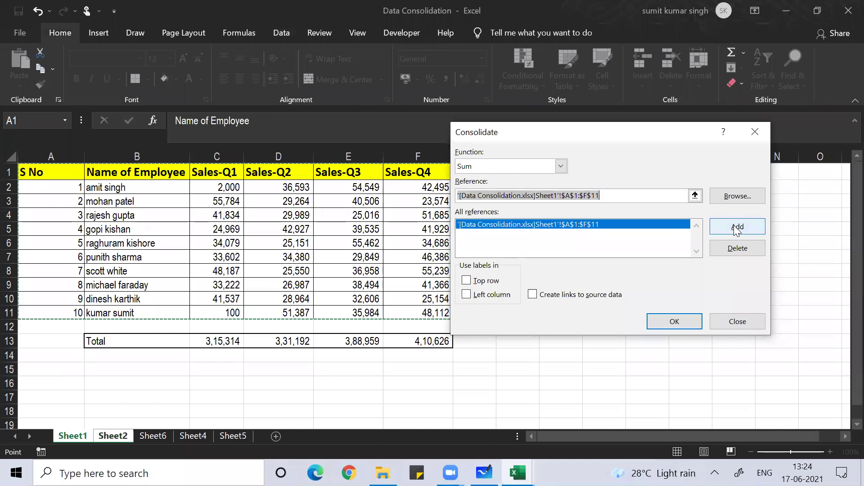
Step: Add the range A1:F16 on Sheet2 of the Data Consolidation workbook as the second consolidation reference
left_click(695, 195)
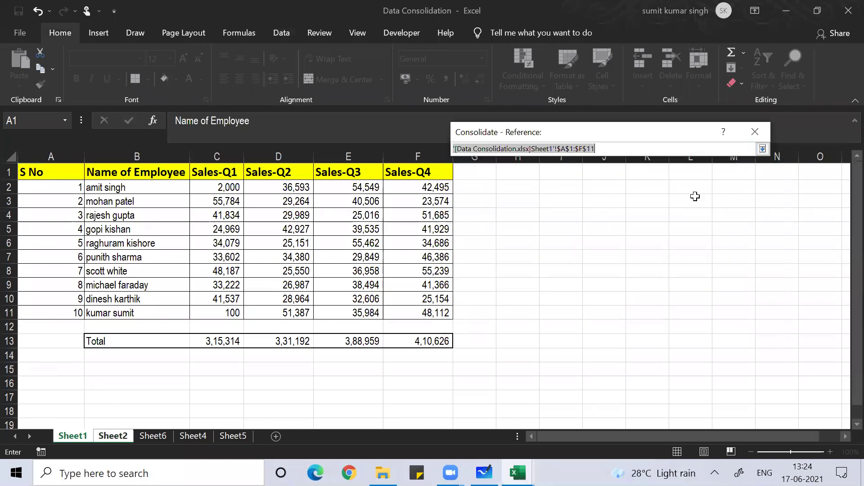
left_click(119, 436)
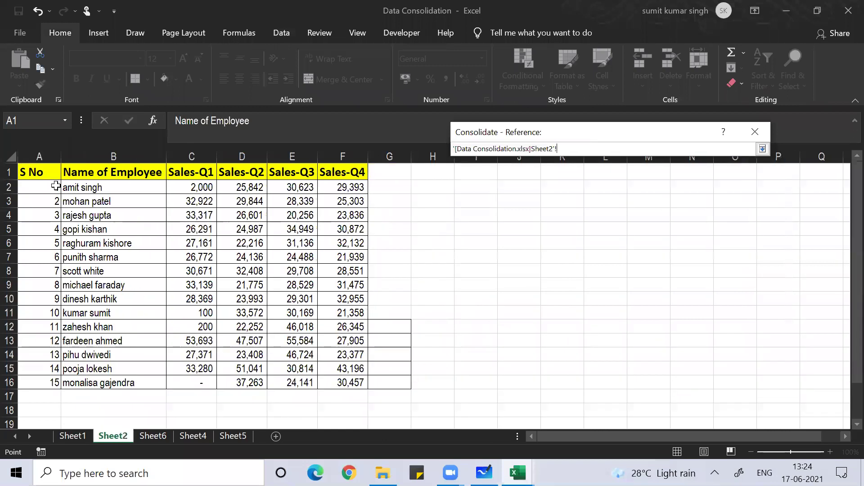
left_click(39, 172)
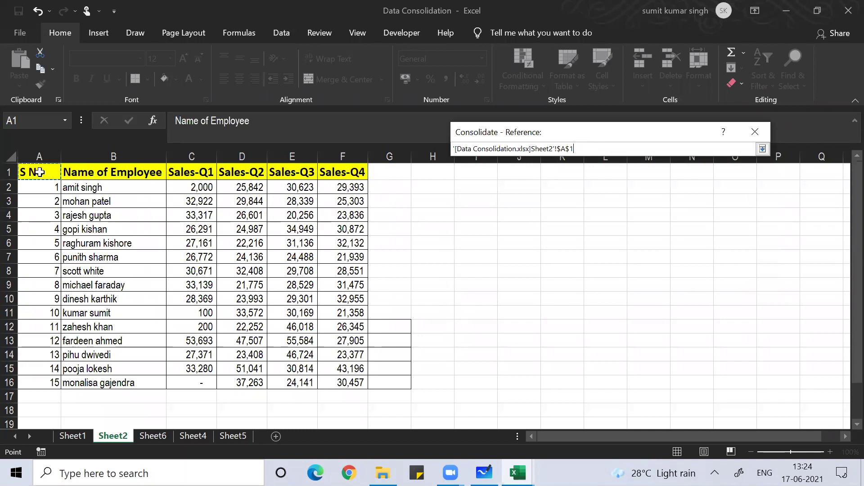
key("ctrl+shift+Right")
key("ctrl+shift+Down")
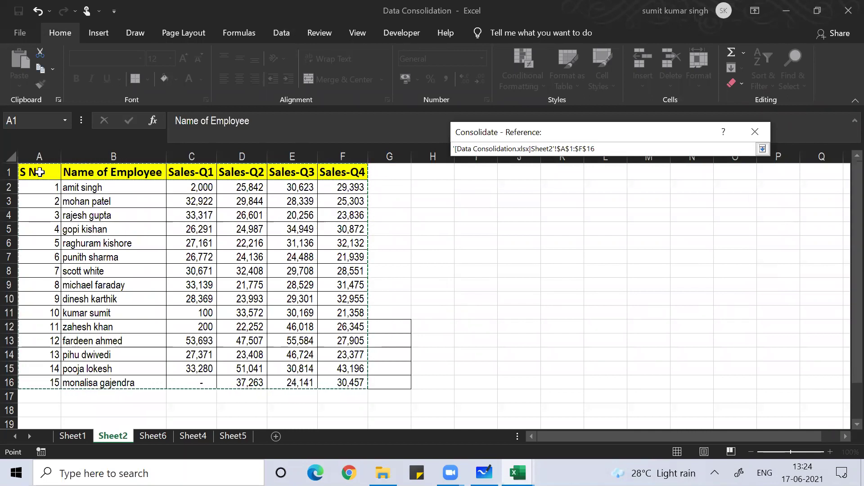
left_click(762, 150)
left_click(719, 228)
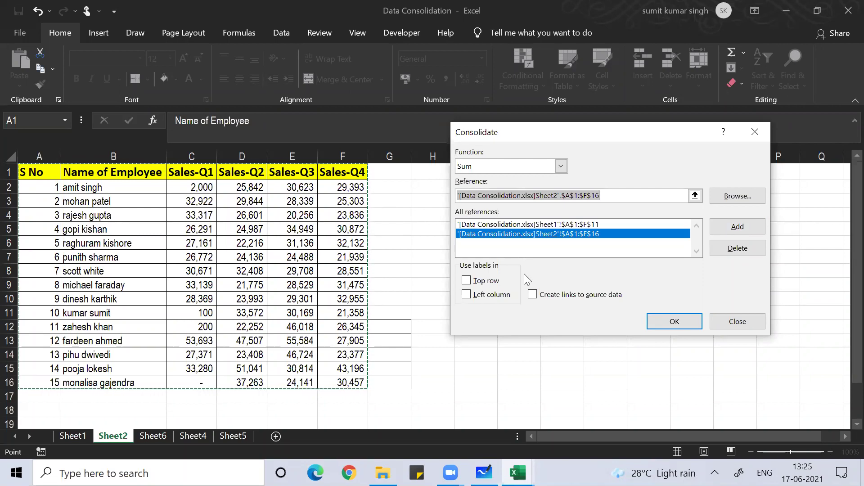
Step: Run the Sum consolidation using top row and left column labels, with links to the source data
left_click(467, 280)
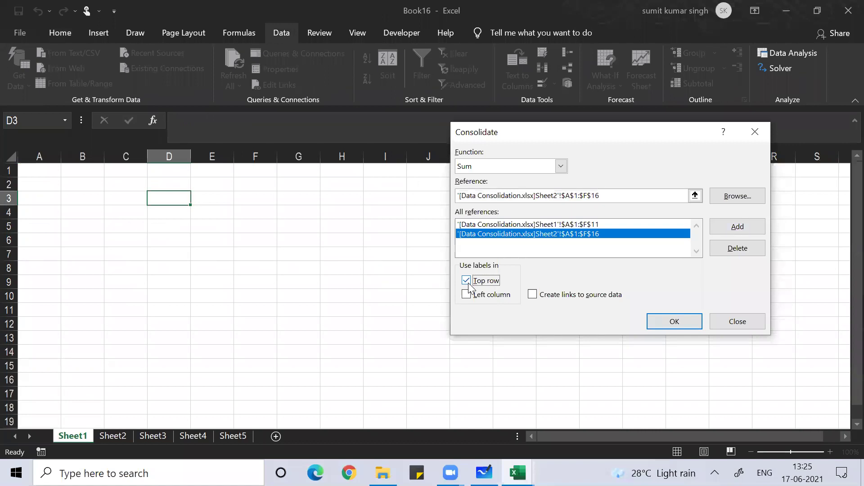
left_click(468, 297)
left_click(533, 295)
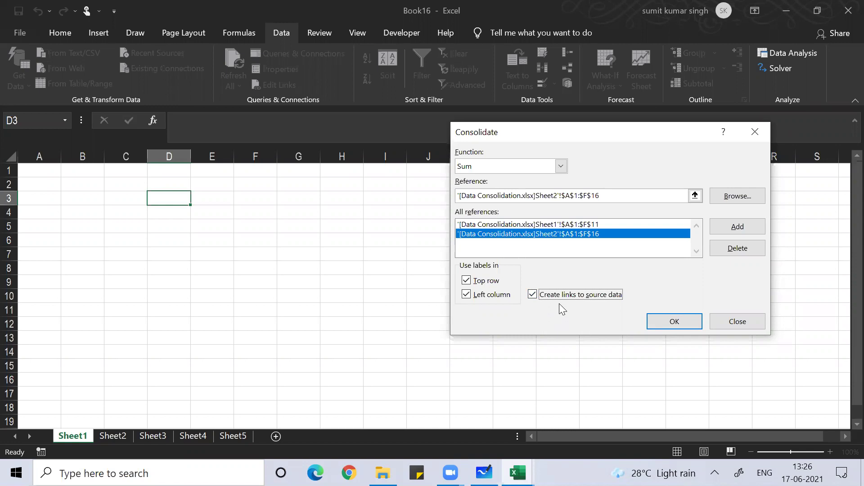
left_click(660, 320)
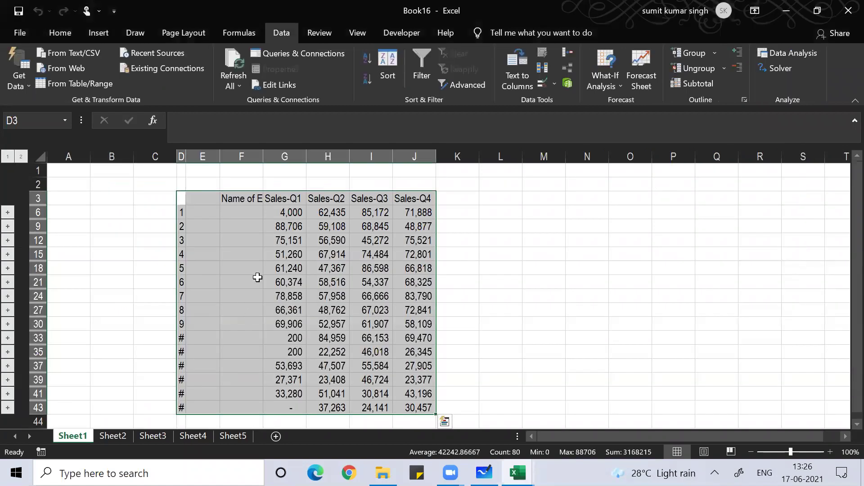
Step: Widen column F of the consolidated table to fit the Name of Employee heading
left_click(312, 253)
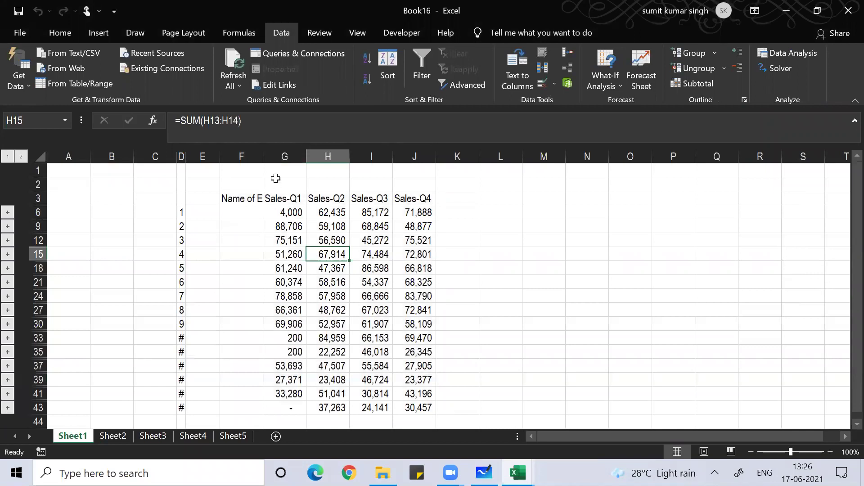
left_click(263, 156)
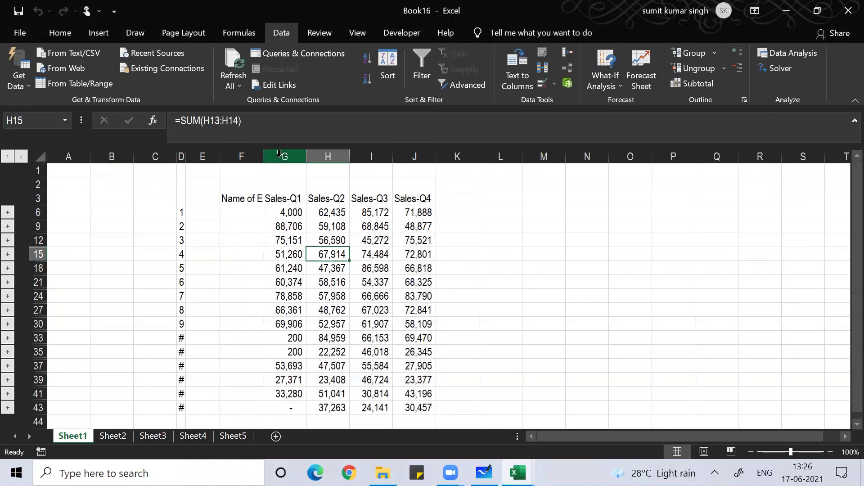
left_click_drag(263, 156, 304, 165)
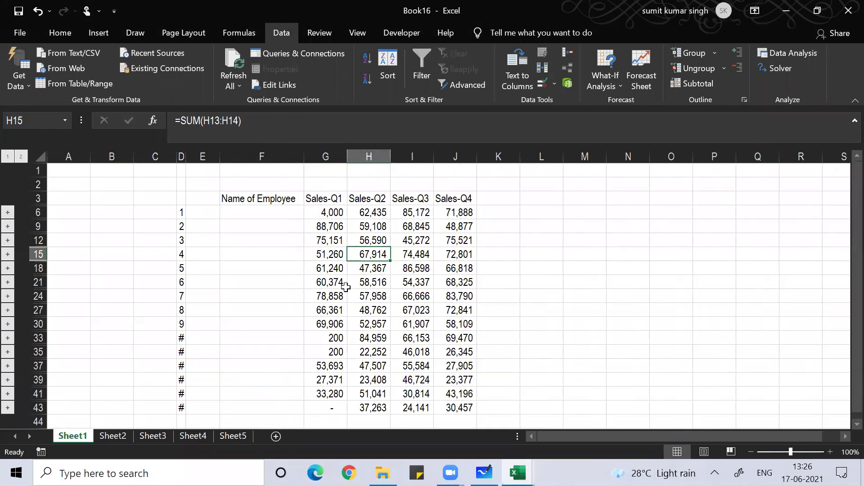
Step: Widen column D of the consolidated table so the two-digit serial numbers show in full
left_click(336, 308)
key("Down")
key("Down")
key("Down")
key("Down")
key("Down")
key("Down")
key("Down")
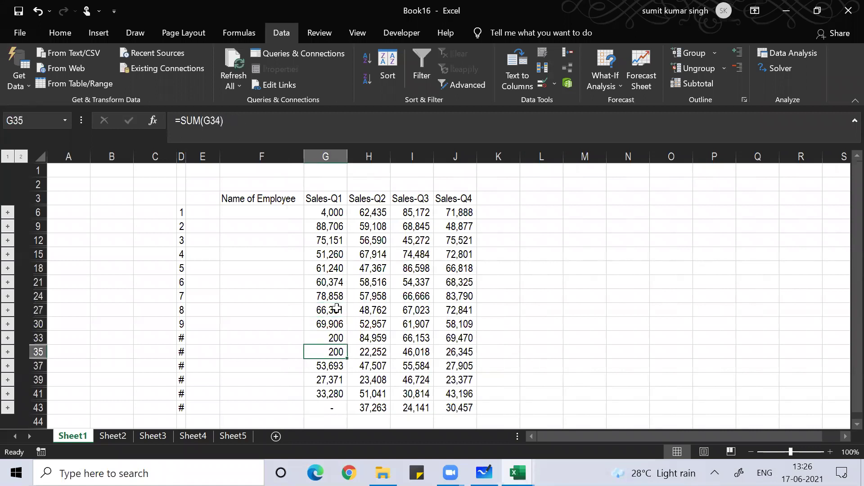
key("Down")
key("Down")
key("Down")
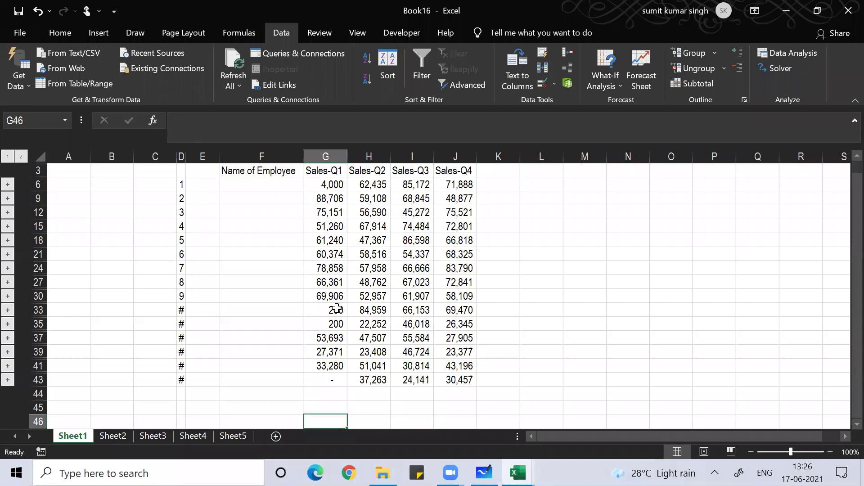
left_click_drag(187, 159, 191, 158)
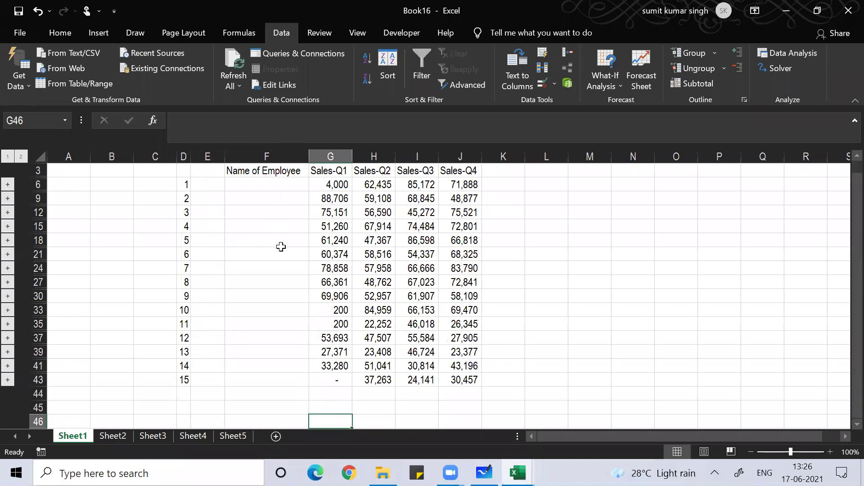
Step: Examine the consolidated totals and their SUM formulas across the Sales-Q1 to Sales-Q4 columns
left_click(336, 296)
key("Up")
key("Up")
key("Up")
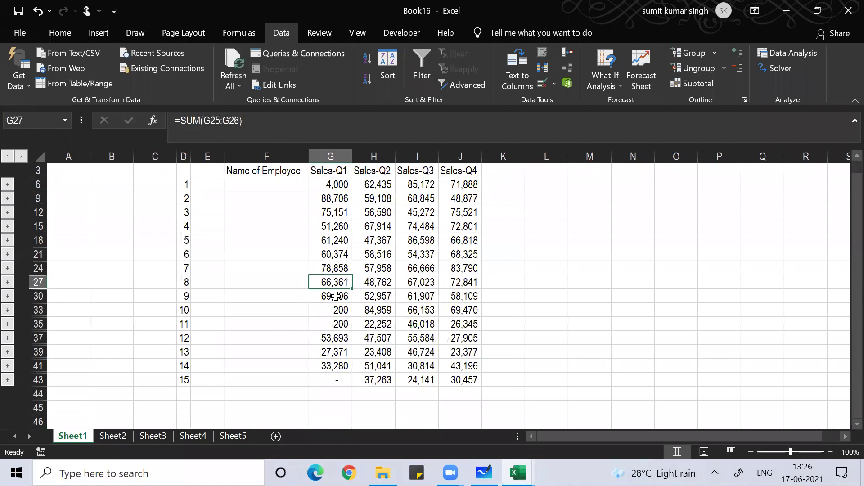
key("Up")
key("Up")
key("Up")
key("Up")
key("Up")
key("Up")
key("Up")
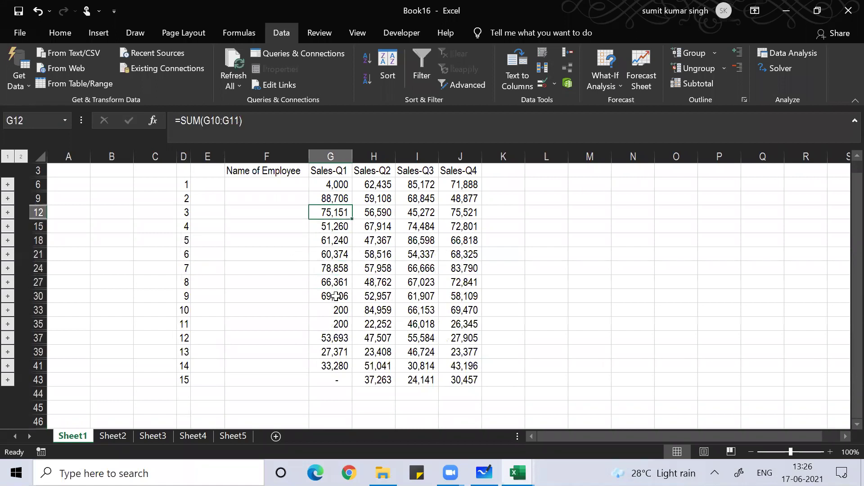
key("Up")
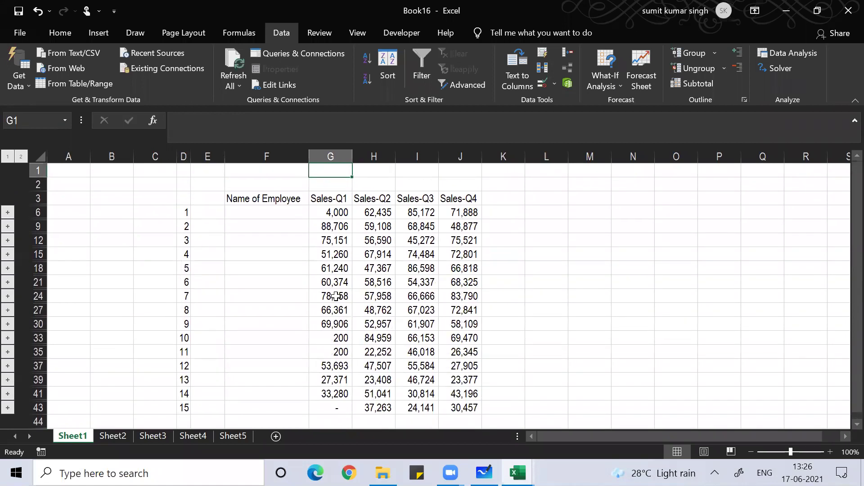
key("Down")
key("Down")
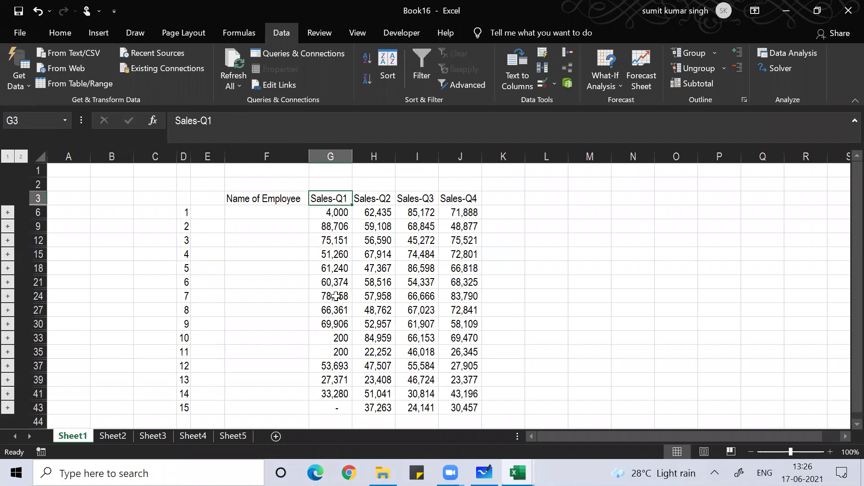
key("Right")
key("Right")
key("Right")
key("Down")
key("Down")
key("Down")
key("Down")
key("Down")
key("Down")
key("Down")
key("Down")
key("Down")
key("Down")
key("Down")
key("Down")
key("Down")
key("Down")
key("Down")
key("Down")
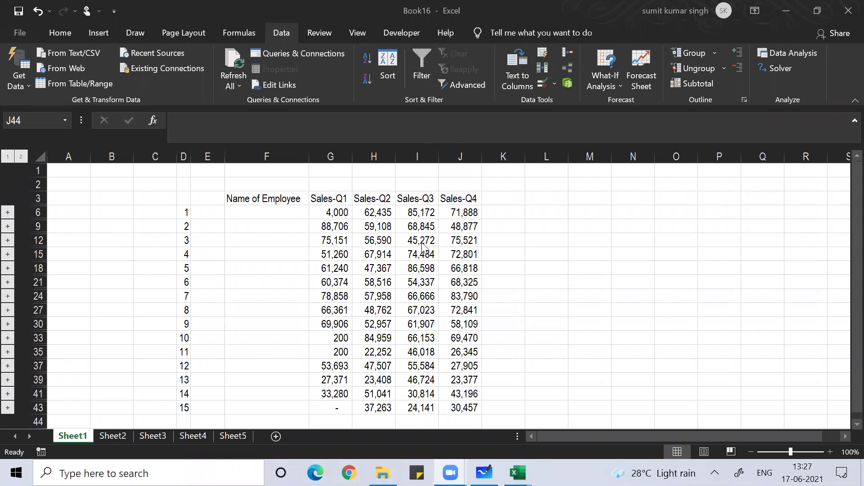
Step: In the Data Consolidation workbook, set the first employee's Sales-Q1 value in cell C2 of Sheet1 to 0
key("alt+Tab")
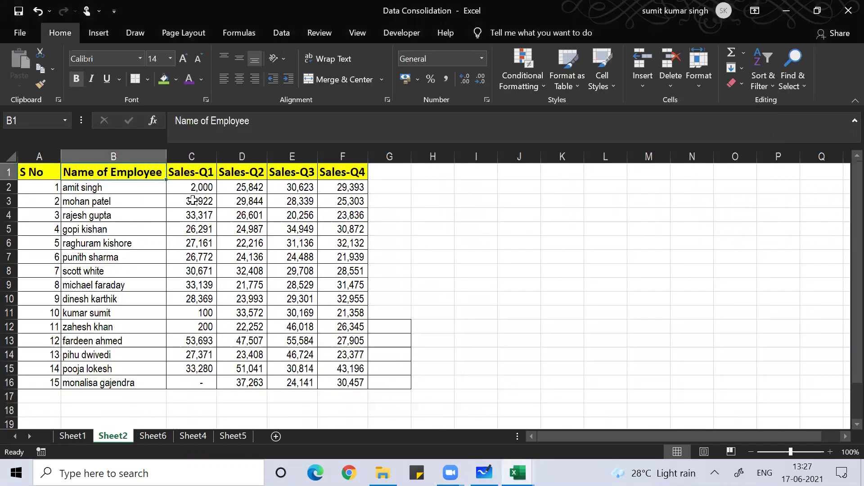
left_click(198, 188)
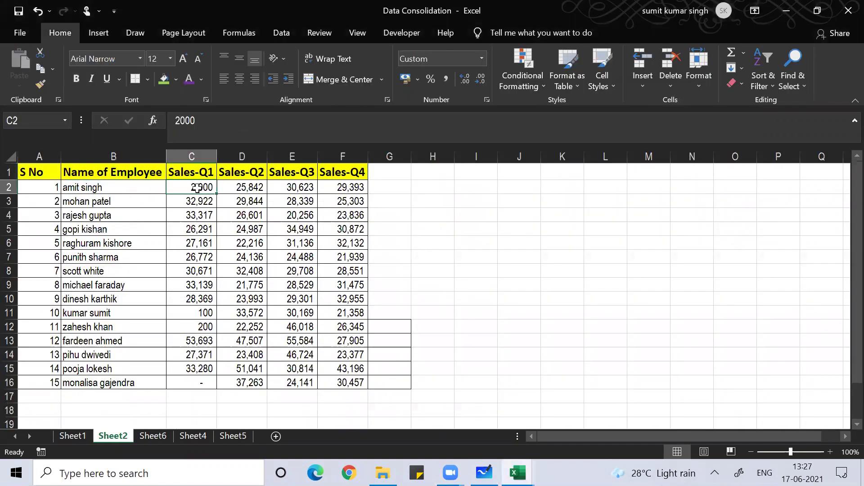
left_click(72, 436)
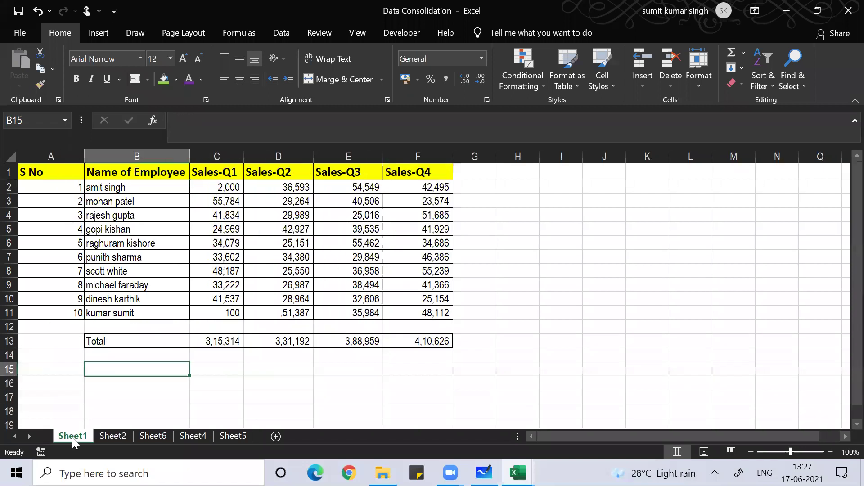
left_click(220, 184)
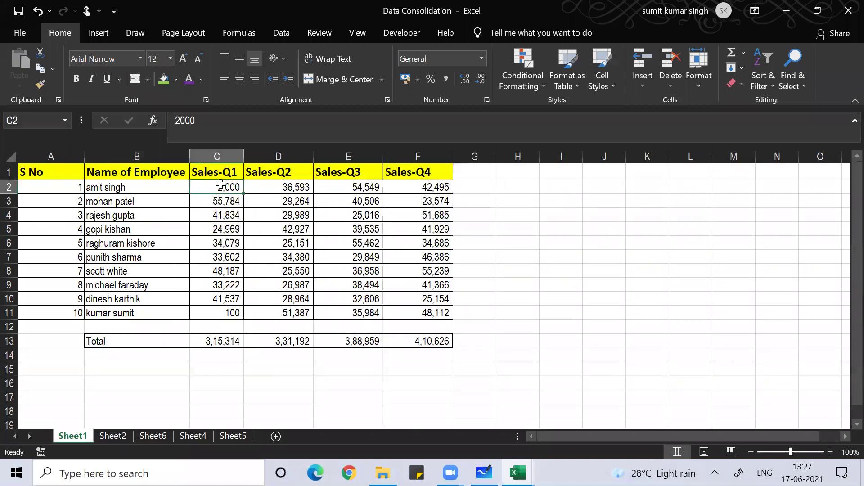
type("0")
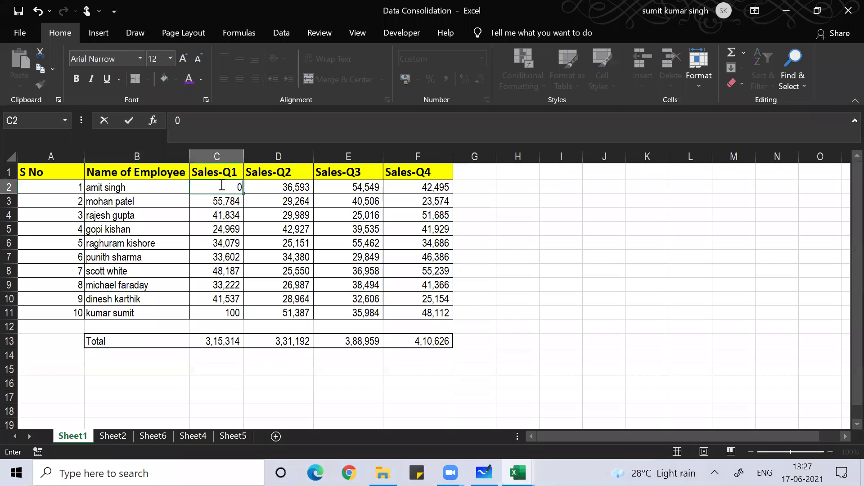
key("Return")
Step: Set the first employee's Sales-Q1 value in cell C2 of Sheet2 to 100
left_click(115, 435)
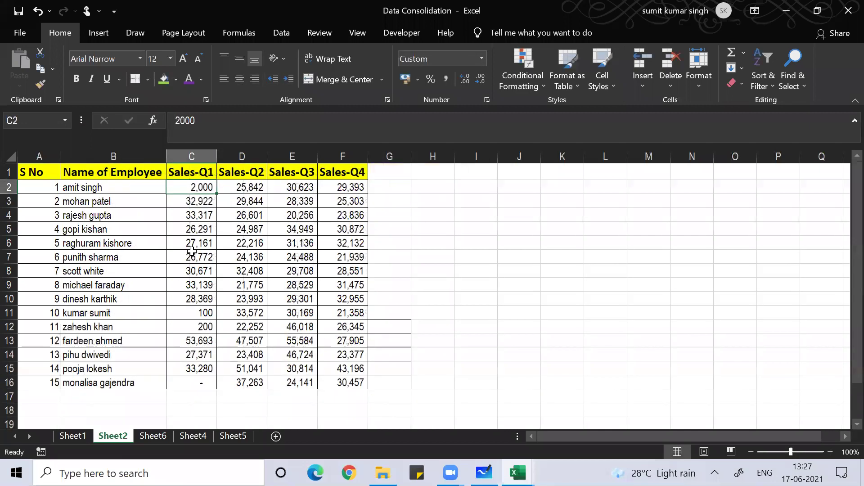
type("100")
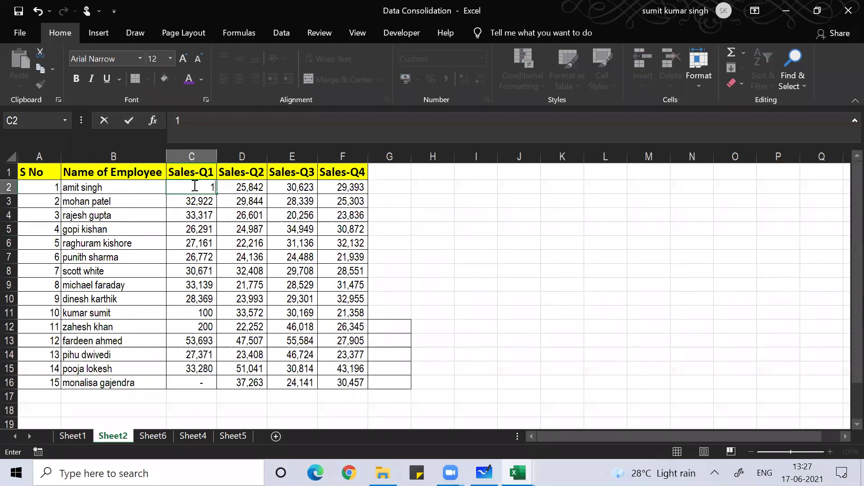
key("Return")
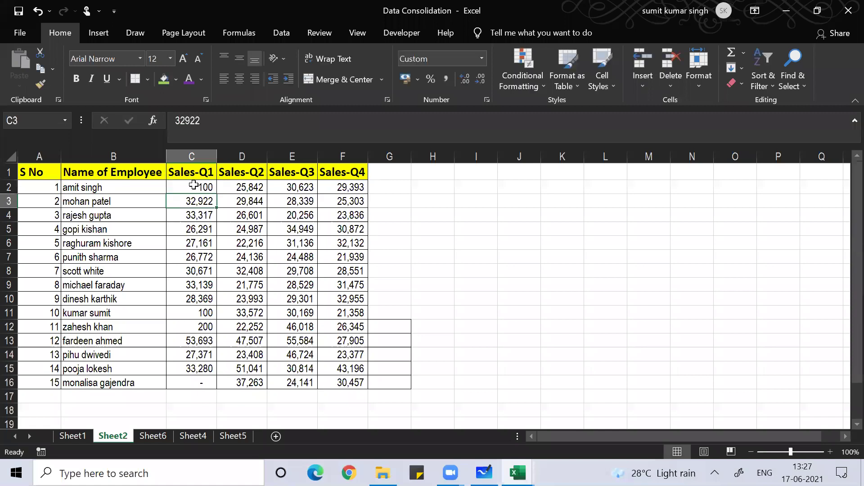
key("Down")
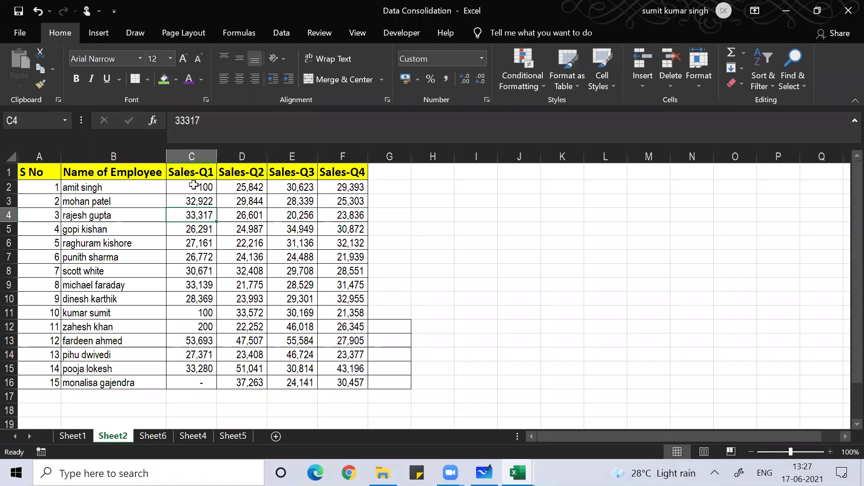
Step: Return to the Book16 workbook and check the linked Sales-Q1 total in cell G6
key("alt+Tab")
key("Tab")
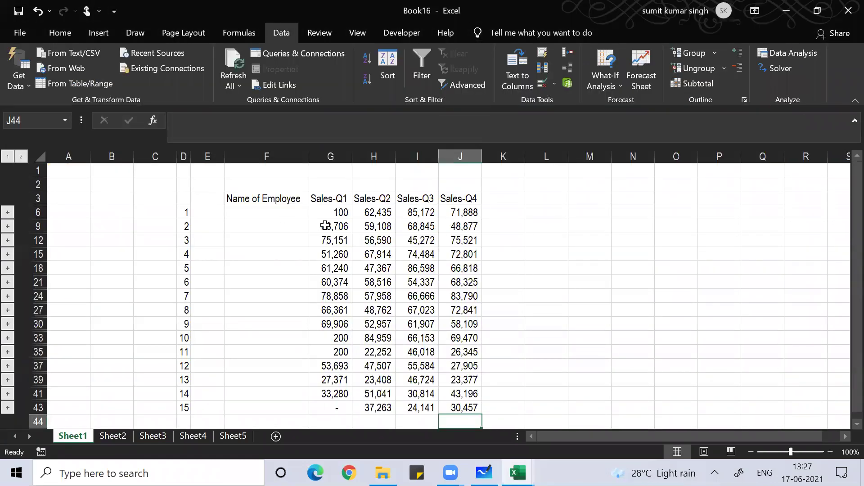
left_click(331, 212)
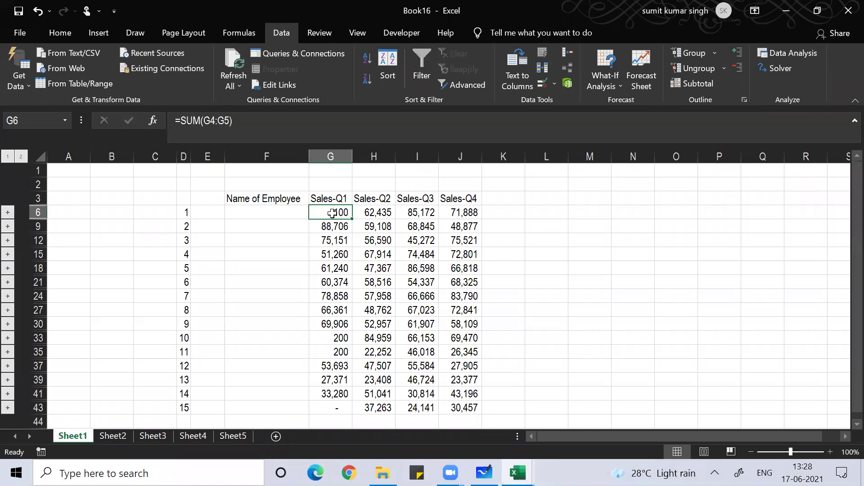
key("alt+Tab")
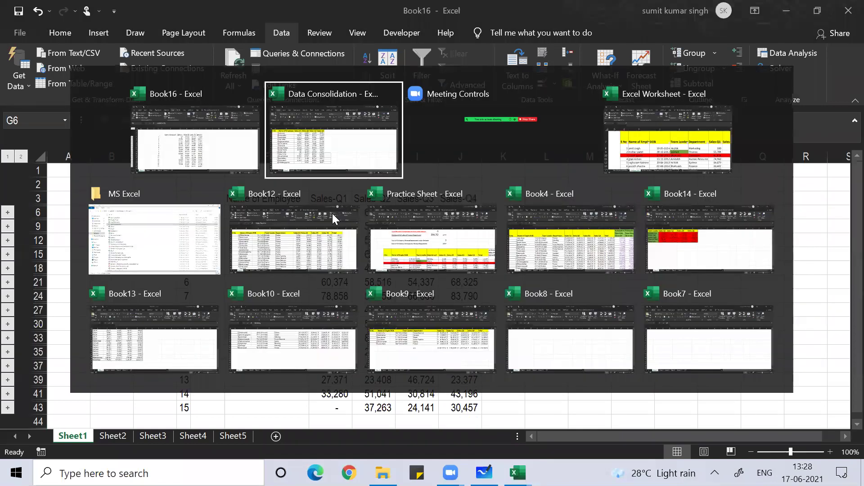
key("alt+Tab")
key("alt+Tab")
key("alt+Tab")
key("alt+Tab")
key("alt+Tab")
key("alt+Tab")
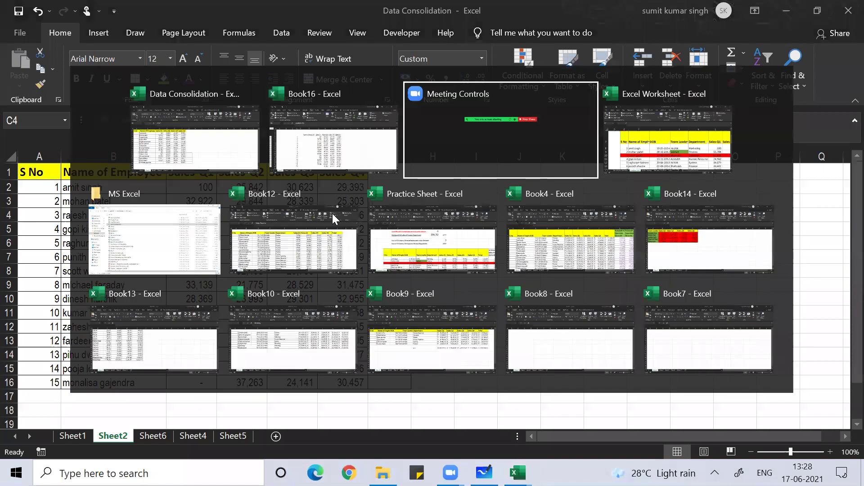
key("alt+Tab")
key("alt+Tab")
key("alt+Tab")
key("alt+Tab")
key("alt+Tab")
key("alt+Tab")
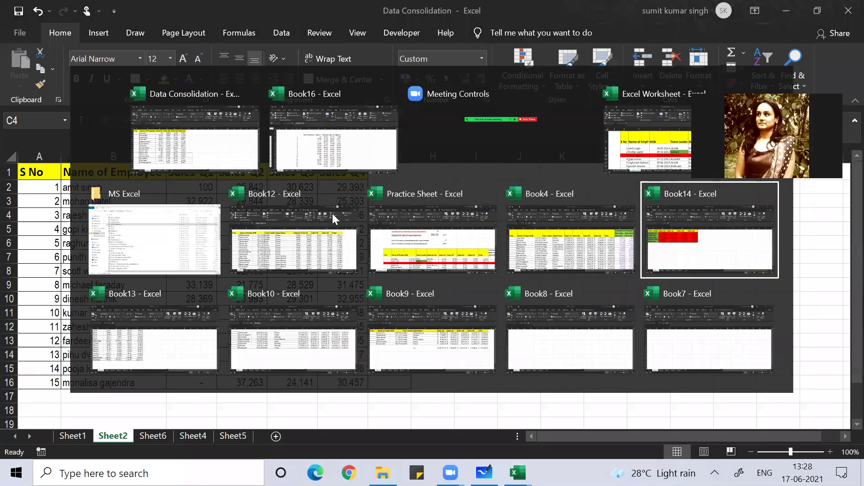
key("alt+Tab")
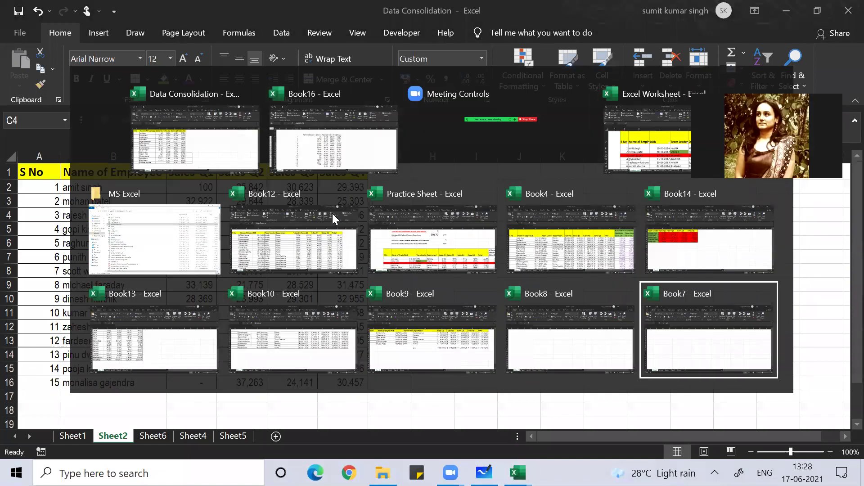
key("alt+Tab")
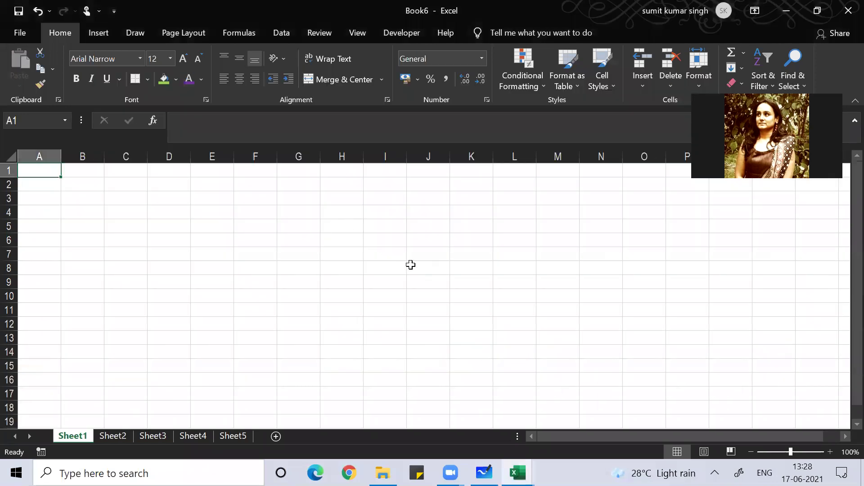
Step: Switch to Microsoft Whiteboard and handwrite "thank you" in black below the session heading, enclosed in an oval
left_click(484, 473)
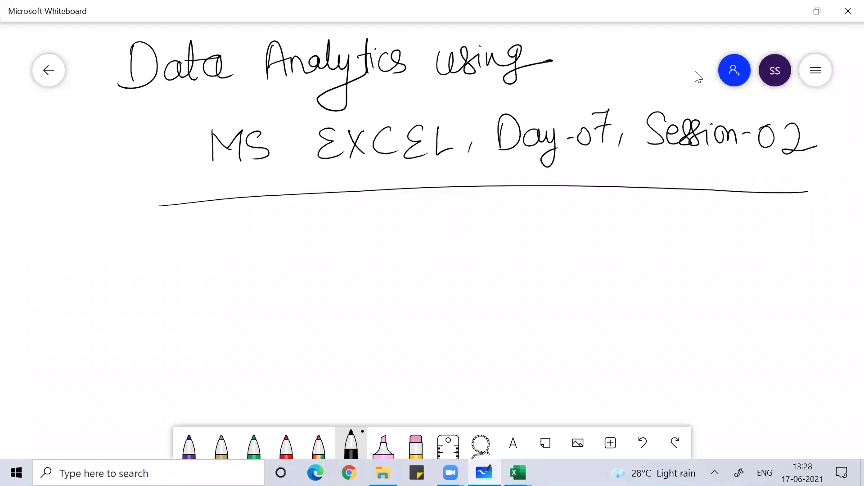
mouse_move(282, 260)
left_mouse_down()
mouse_move(292, 320)
mouse_move(324, 349)
left_mouse_up()
left_click_drag(269, 332, 453, 323)
left_click_drag(455, 265, 470, 324)
mouse_move(482, 287)
left_mouse_down()
mouse_move(474, 312)
mouse_move(501, 310)
left_mouse_up()
mouse_move(542, 285)
left_mouse_down()
mouse_move(600, 292)
mouse_move(662, 286)
left_mouse_up()
mouse_move(279, 255)
left_mouse_down()
mouse_move(423, 223)
mouse_move(342, 397)
mouse_move(344, 246)
left_mouse_up()
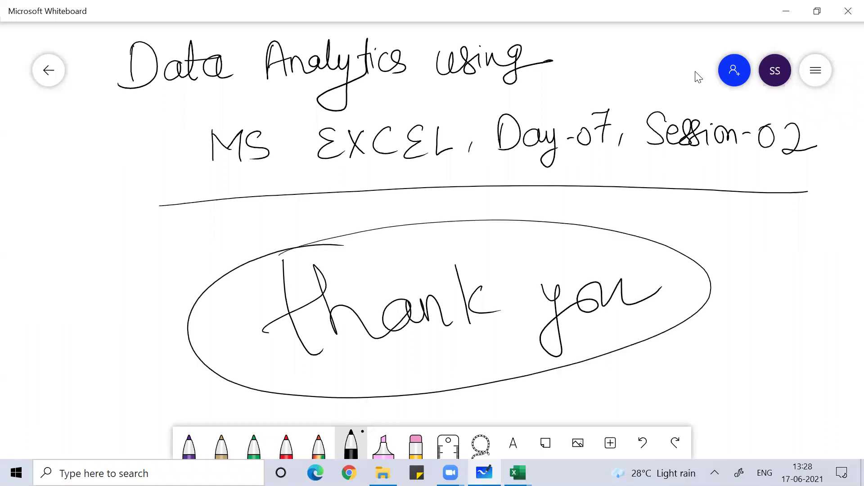